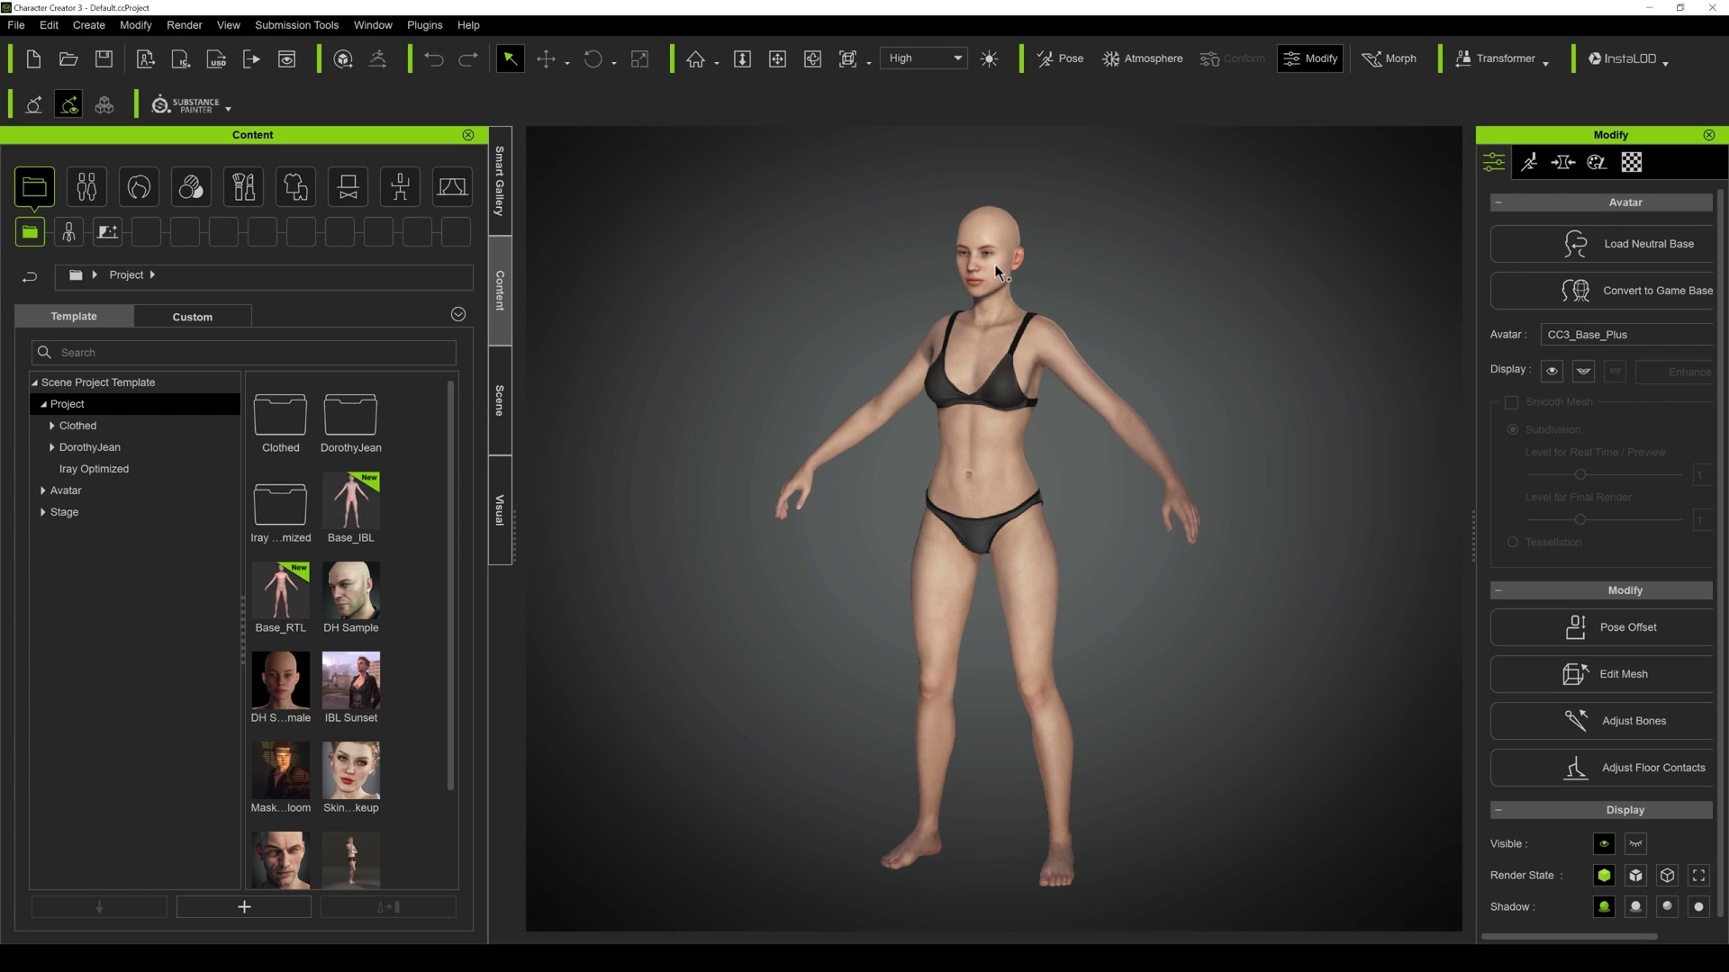
# Apply the CC3+ facial profile, with visemes plus standard and custom expressions, to the base avatar.
pyautogui.click(97, 196)
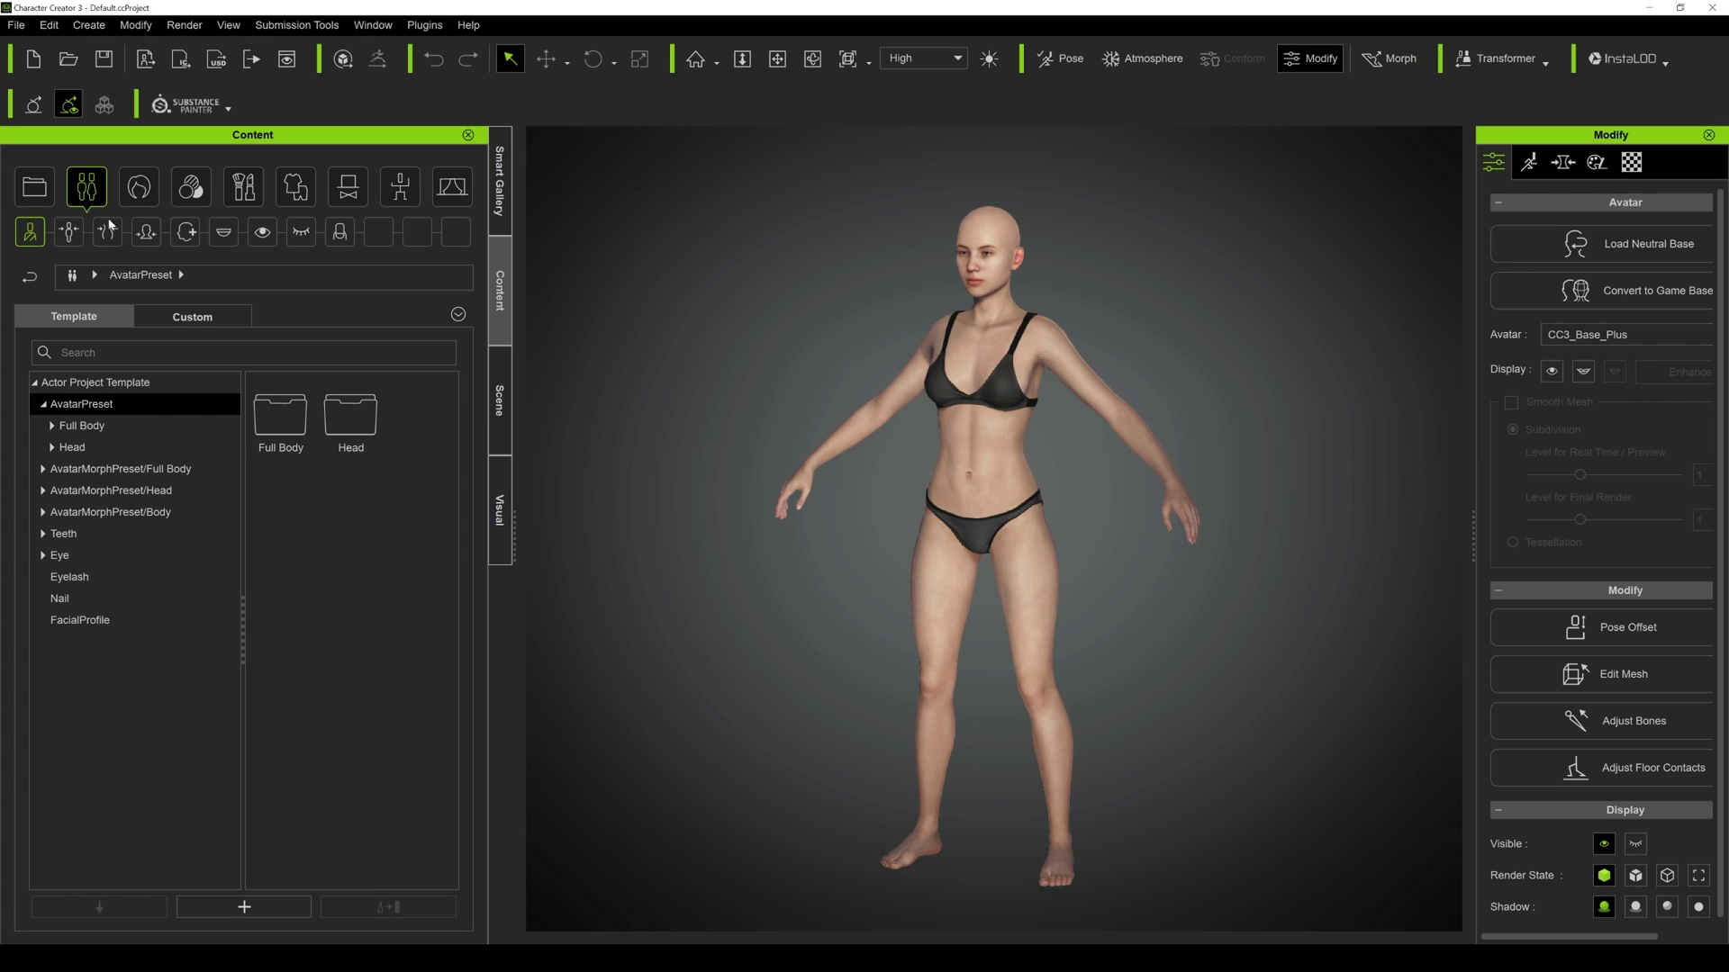
pyautogui.click(187, 236)
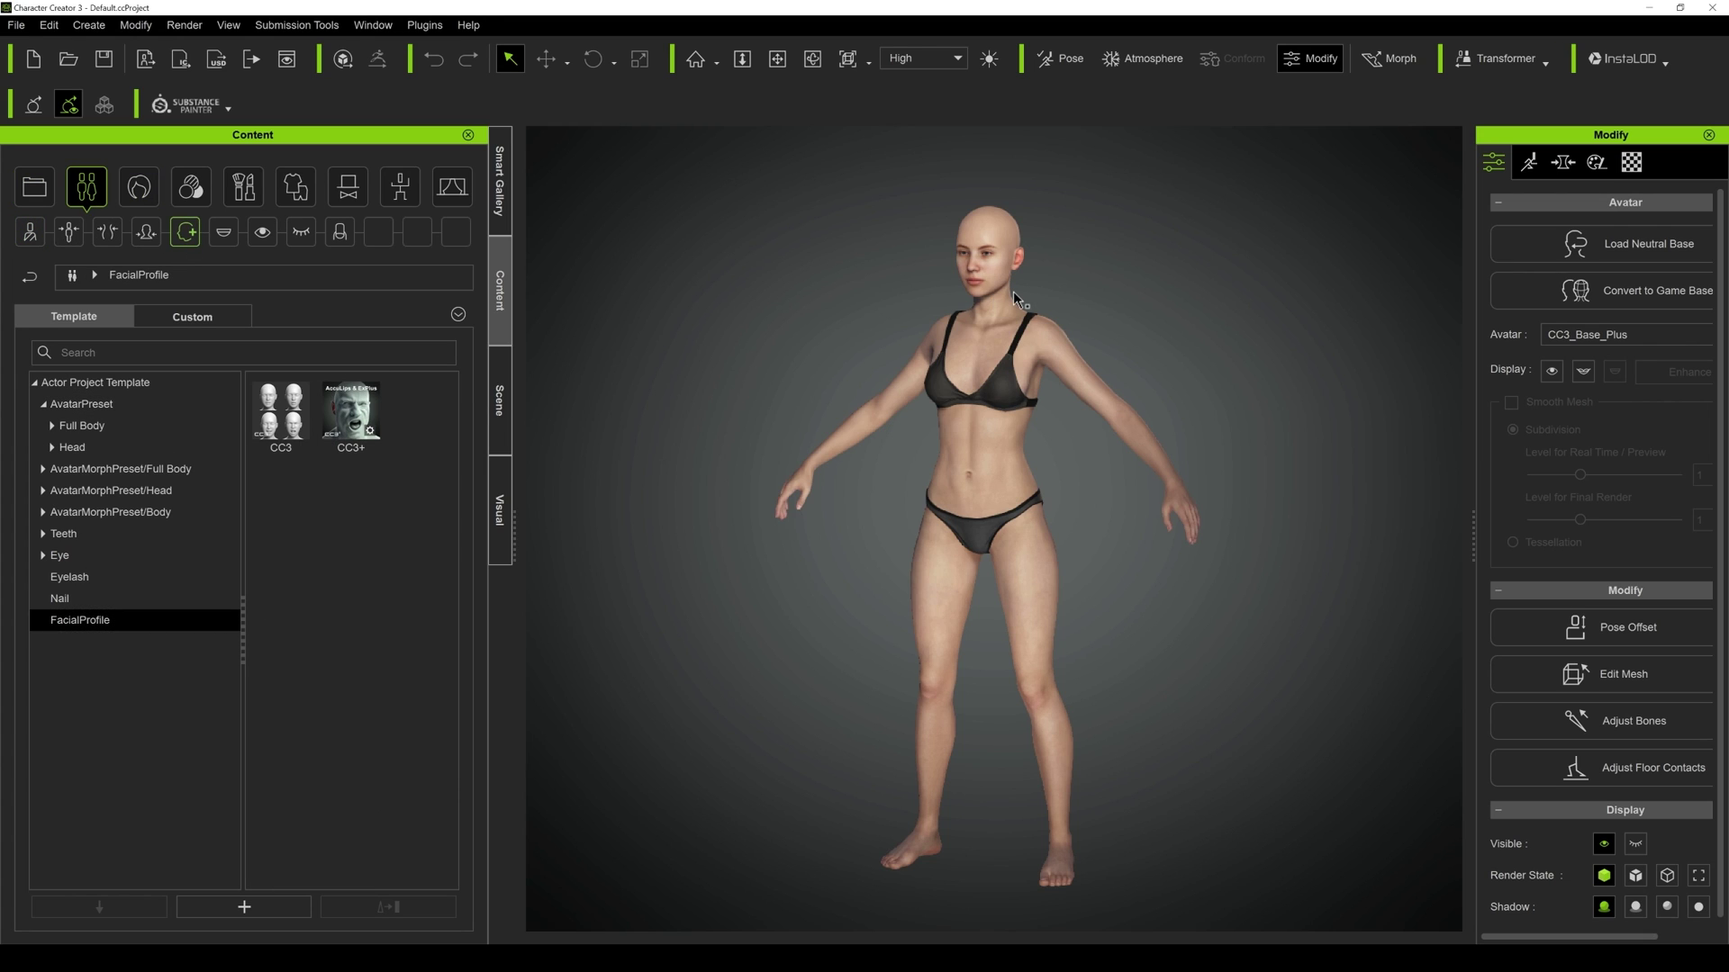
pyautogui.doubleClick(351, 412)
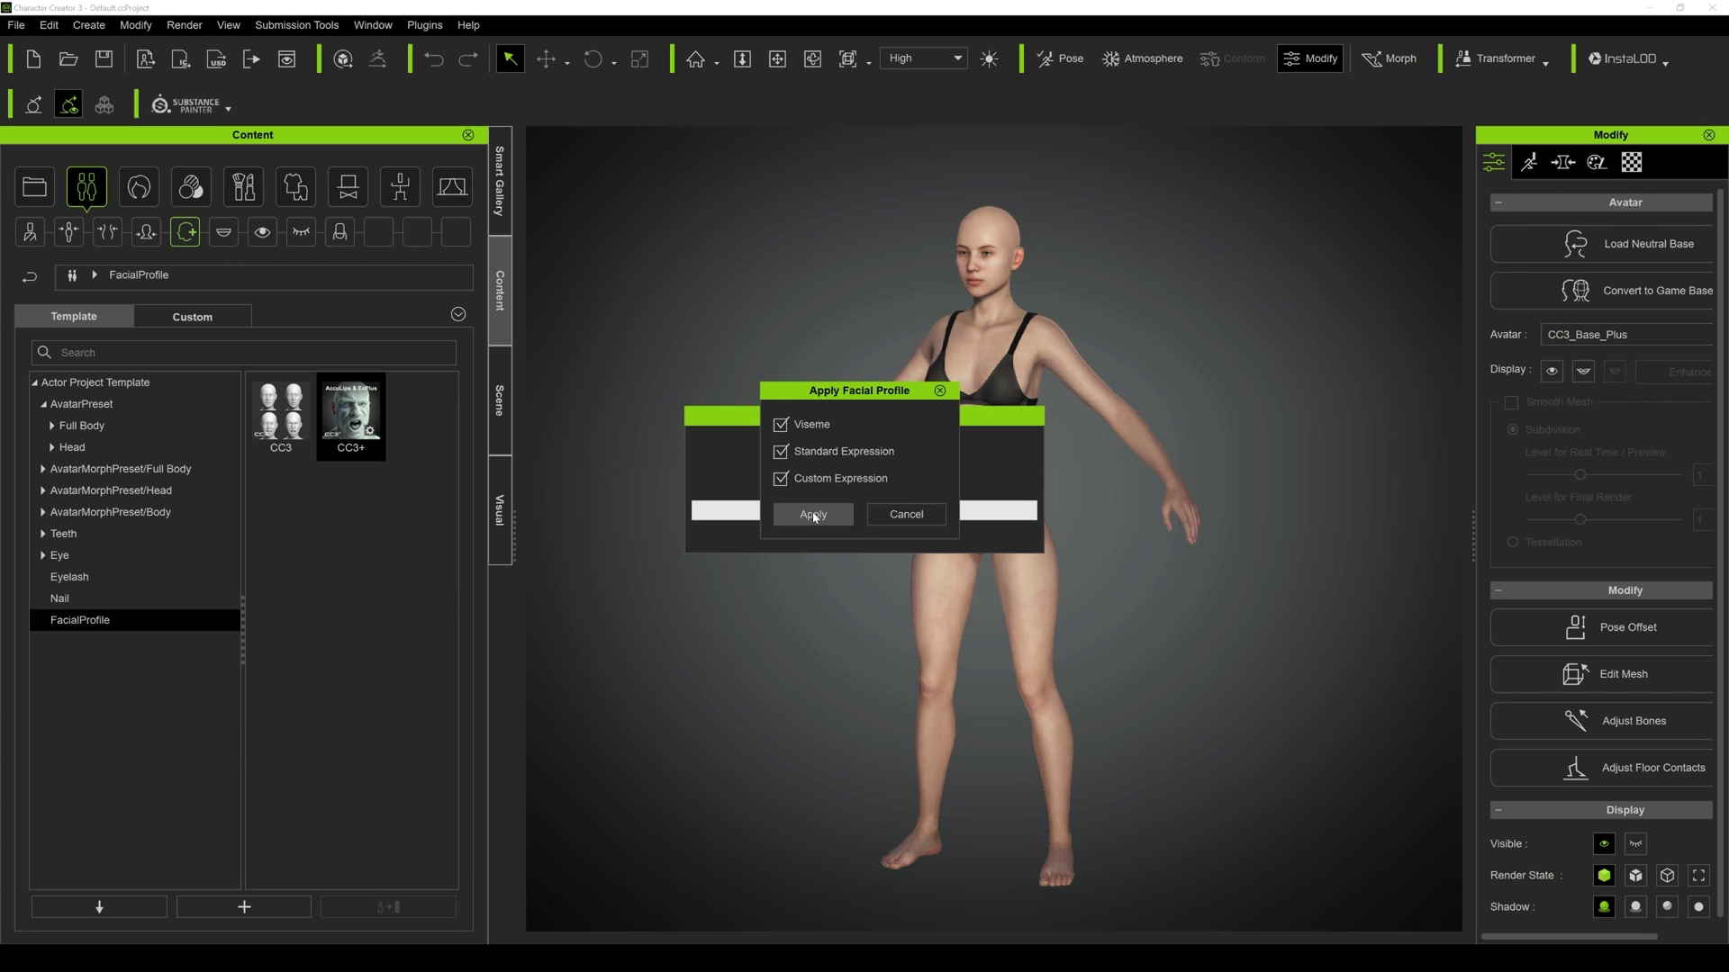
pyautogui.click(813, 514)
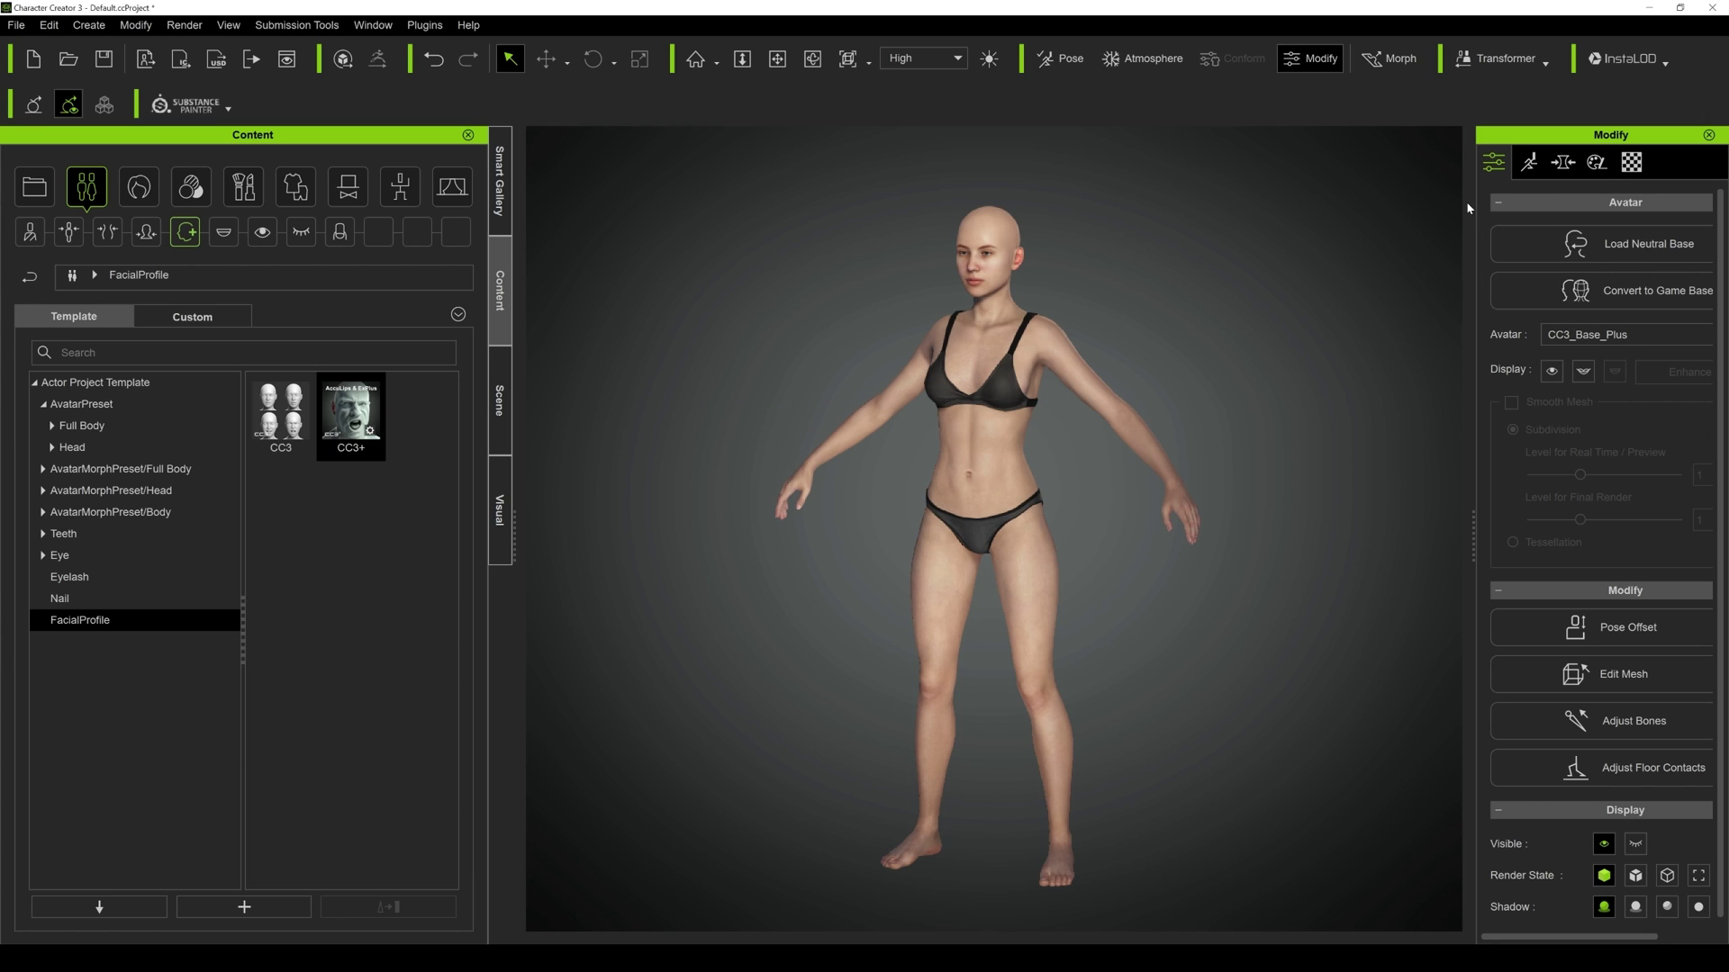
# Show the Head > Tongue morph sliders (depth, height, offset, scale) in the widened Morph tab.
pyautogui.moveTo(1471, 201); pyautogui.dragTo(1368, 202)
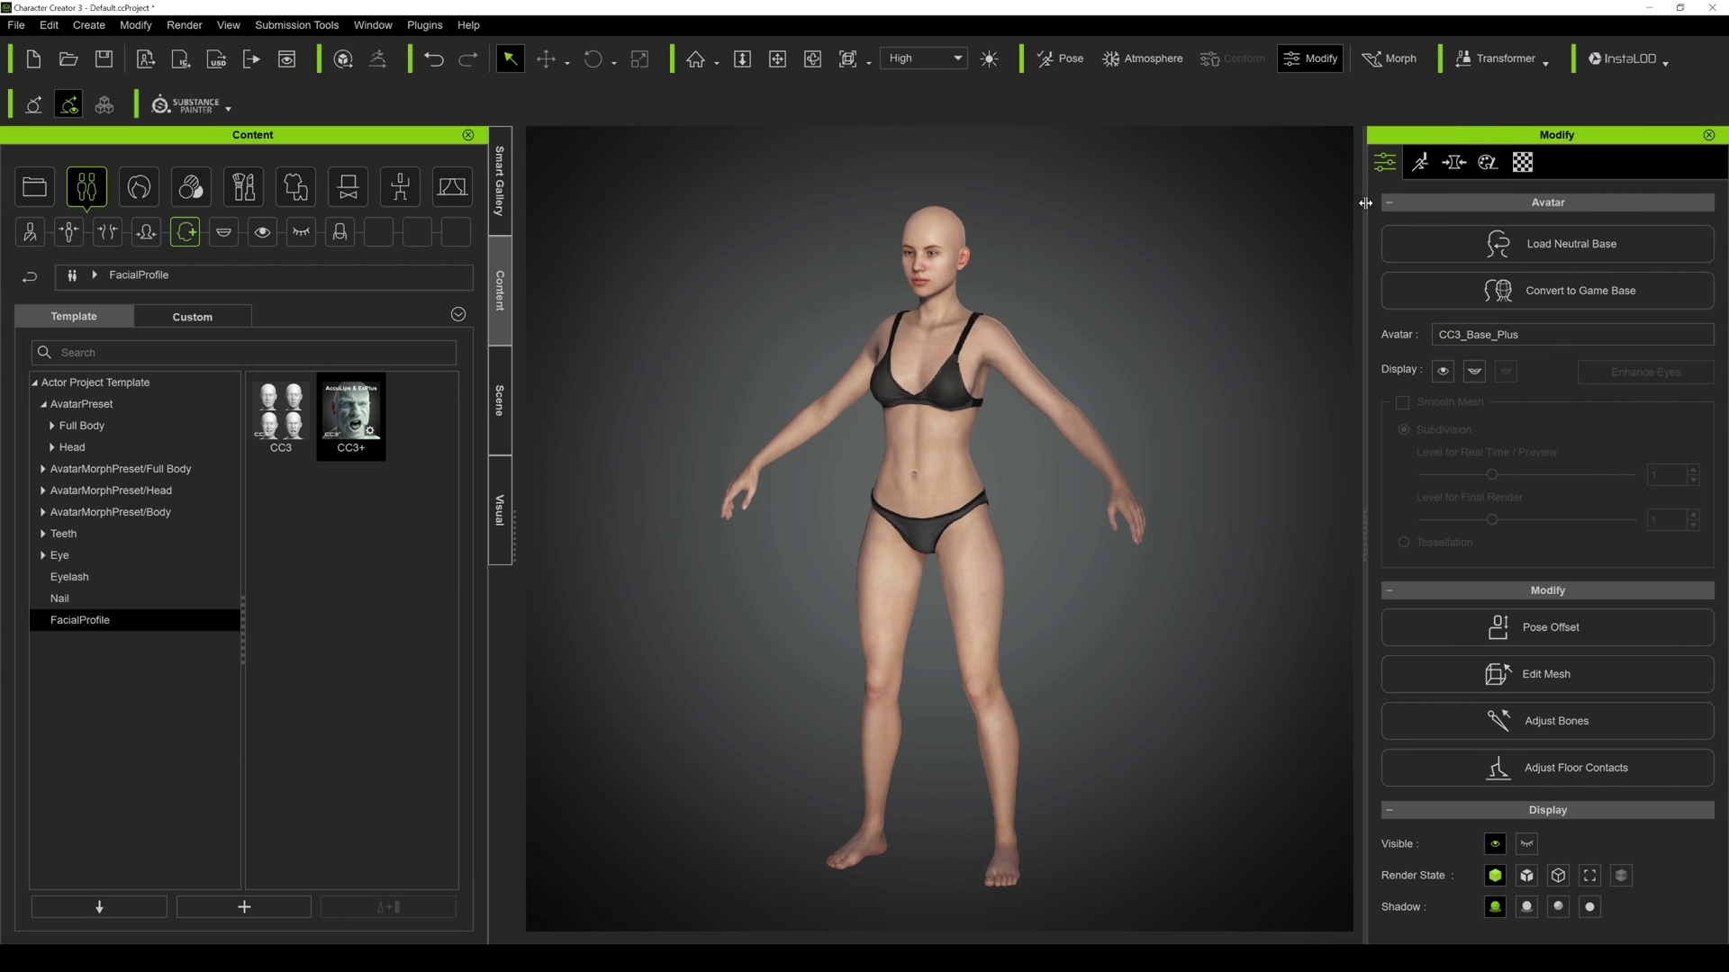
pyautogui.click(1454, 162)
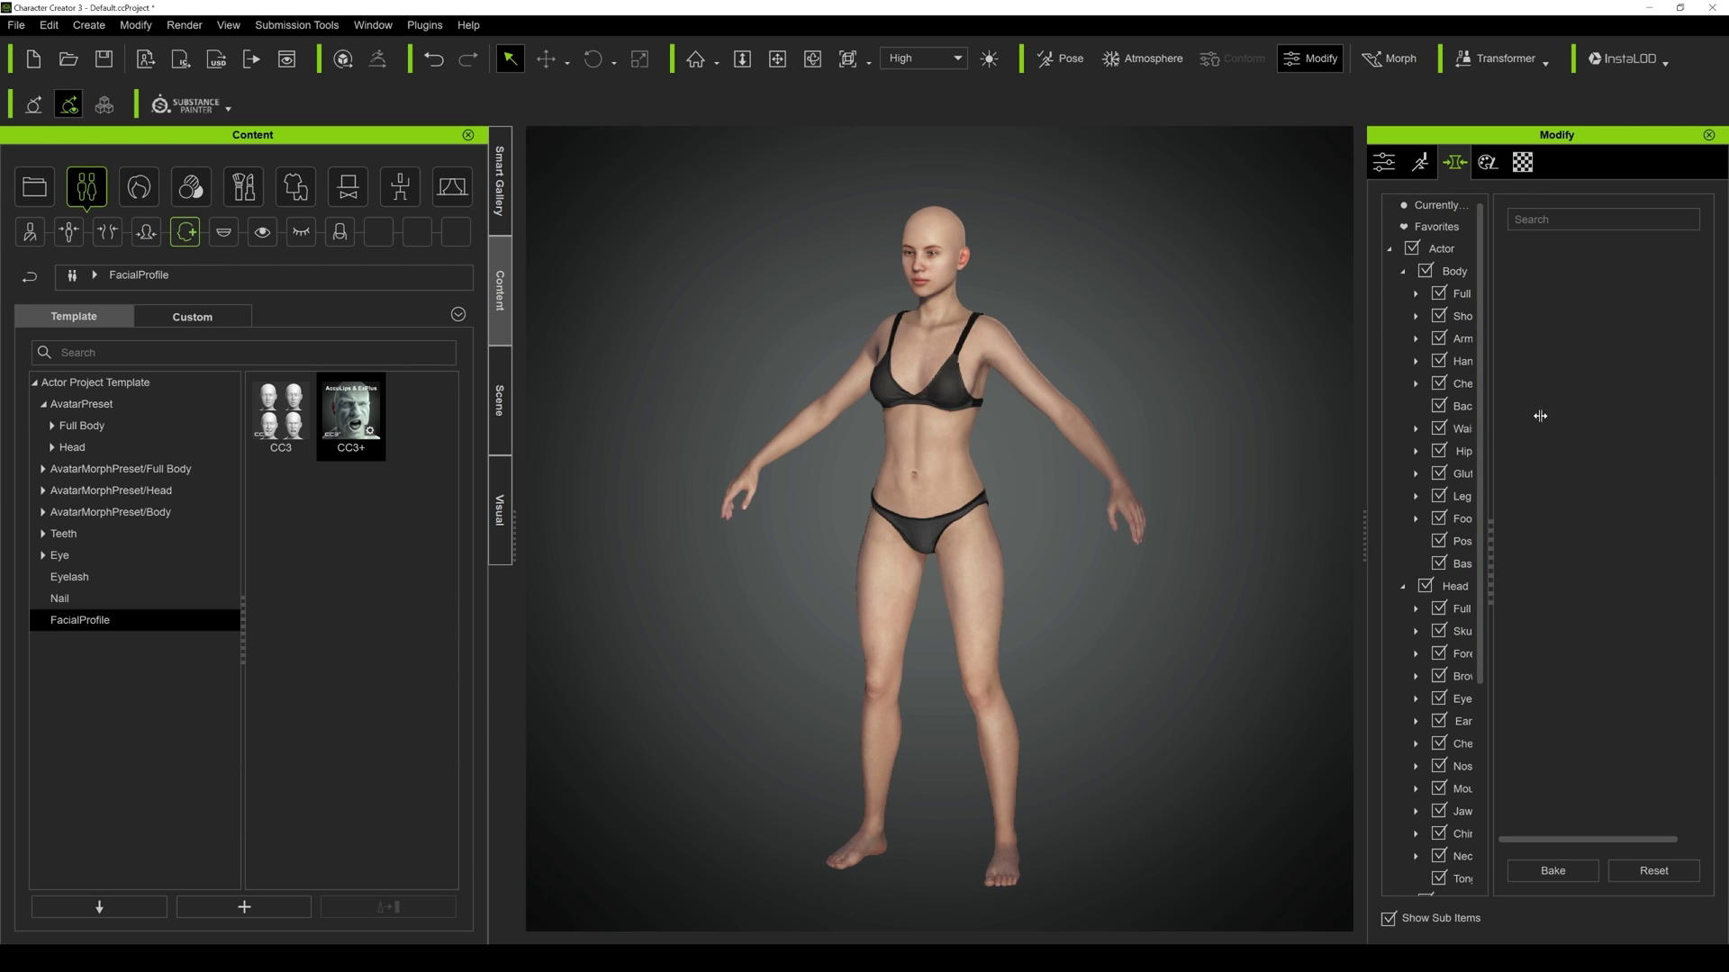
pyautogui.scroll(-1, 1473, 484)
pyautogui.scroll(-1, 1473, 484)
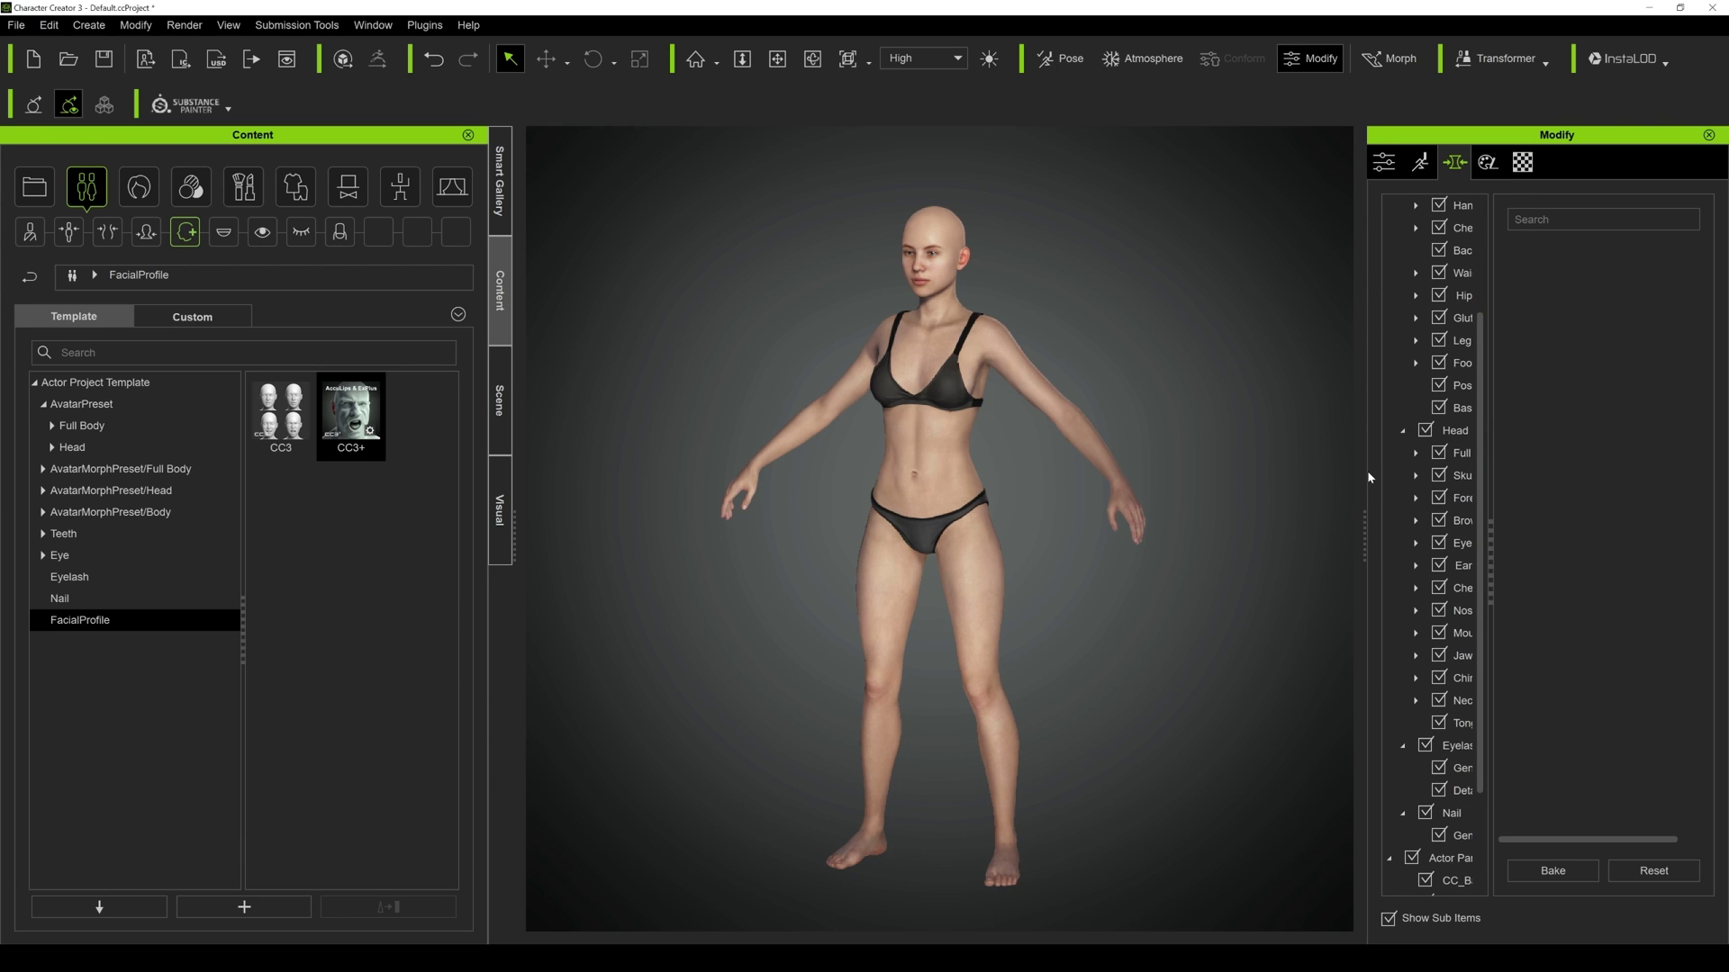
pyautogui.moveTo(1361, 472); pyautogui.dragTo(1206, 465)
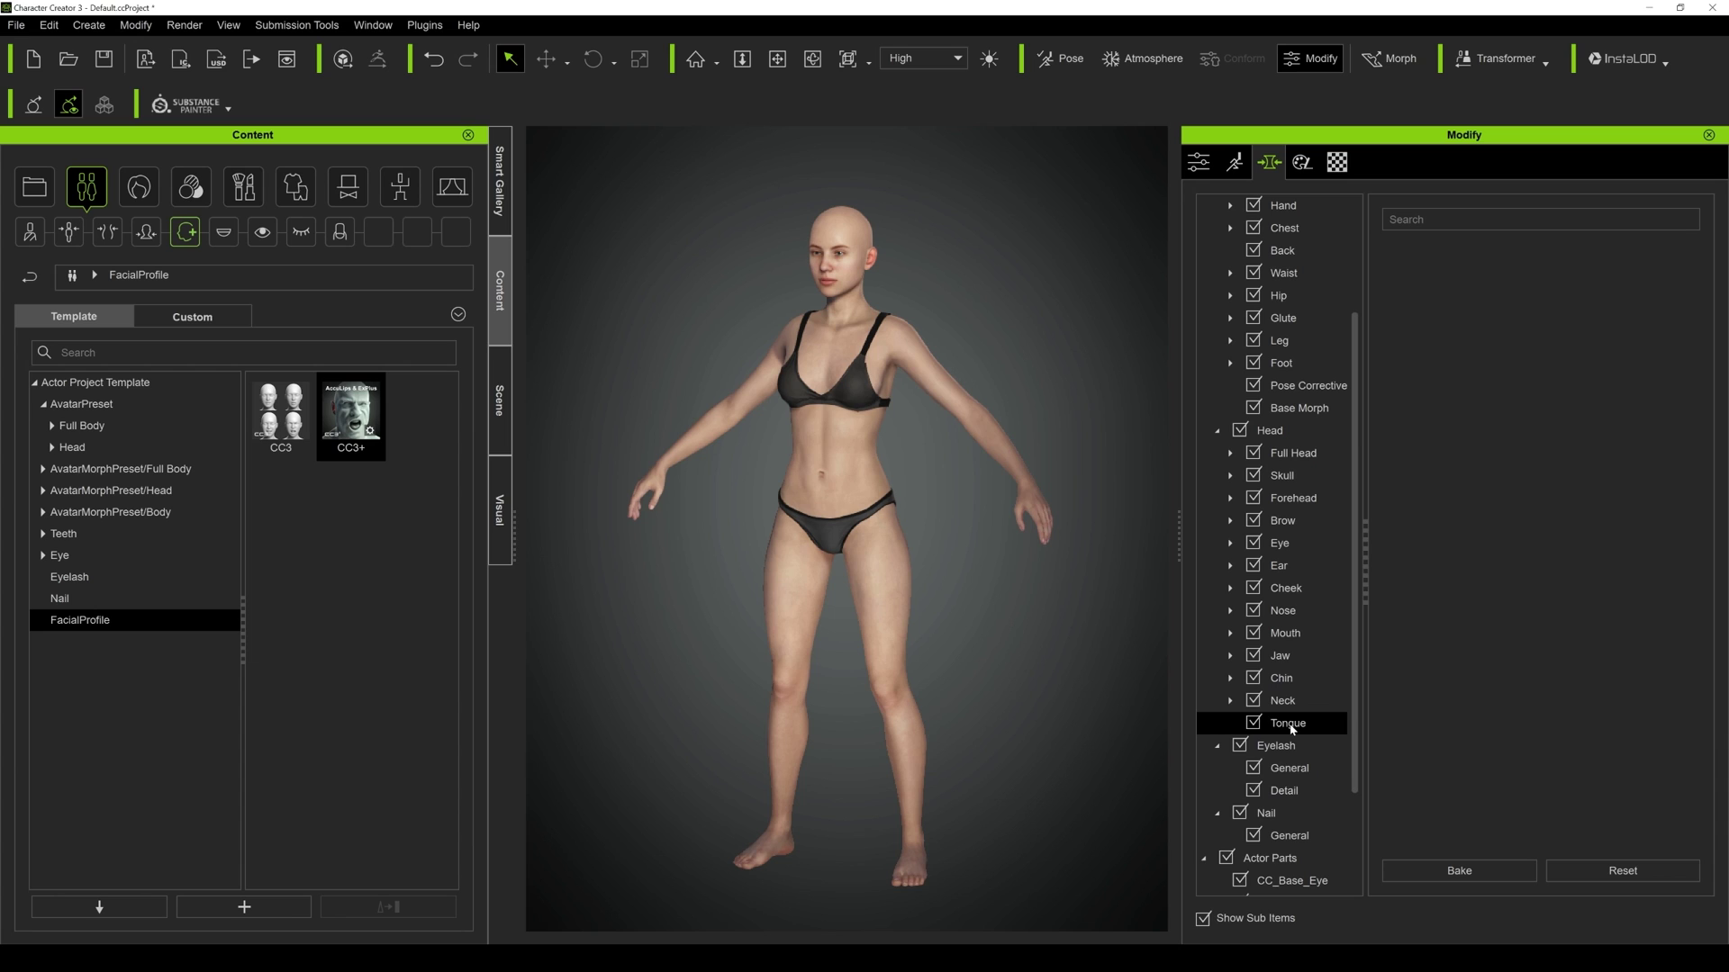
pyautogui.click(1203, 723)
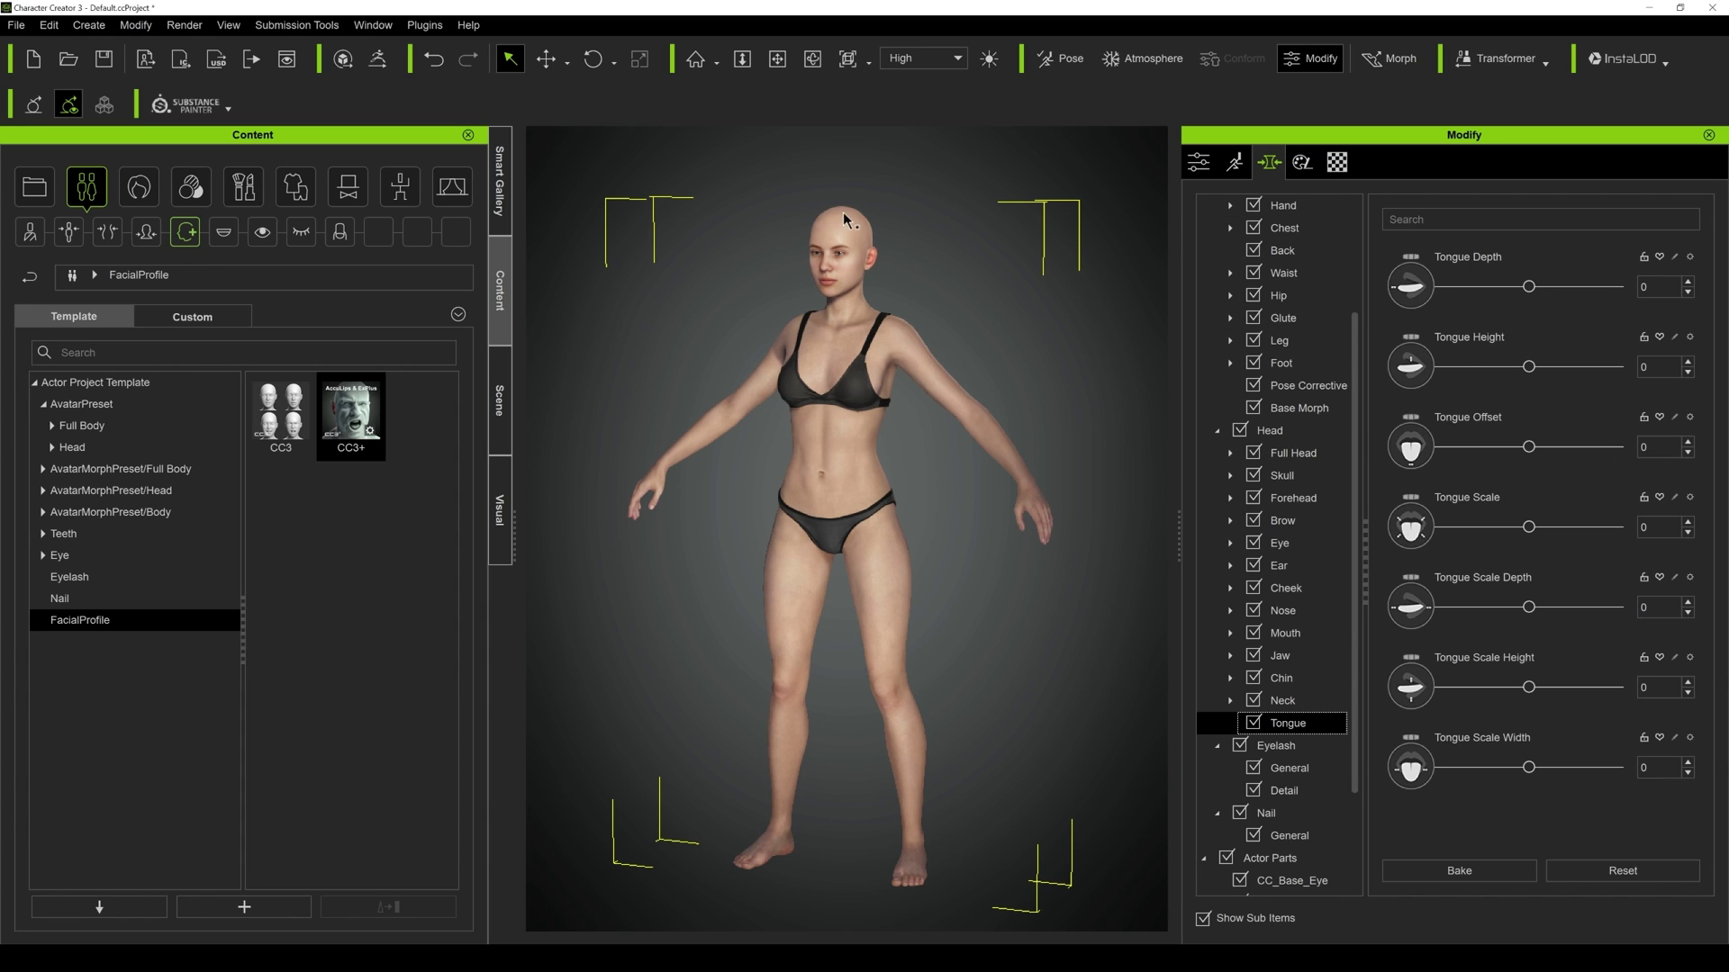
# Send the CC3_Base_Plus character to iClone 7 through File > Export.
pyautogui.click(16, 25)
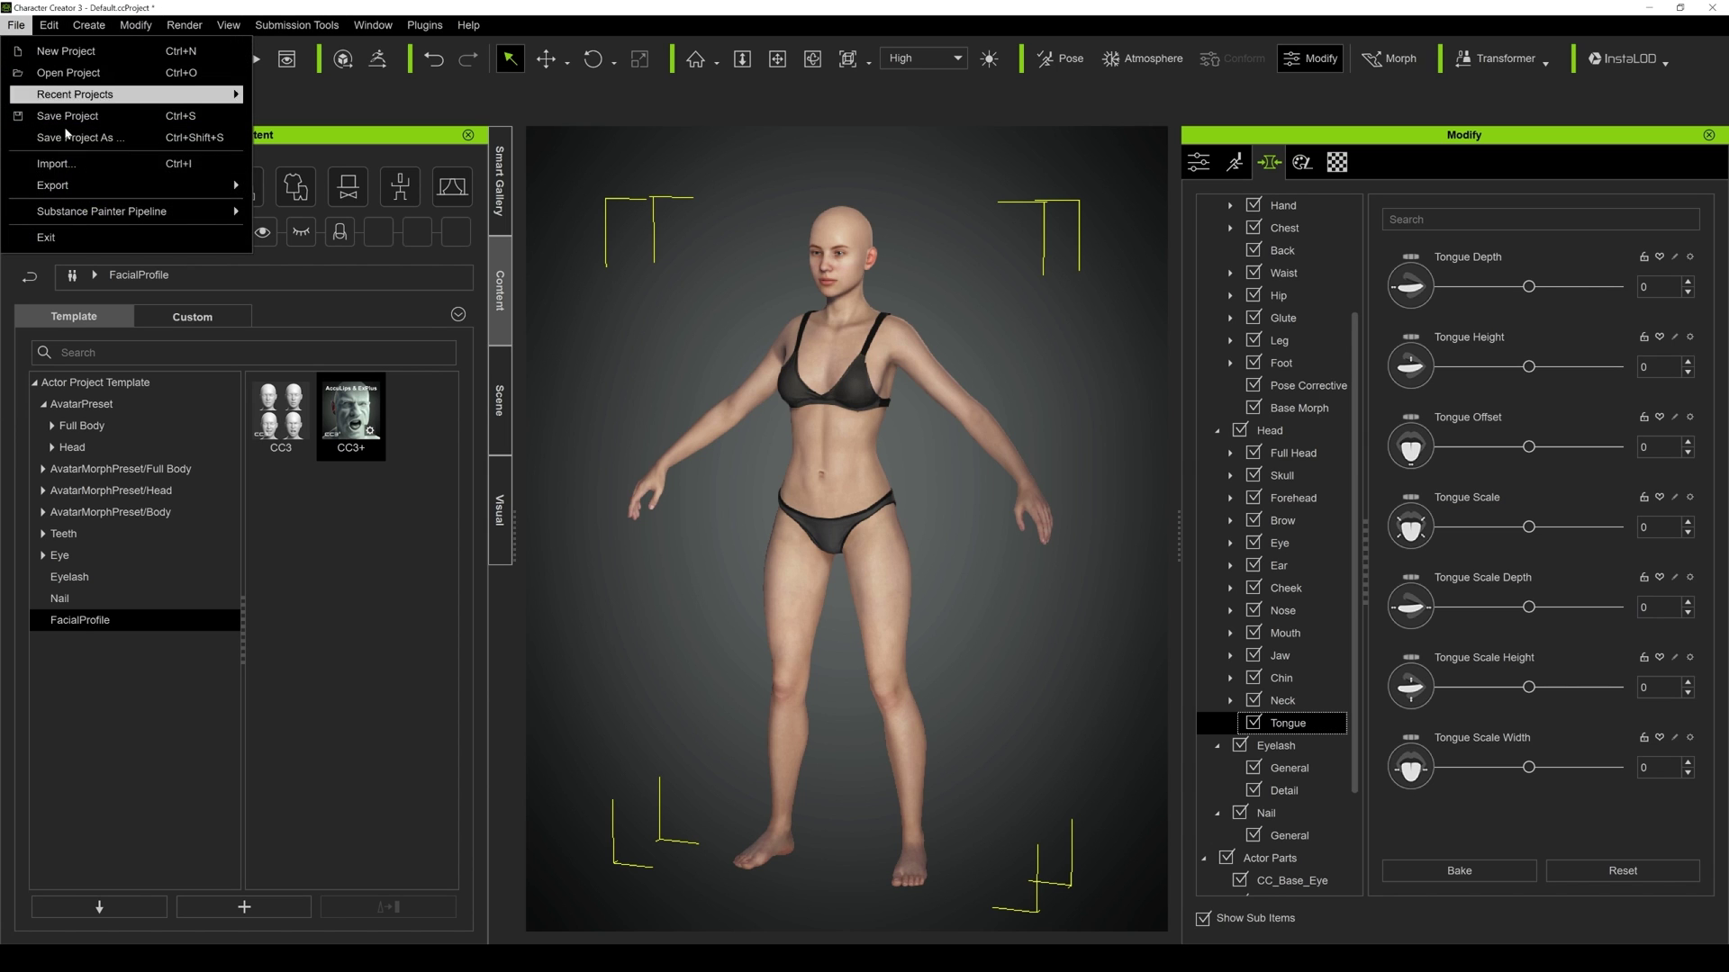
pyautogui.moveTo(90, 185)
pyautogui.click(318, 241)
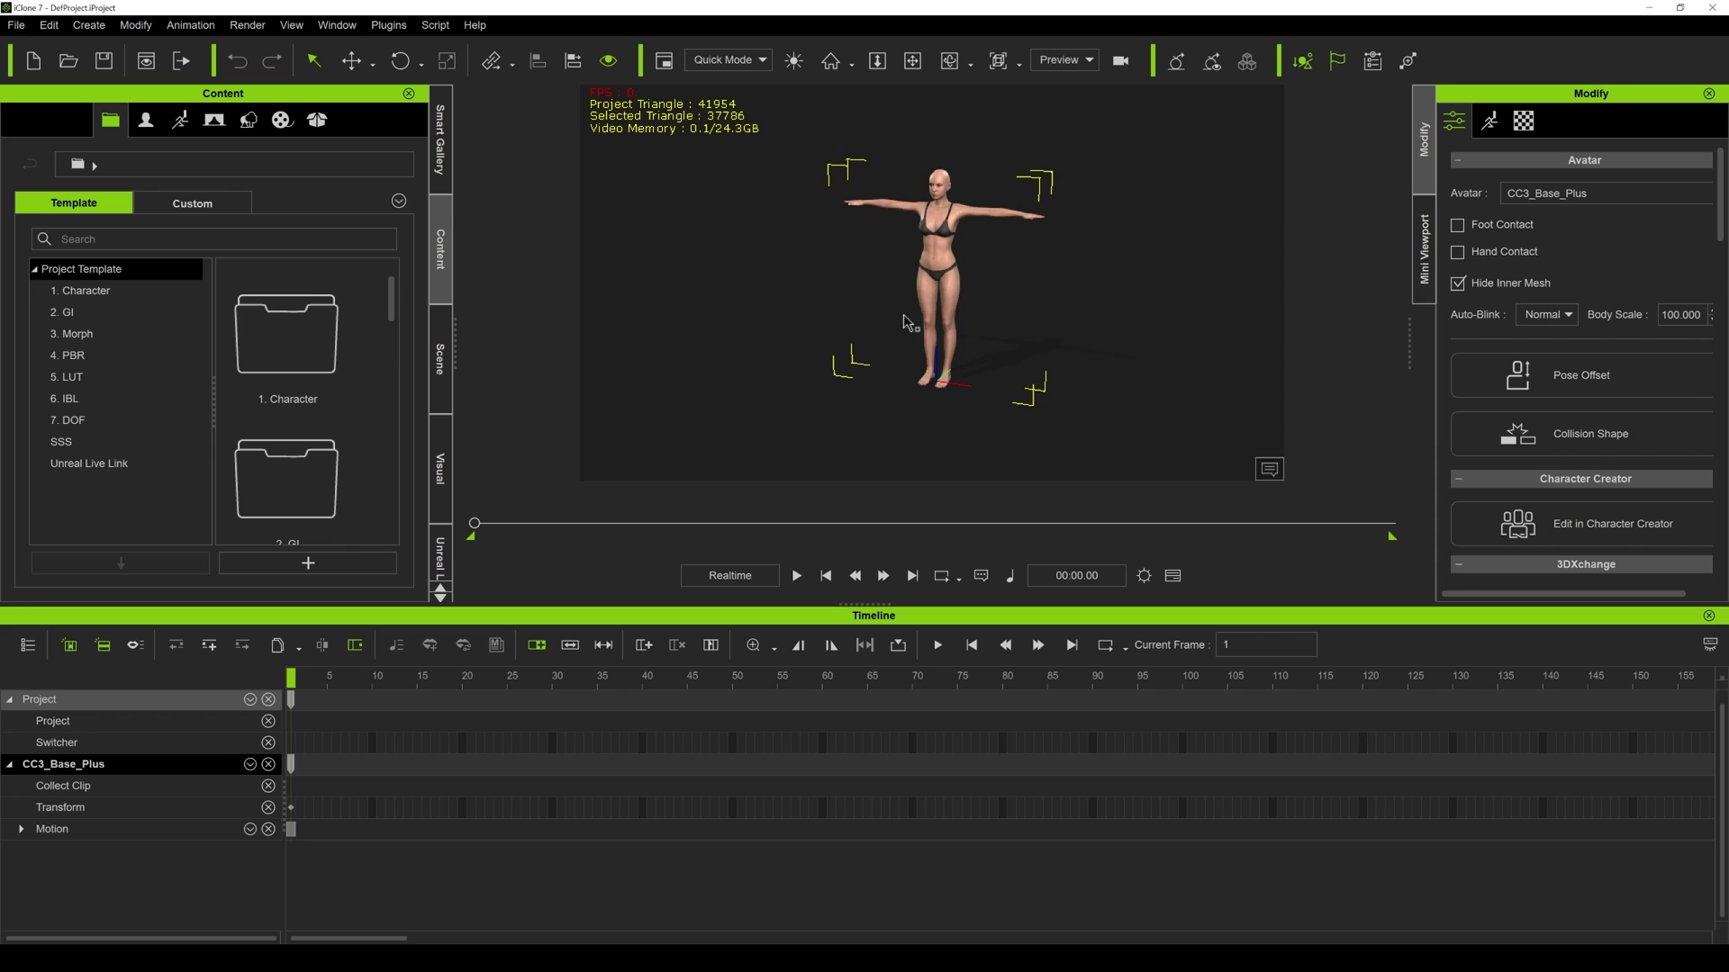
pyautogui.scroll(10, 1073, 204)
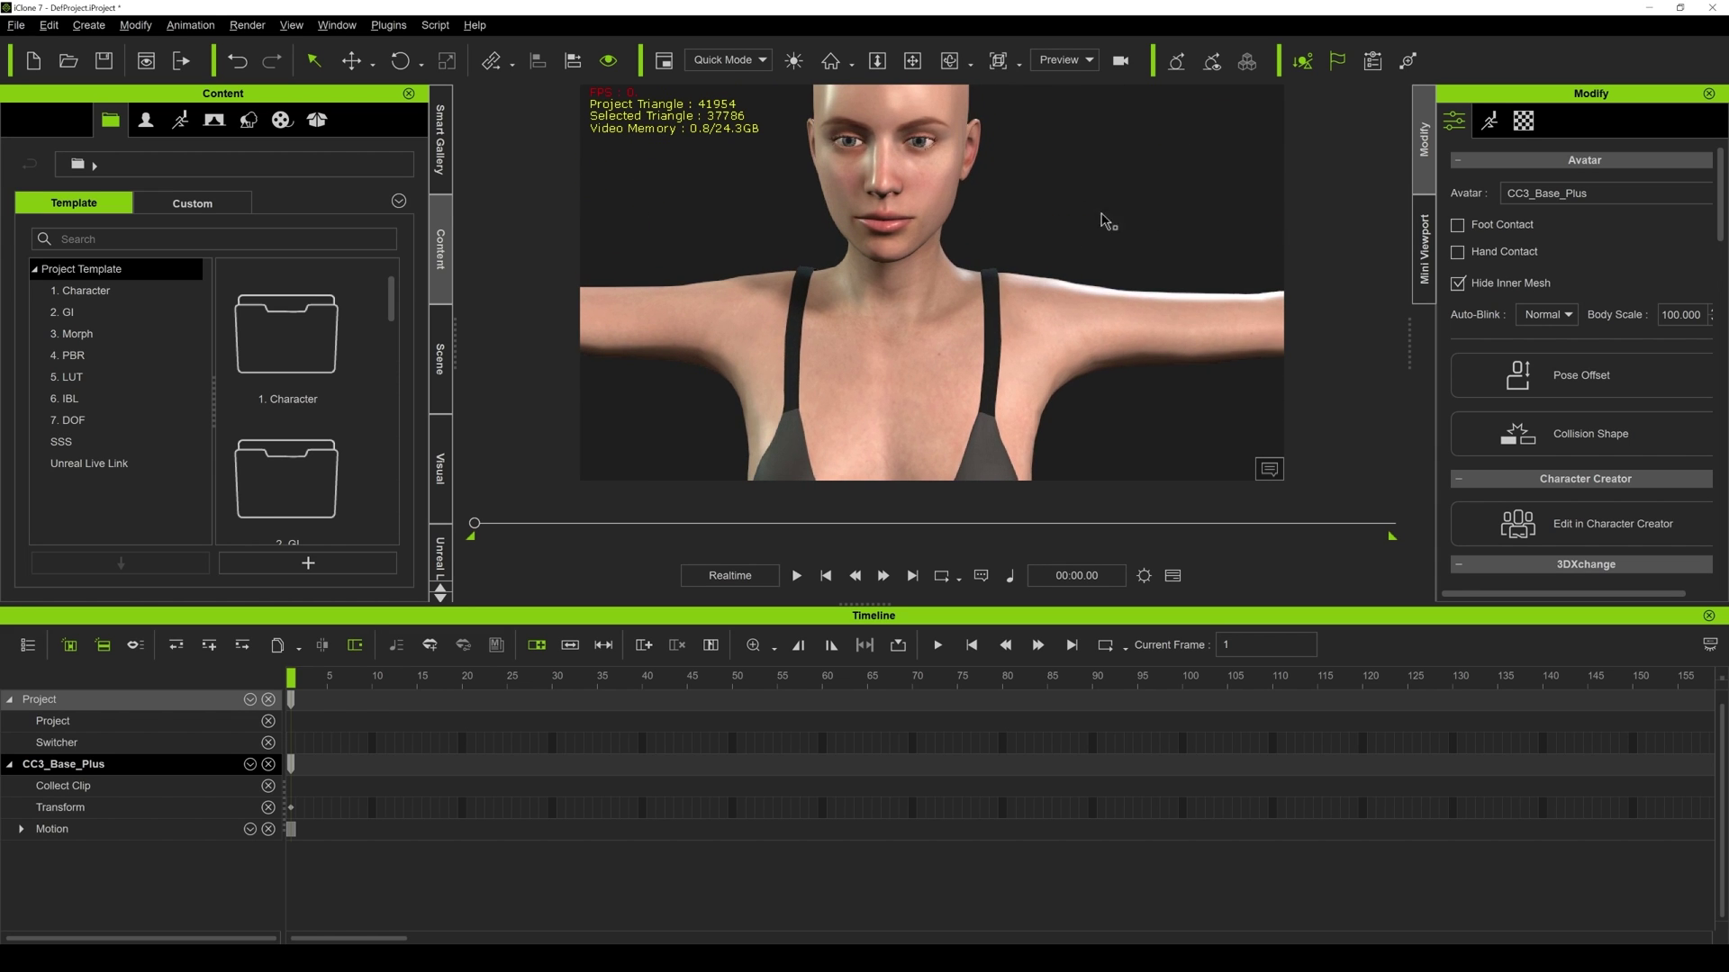
# Save the iClone project as femaleface.iProject with Save Project As.
pyautogui.moveTo(1104, 220); pyautogui.dragTo(1092, 254)
pyautogui.click(7, 24)
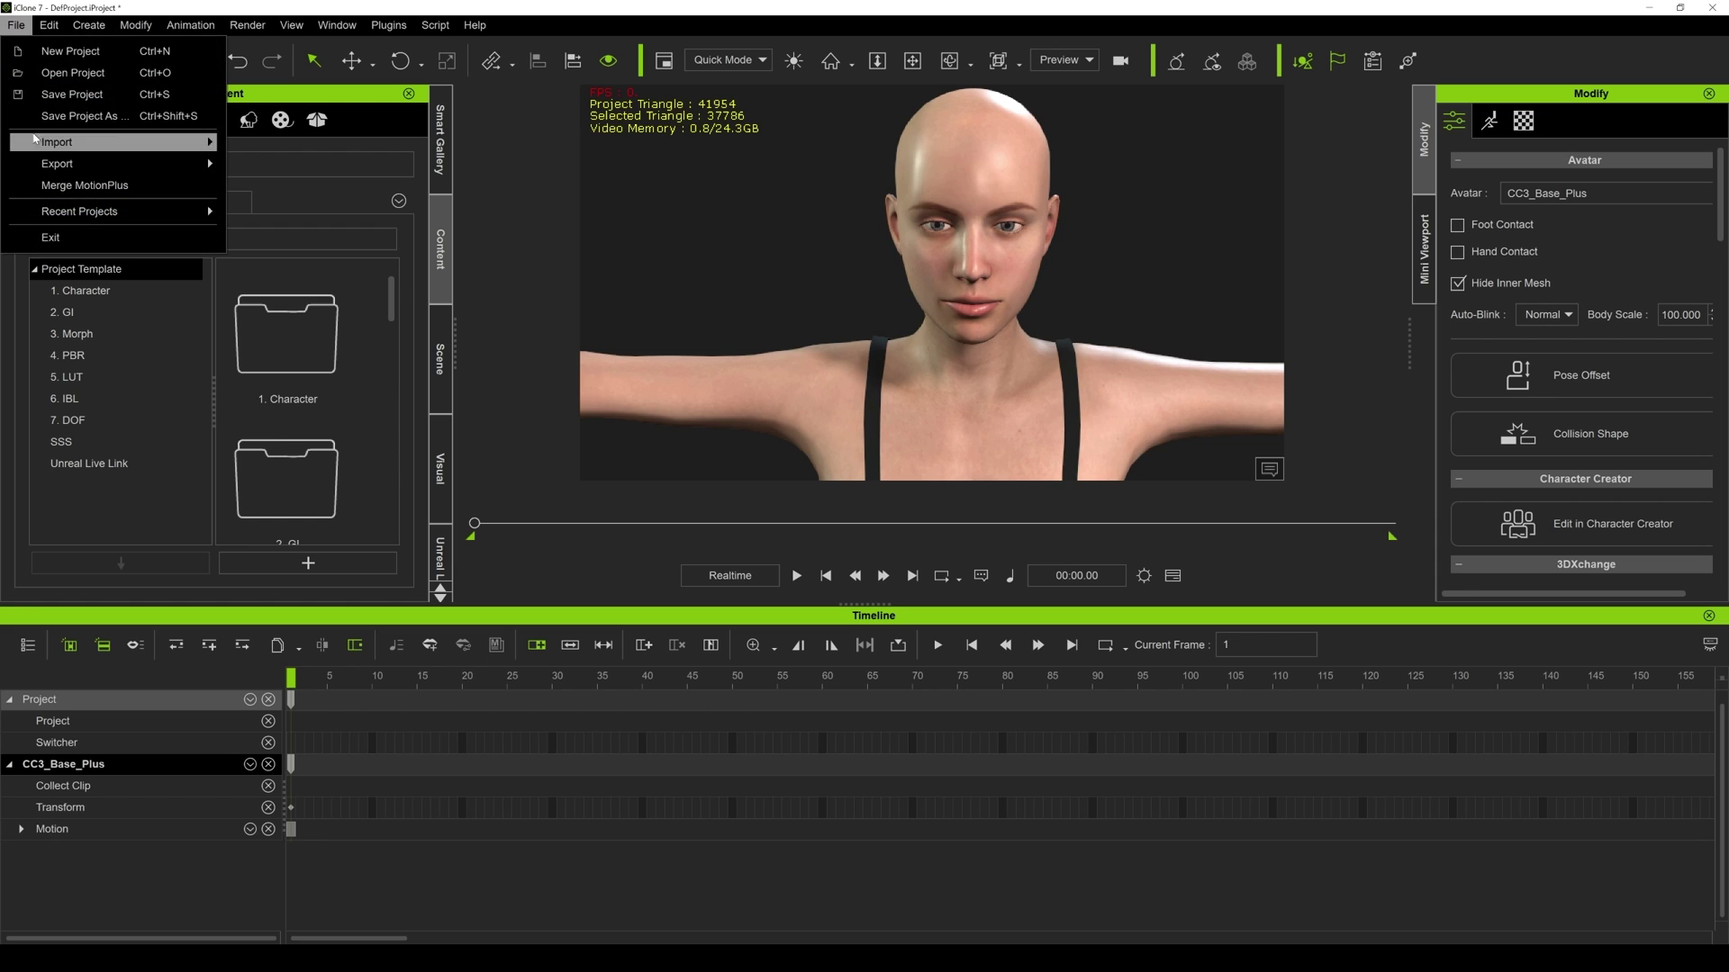
pyautogui.click(207, 137)
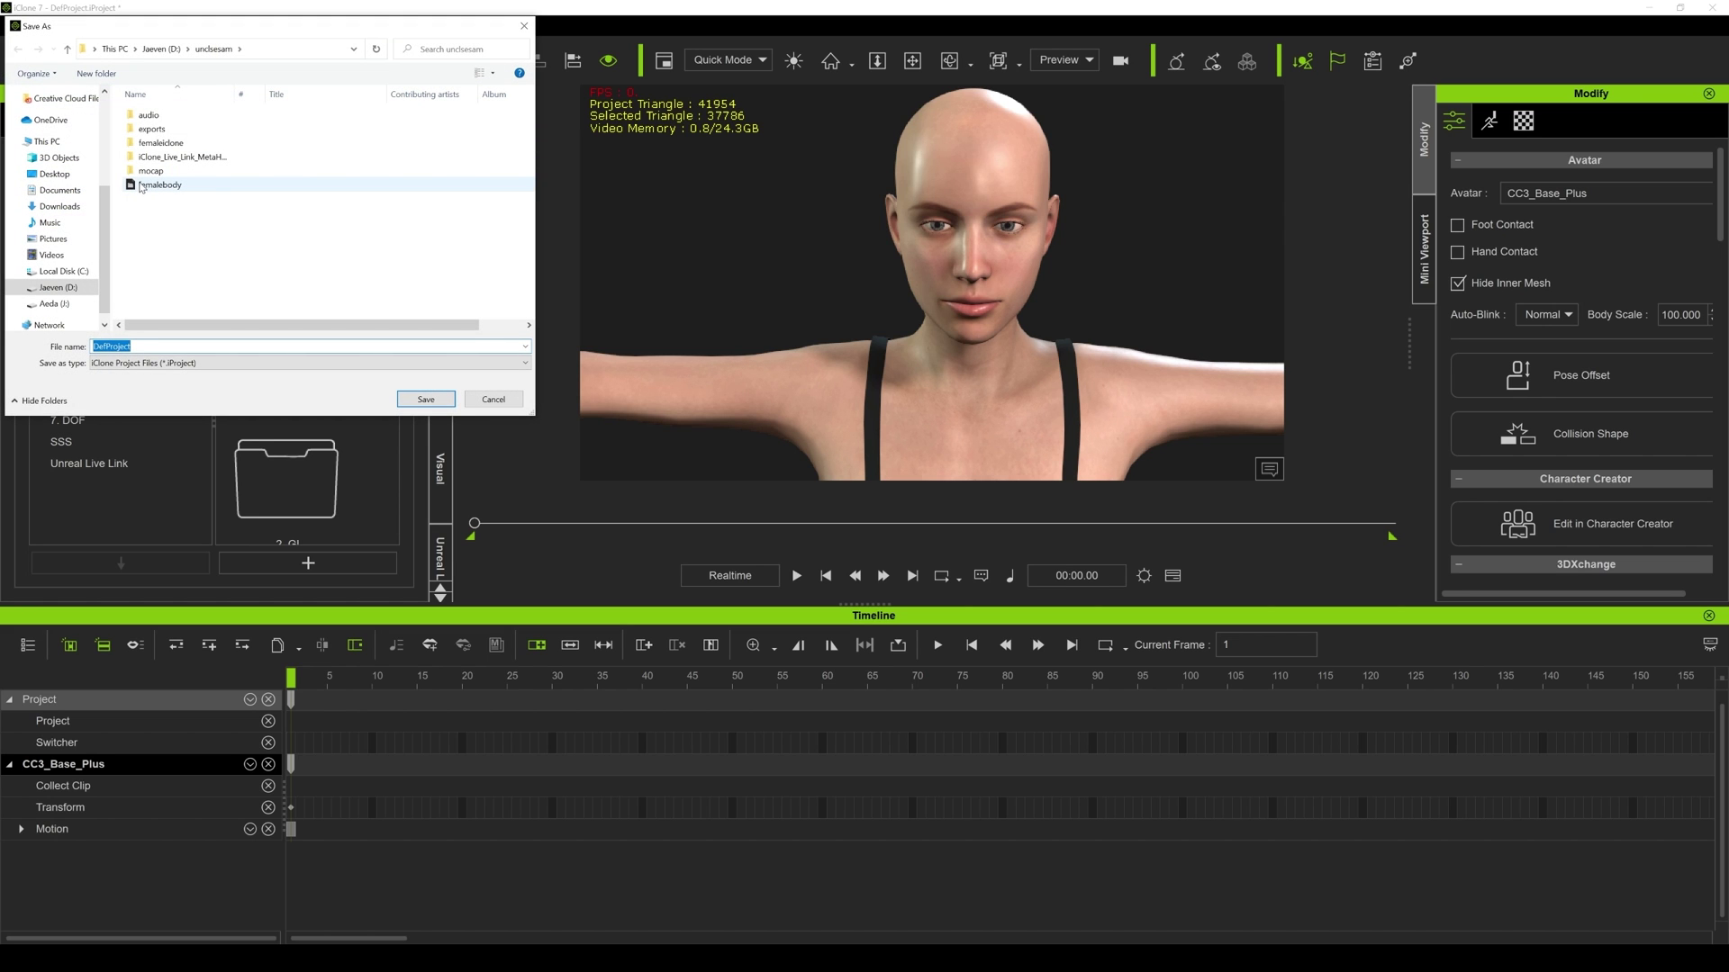
pyautogui.write('femaleface')
pyautogui.press('Return')
pyautogui.moveTo(880, 286); pyautogui.dragTo(1023, 243, button='right')
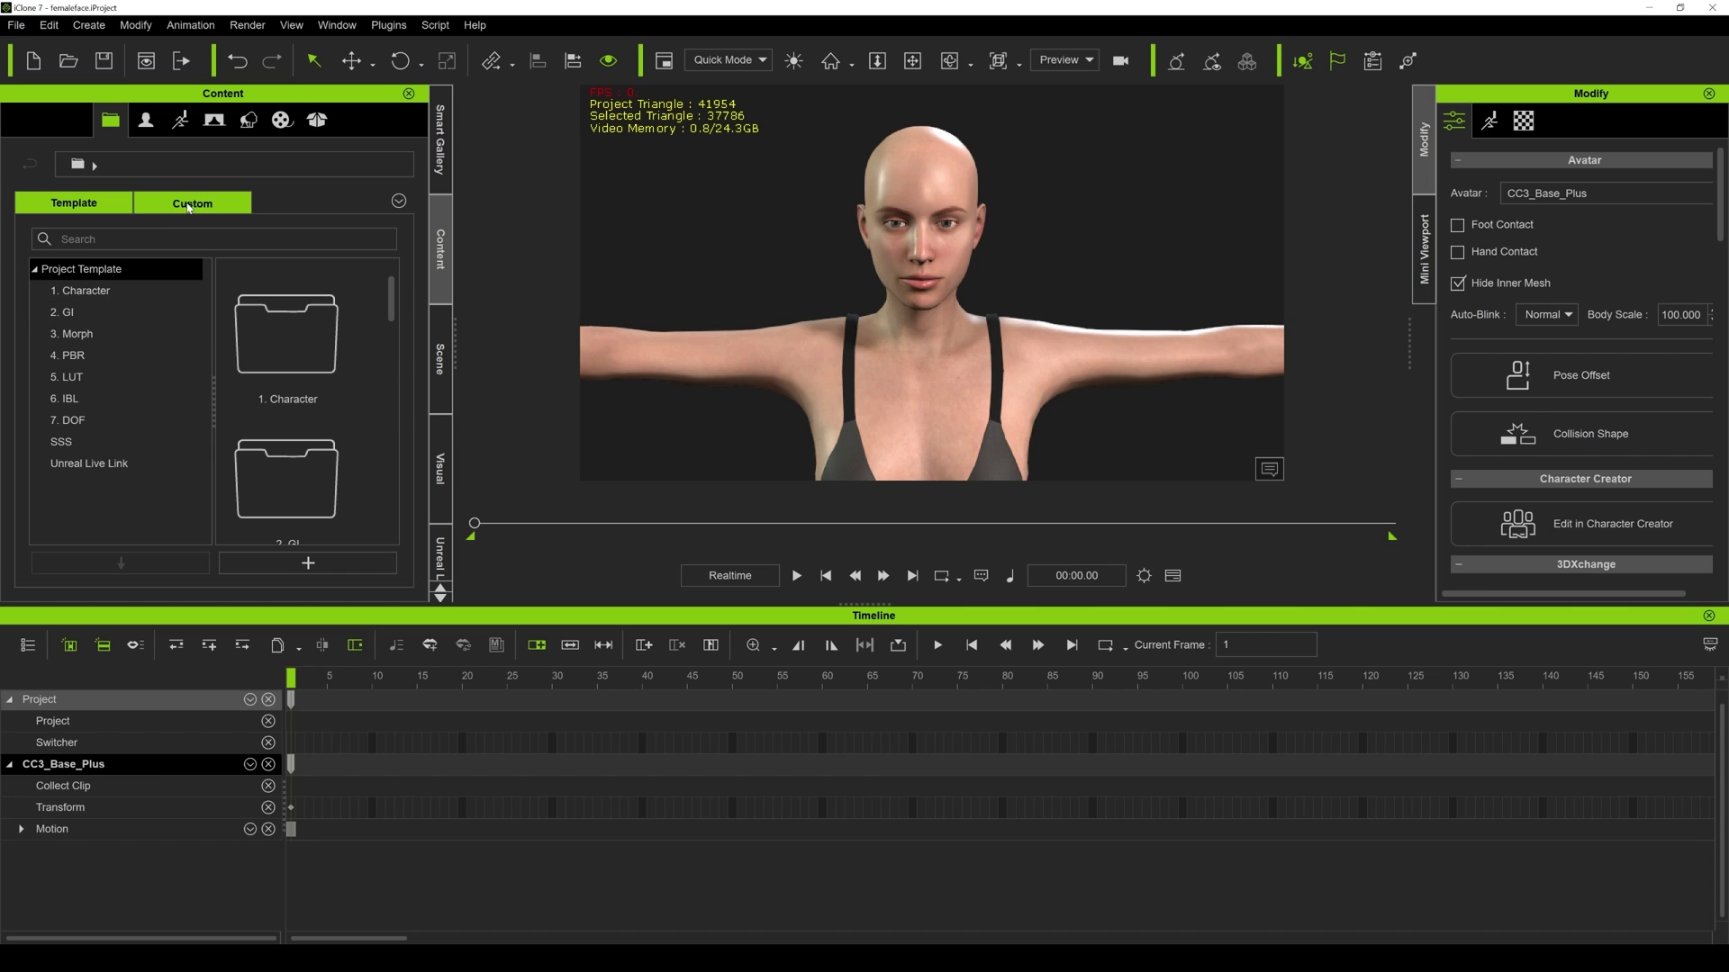
# Change the avatar name from CC3_Base_Plus to Rox in the Modify panel.
pyautogui.doubleClick(1547, 192)
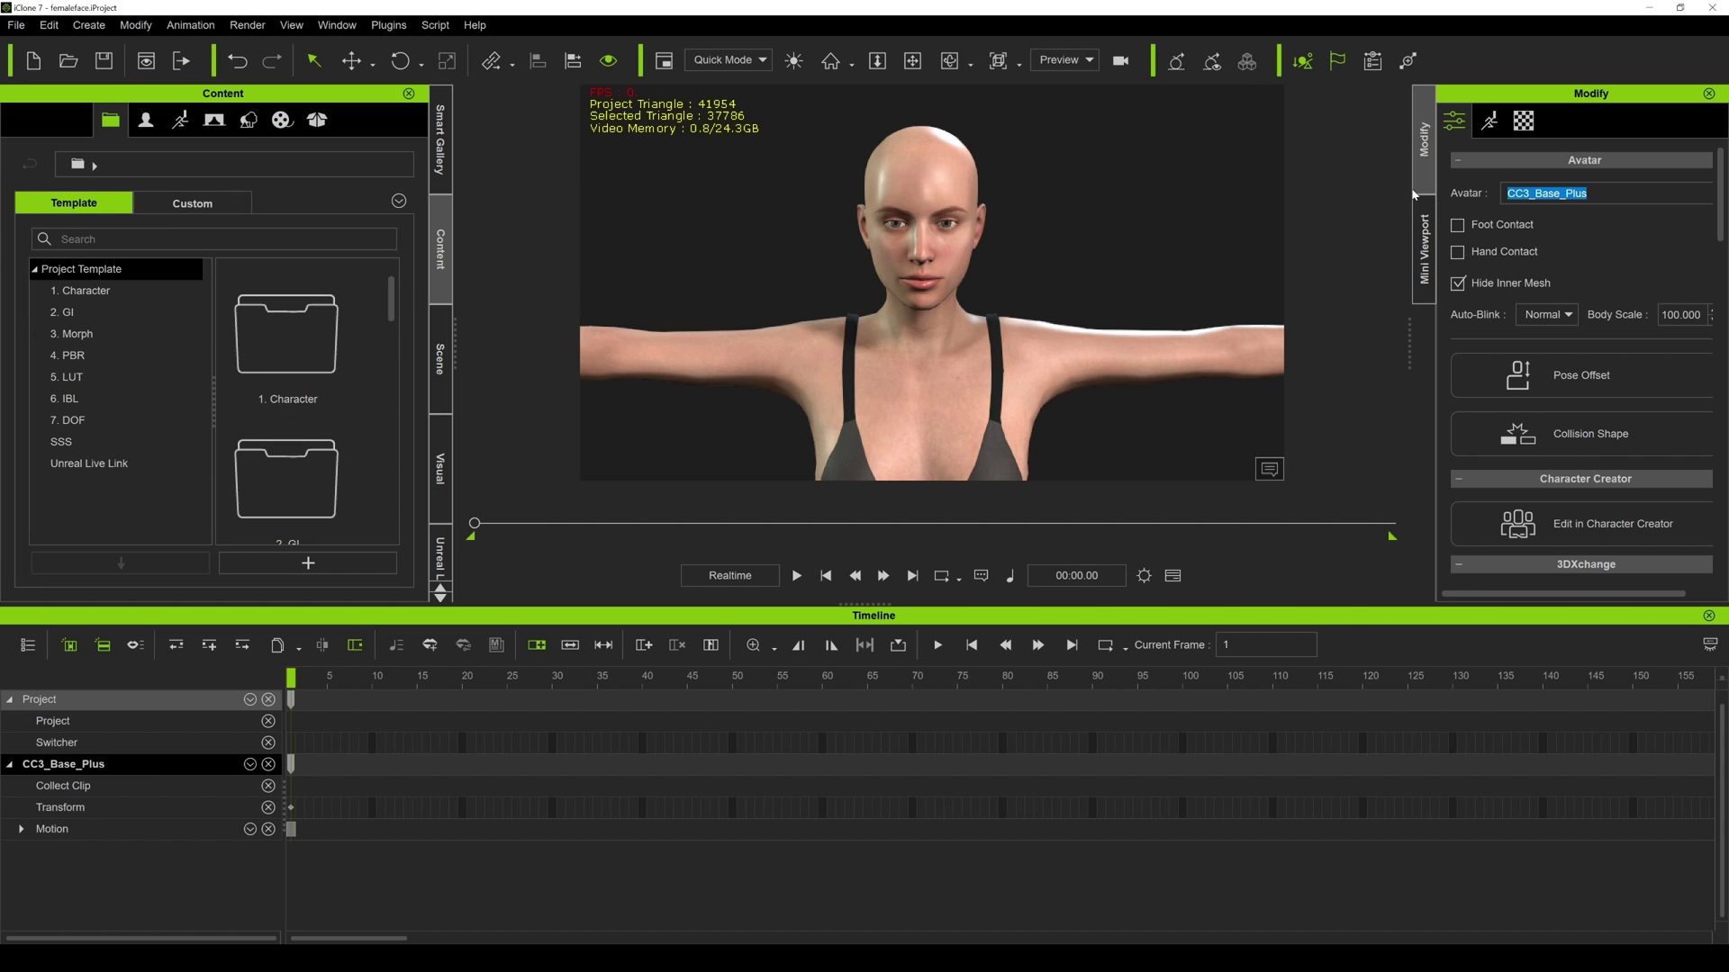
pyautogui.write('Rox')
pyautogui.click(311, 718)
pyautogui.click(90, 766)
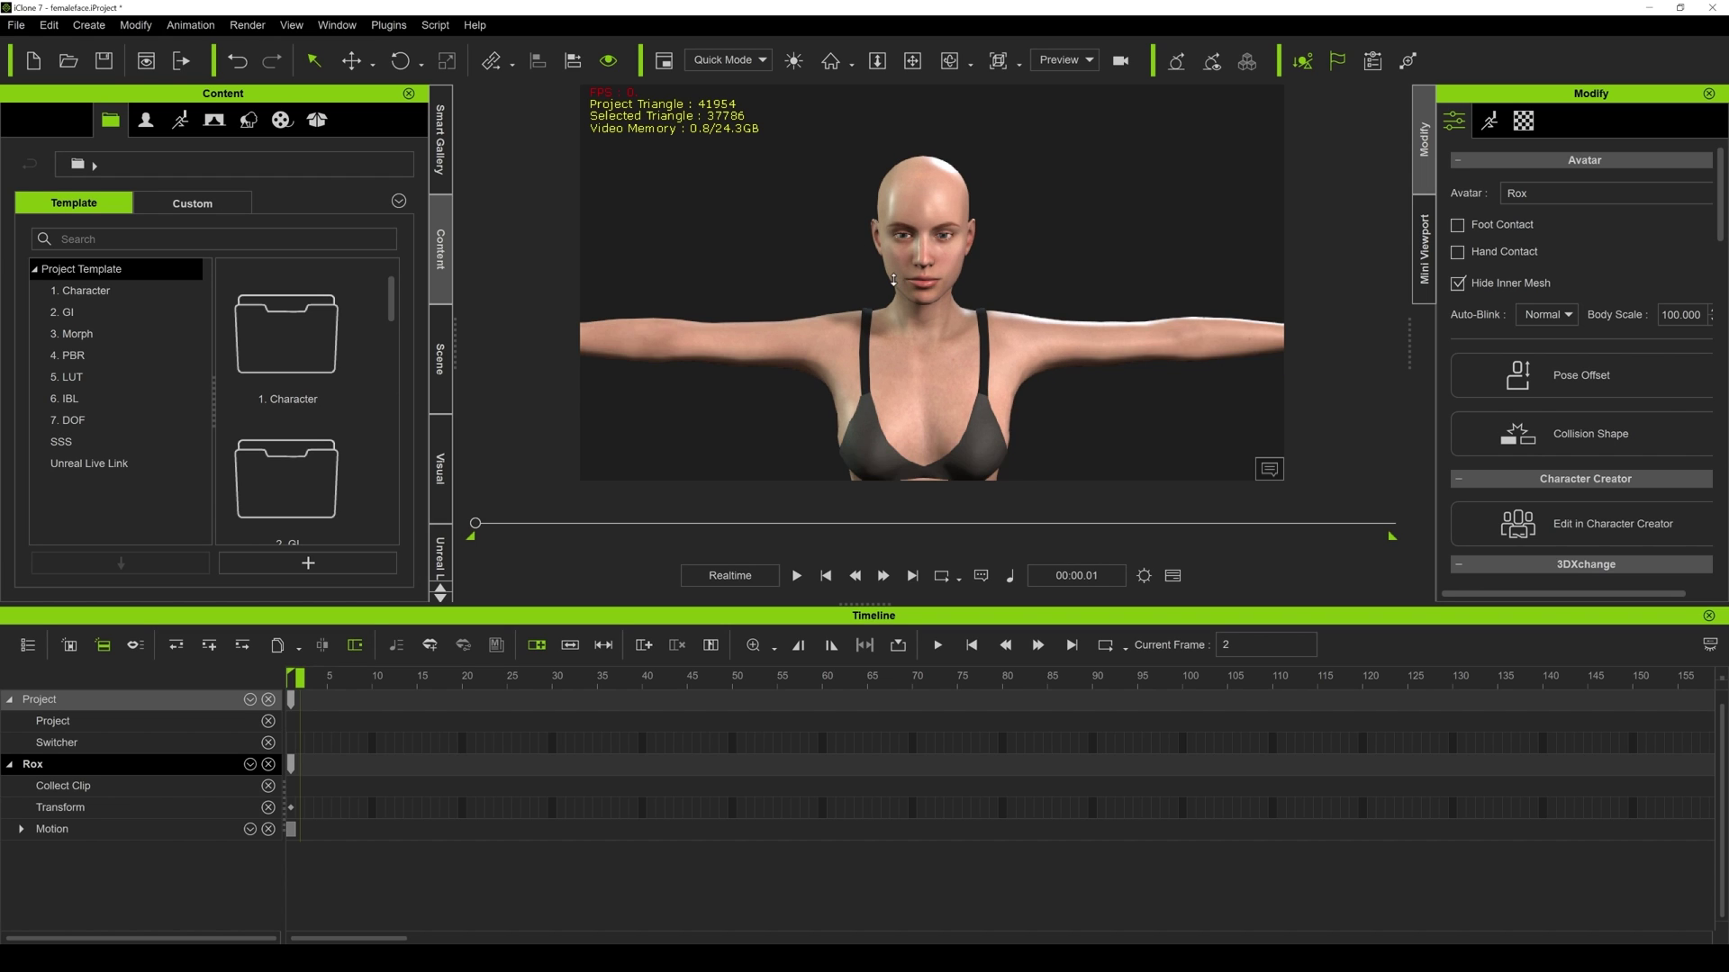
pyautogui.moveTo(895, 281); pyautogui.dragTo(1073, 234, button='middle')
pyautogui.scroll(2, 1064, 259)
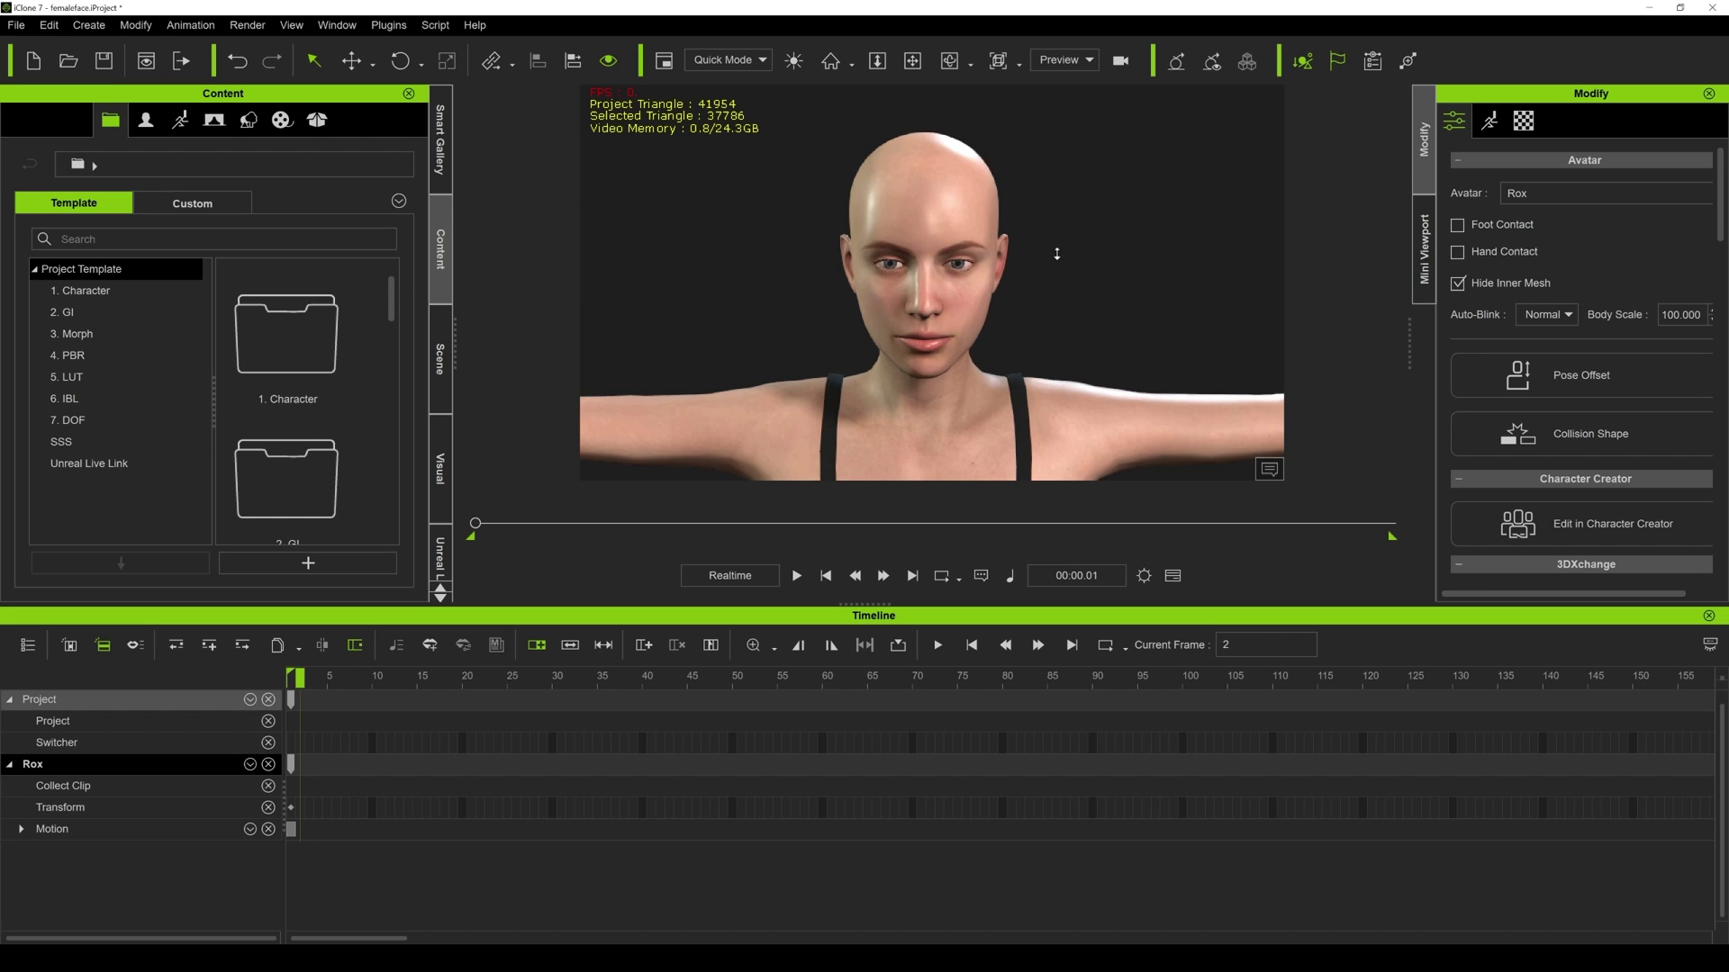
# Open AccuLips from Animation > Create Script.
pyautogui.click(191, 25)
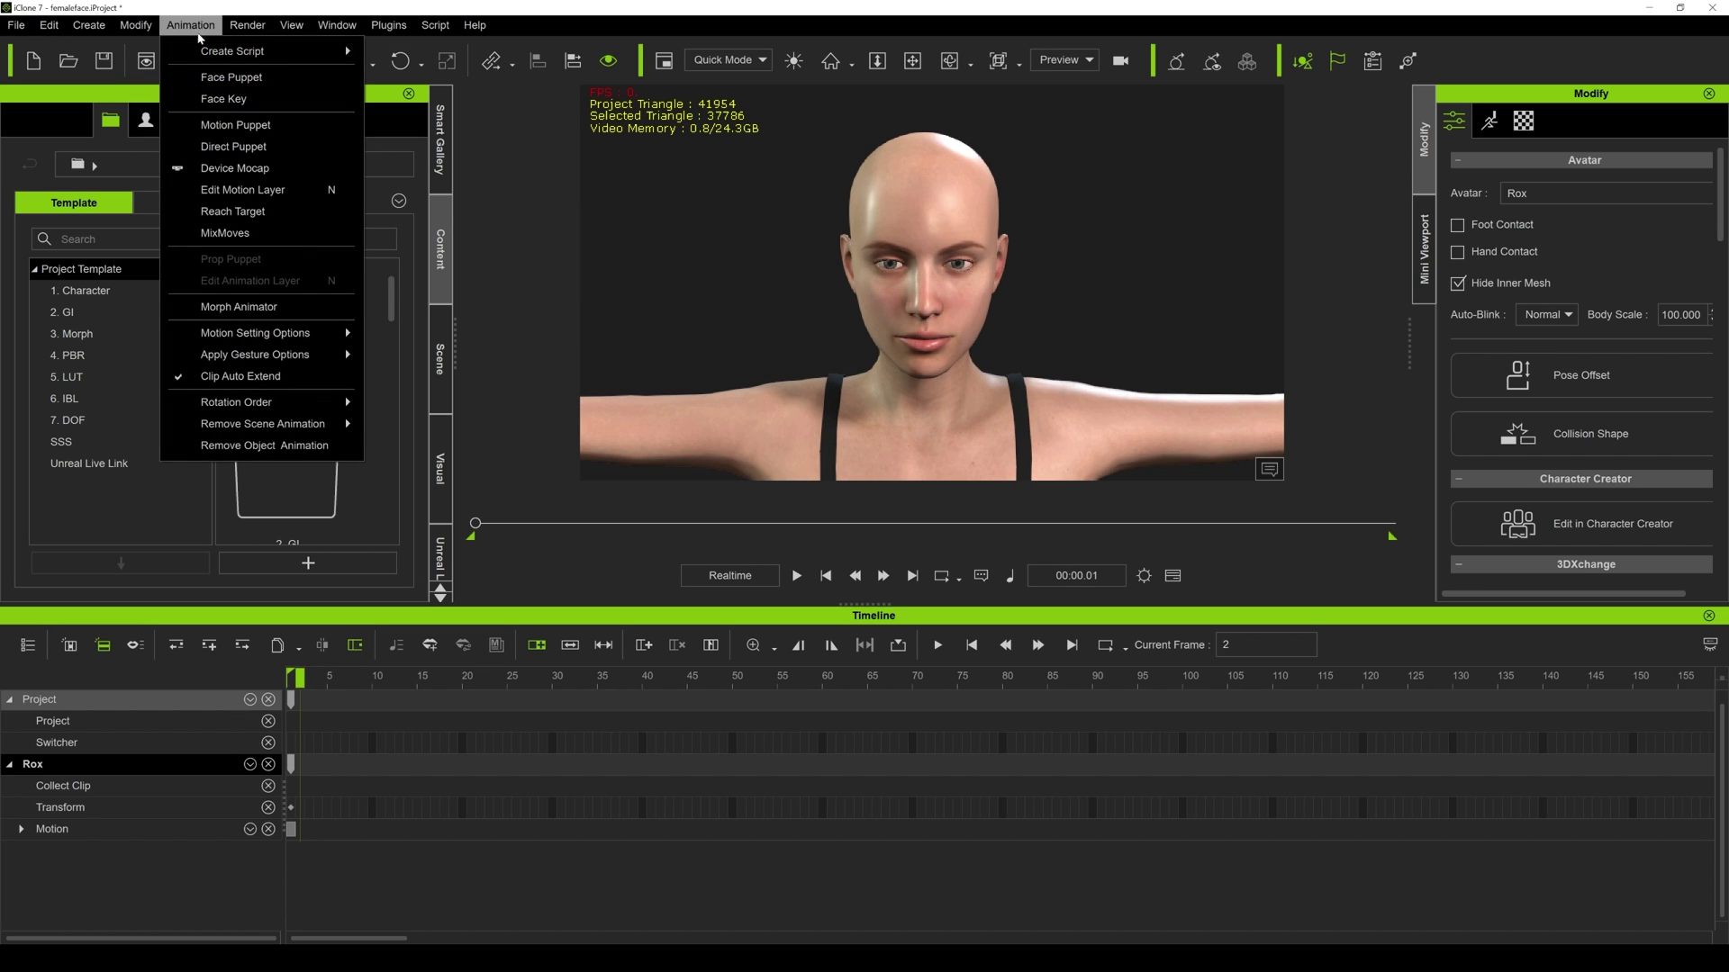
pyautogui.moveTo(270, 52)
pyautogui.click(420, 144)
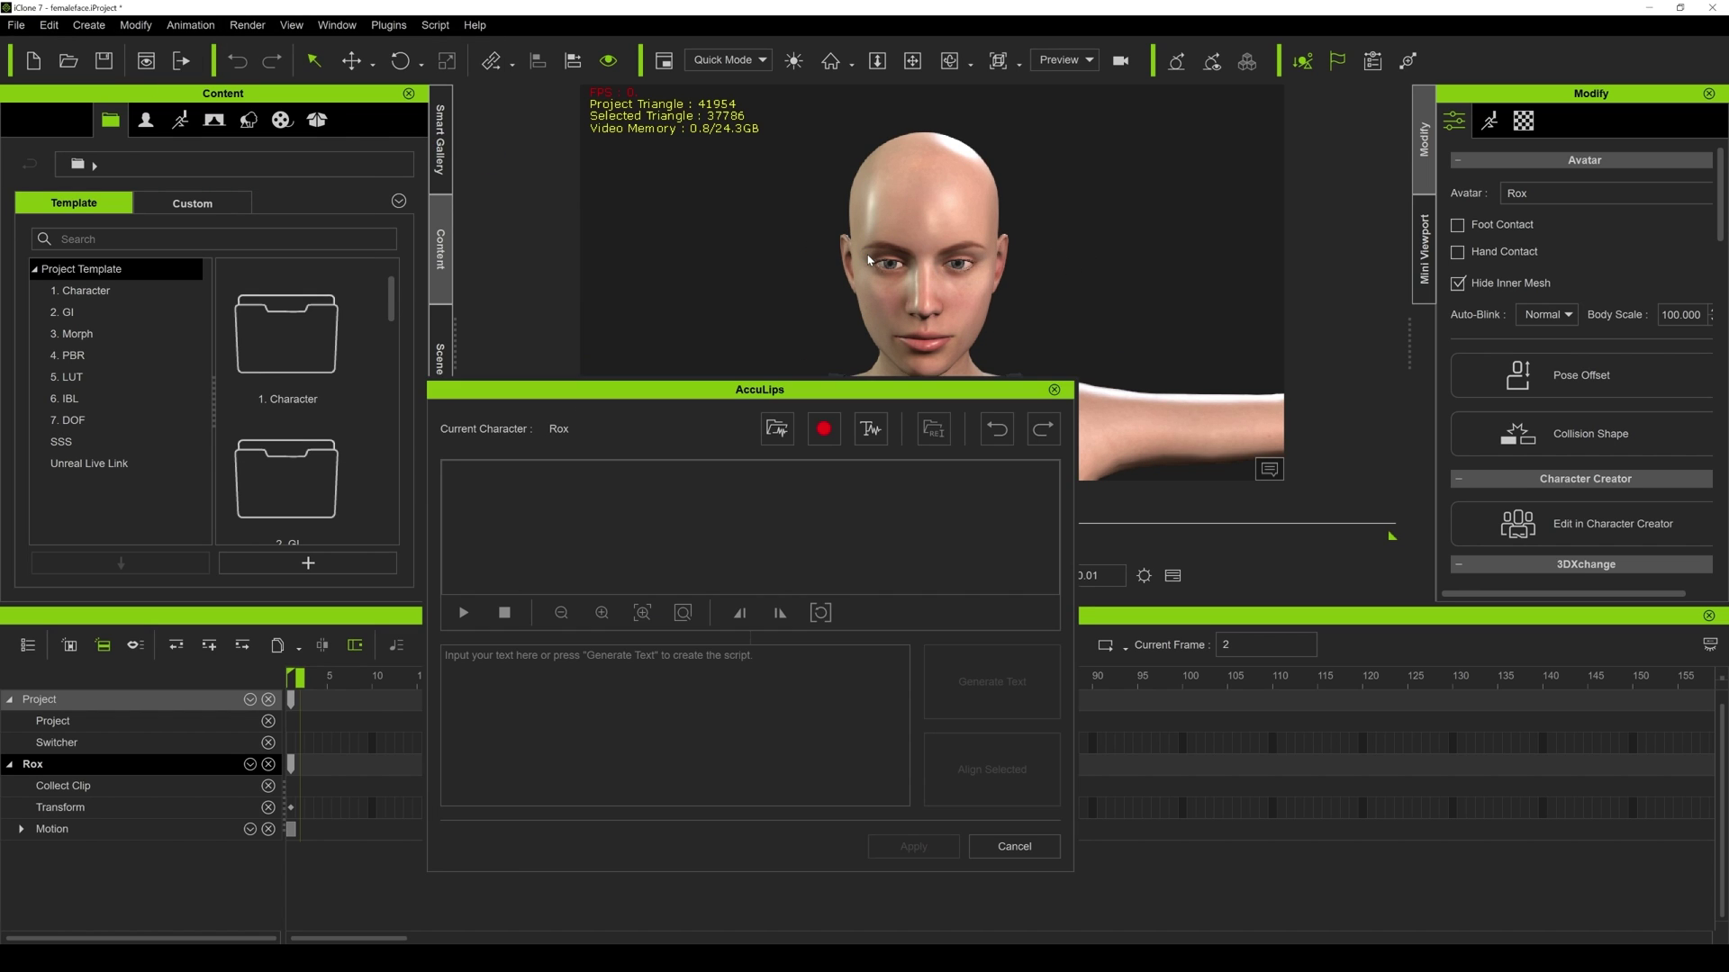
# Import audio from D:\unclsesam\exports, choosing the together file.
pyautogui.click(778, 430)
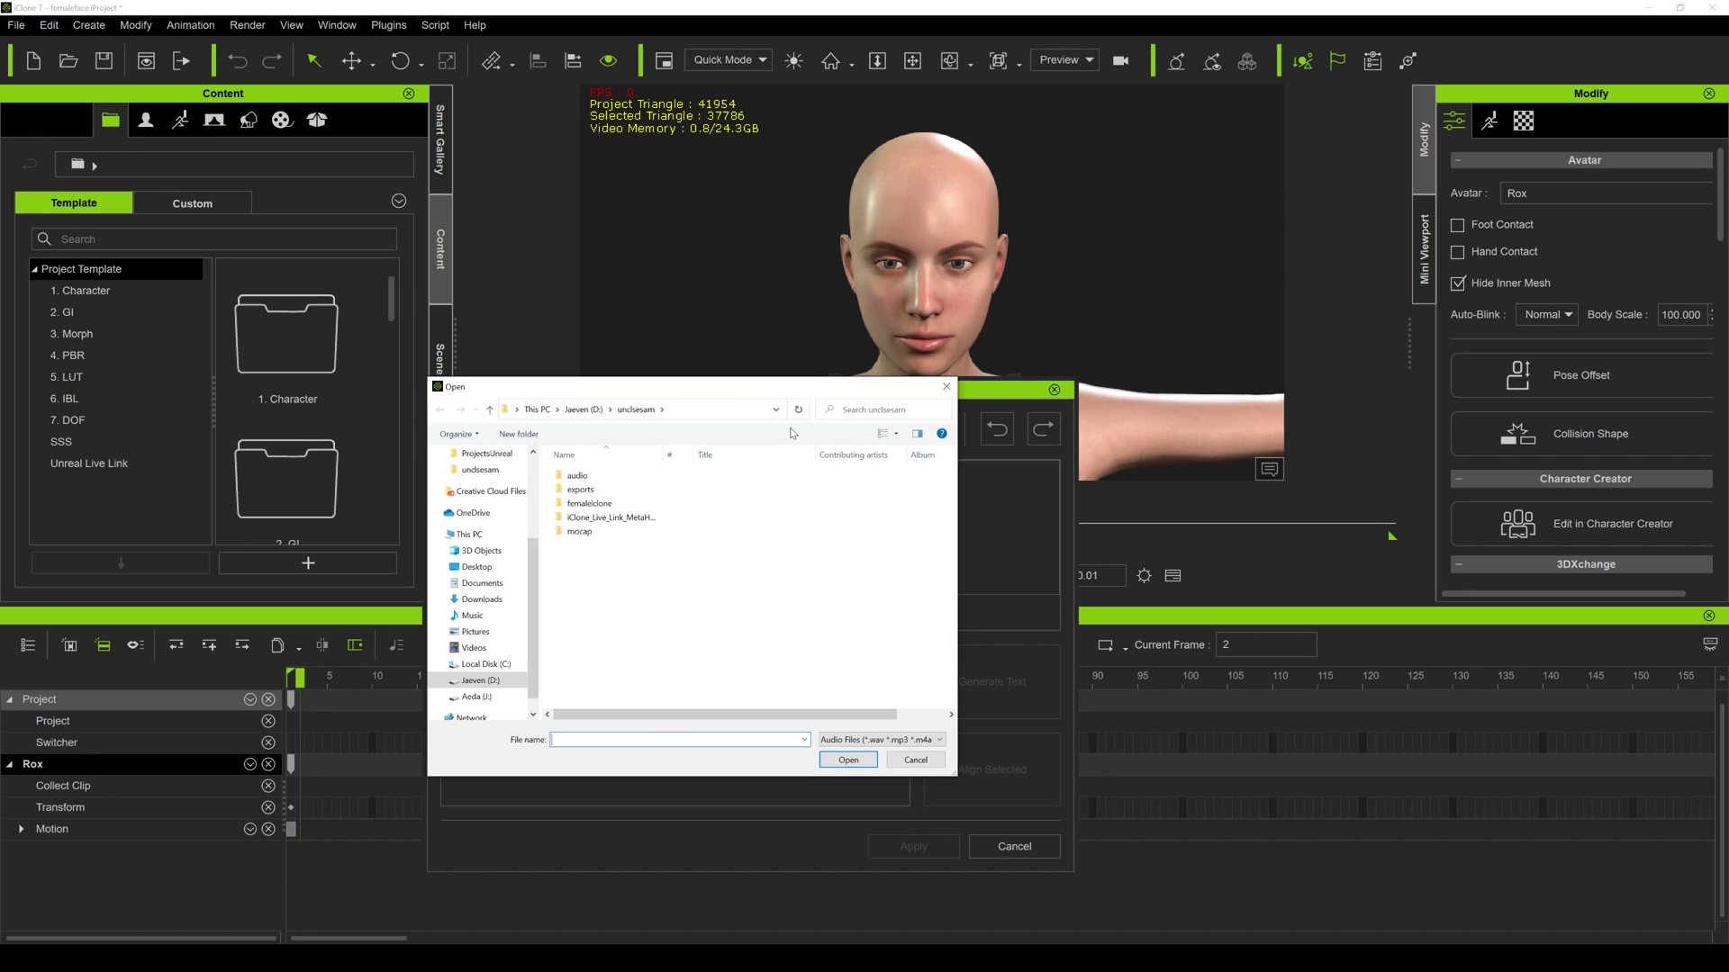
pyautogui.click(580, 410)
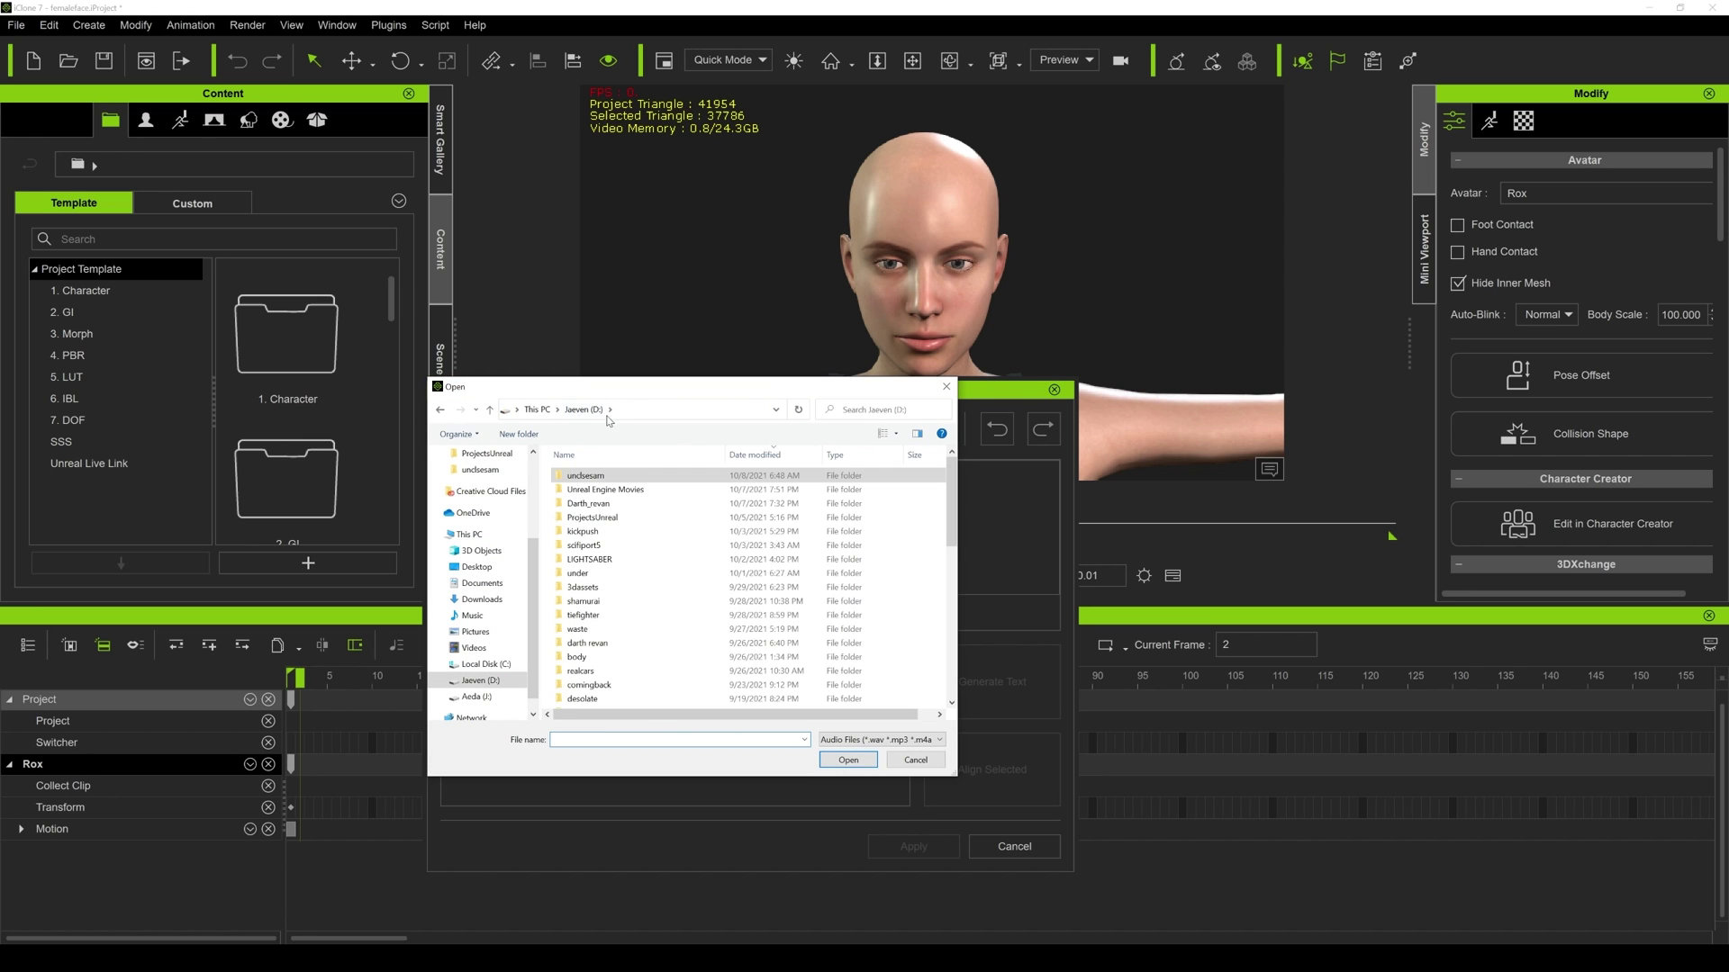
pyautogui.doubleClick(592, 477)
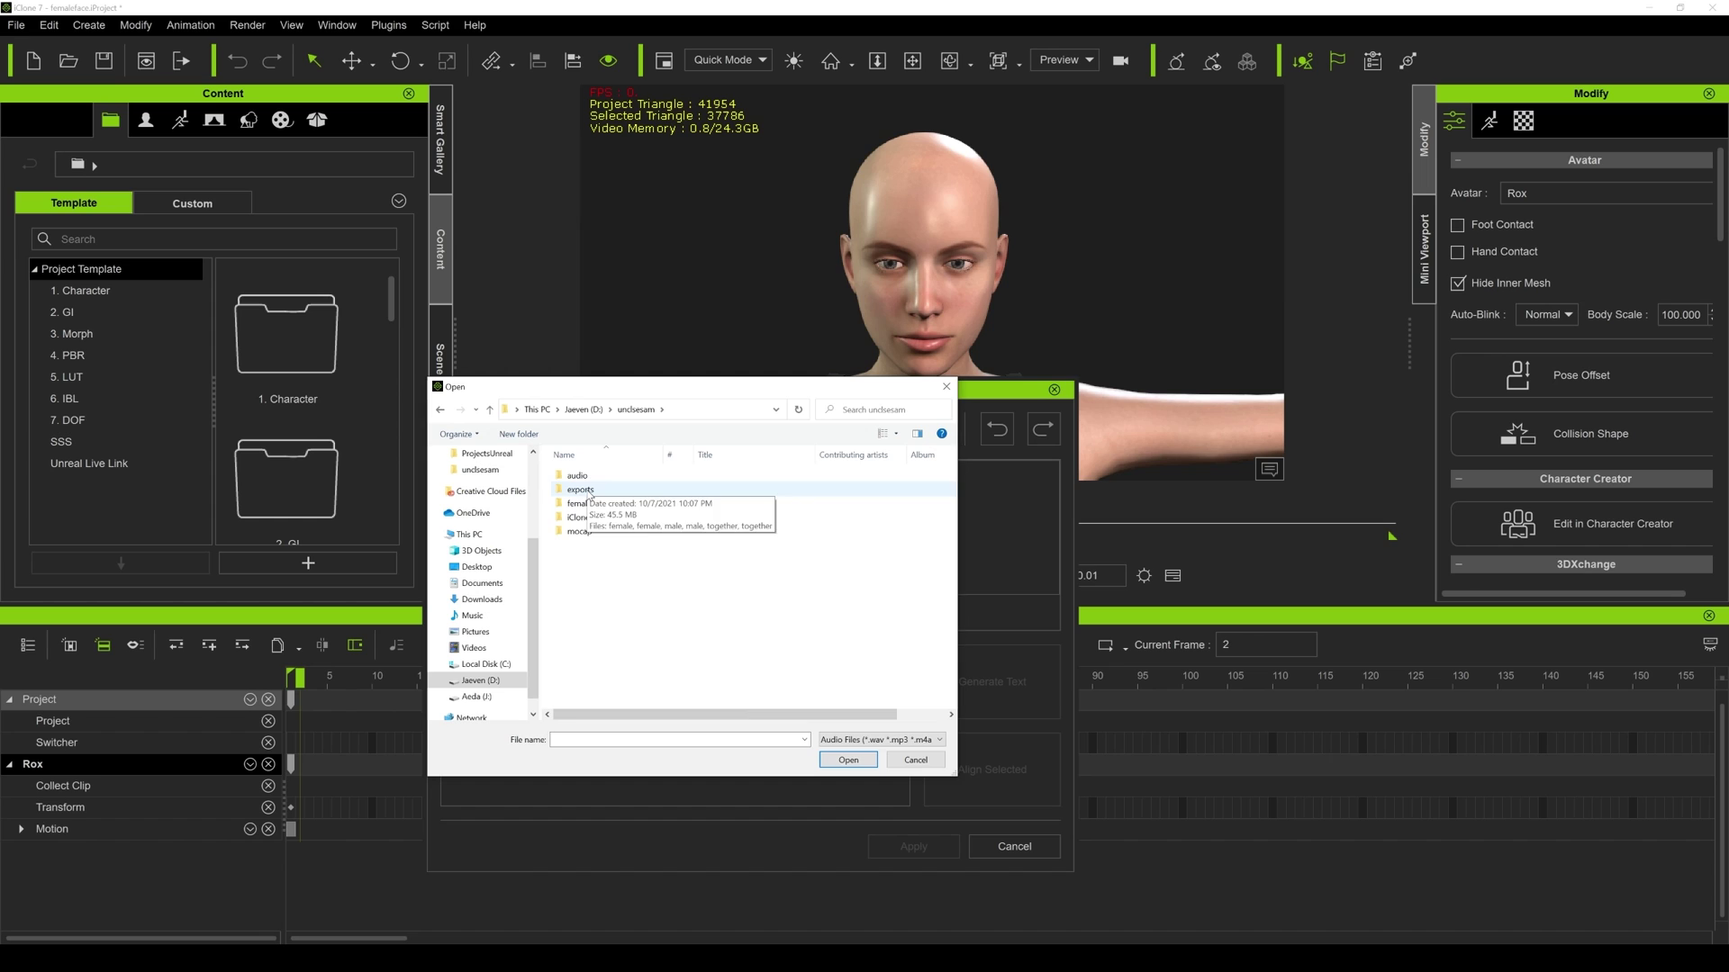
pyautogui.doubleClick(591, 492)
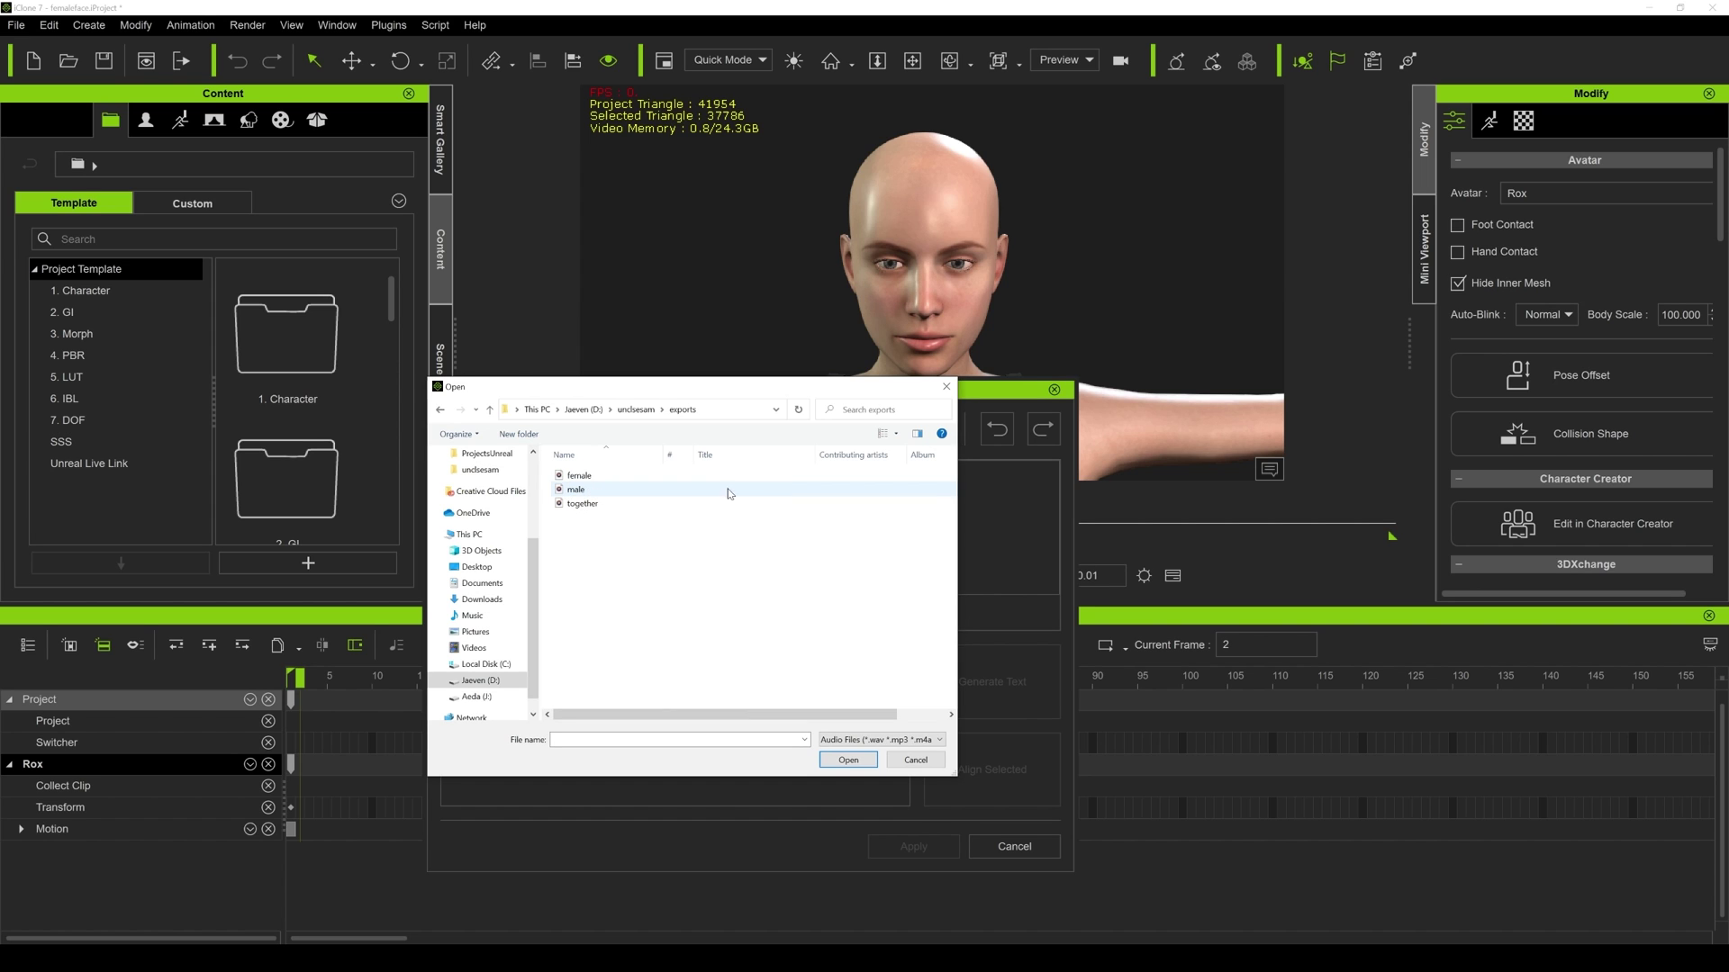
pyautogui.click(591, 477)
pyautogui.click(590, 504)
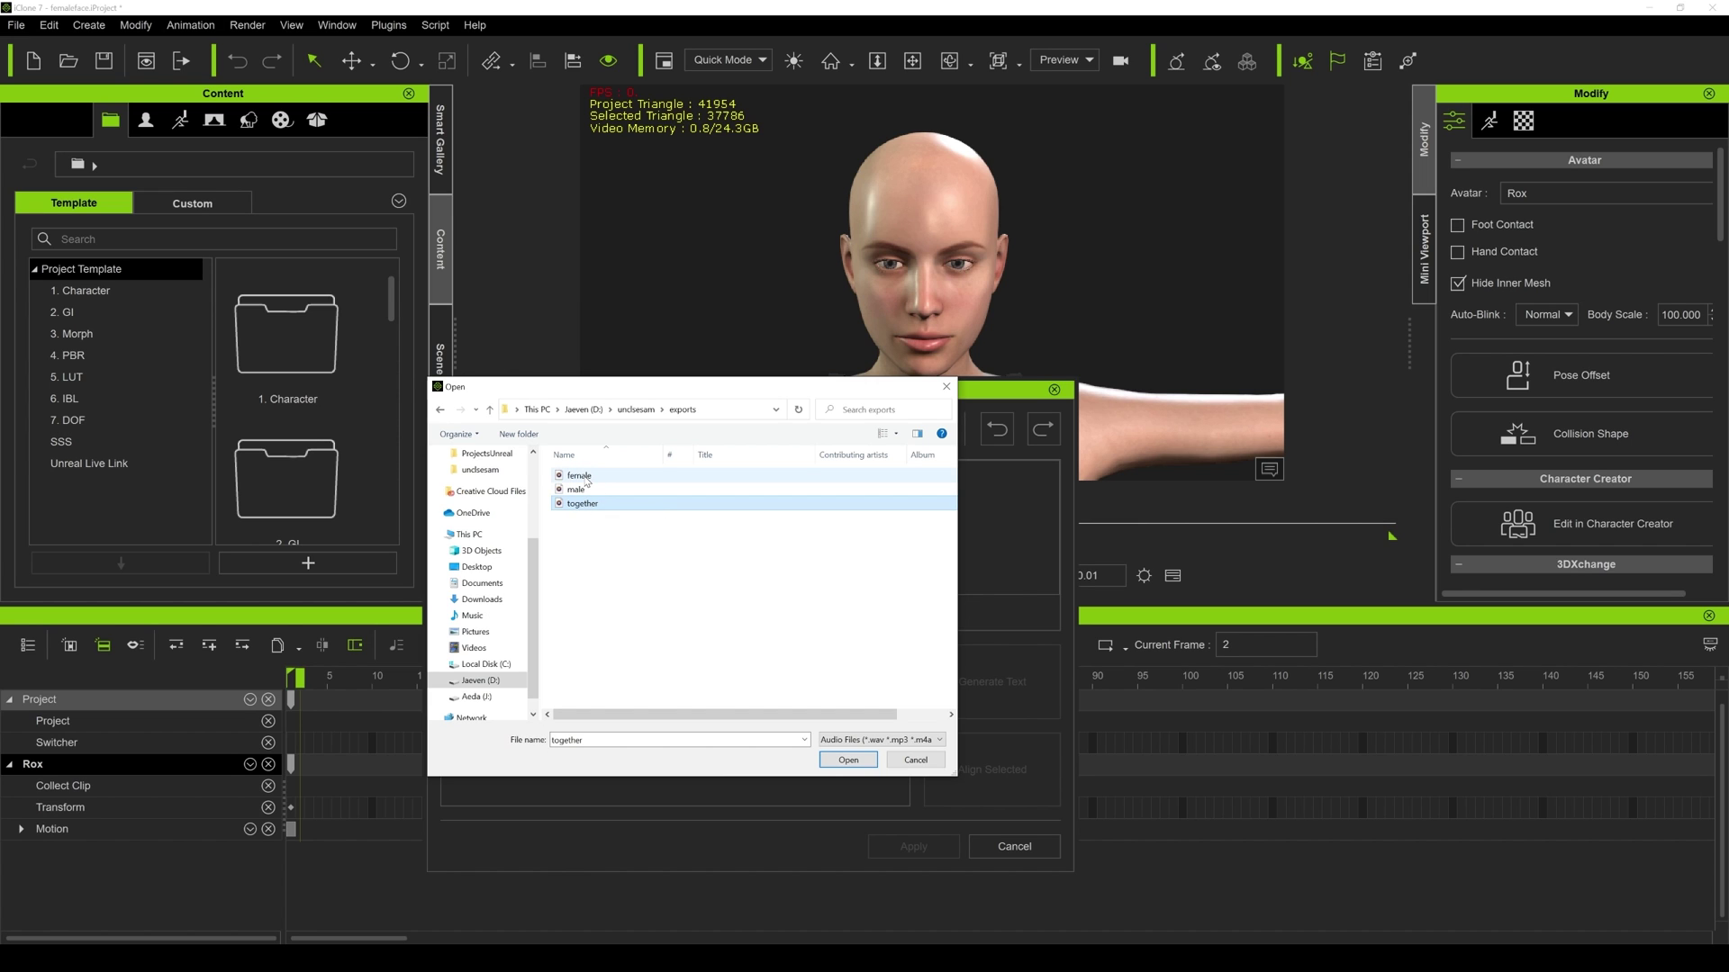
# Load the together audio, transcribe it, and correct 'si' to 'you' and 'aro' to 'do'.
pyautogui.doubleClick(586, 480)
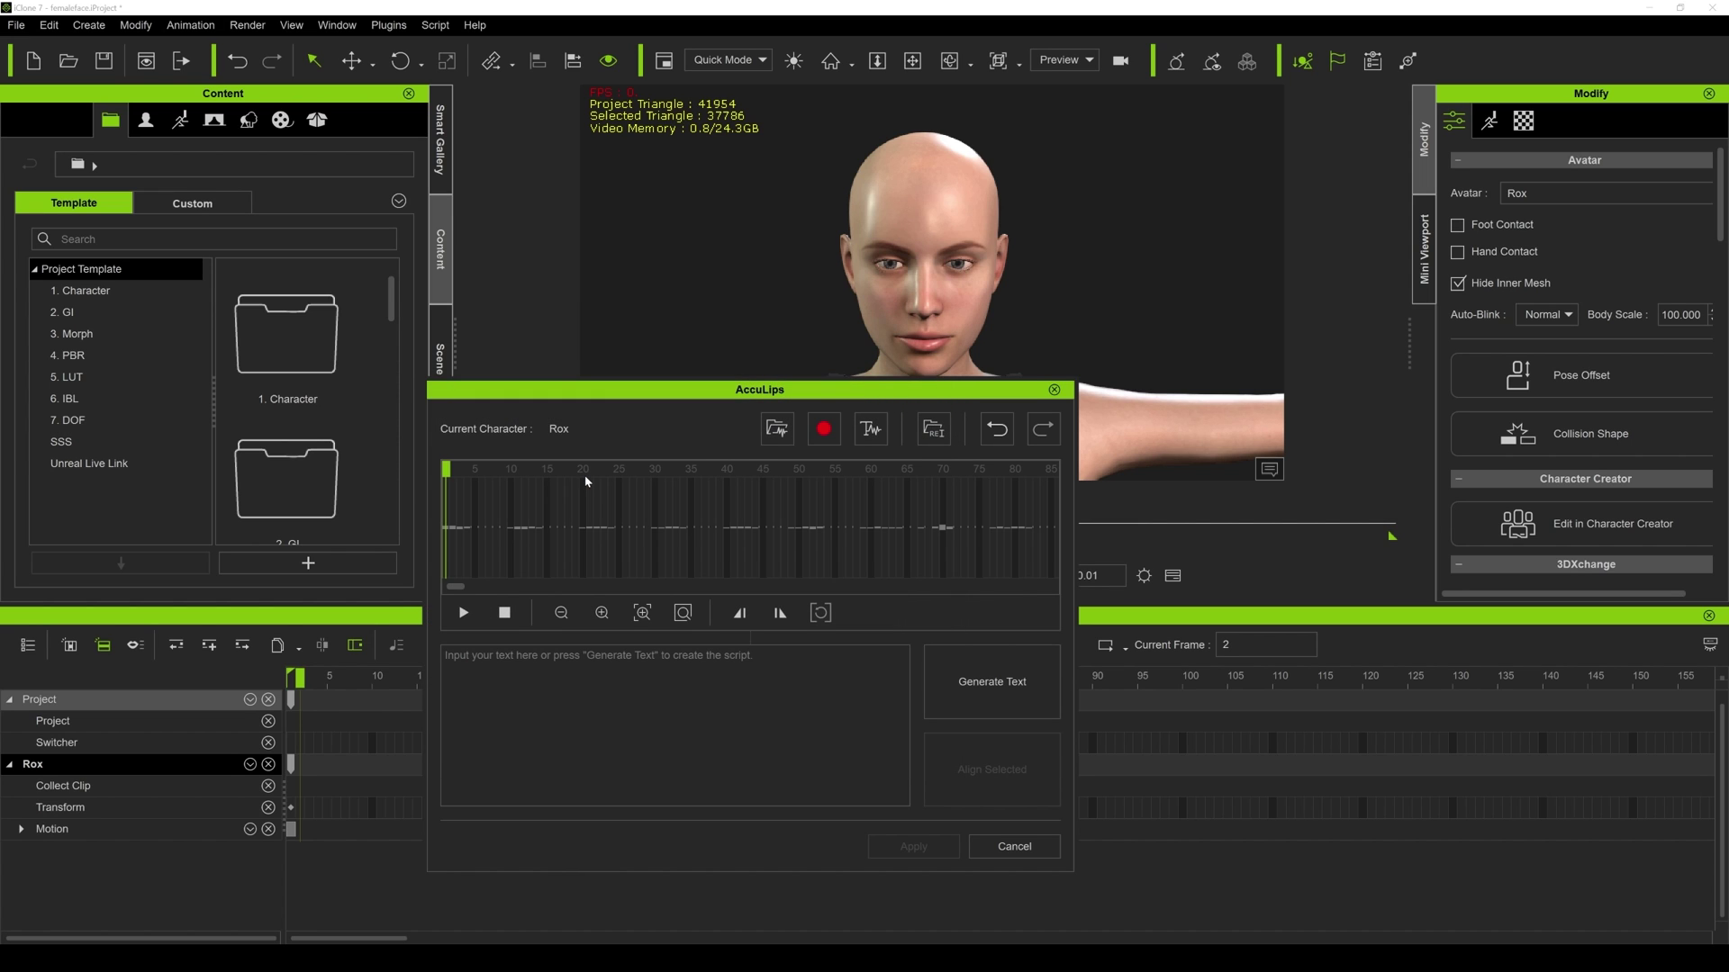
pyautogui.click(991, 682)
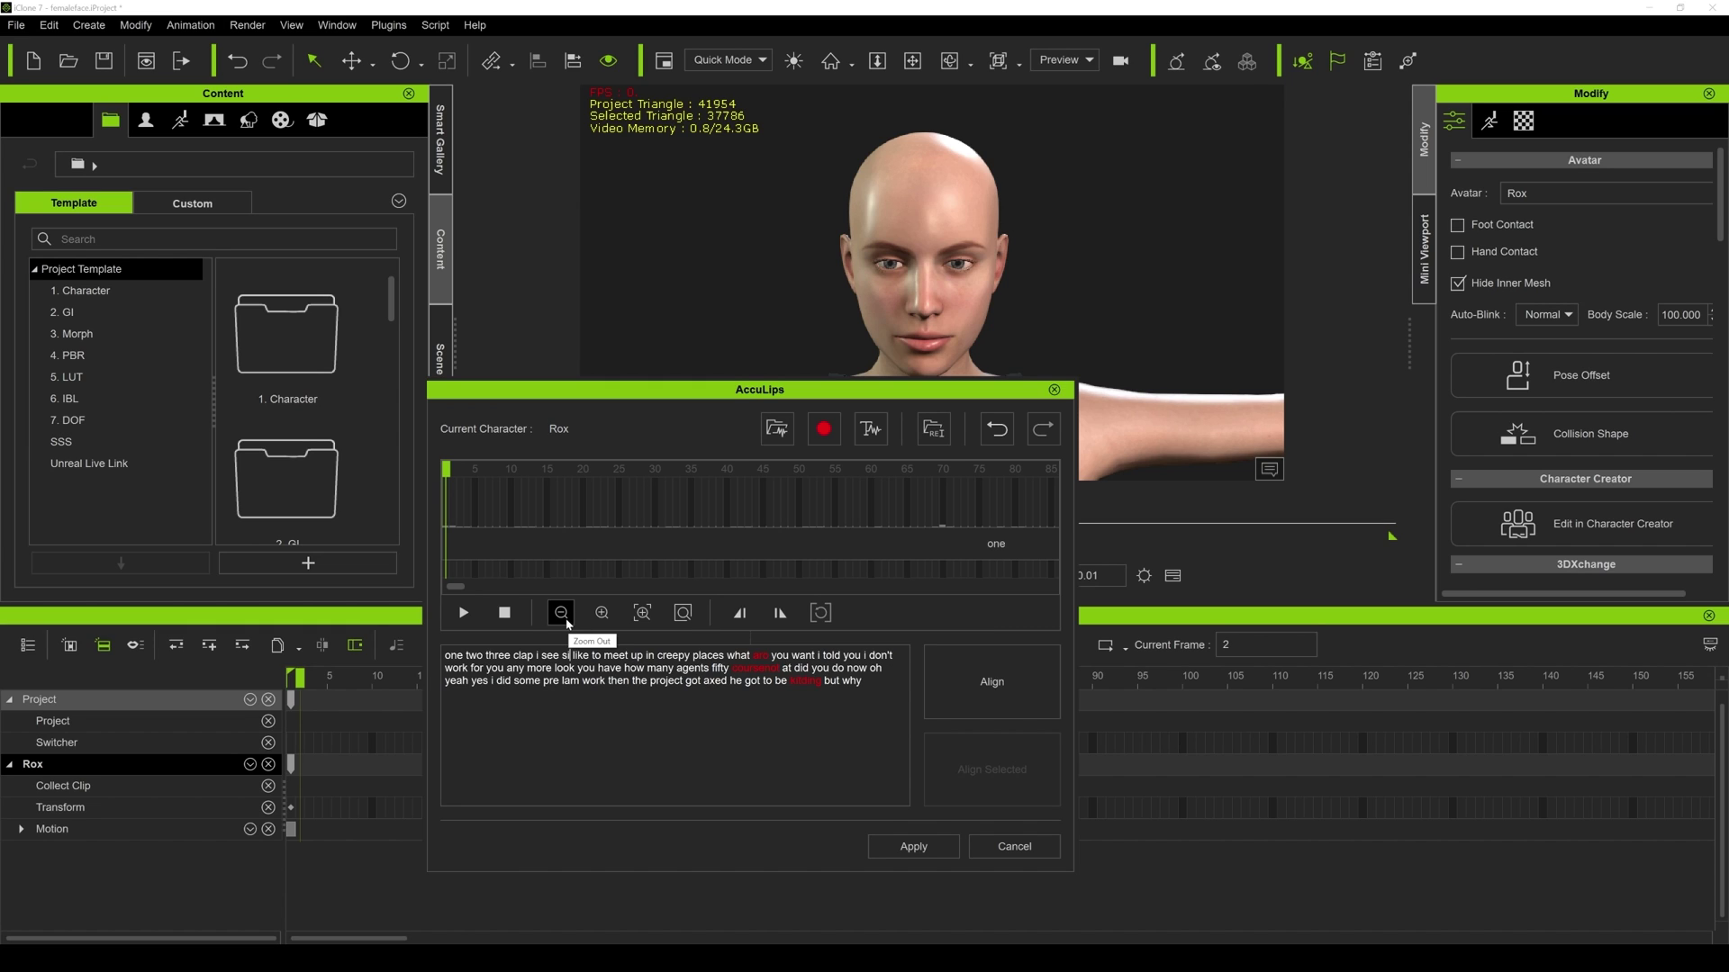
pyautogui.press('BackSpace')
pyautogui.press('BackSpace')
pyautogui.press('BackSpace')
pyautogui.write('you')
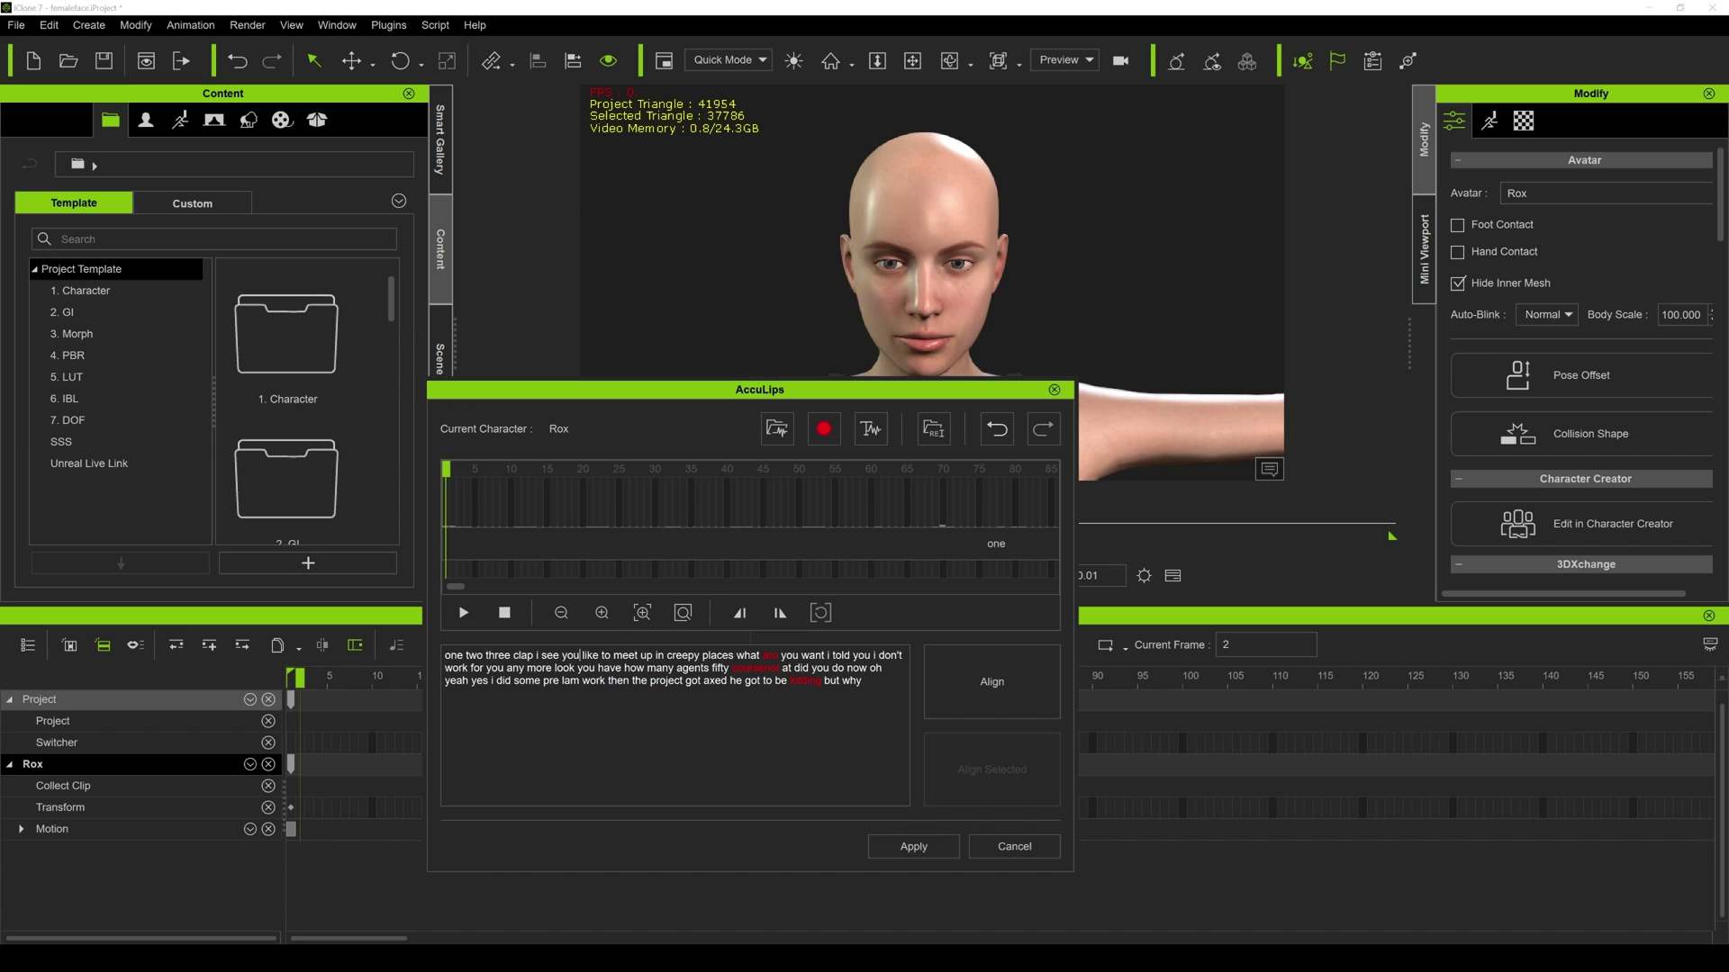
pyautogui.doubleClick(770, 656)
pyautogui.write('do')
# Split 'coursehot', insert 'wh' before 'at', and delete the extra 'yes'.
pyautogui.click(767, 668)
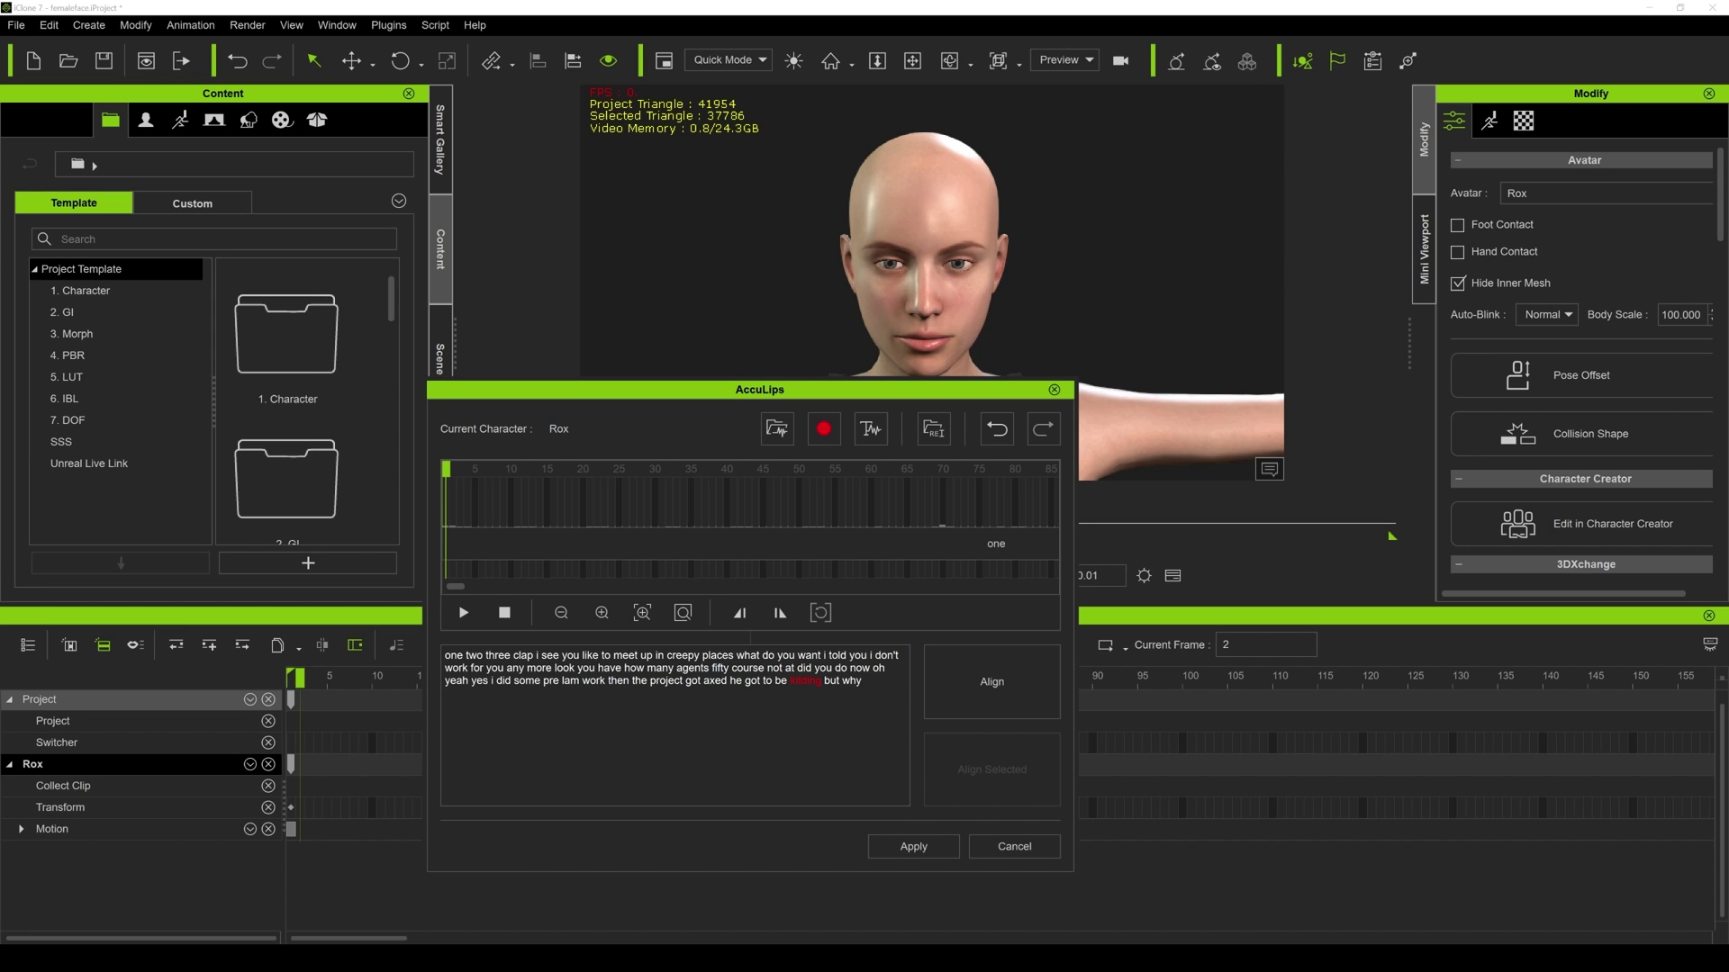
pyautogui.click(799, 668)
pyautogui.write('wh')
pyautogui.click(492, 681)
pyautogui.press('BackSpace')
pyautogui.press('BackSpace')
pyautogui.press('BackSpace')
pyautogui.press('BackSpace')
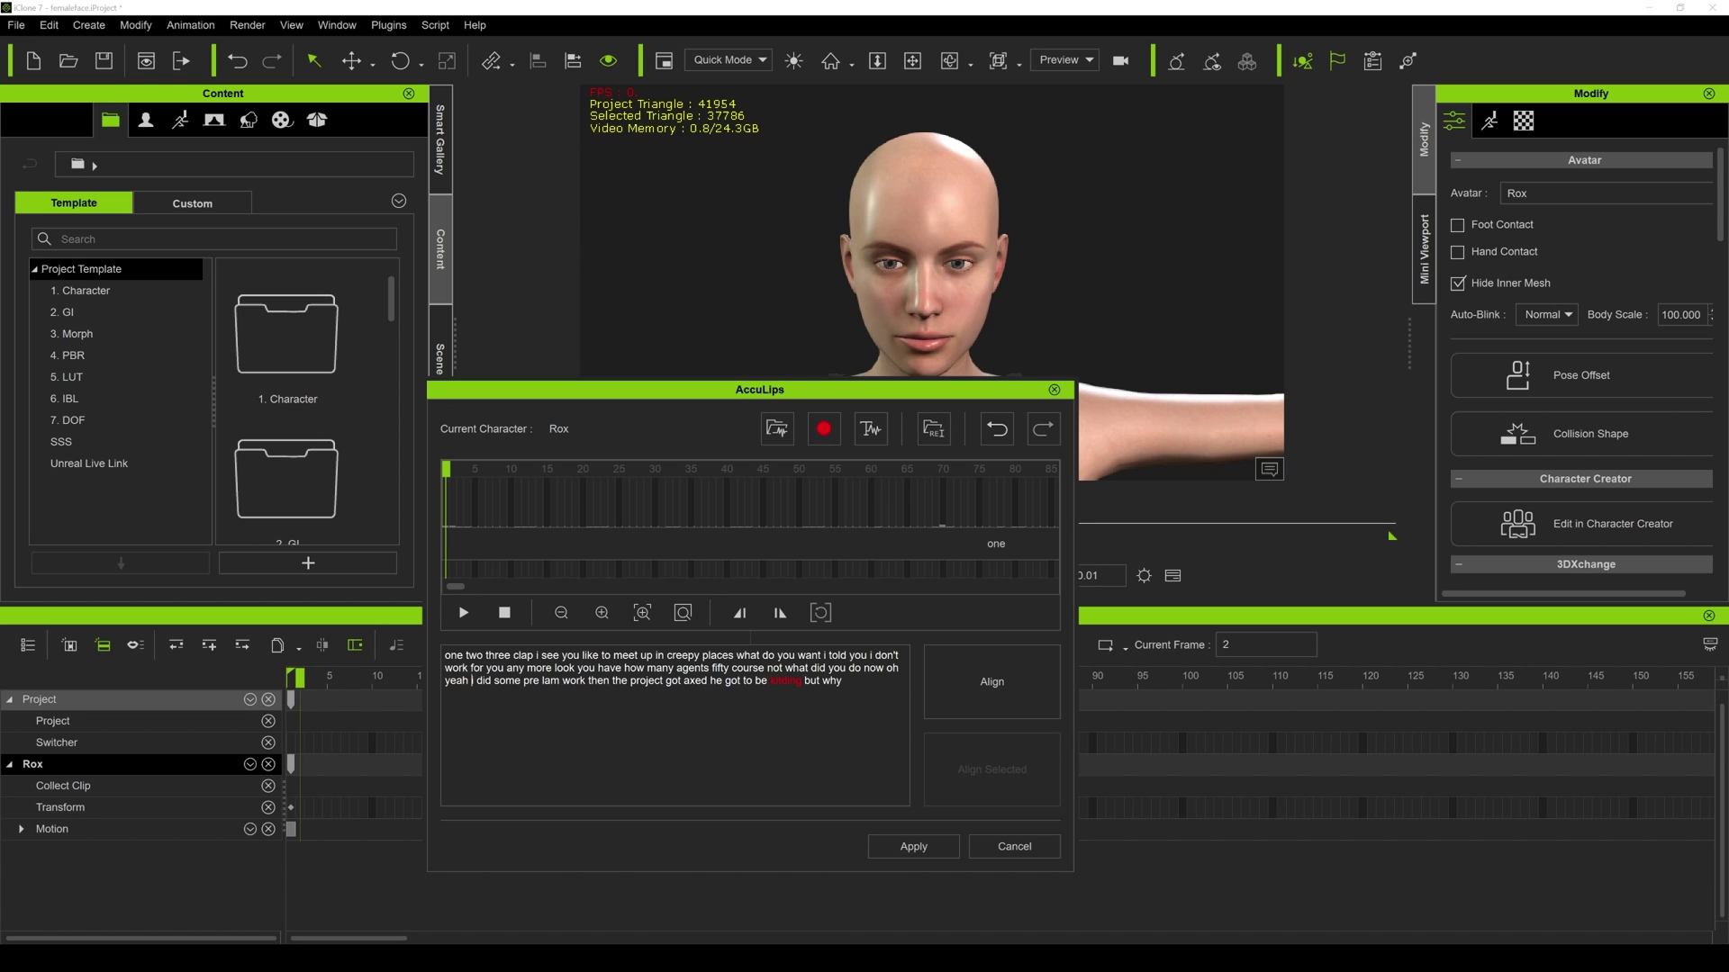
# Fix the vowel in 'lam', replace 'he' with 'you', and correct 'kidding'.
pyautogui.press('BackSpace')
pyautogui.write('i')
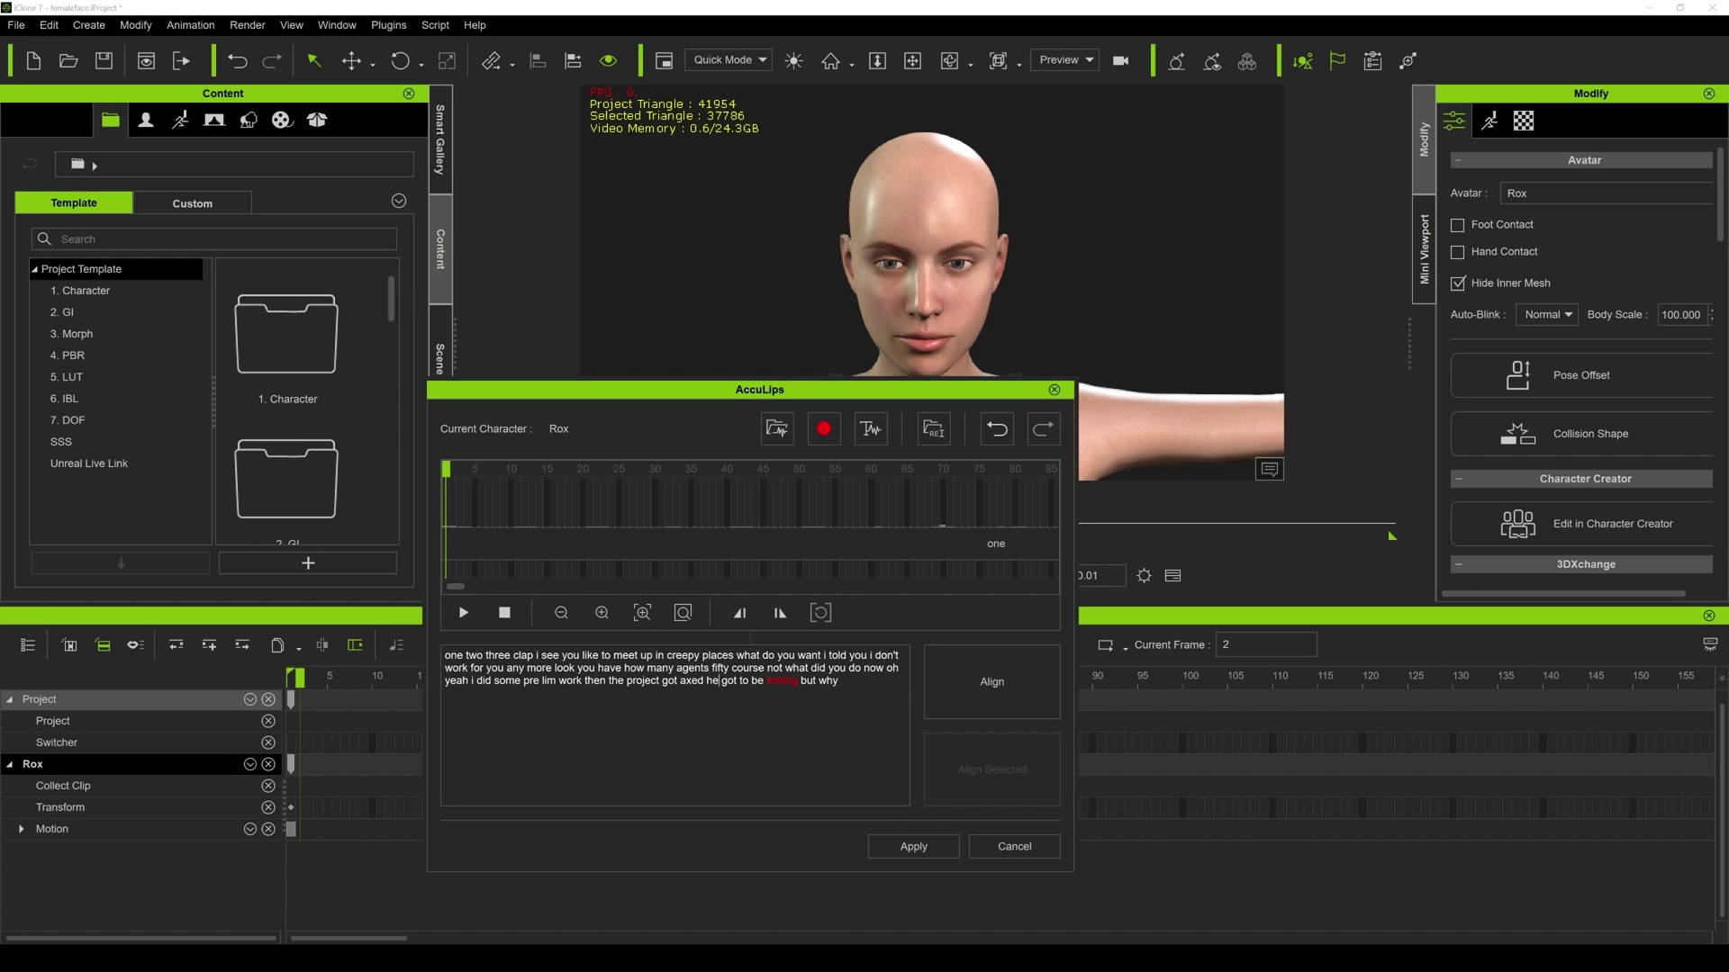
pyautogui.press('BackSpace')
pyautogui.press('BackSpace')
pyautogui.write('you ')
pyautogui.write('d')
pyautogui.click(847, 681)
# Align the visemes to the transcript, apply them to Rox, and preview the lip-sync.
pyautogui.click(997, 707)
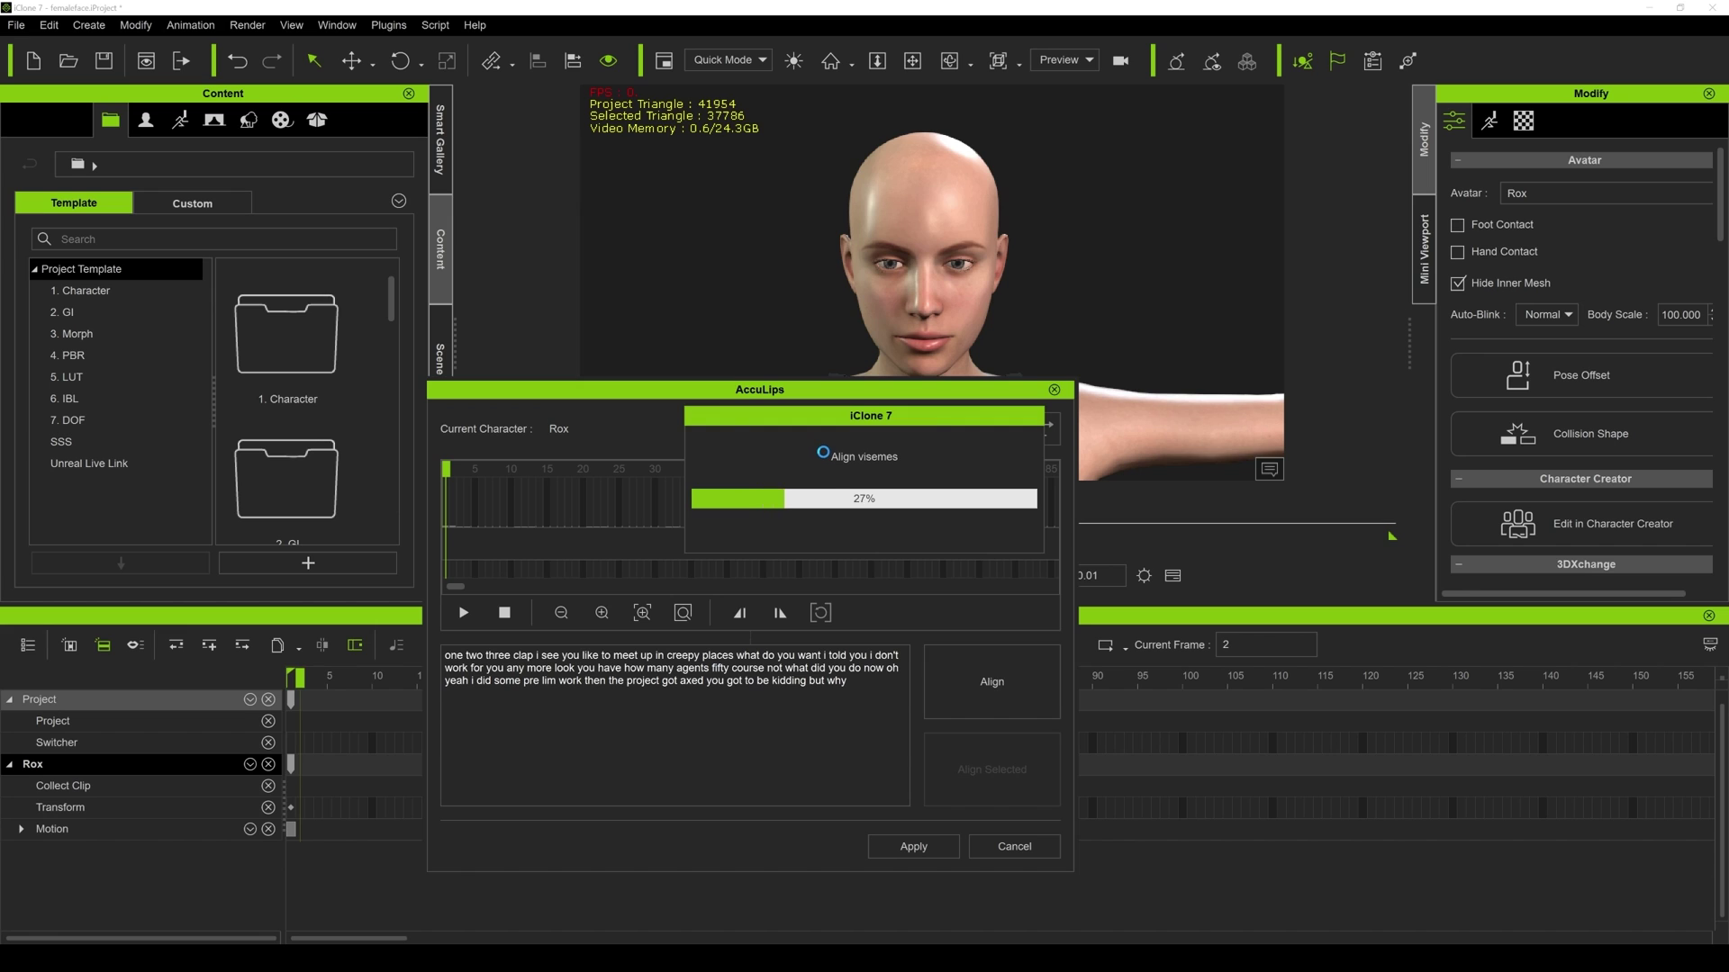
pyautogui.click(916, 838)
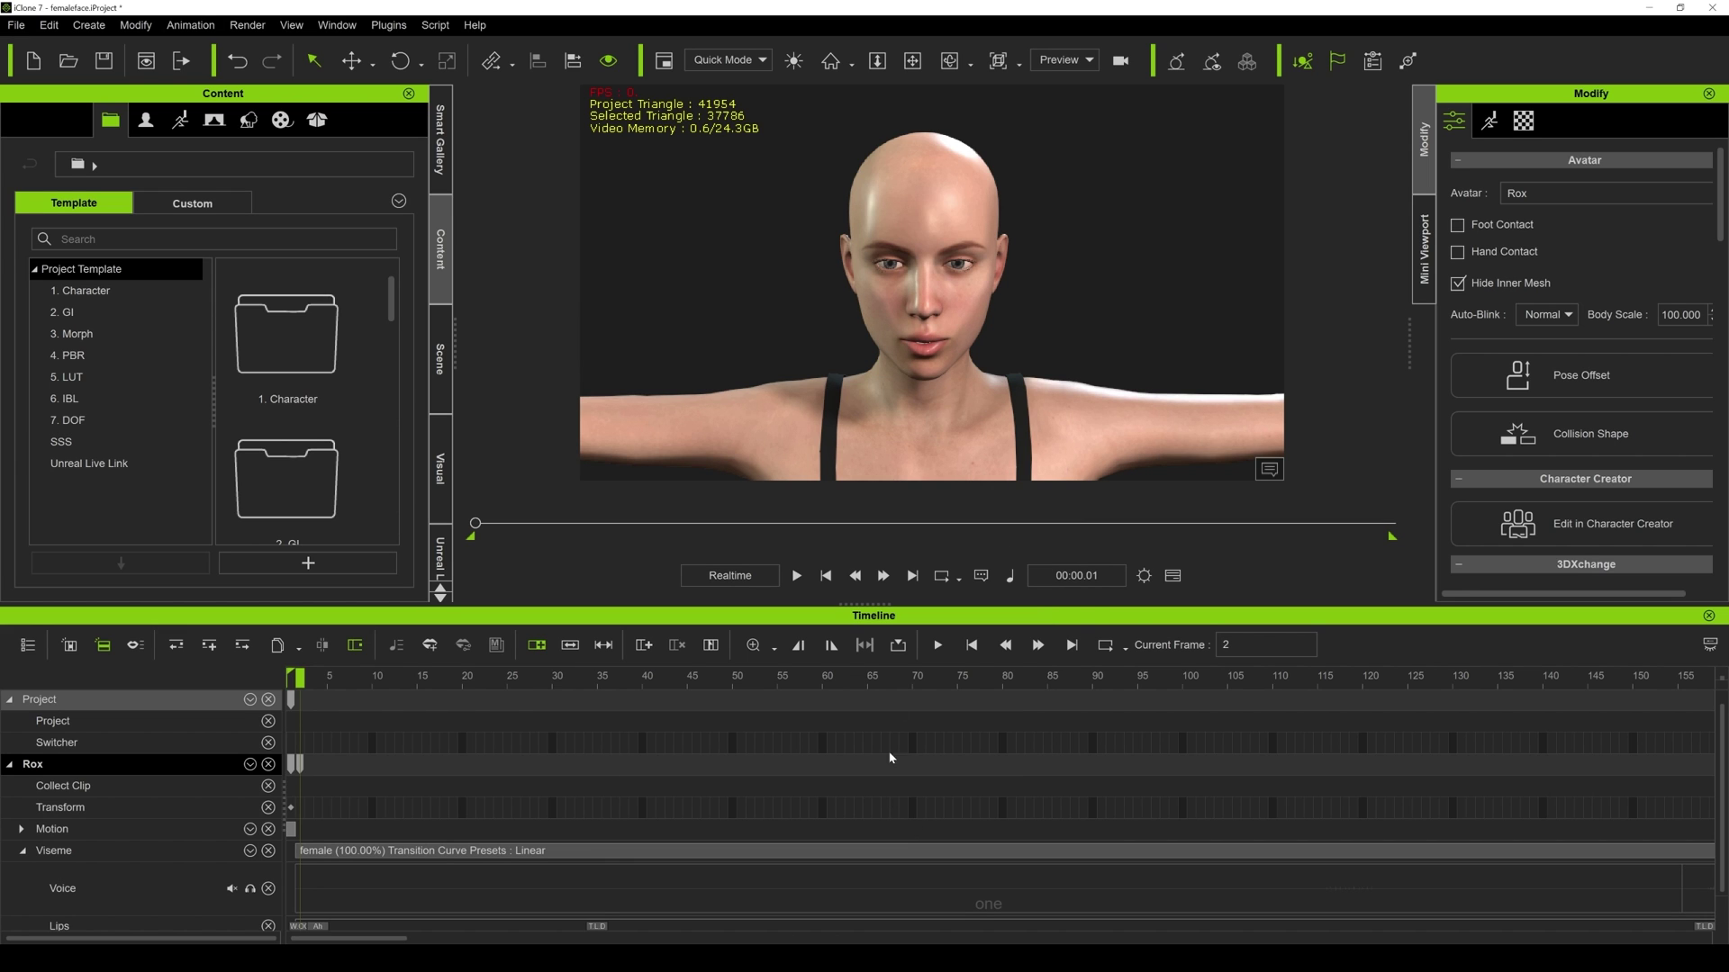
pyautogui.click(797, 576)
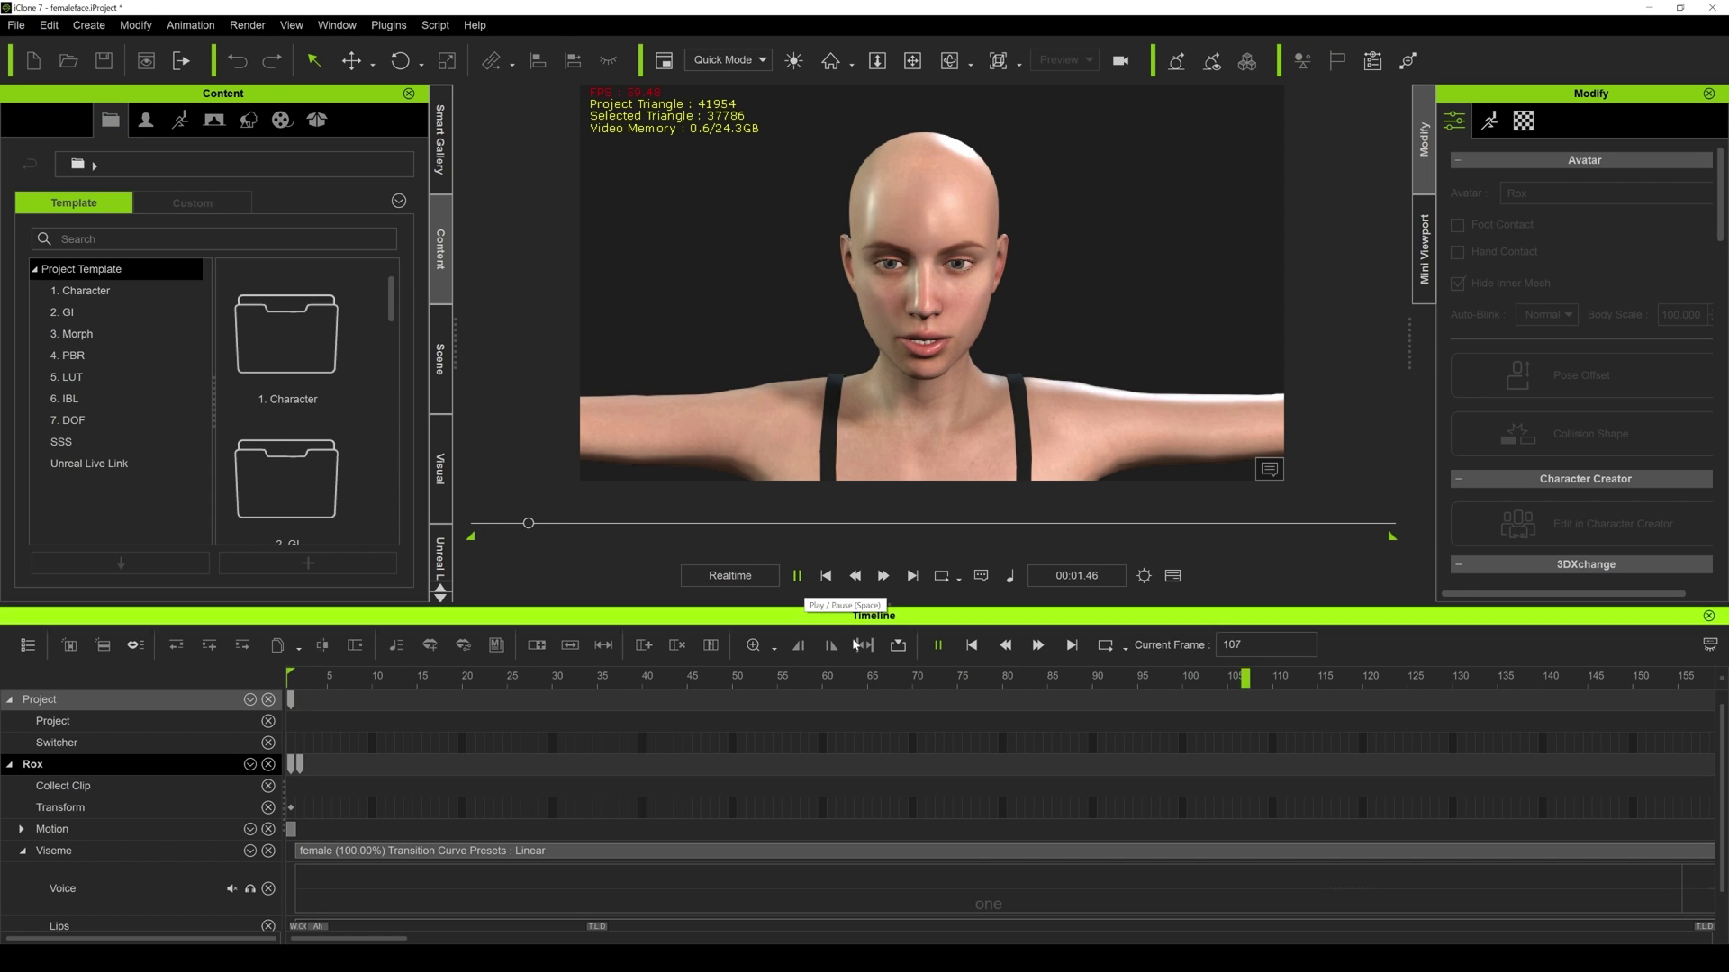
pyautogui.click(797, 576)
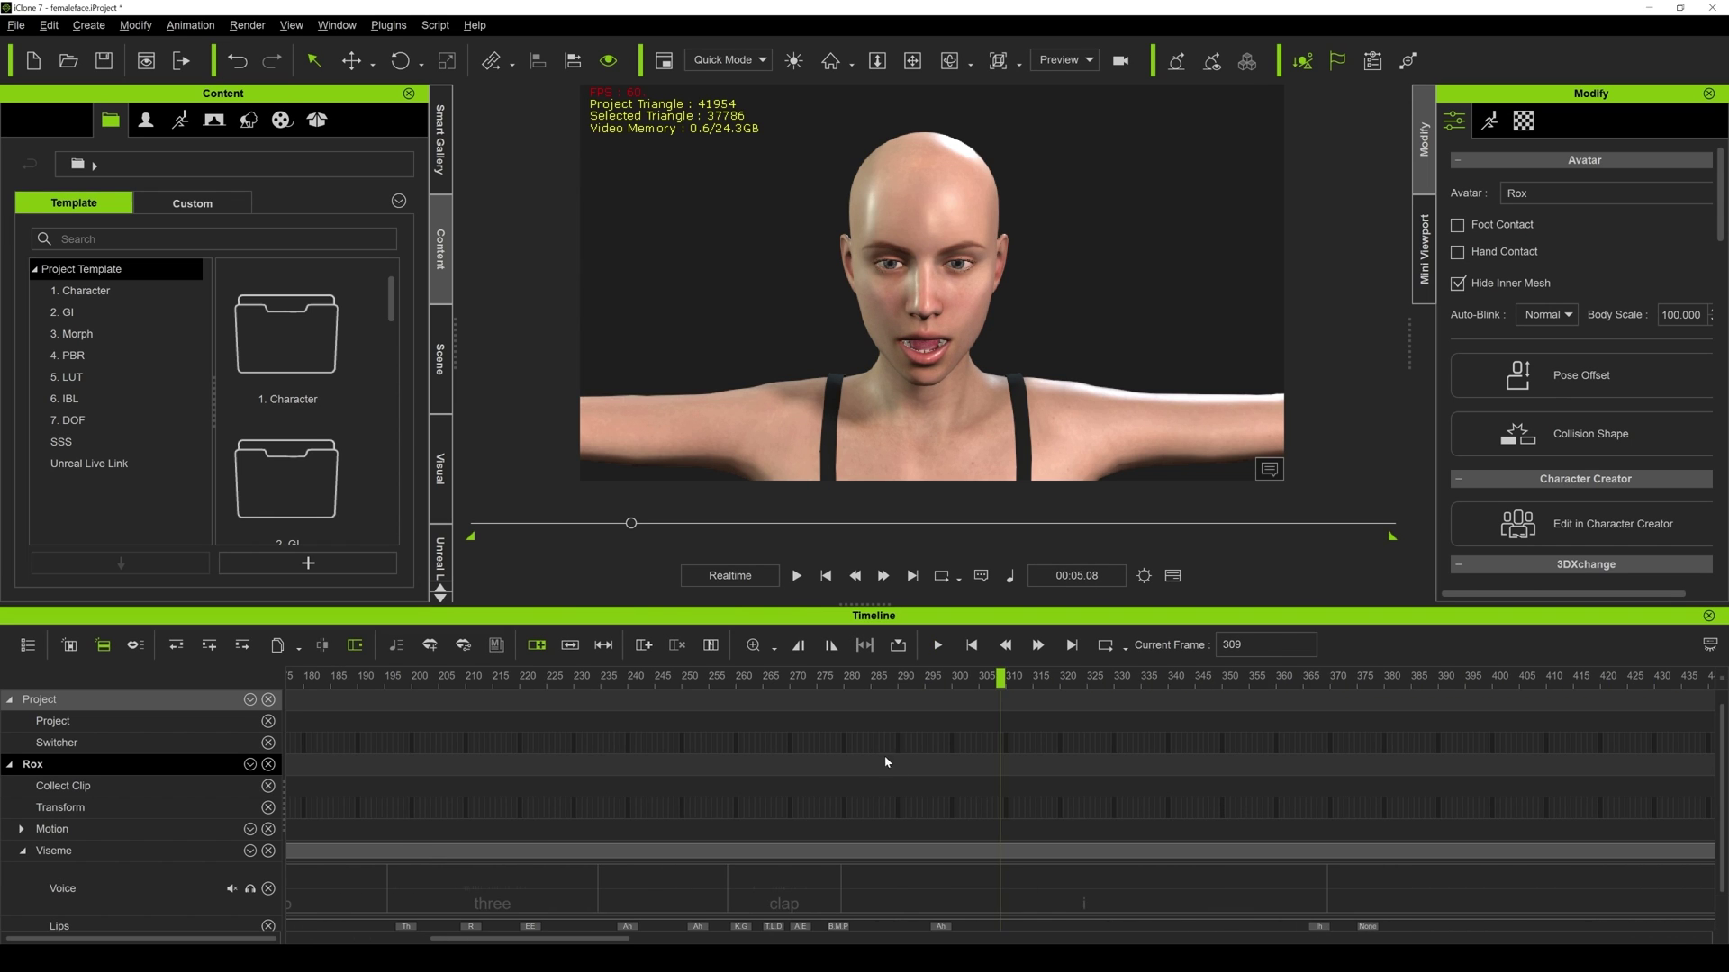
# Enlarge the timeline to reveal the Lip Options row and replay the lip-sync.
pyautogui.scroll(-5, 900, 776)
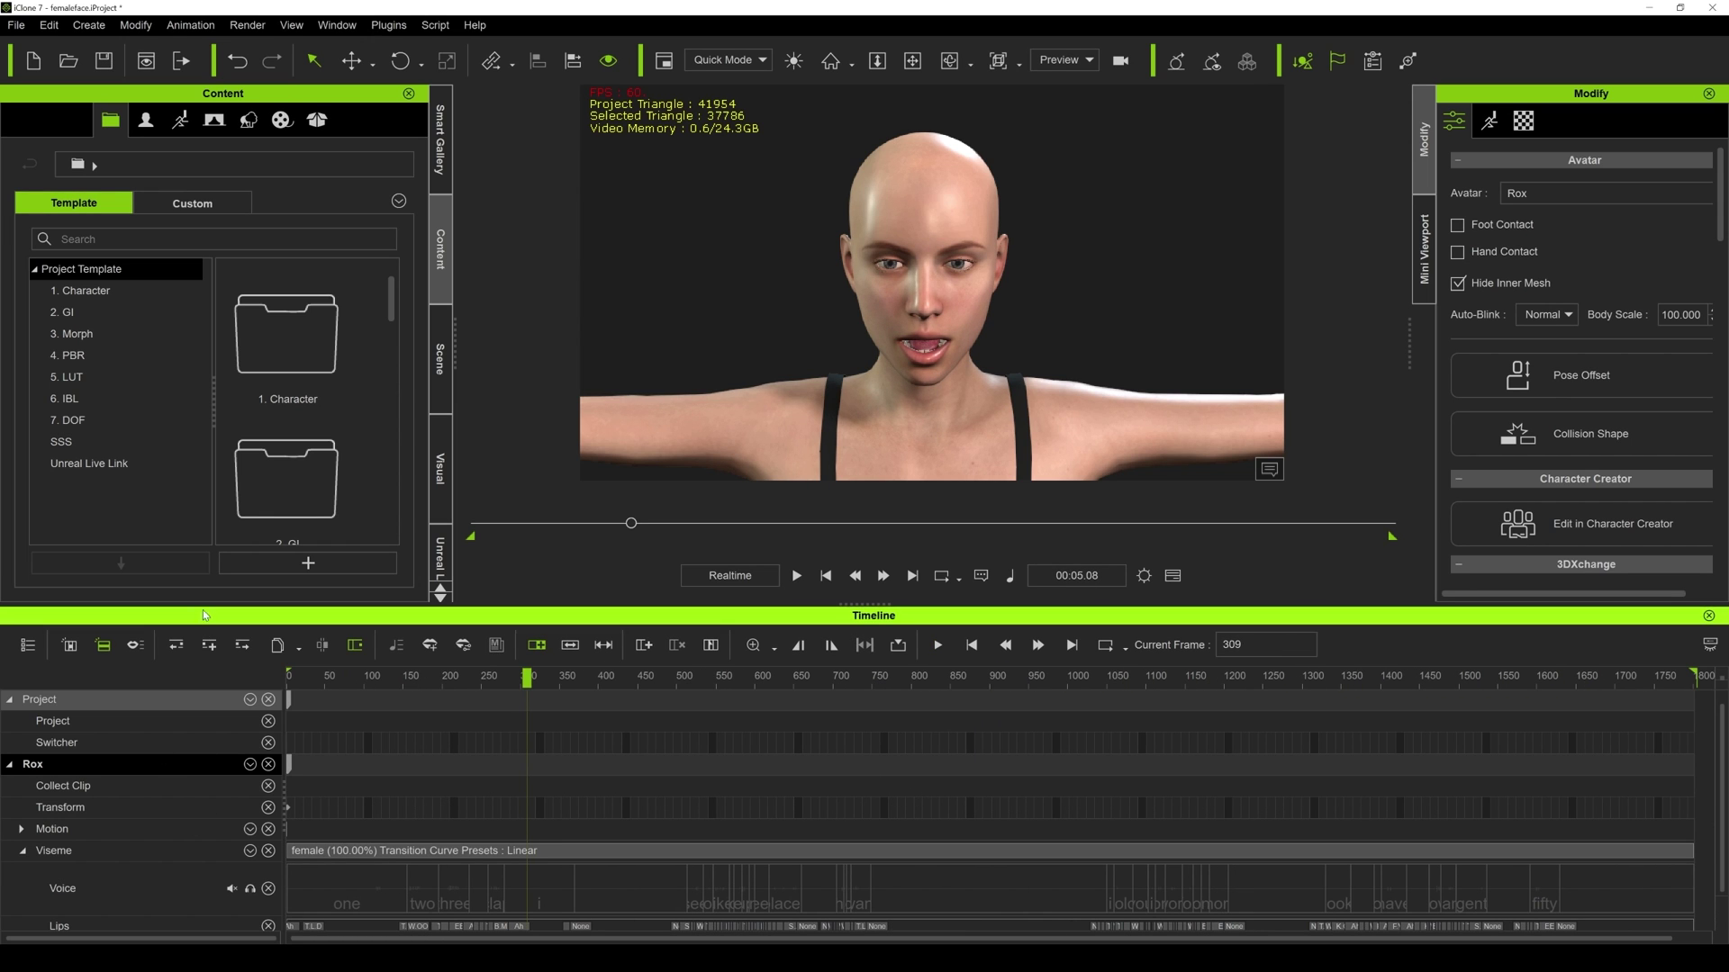
pyautogui.moveTo(205, 604); pyautogui.dragTo(211, 558)
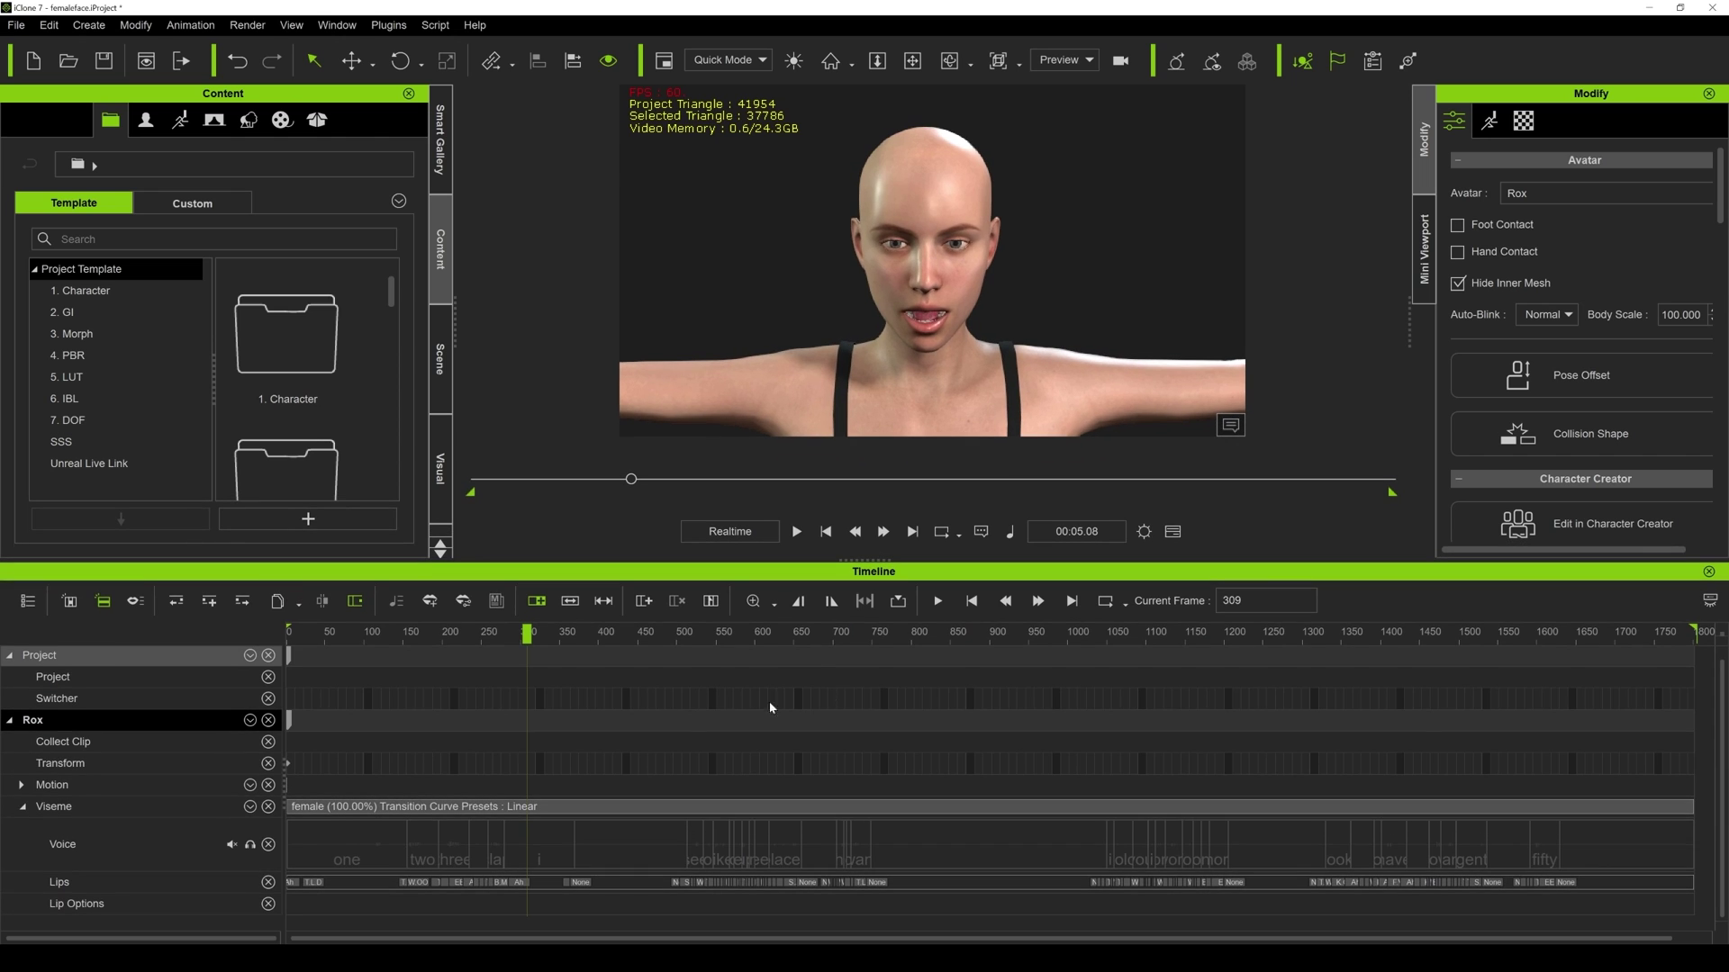
pyautogui.click(796, 533)
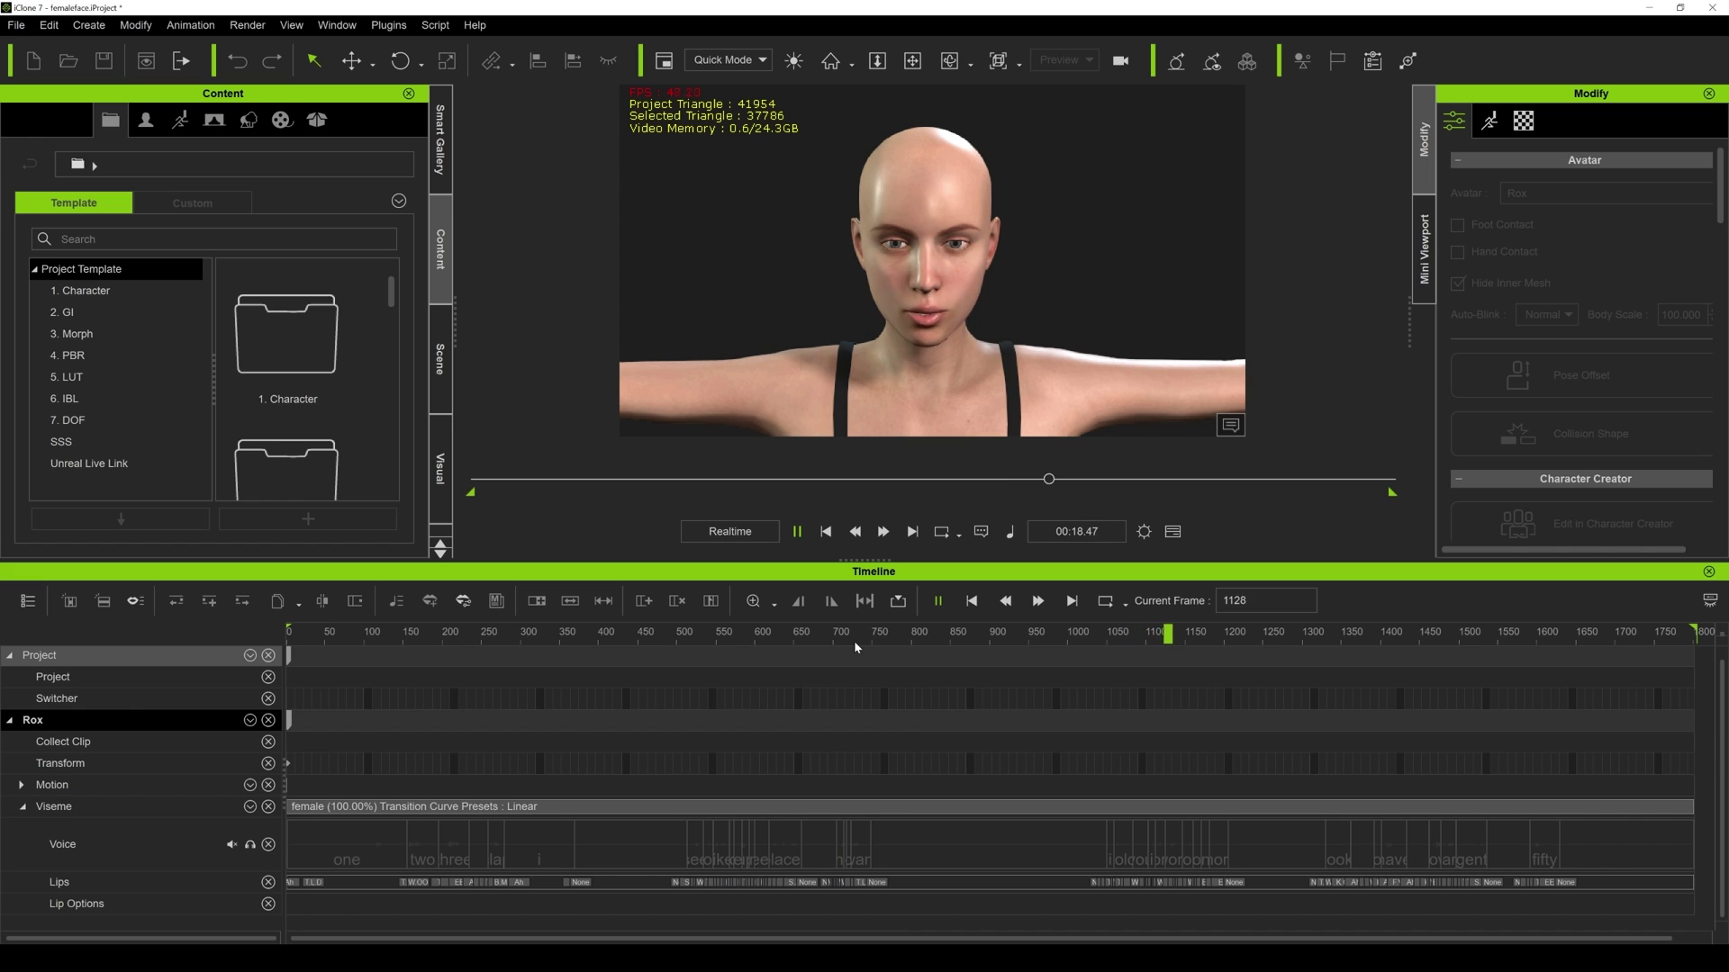
pyautogui.press('space')
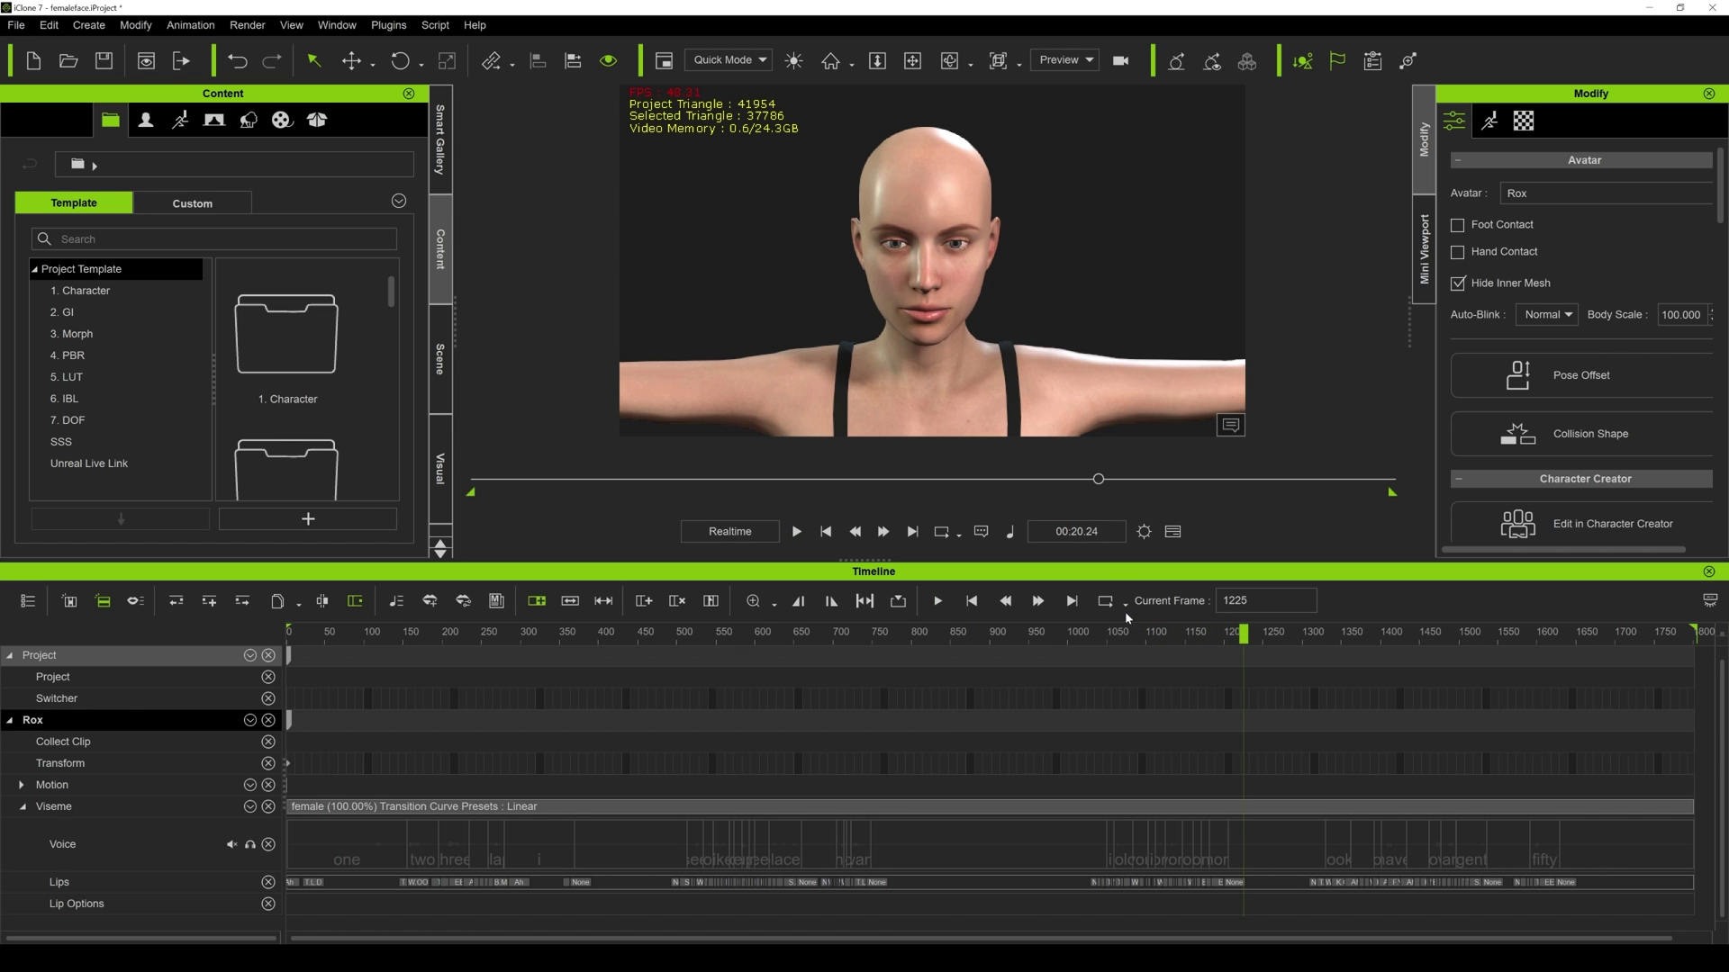
# Set the project's Total Frames to 3700 in Project settings.
pyautogui.click(1144, 531)
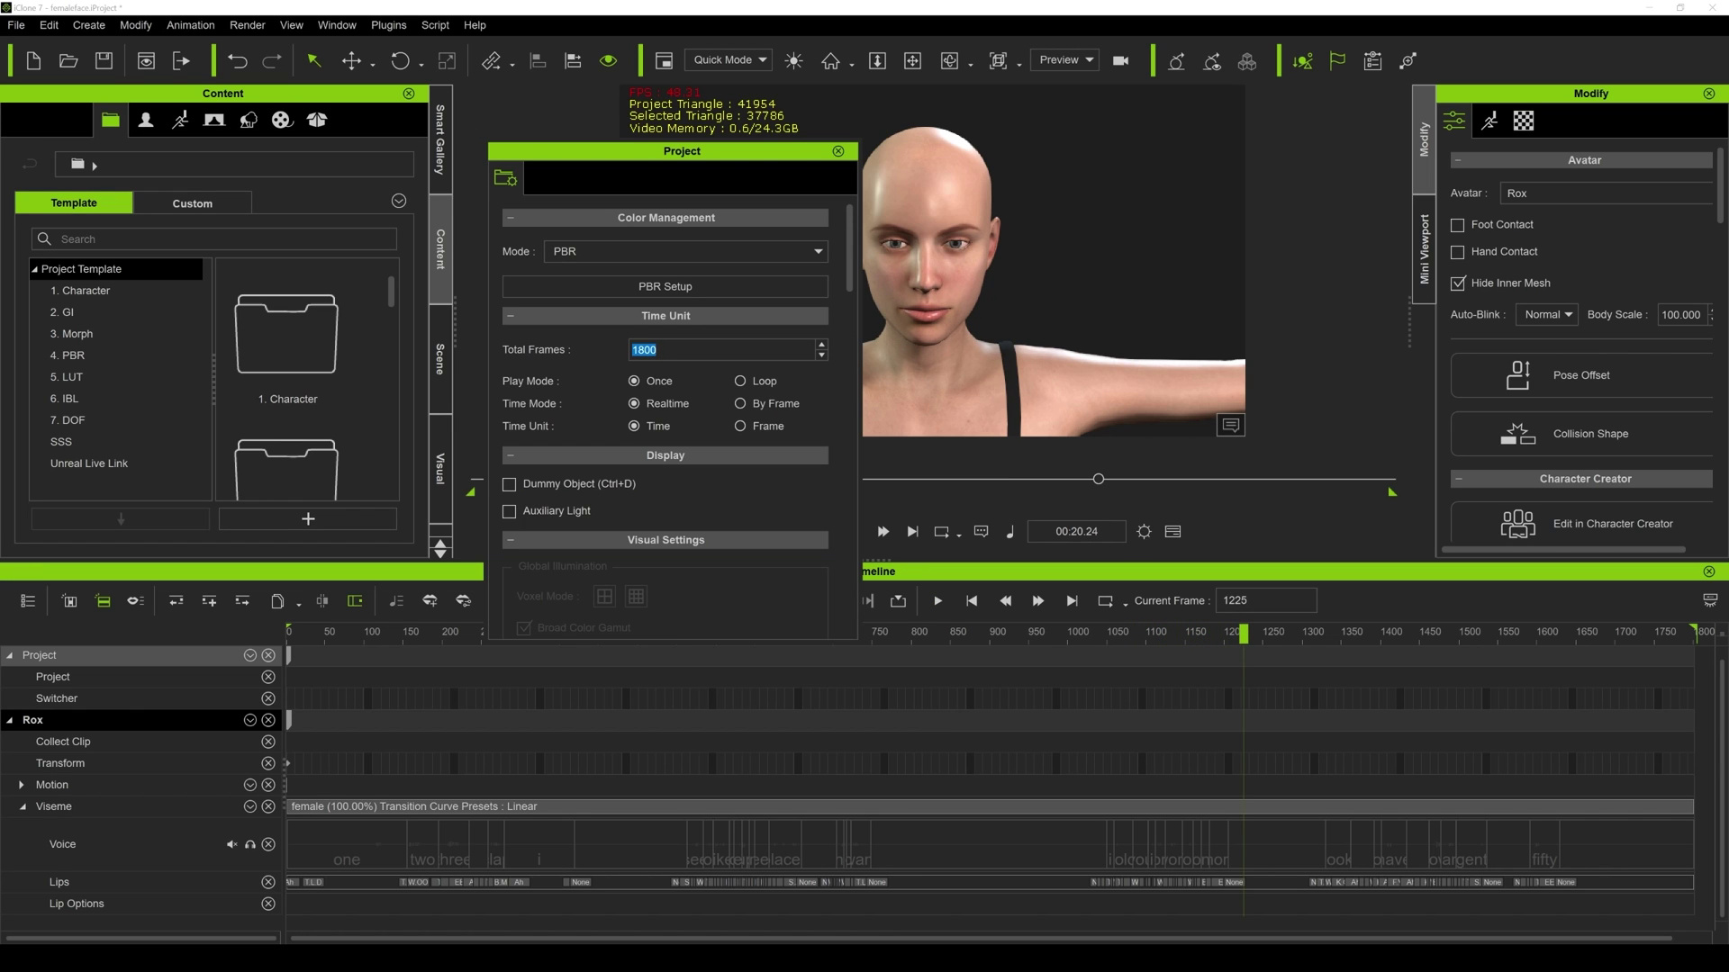
pyautogui.moveTo(1243, 633); pyautogui.dragTo(1252, 635)
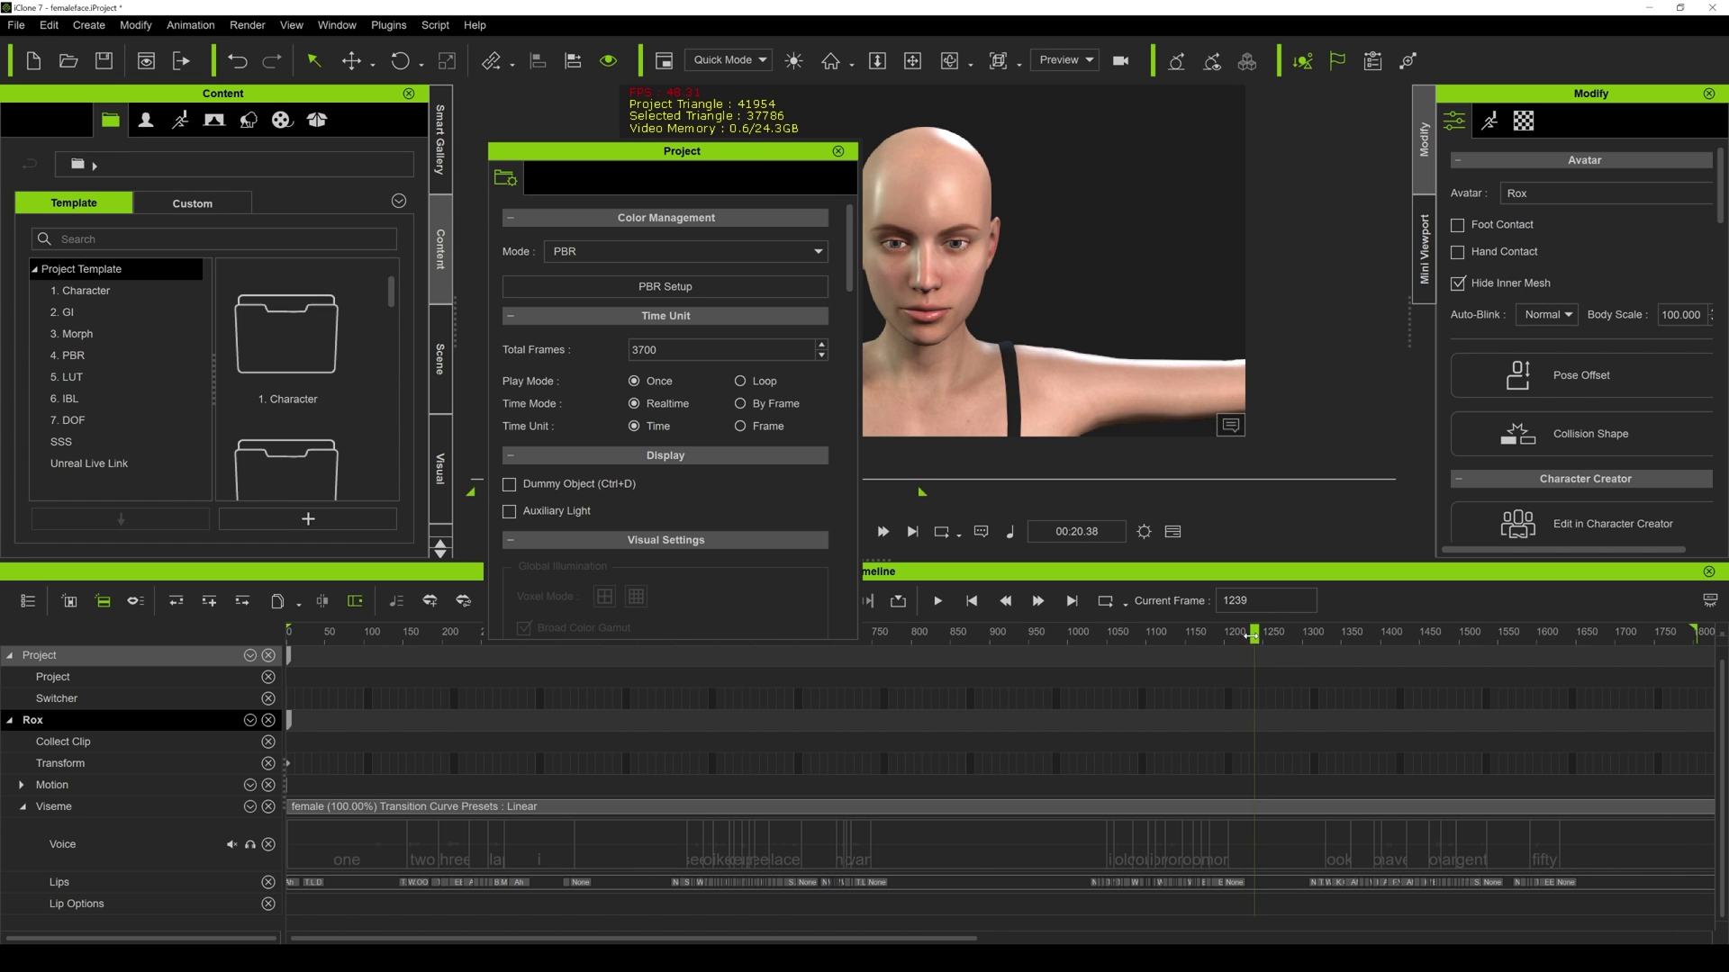
pyautogui.scroll(-5, 1261, 677)
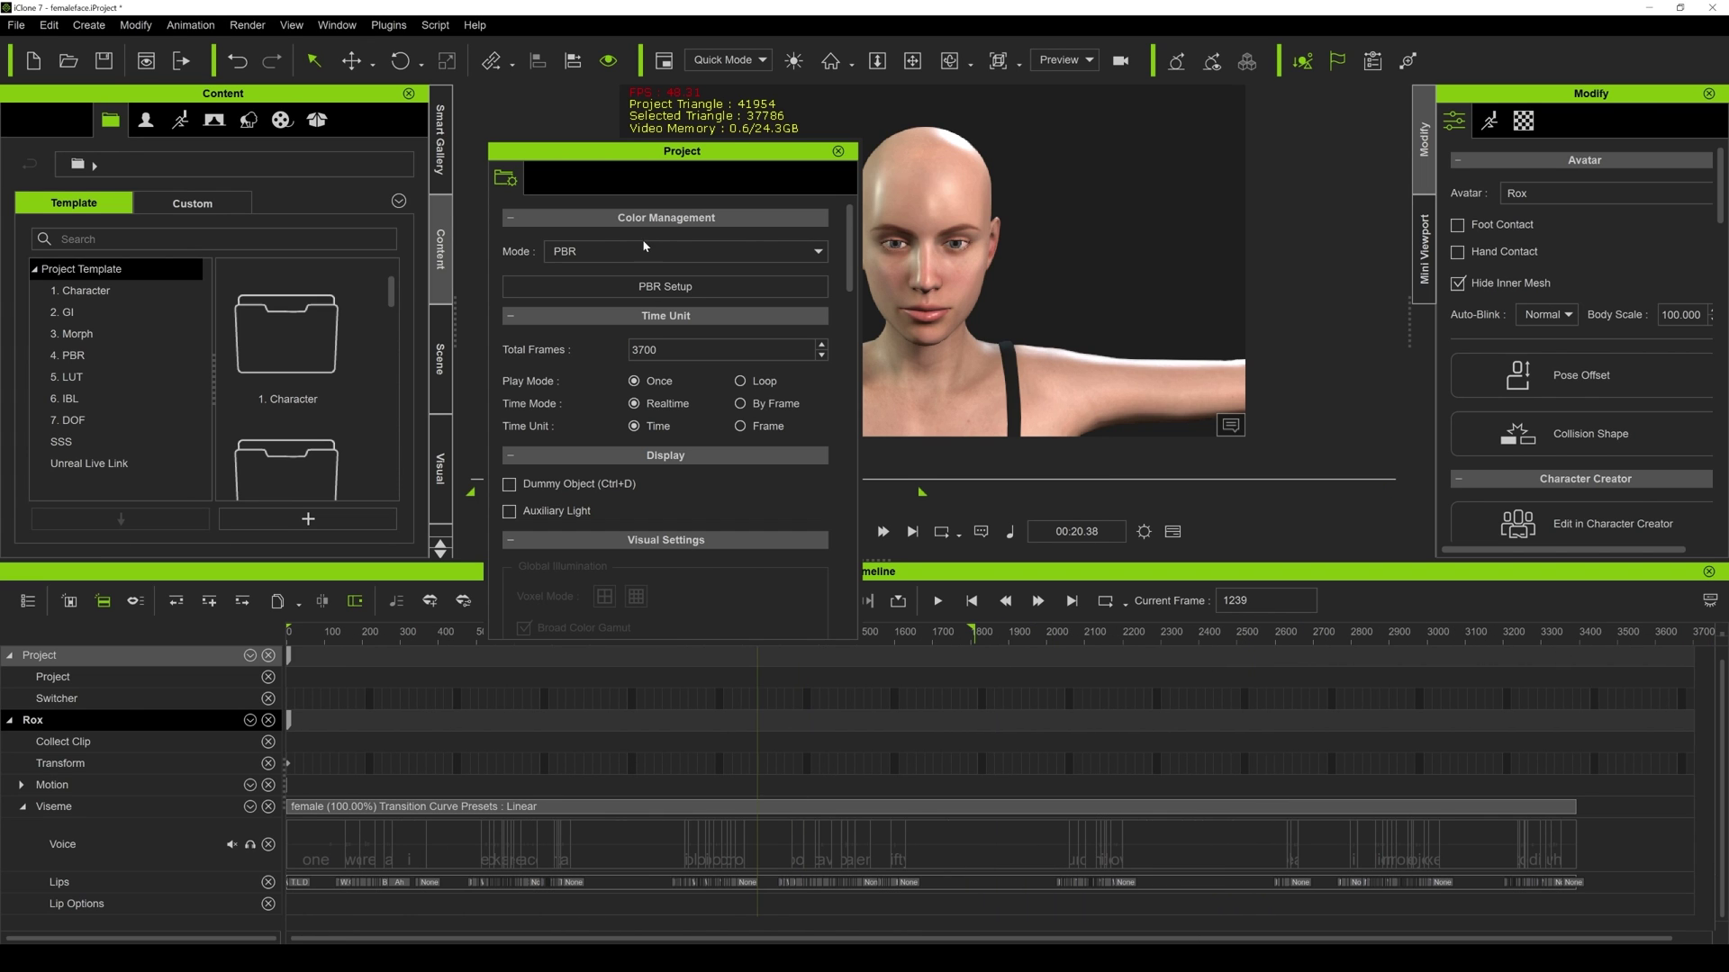
pyautogui.click(838, 150)
# Play back the lip-sync animation from frame 1087.
pyautogui.click(855, 532)
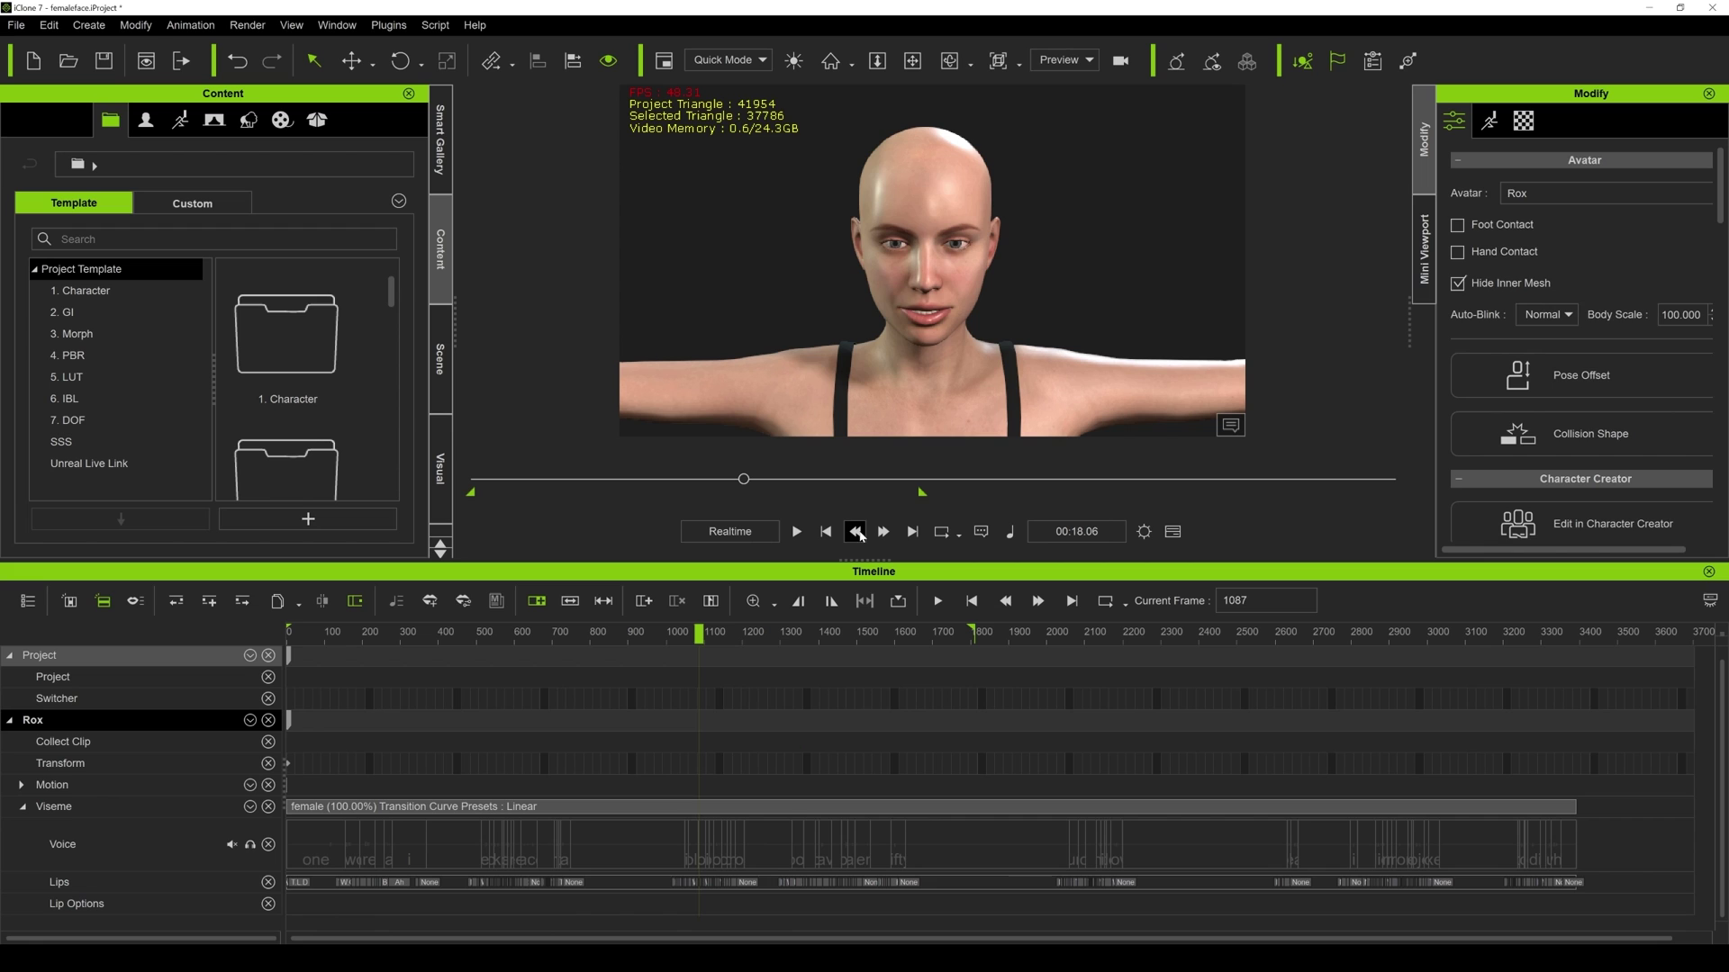
pyautogui.click(797, 532)
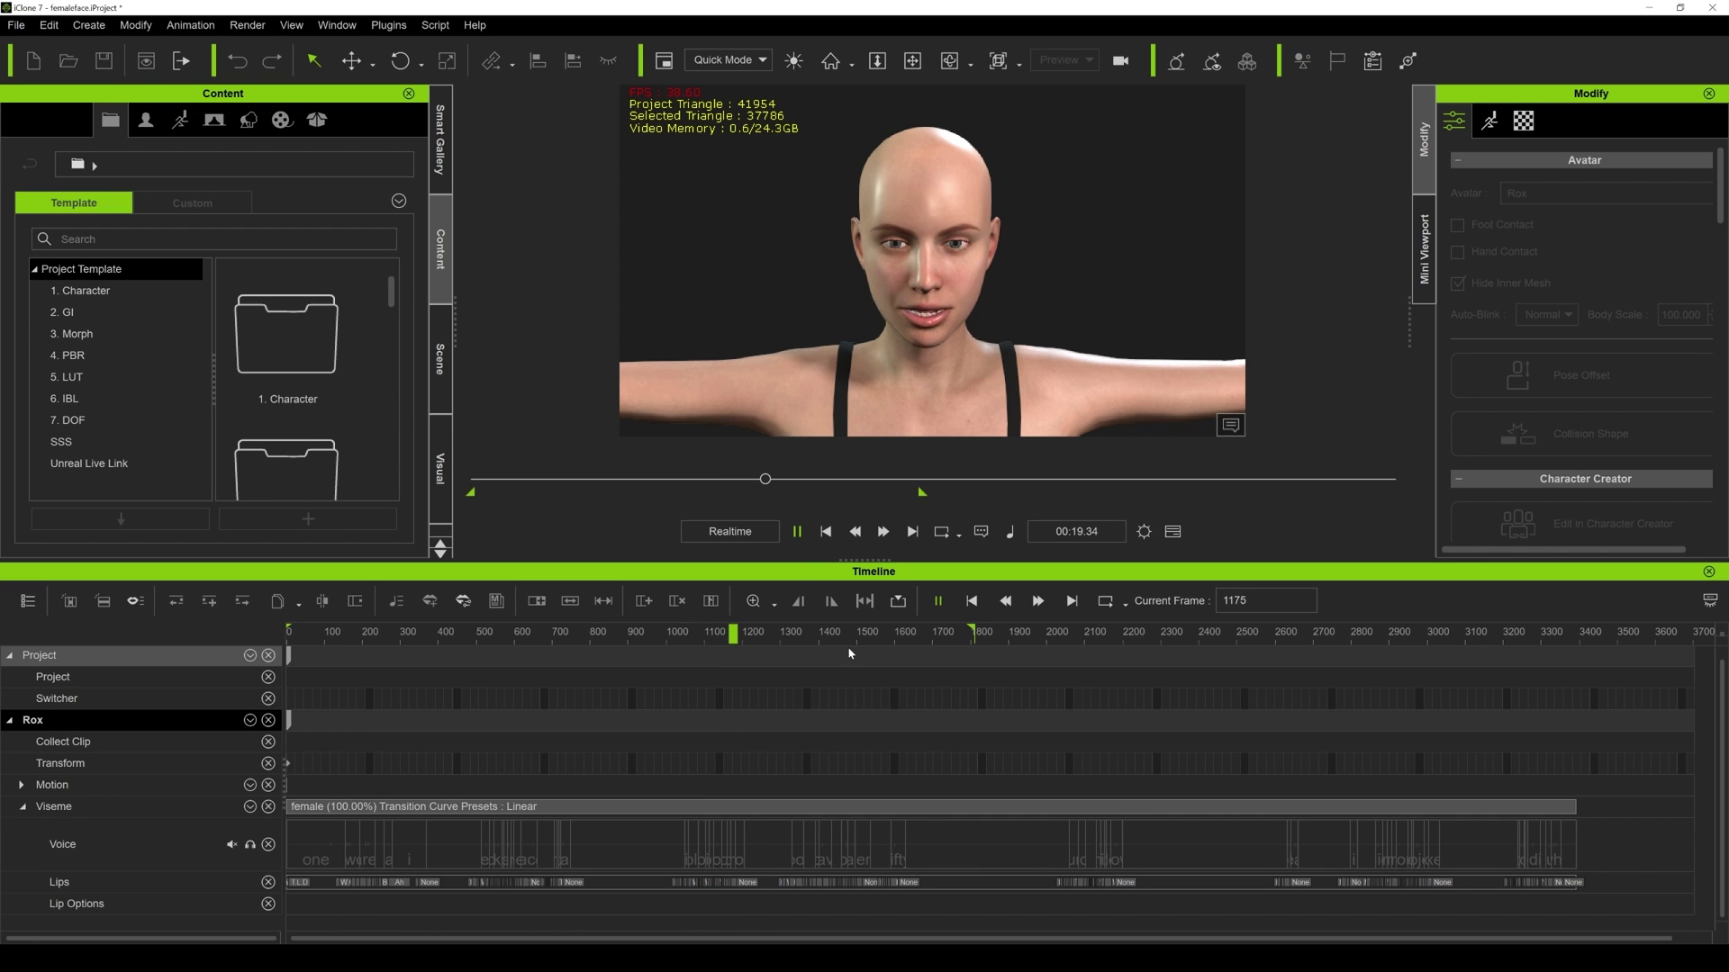
pyautogui.scroll(2, 991, 274)
pyautogui.scroll(3, 965, 274)
pyautogui.scroll(-3, 966, 274)
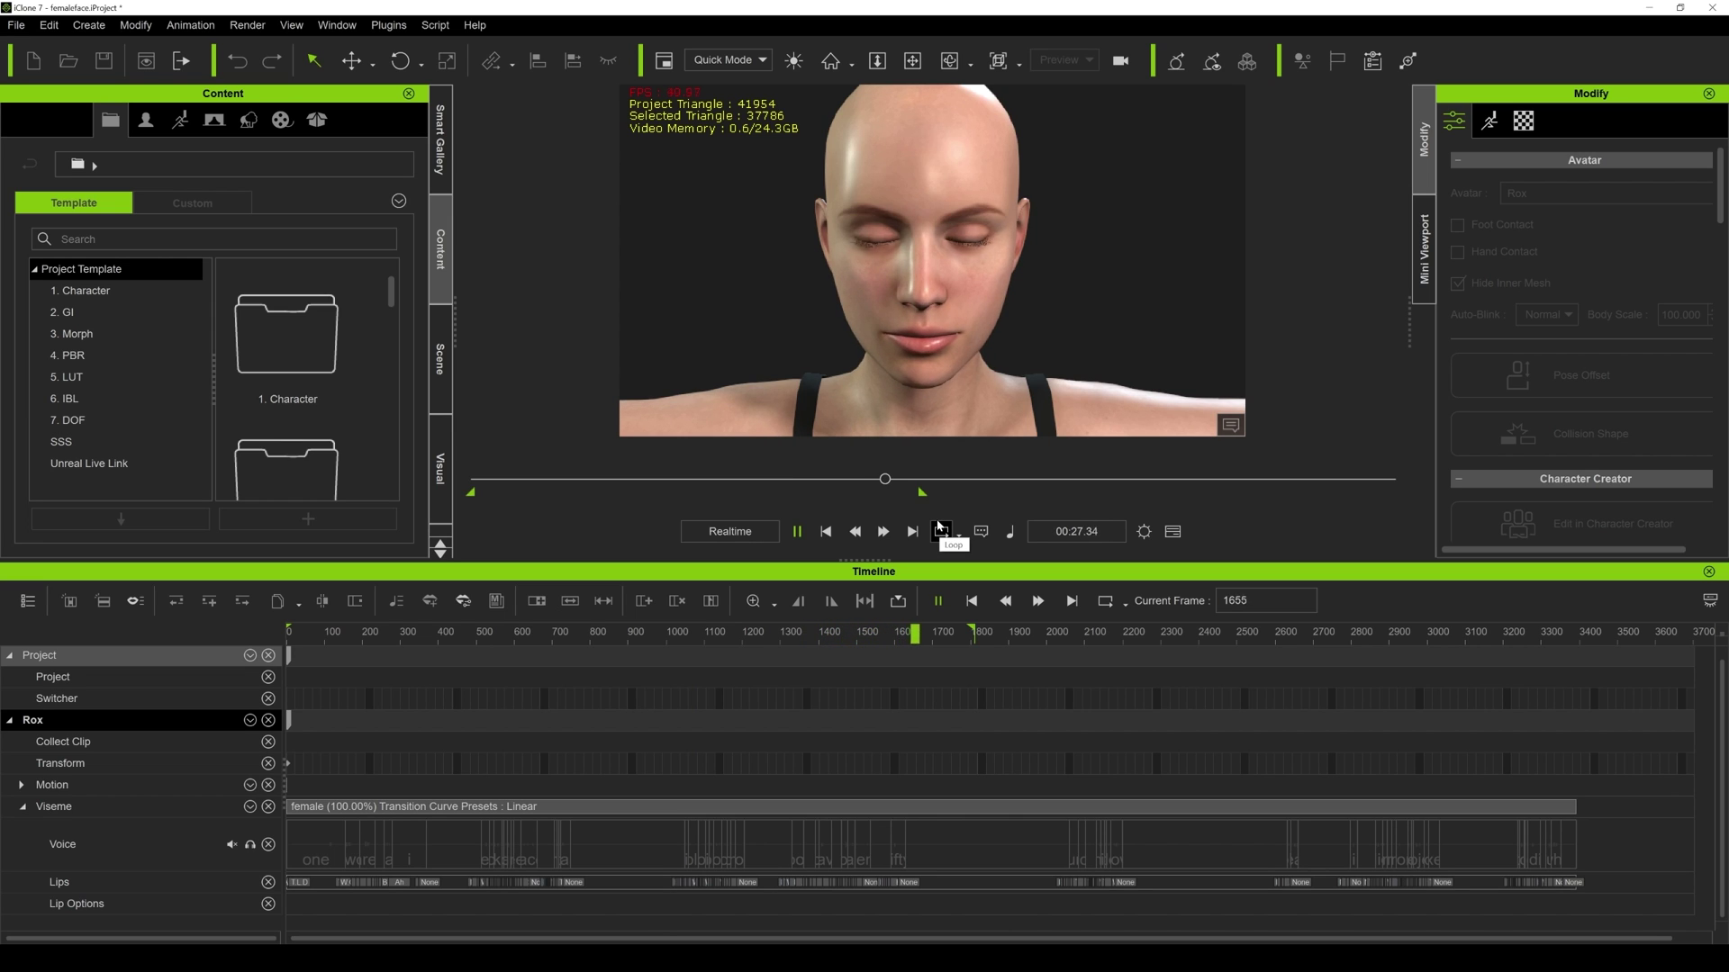
pyautogui.press('space')
# Scrub between frames 1646 and 1819, then rewind to the start and play.
pyautogui.click(986, 634)
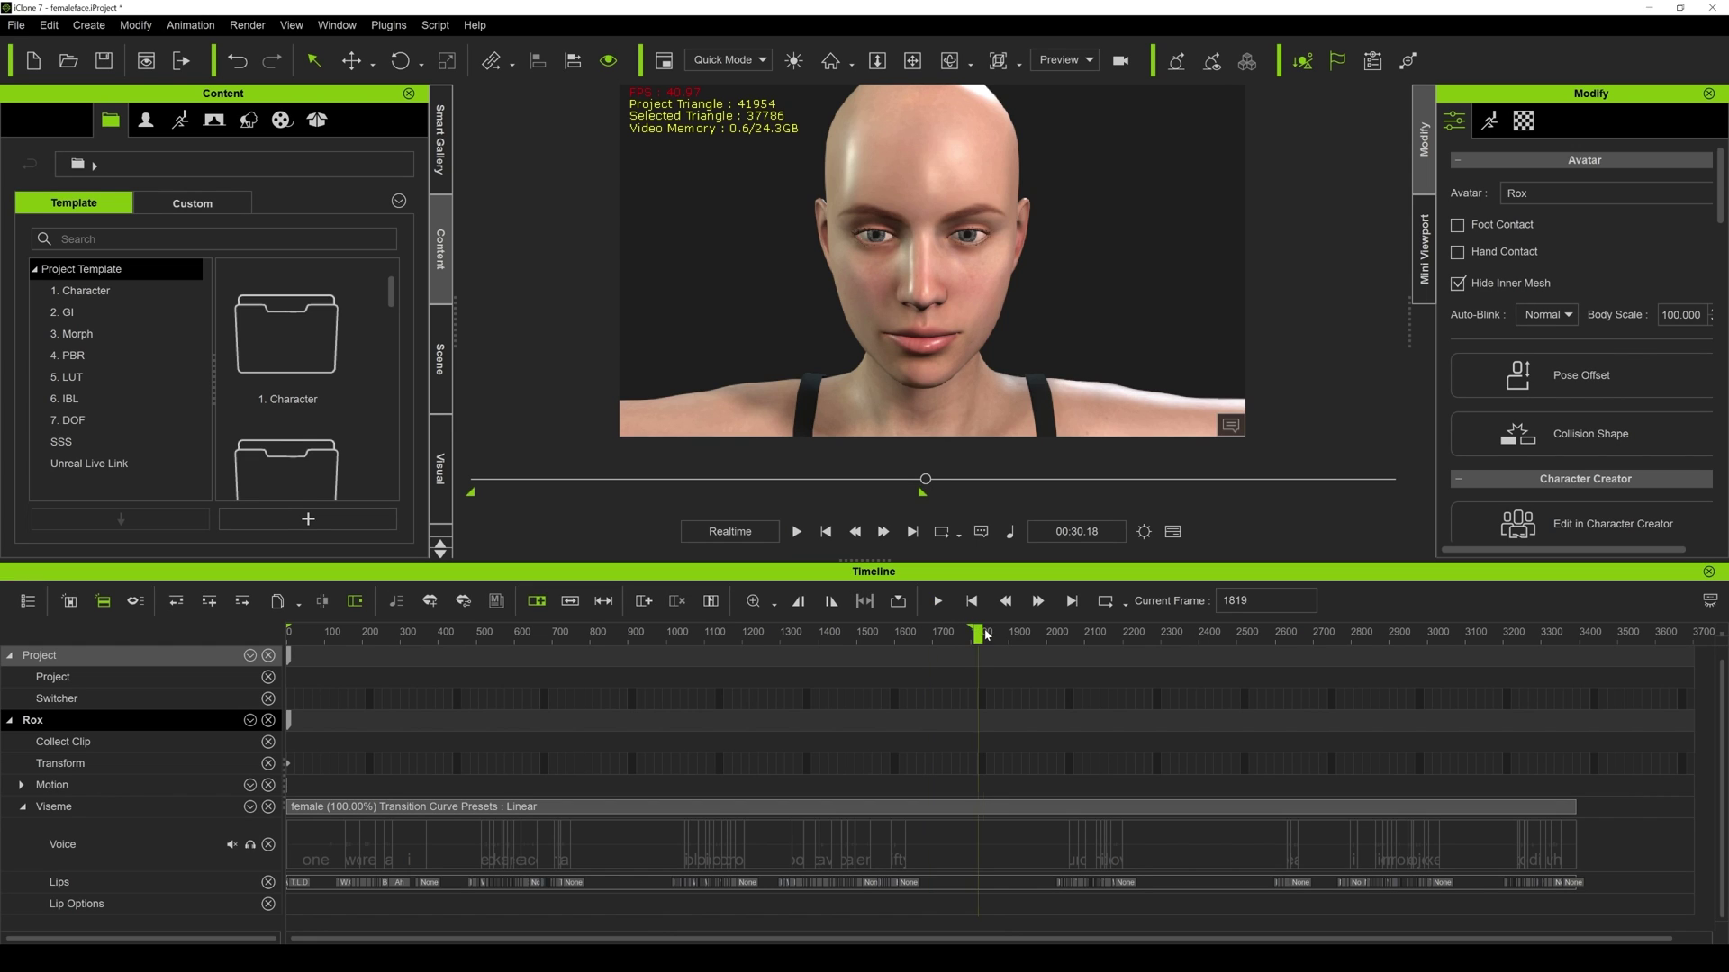
pyautogui.click(943, 638)
pyautogui.click(976, 636)
pyautogui.click(912, 636)
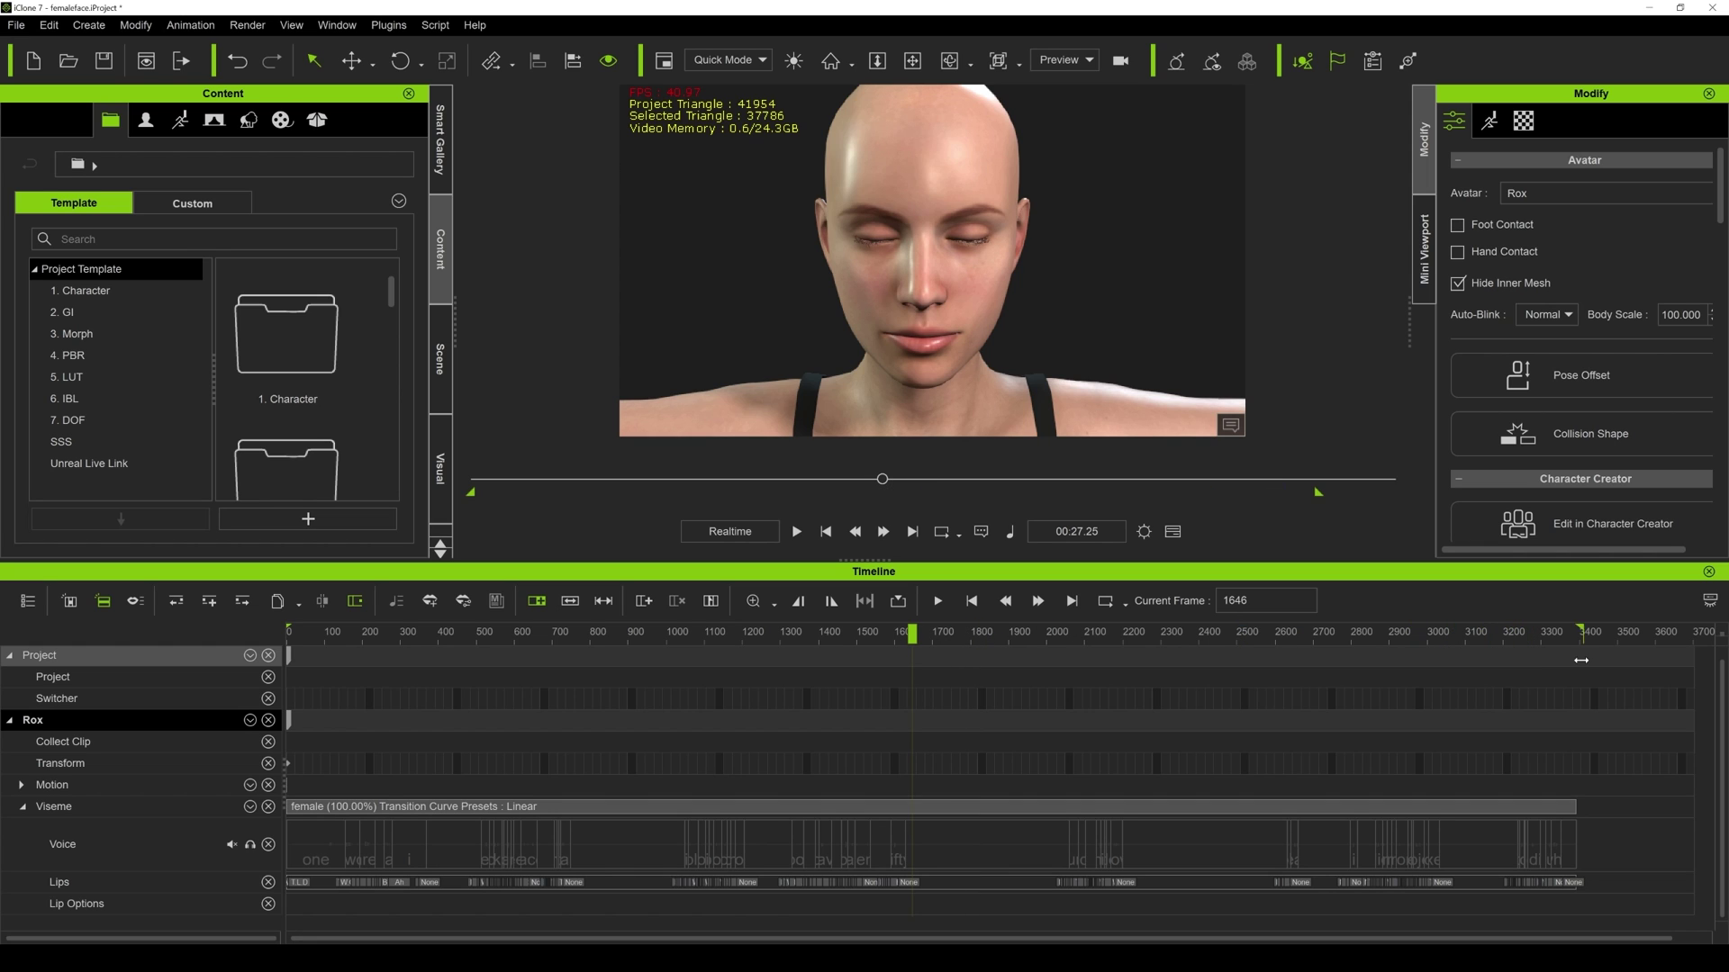
pyautogui.press('Home')
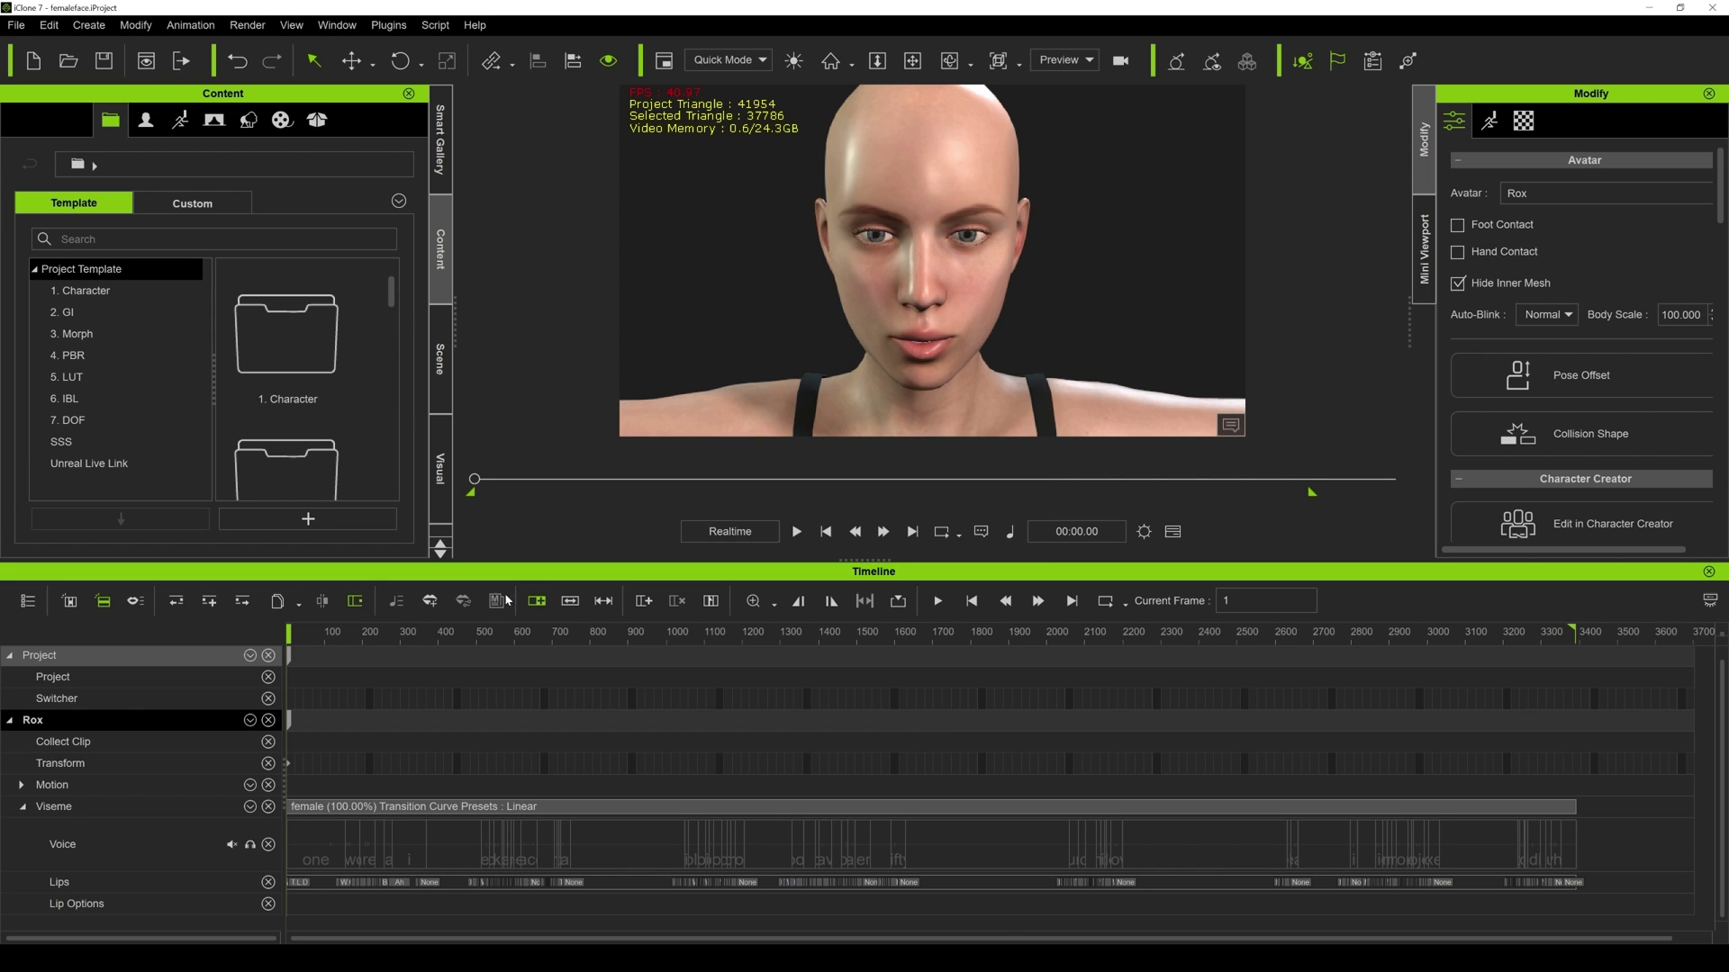
pyautogui.click(797, 533)
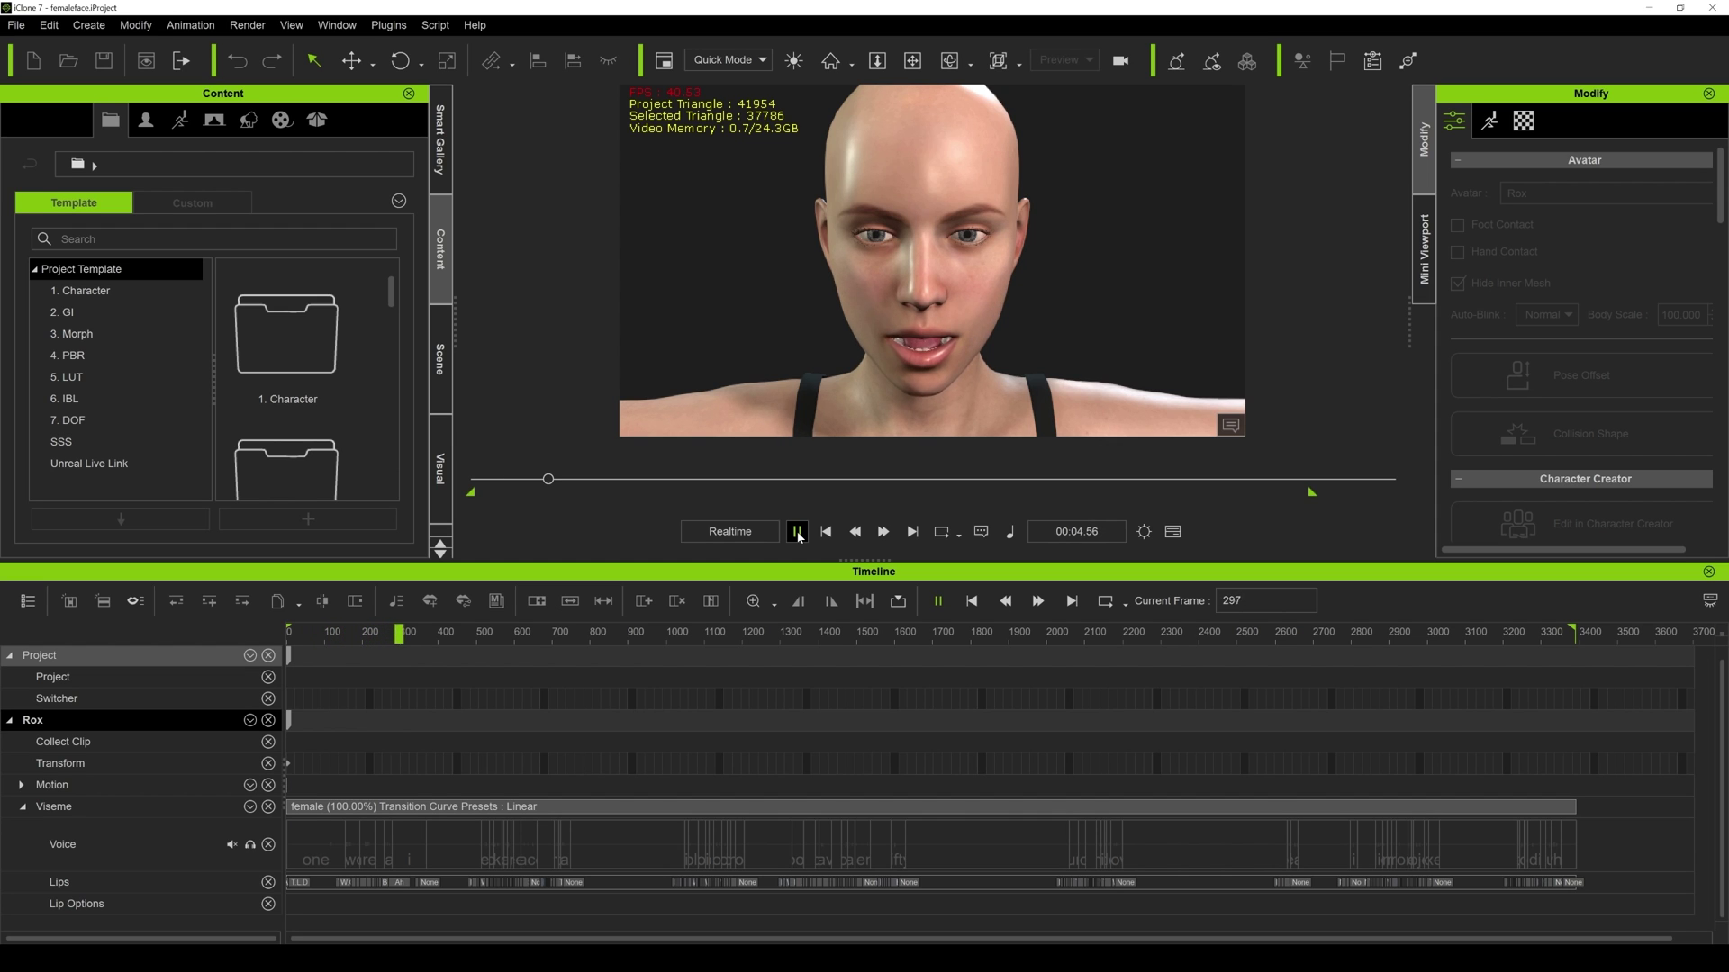
# Stop at frame 307 and delete the unwanted Ah lip key near frame 298.
pyautogui.click(798, 533)
pyautogui.scroll(5, 635, 771)
pyautogui.scroll(3, 635, 771)
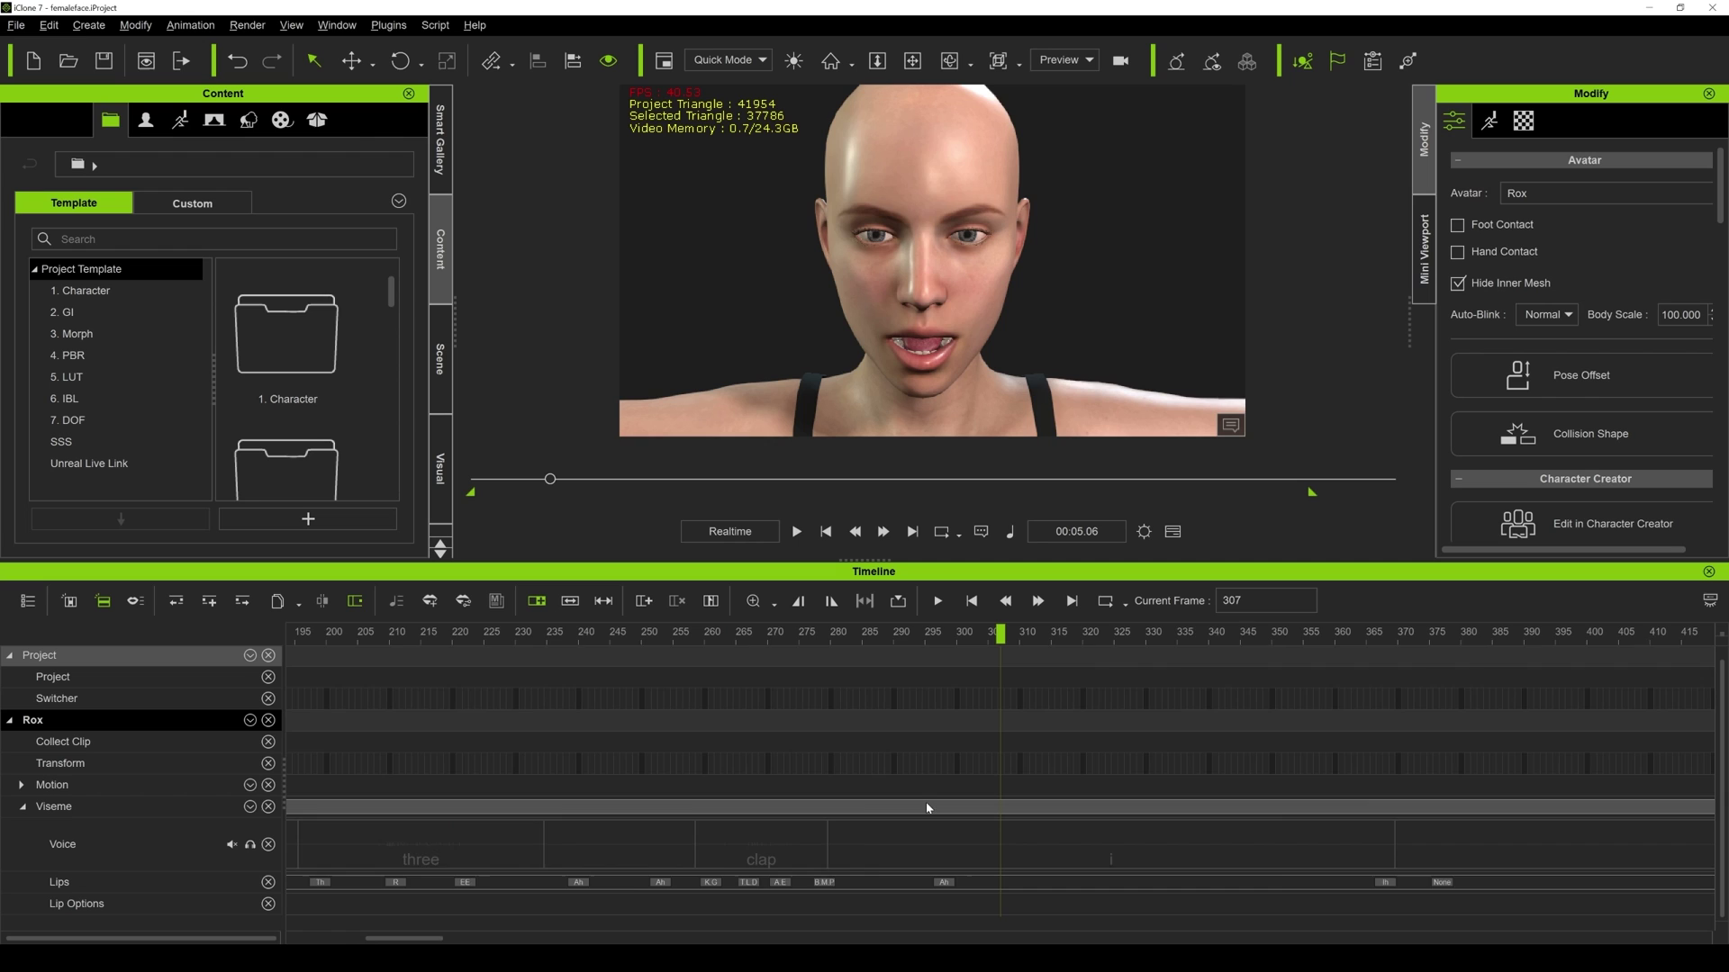
pyautogui.click(960, 882)
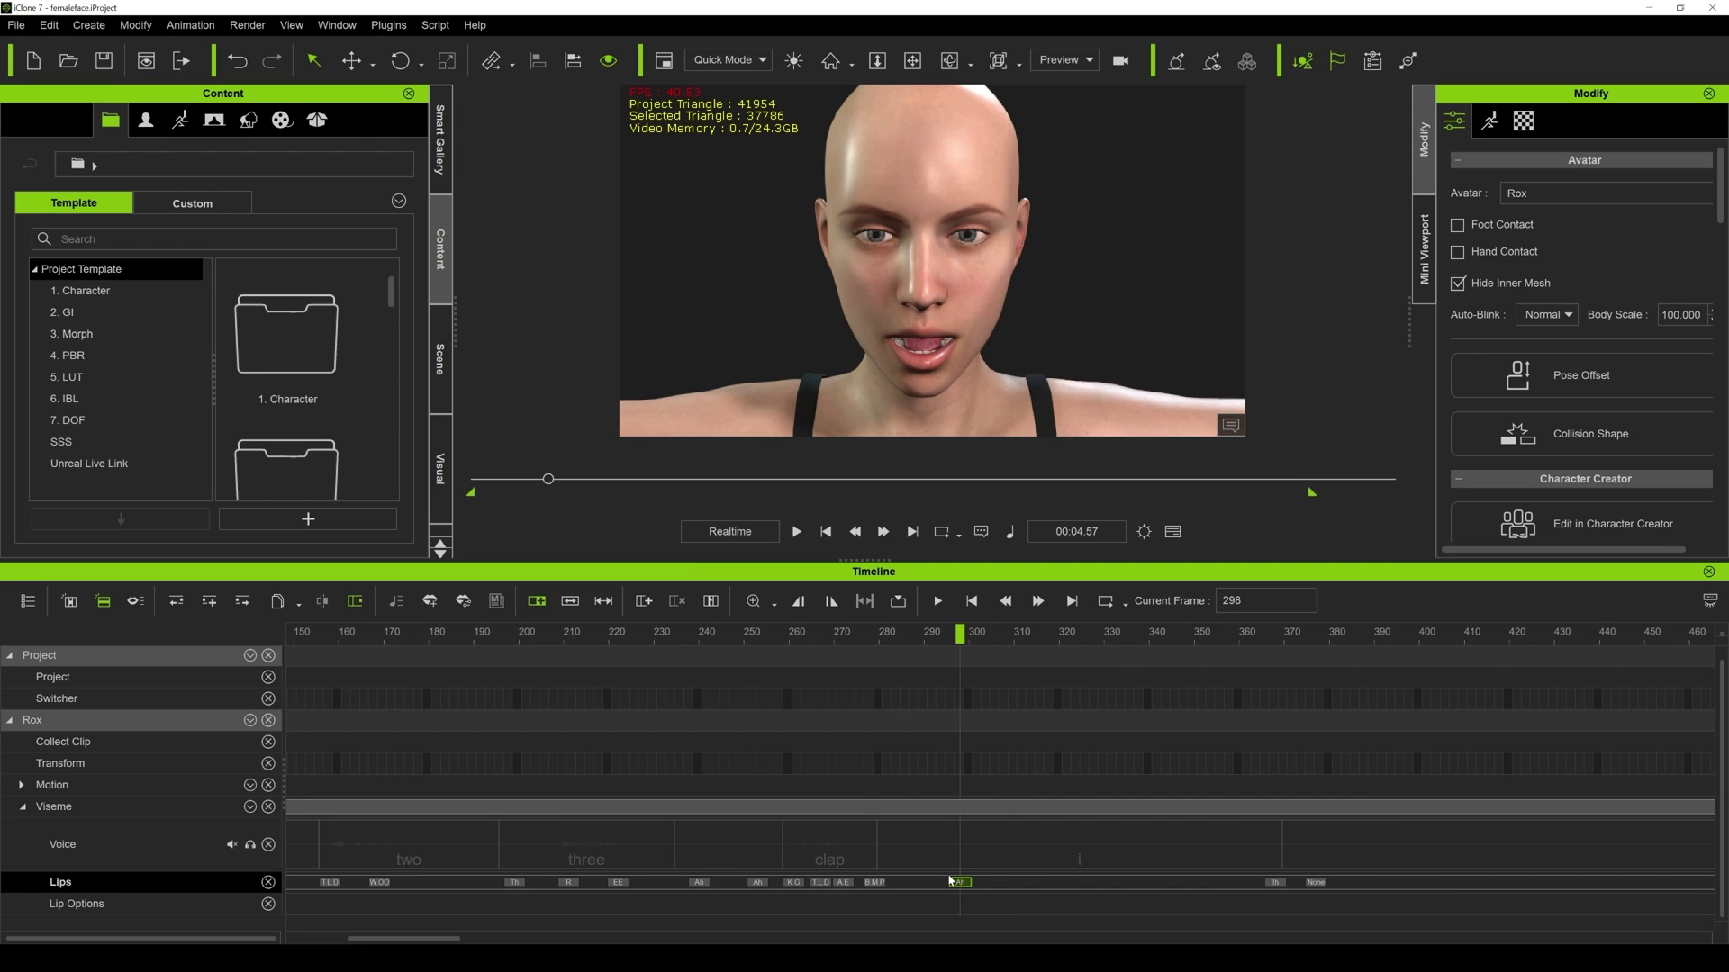
pyautogui.press('Delete')
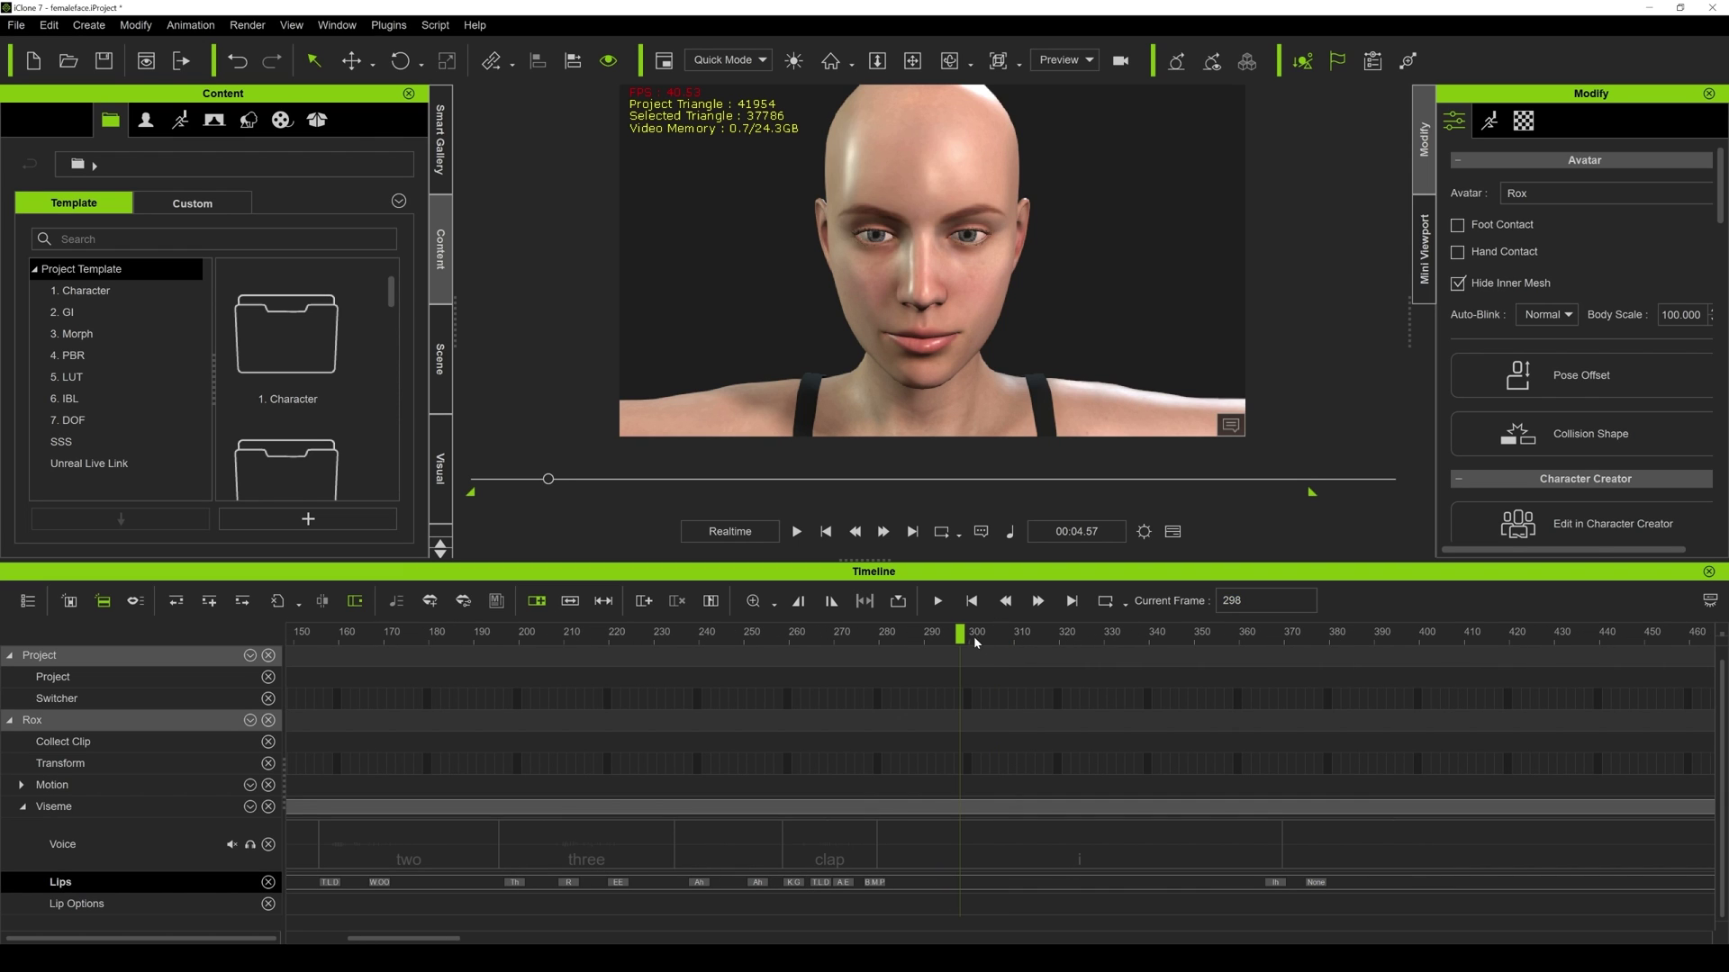
# Check the mouth over frames 291–338 and delete the unwanted Ih lip key at frame 368.
pyautogui.moveTo(882, 639); pyautogui.dragTo(1338, 666)
pyautogui.scroll(-5, 1045, 785)
pyautogui.scroll(3, 854, 885)
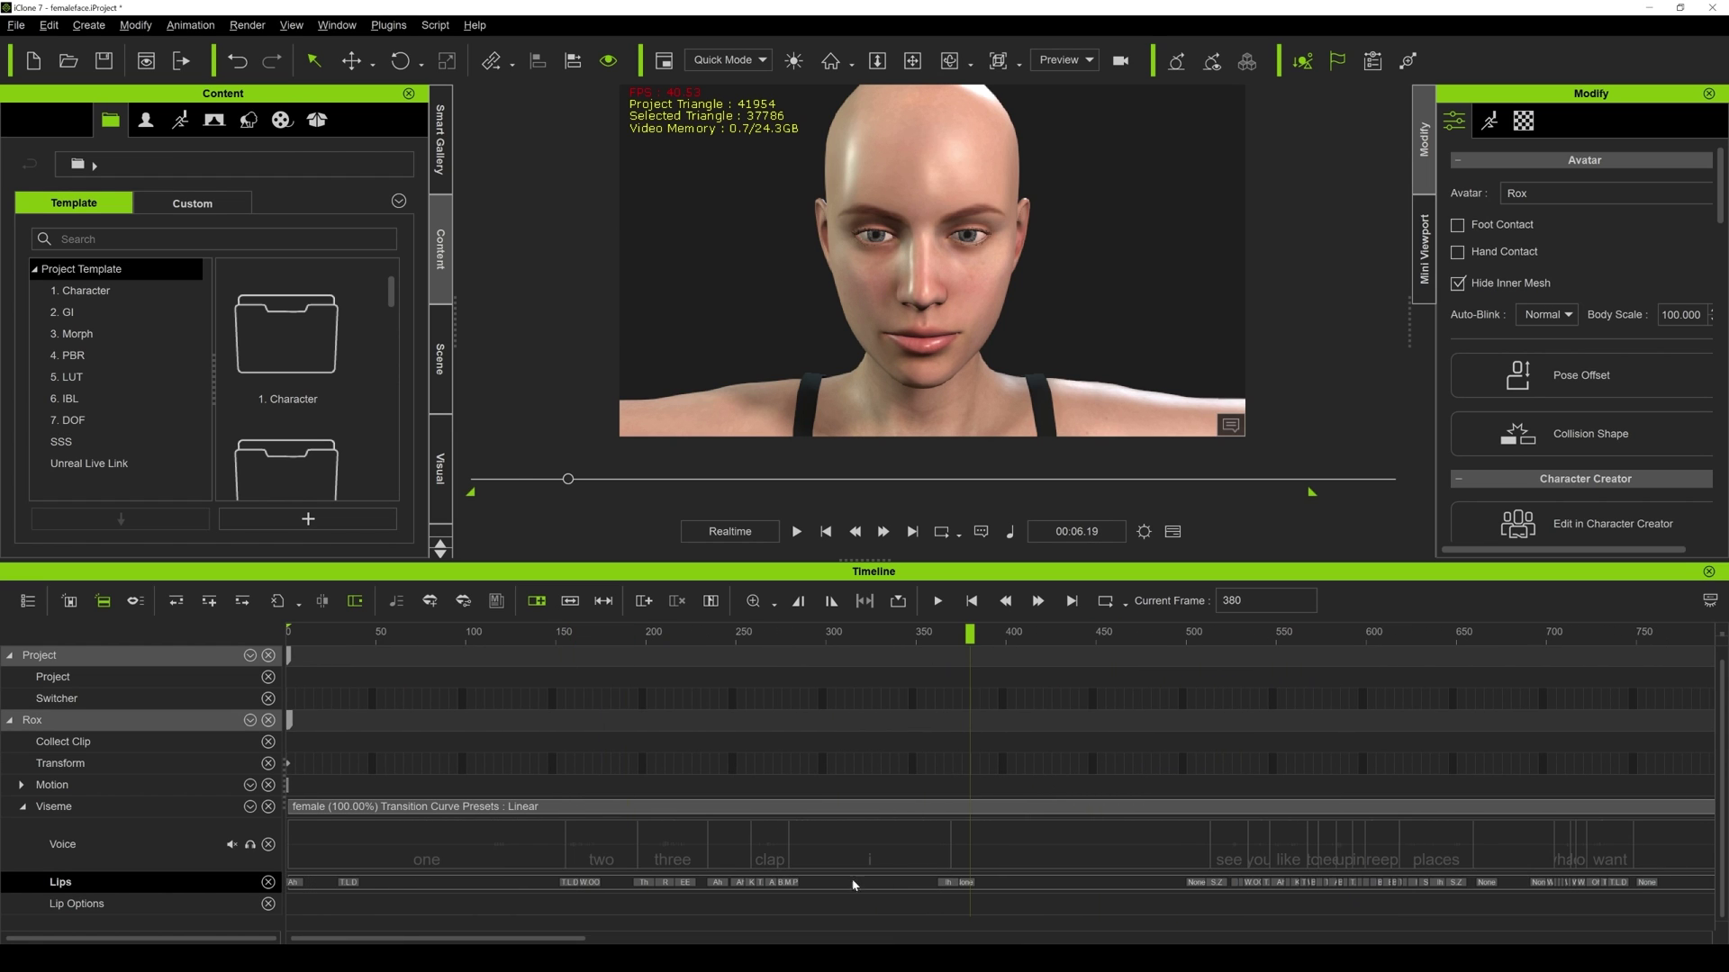
pyautogui.click(951, 882)
pyautogui.press('Delete')
# Advance to frame 493 and step through the see, you, like, to and meet voice clips.
pyautogui.moveTo(947, 641); pyautogui.dragTo(1174, 657)
pyautogui.scroll(2, 1257, 824)
pyautogui.moveTo(493, 940); pyautogui.dragTo(520, 941)
pyautogui.click(868, 846)
pyautogui.click(925, 844)
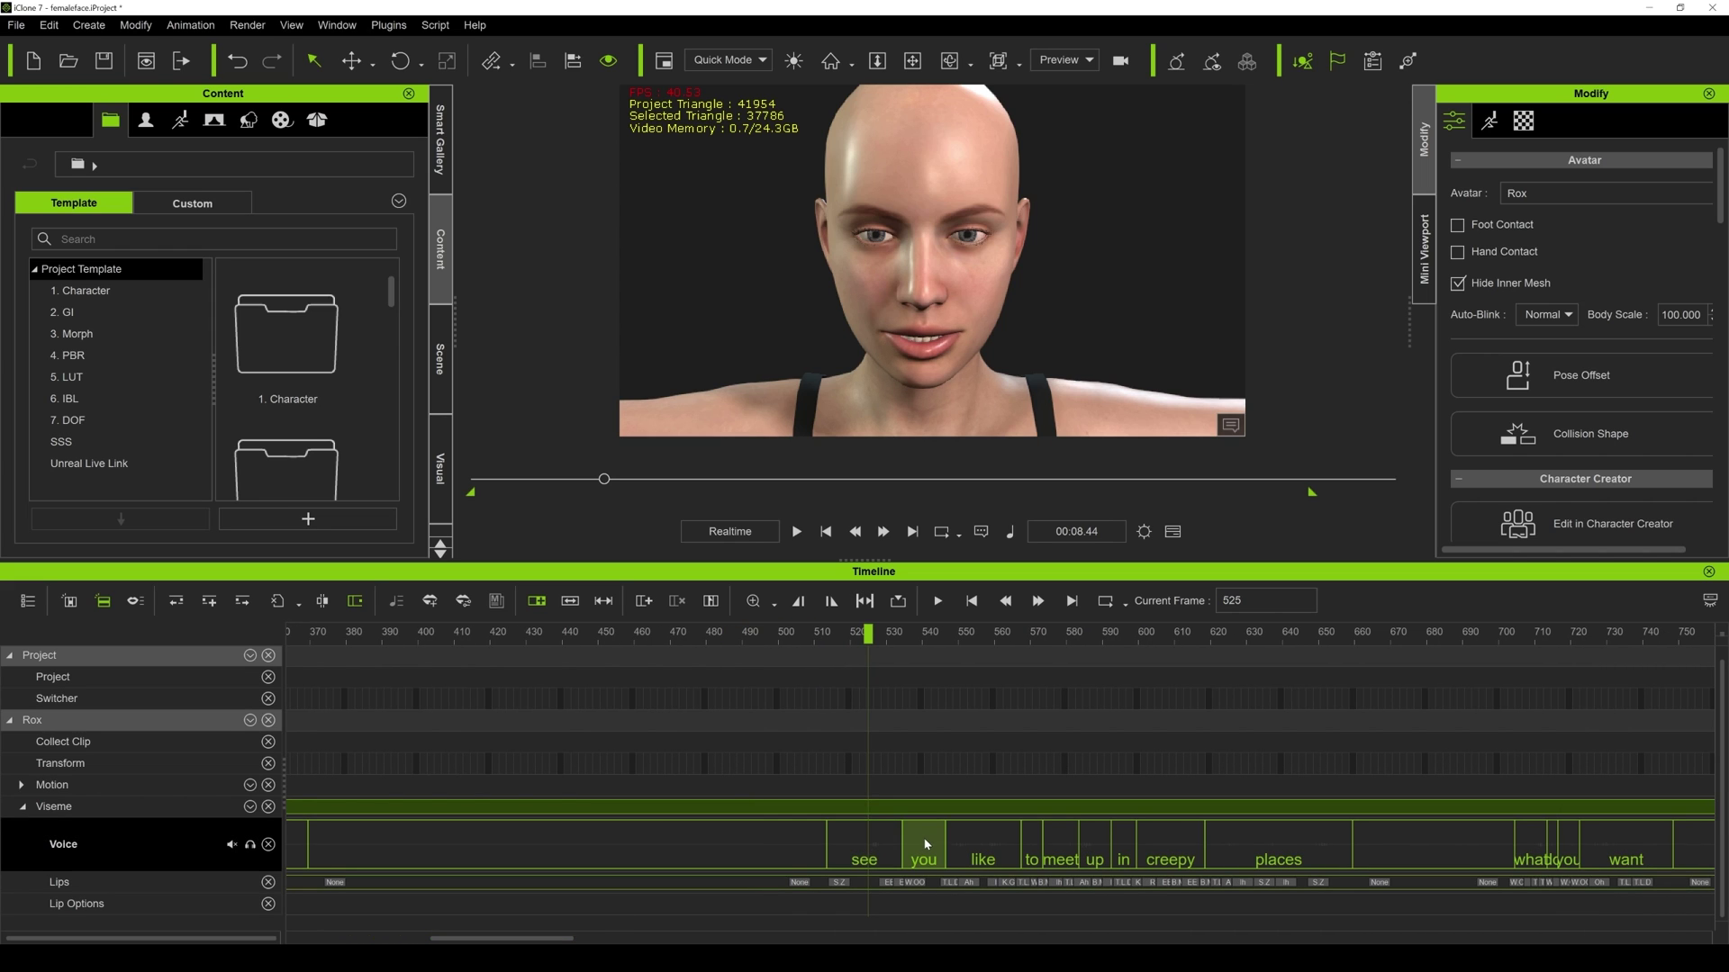
pyautogui.click(971, 835)
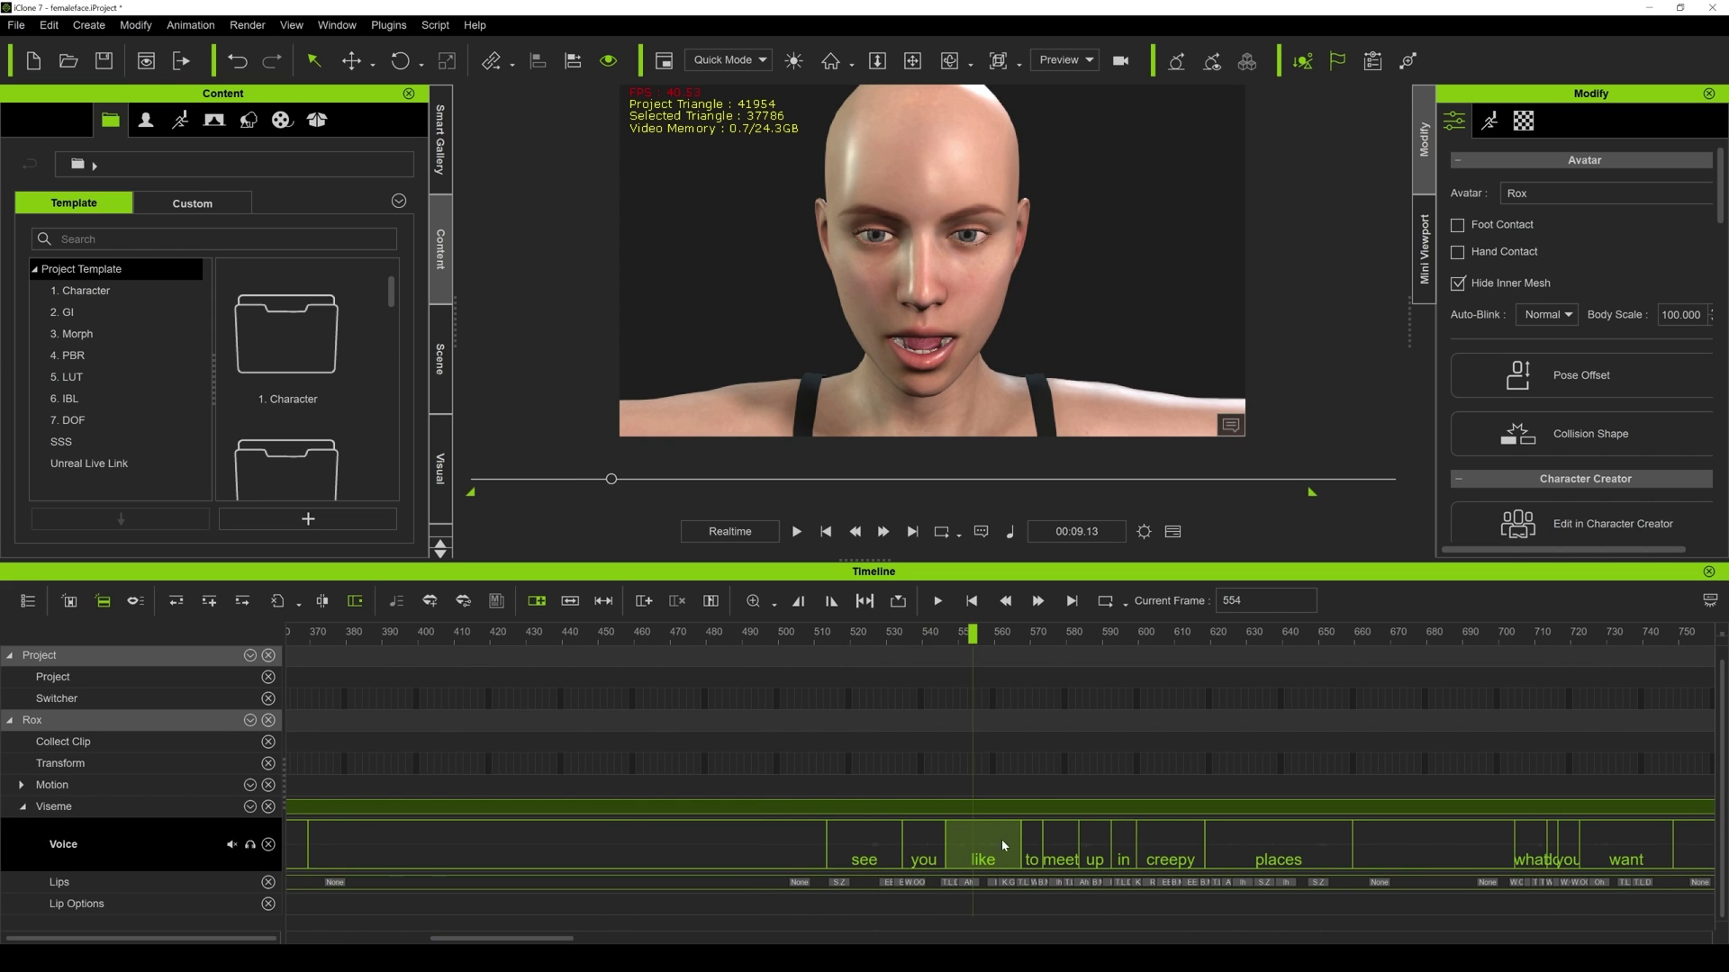
pyautogui.click(1029, 849)
pyautogui.click(1064, 849)
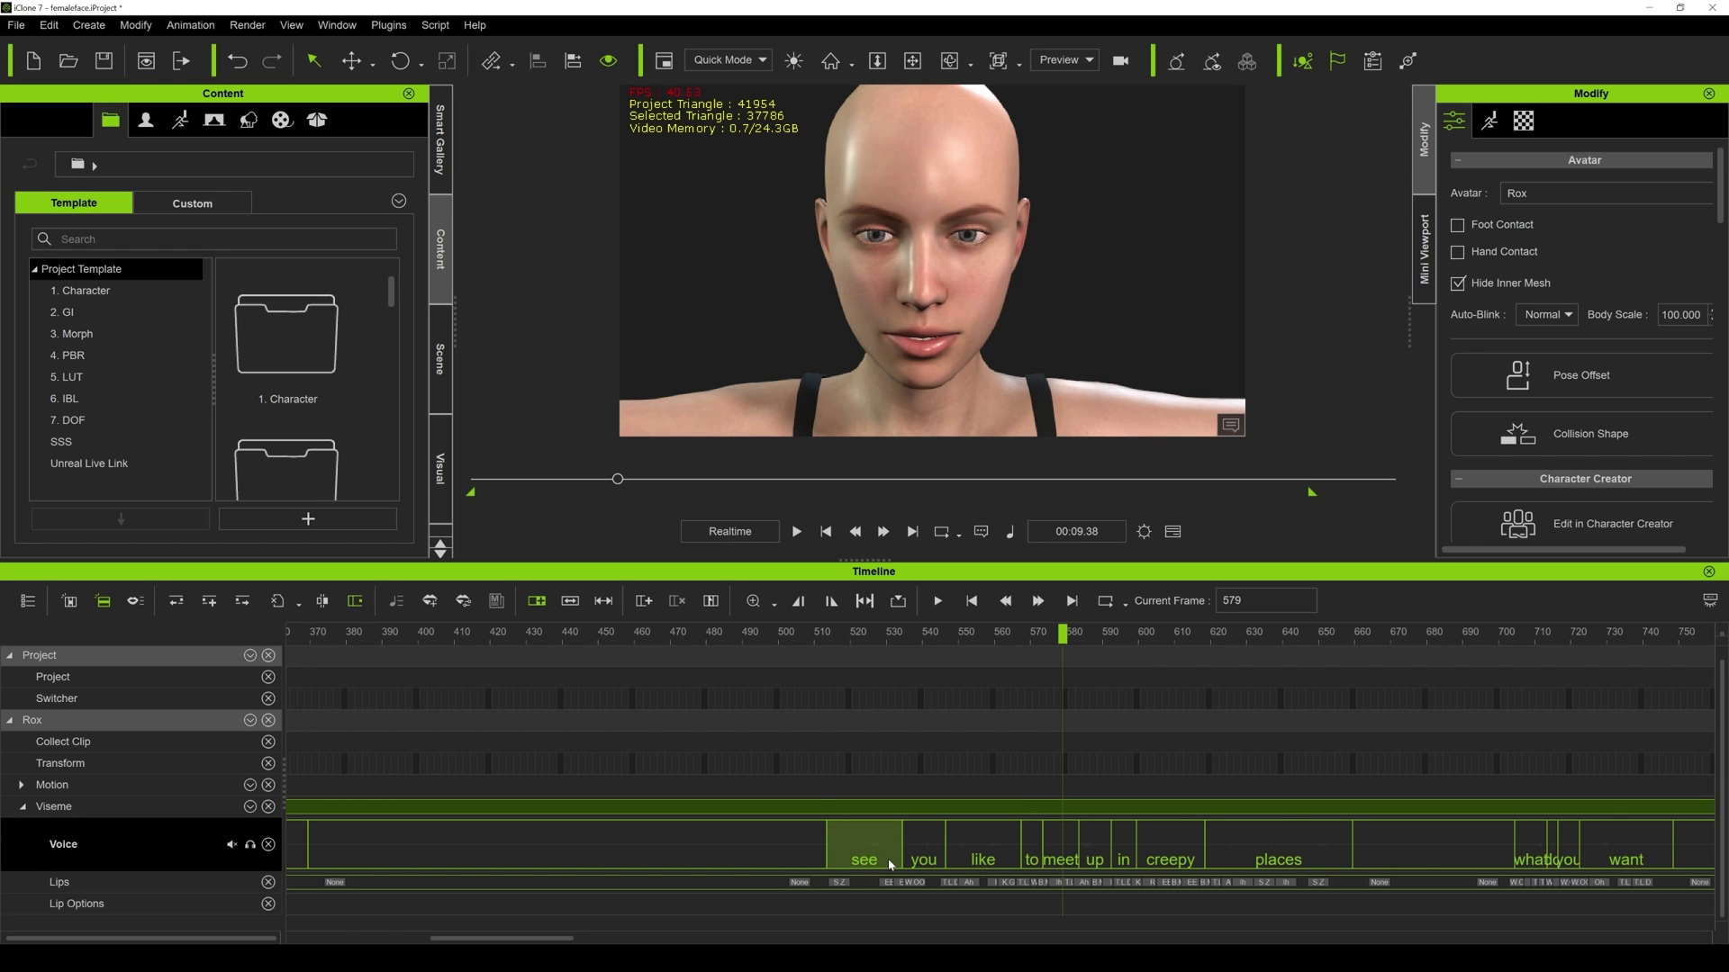
# Open the Lips Editor on Rox's S_Z lip key and scrub from just before it.
pyautogui.doubleClick(840, 883)
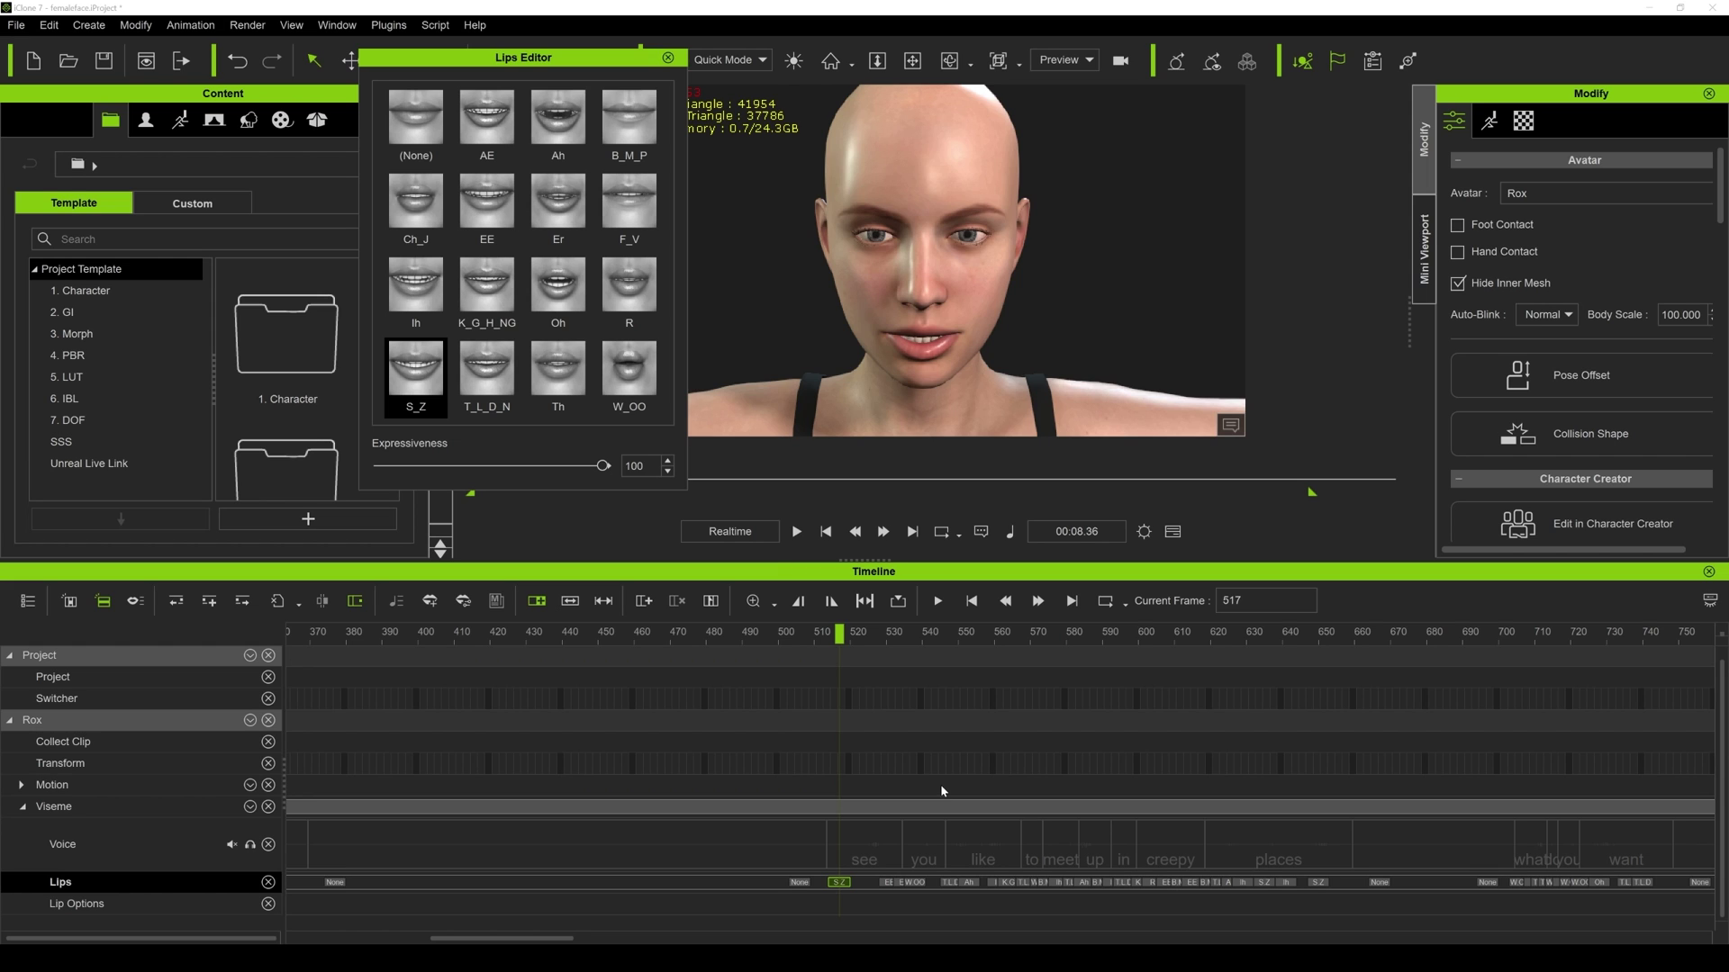
pyautogui.moveTo(552, 941); pyautogui.dragTo(567, 940)
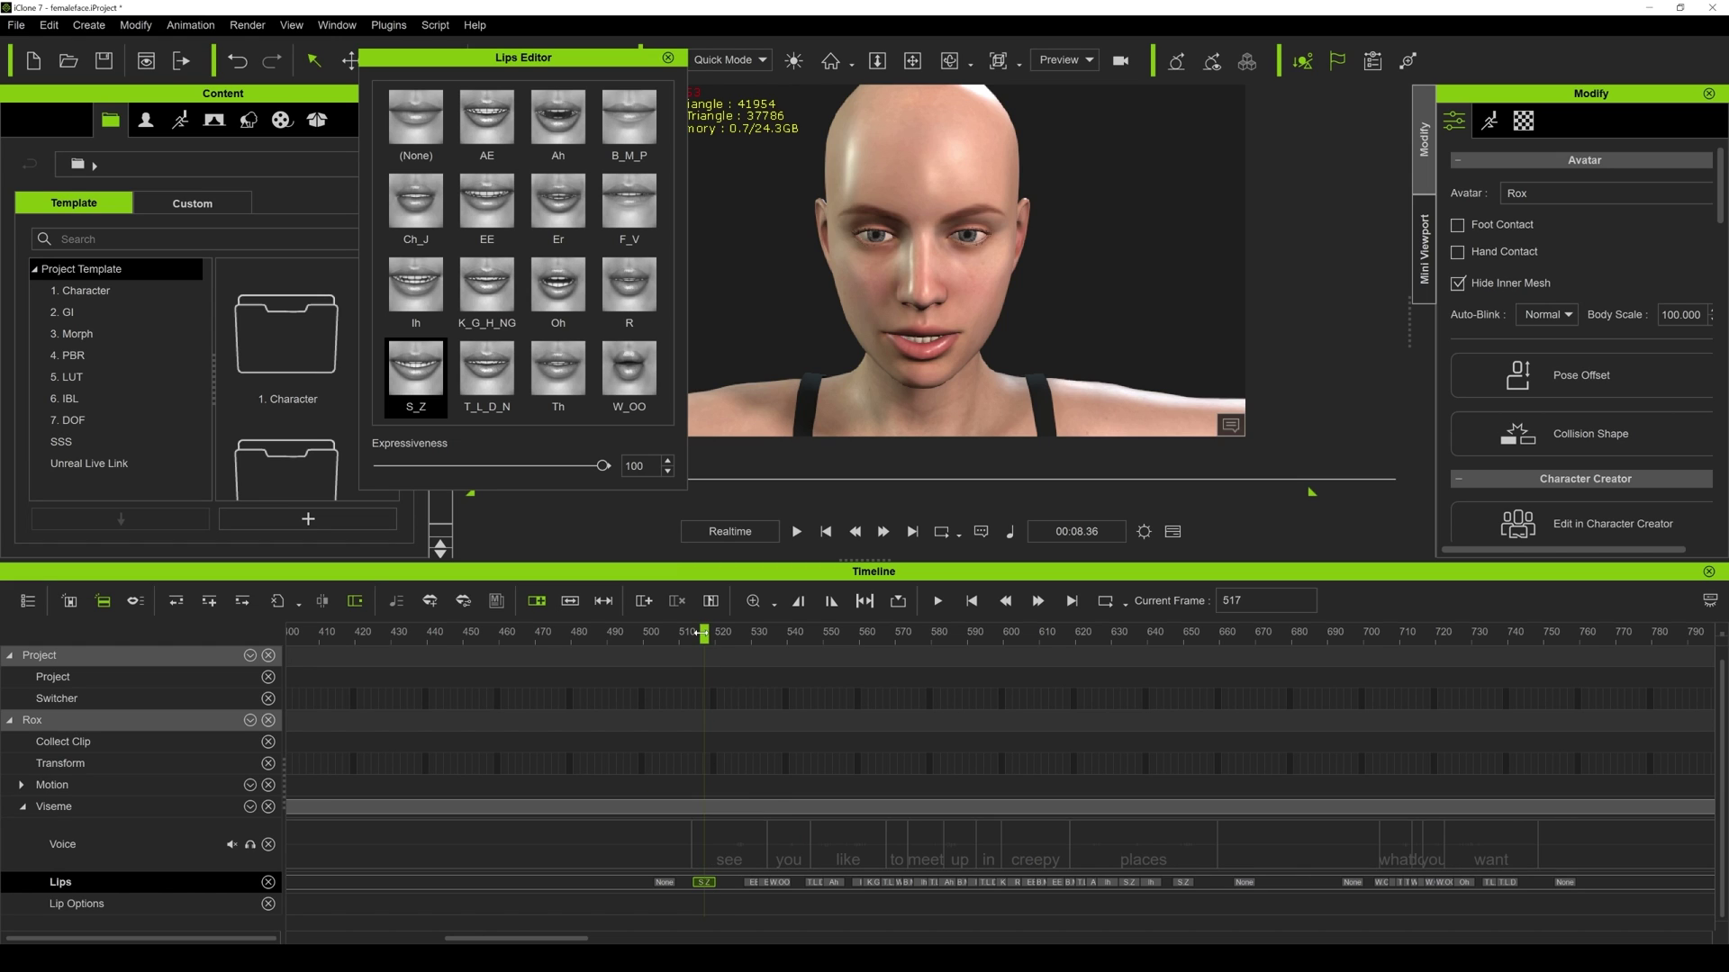
pyautogui.click(699, 633)
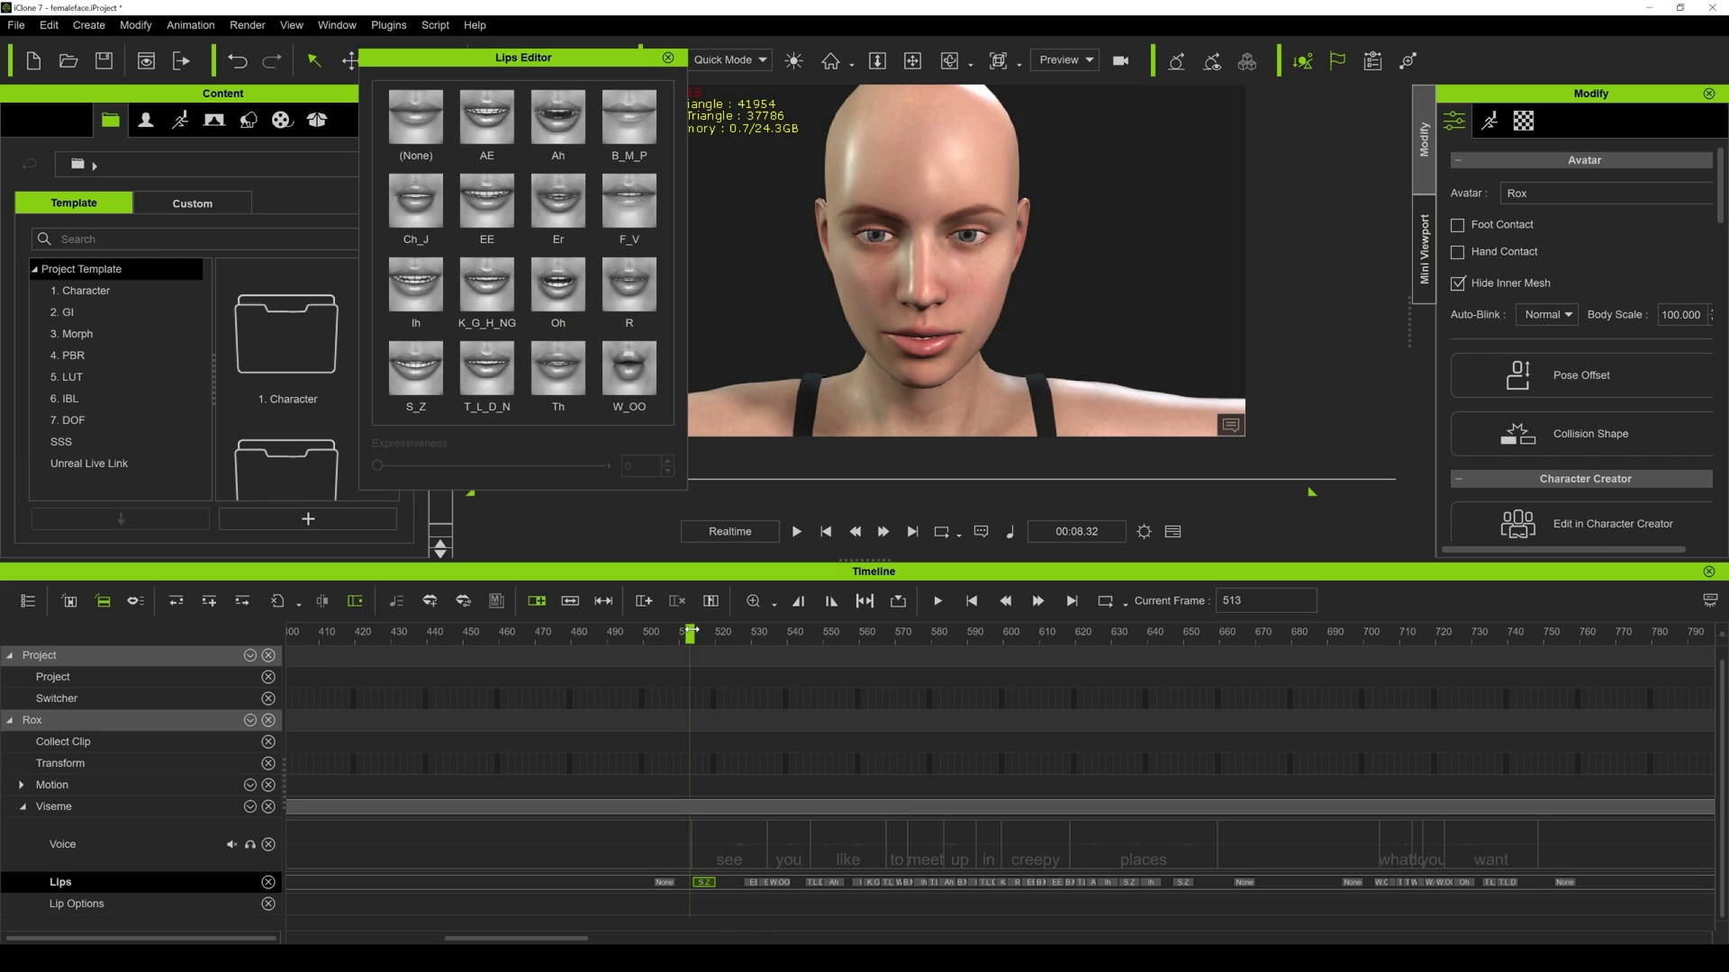
pyautogui.moveTo(692, 633); pyautogui.dragTo(665, 668)
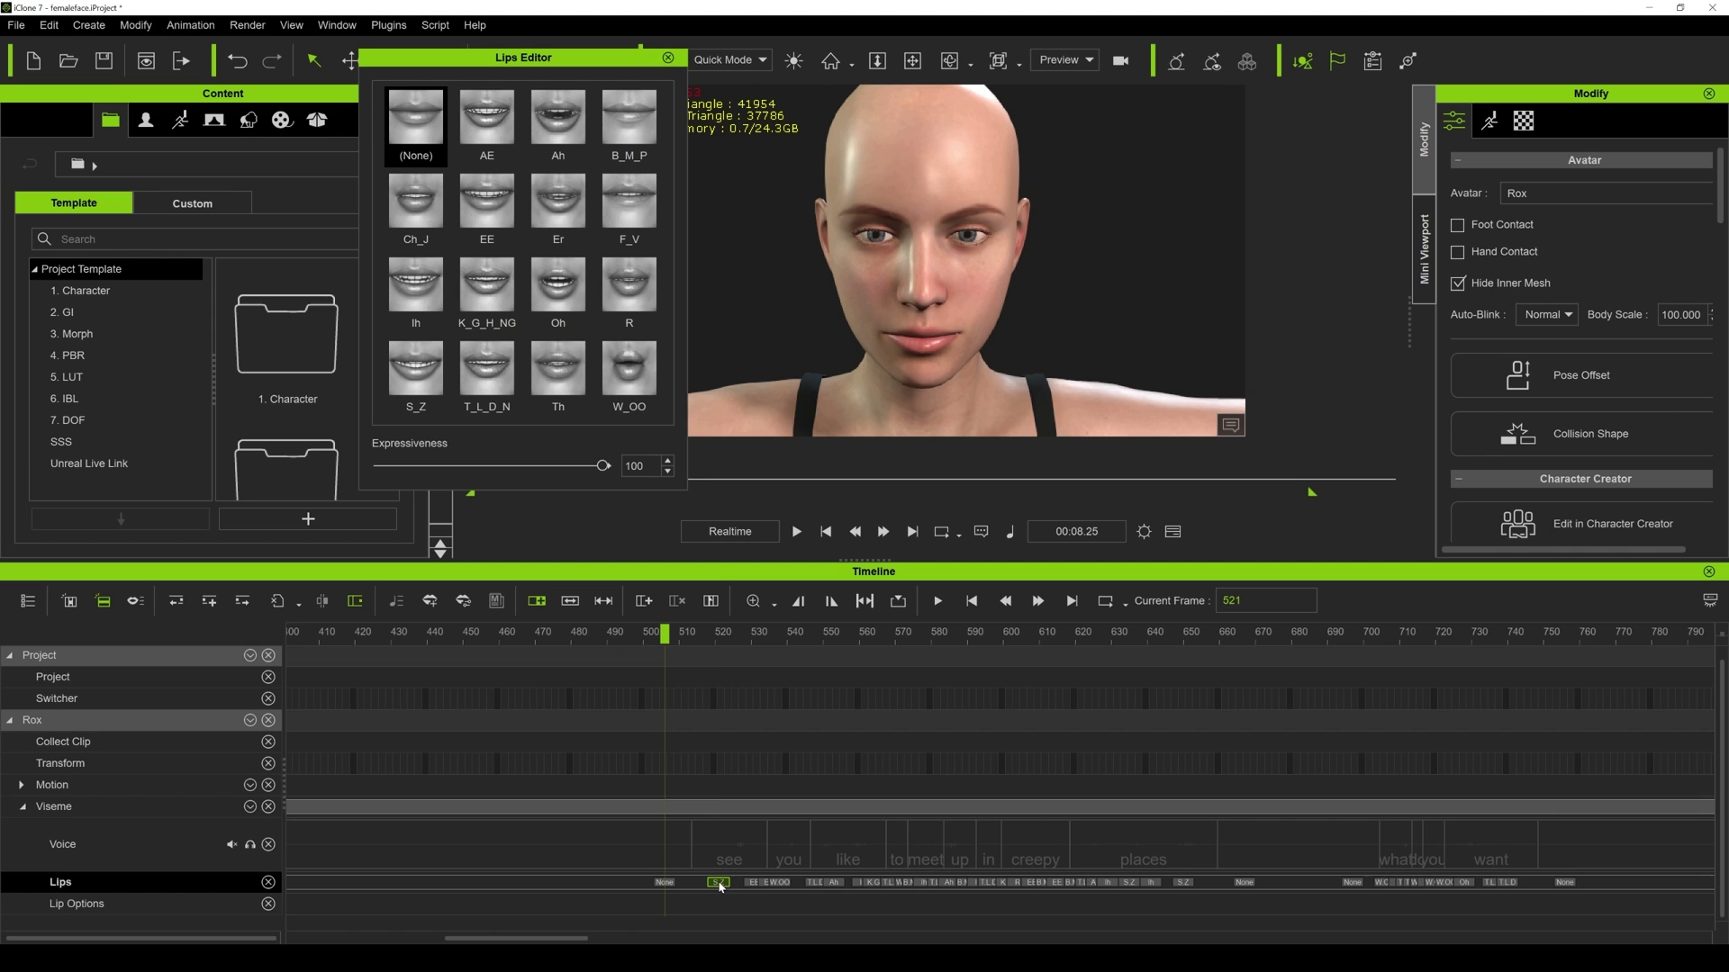
# Select the S_Z key, play the lip sync from there, then rewind to frame 524.
pyautogui.click(717, 882)
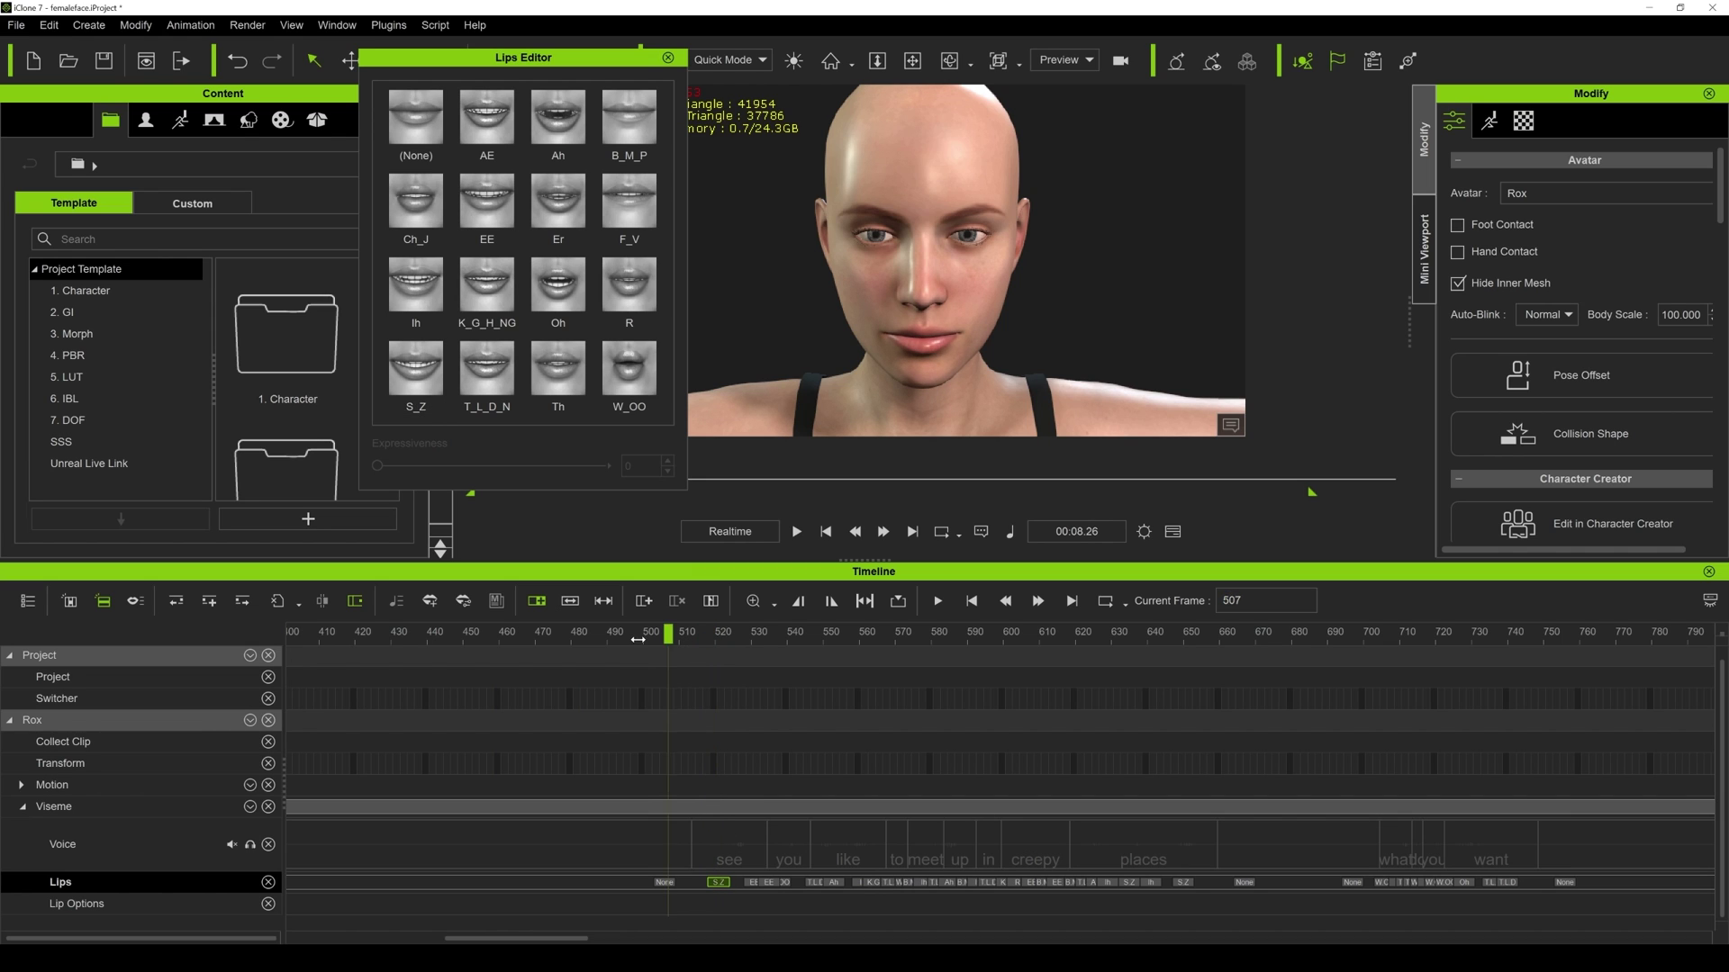
pyautogui.press('space')
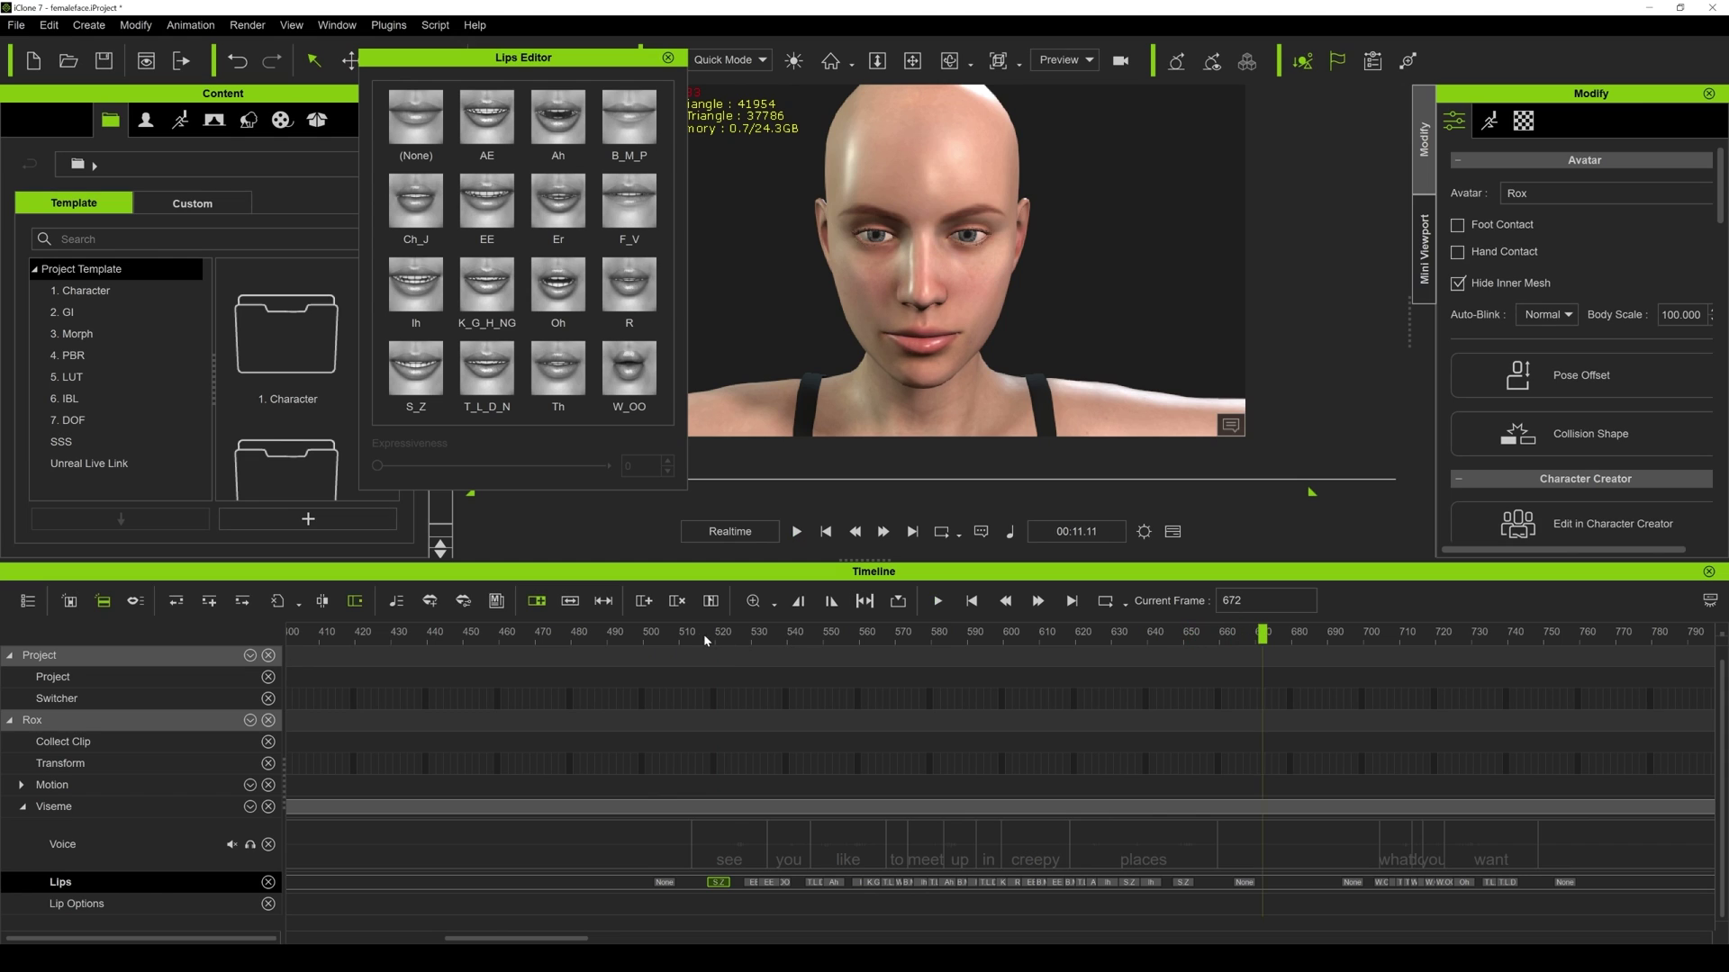
pyautogui.moveTo(704, 634); pyautogui.dragTo(768, 636)
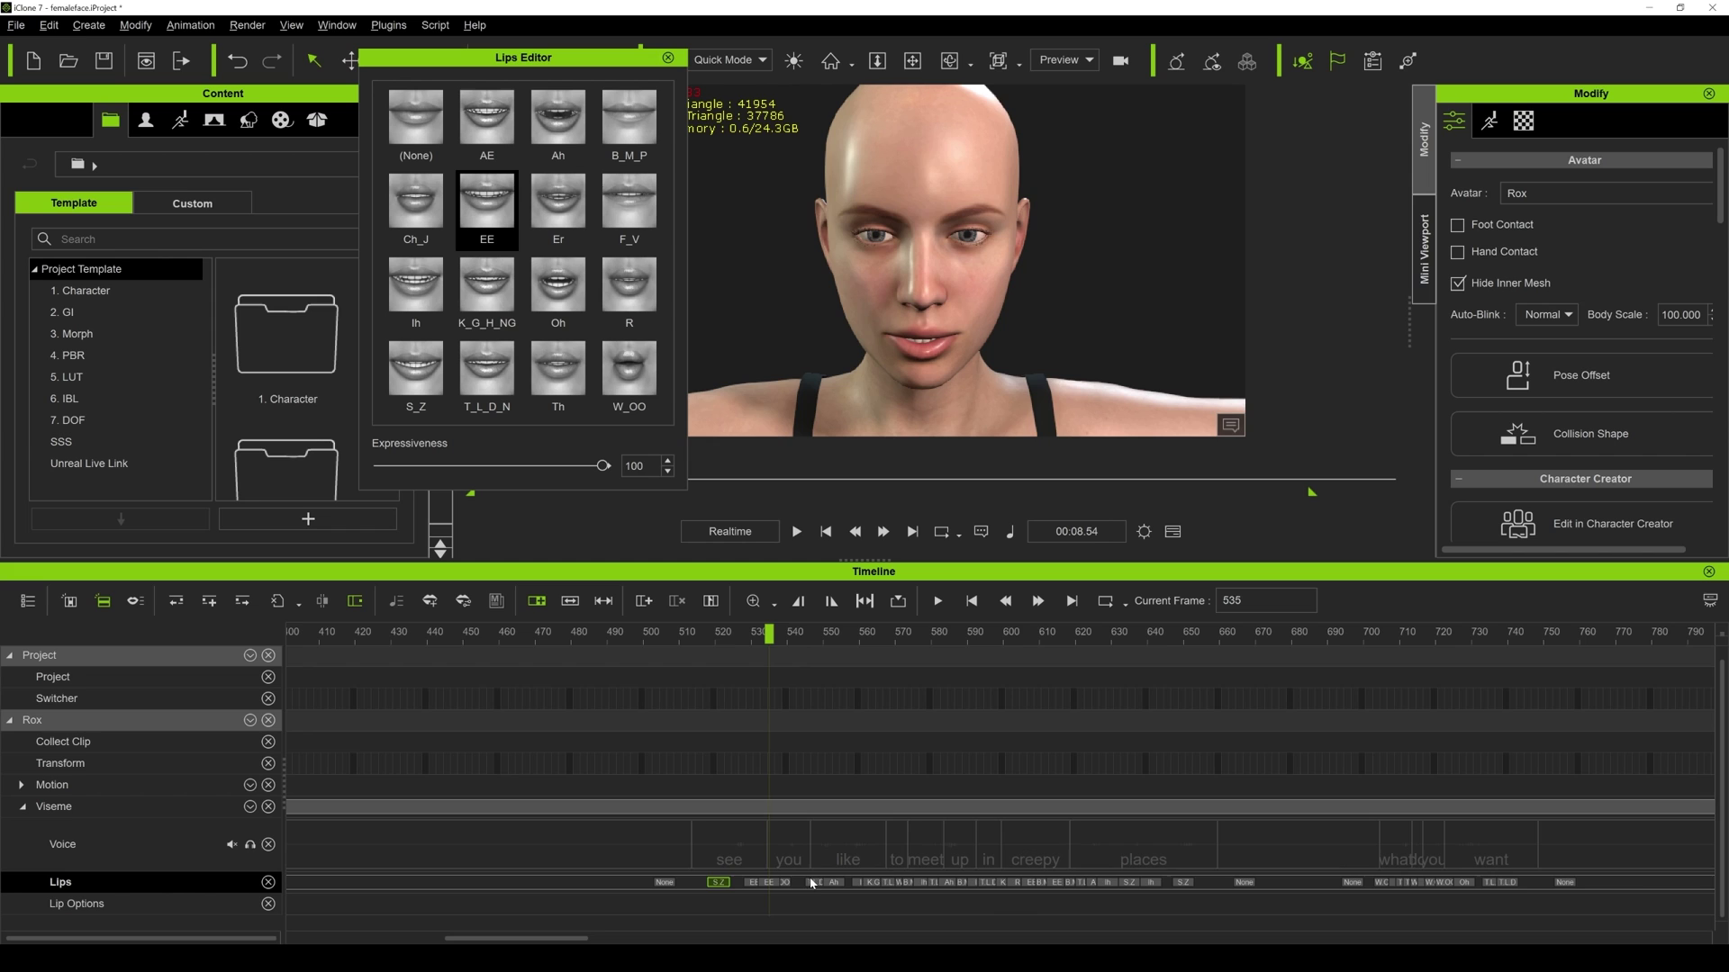
pyautogui.scroll(1, 819, 883)
pyautogui.scroll(3, 821, 889)
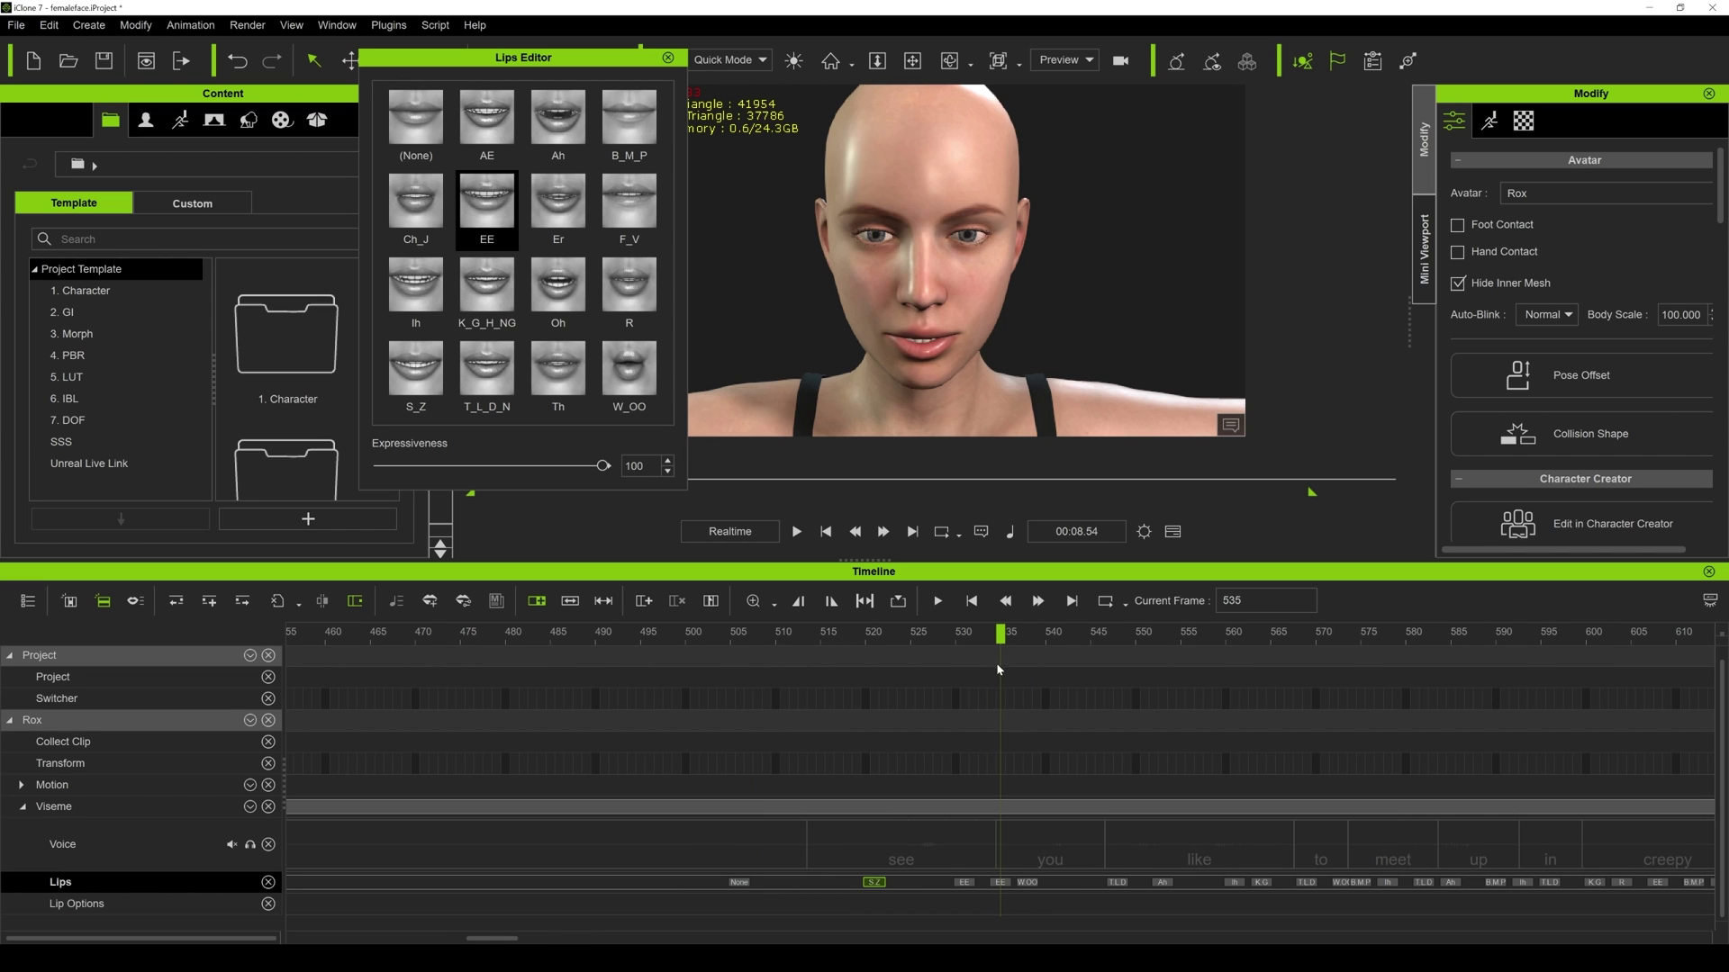
pyautogui.moveTo(1000, 636); pyautogui.dragTo(1241, 723)
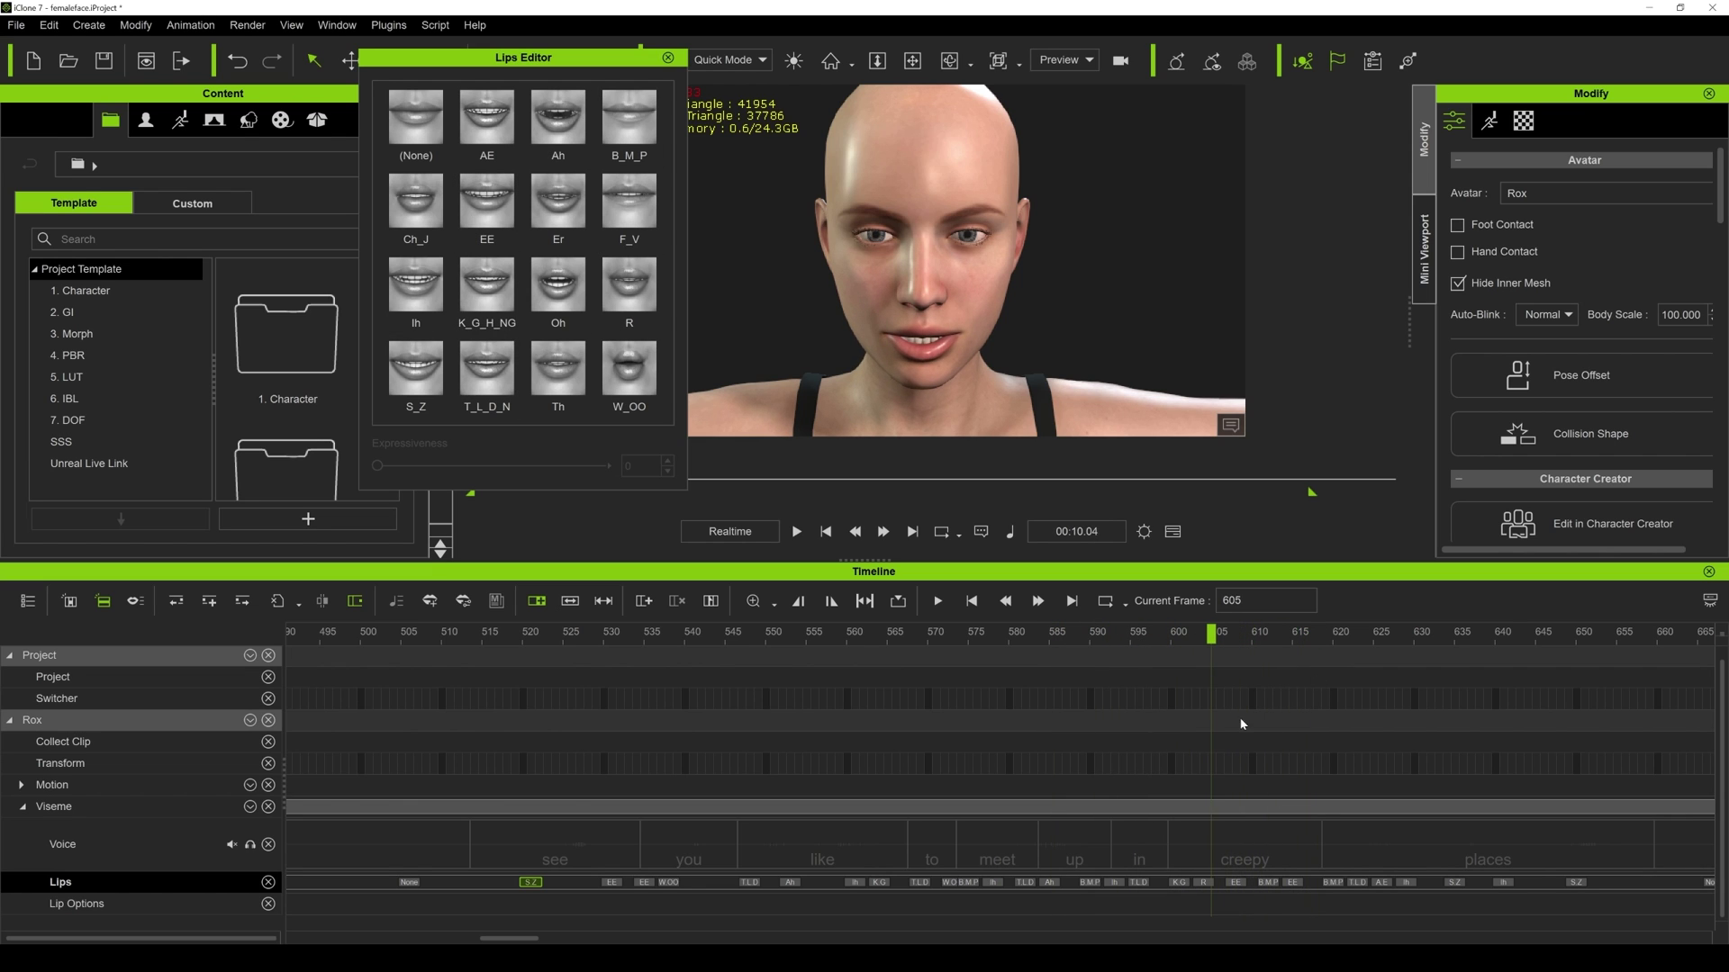
pyautogui.click(1292, 884)
pyautogui.click(1169, 635)
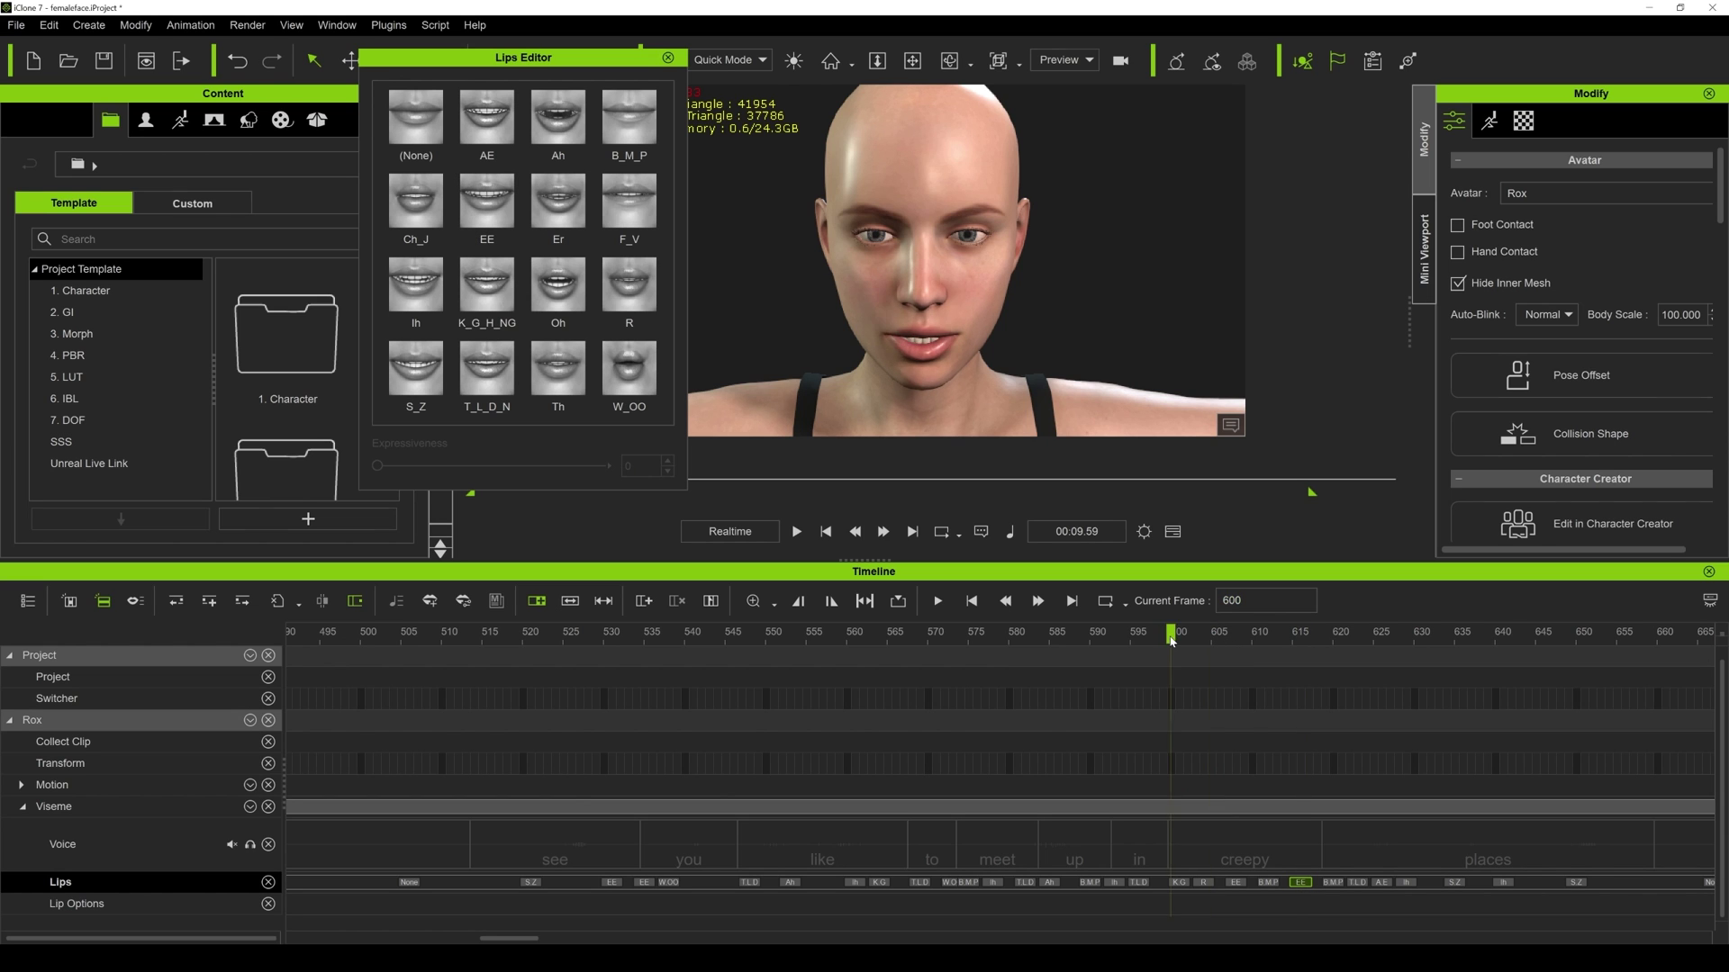
pyautogui.press('space')
pyautogui.press('space')
pyautogui.scroll(-5, 1062, 681)
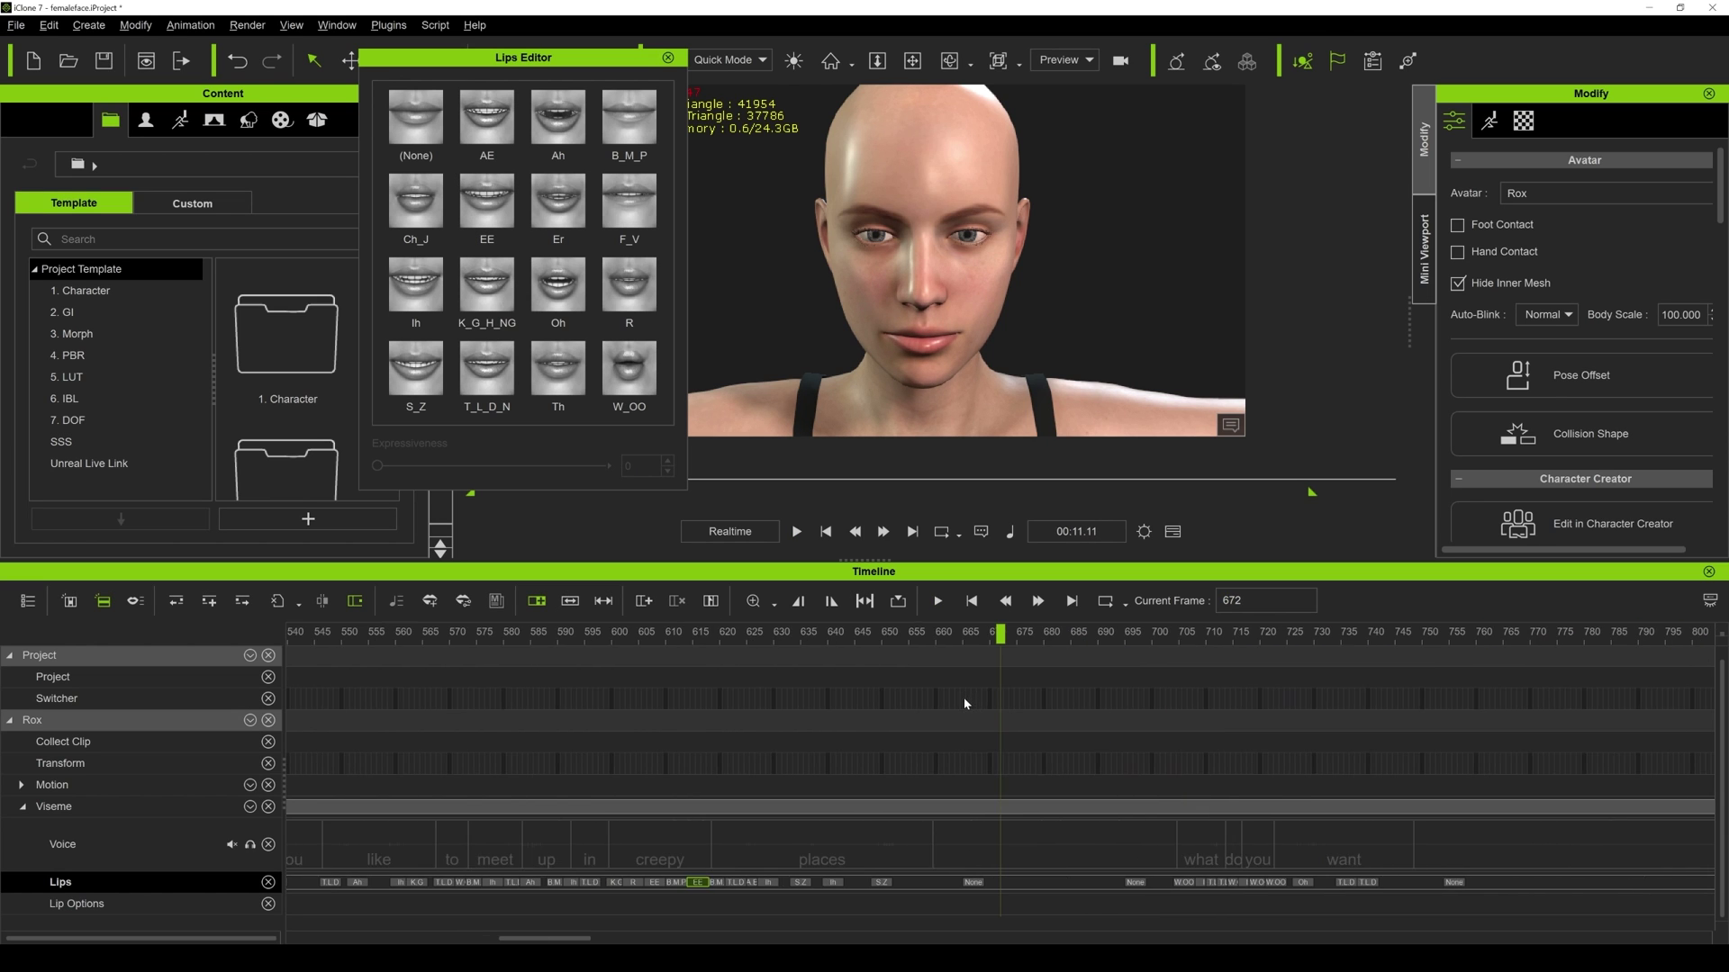
pyautogui.scroll(5, 794, 743)
pyautogui.moveTo(492, 938); pyautogui.dragTo(488, 938)
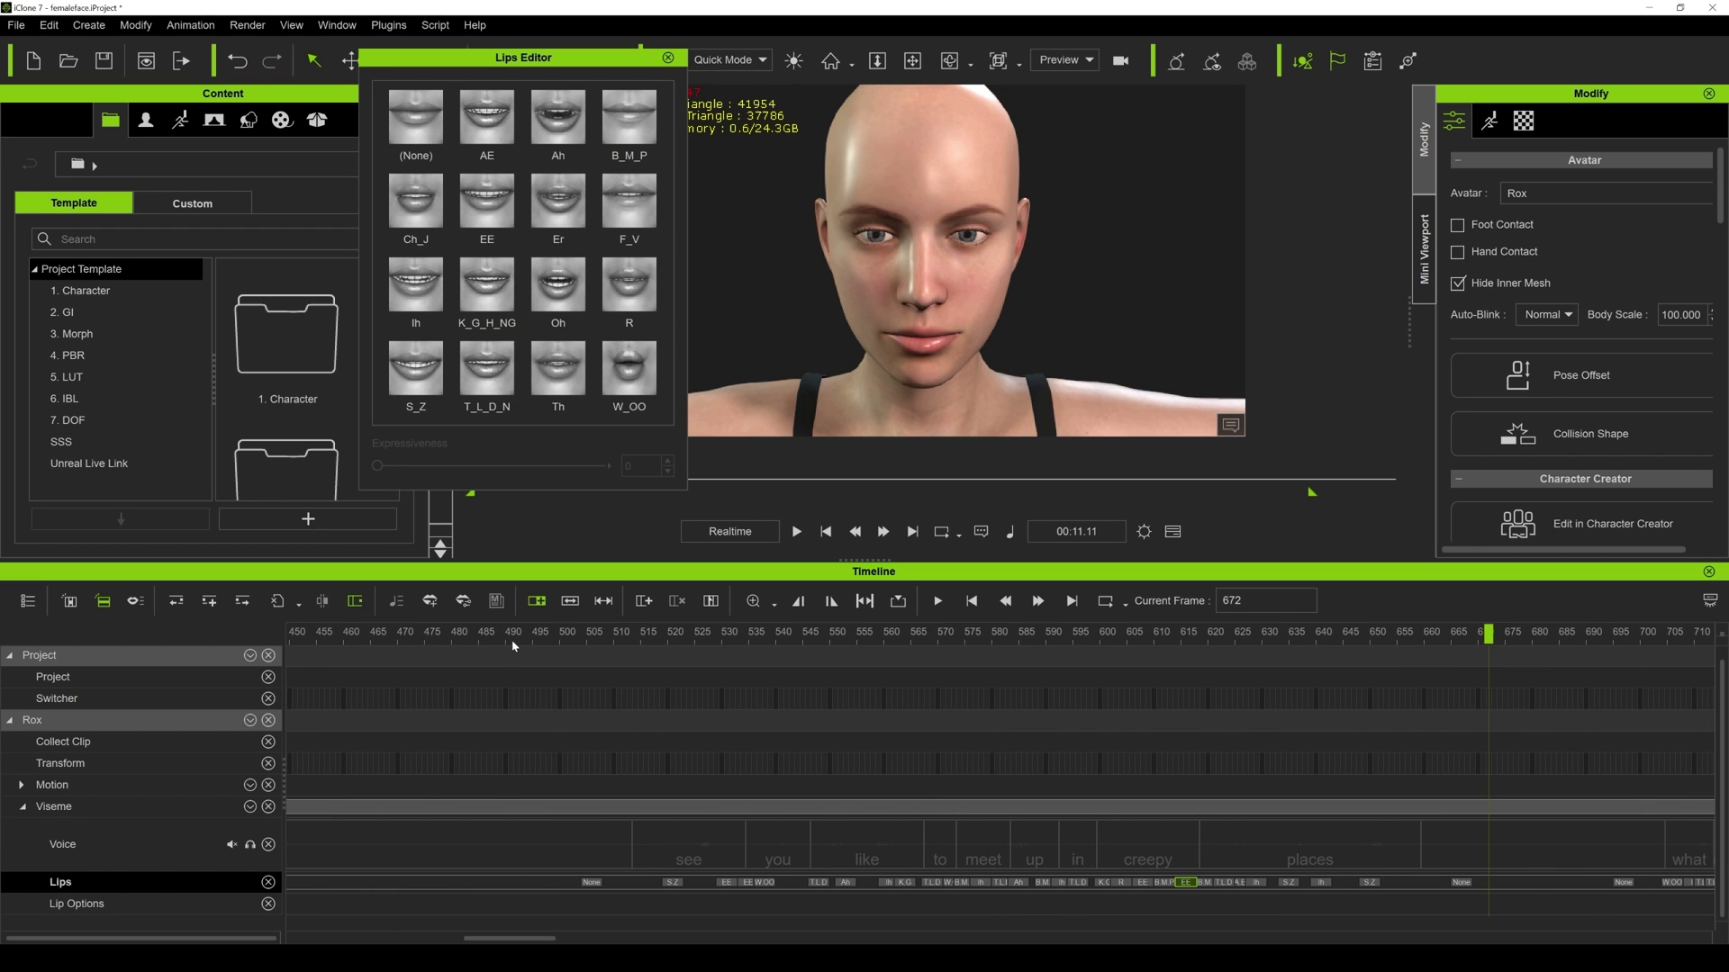
# Move the playhead to frame 503, select the viseme clip and play the lip sync.
pyautogui.click(573, 659)
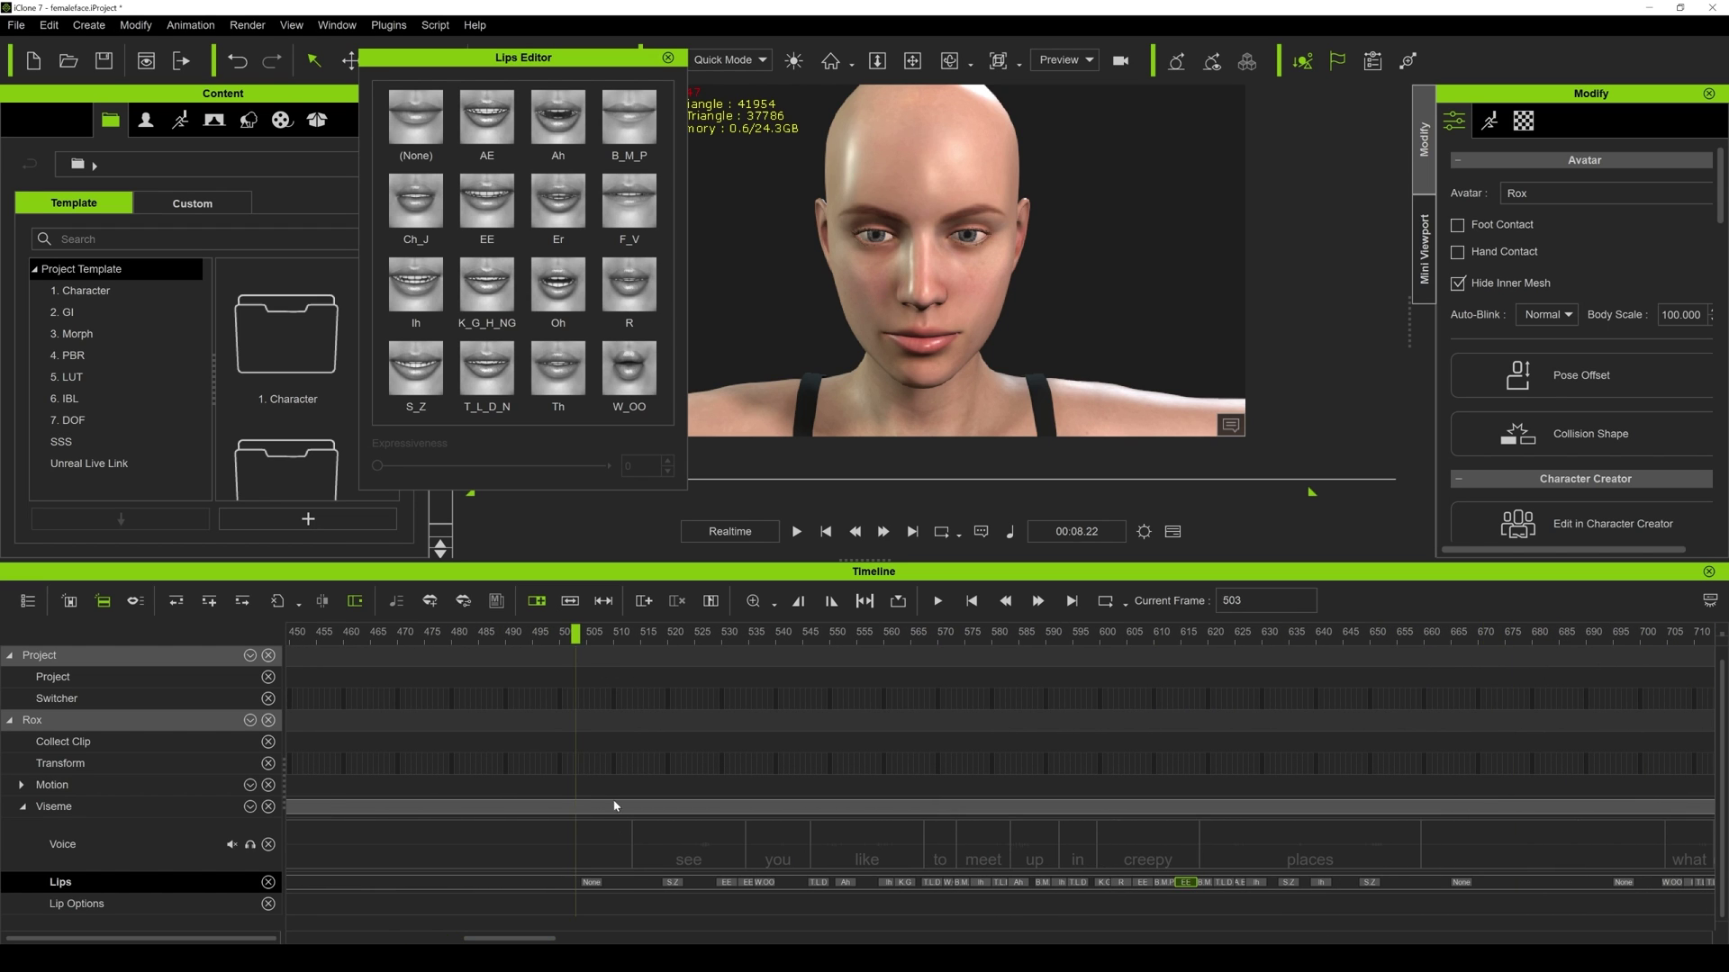
pyautogui.rightClick(584, 848)
pyautogui.click(621, 717)
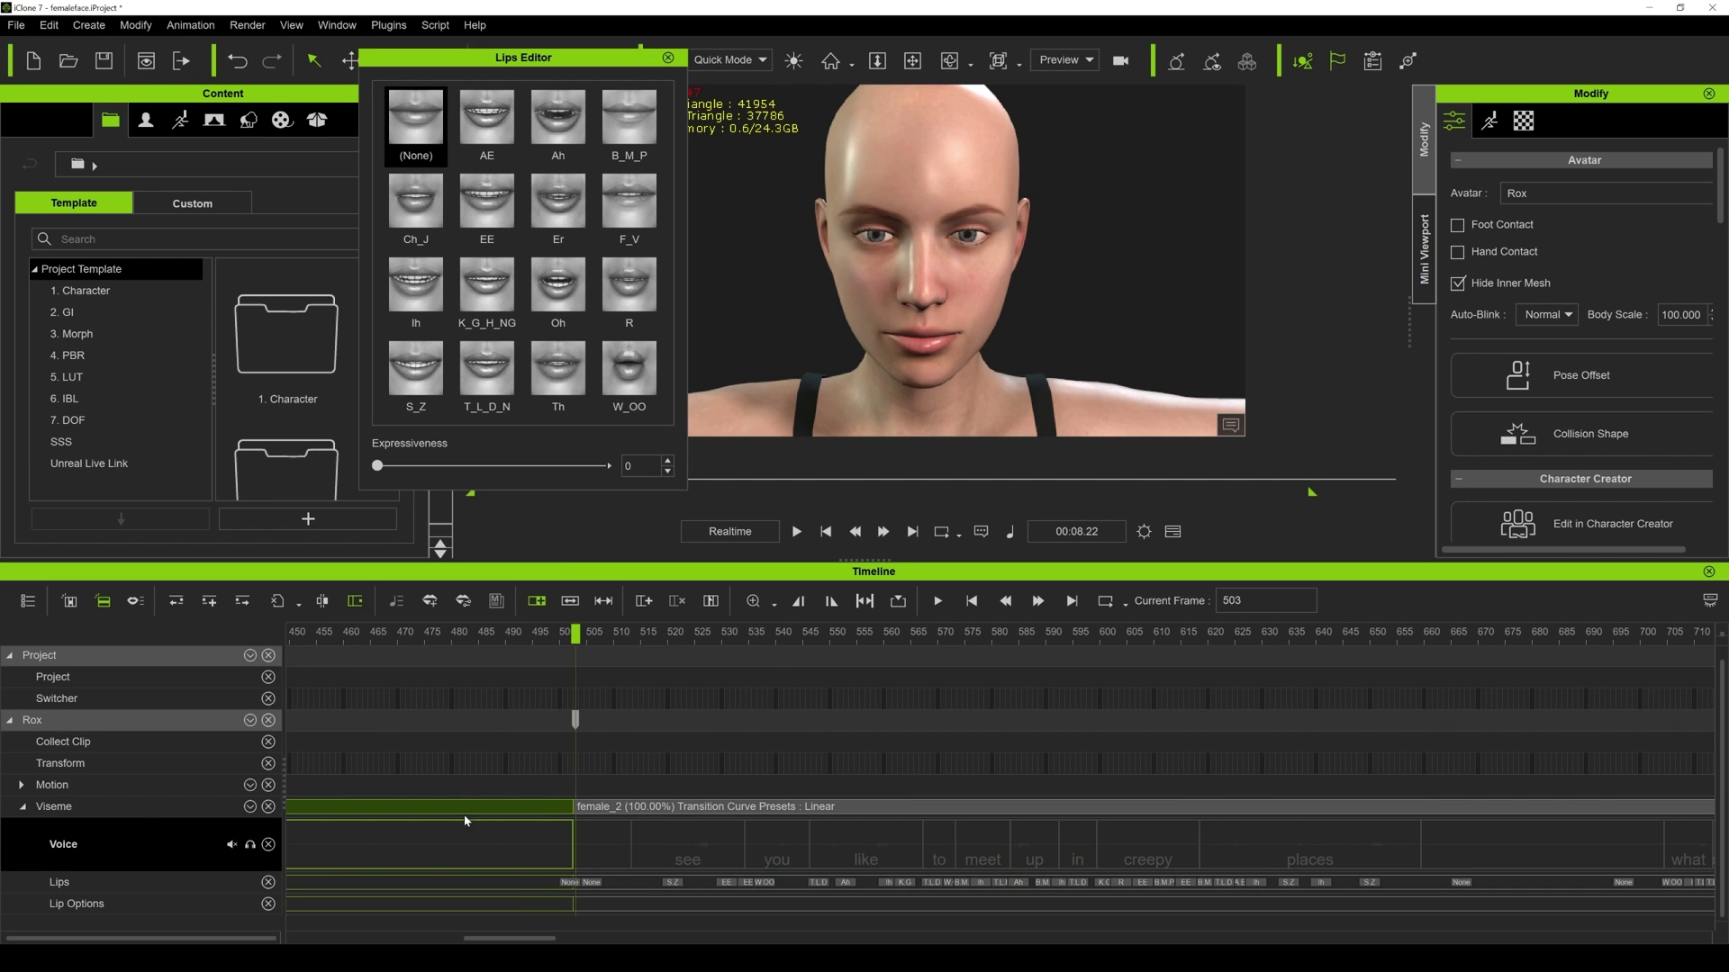
pyautogui.press('space')
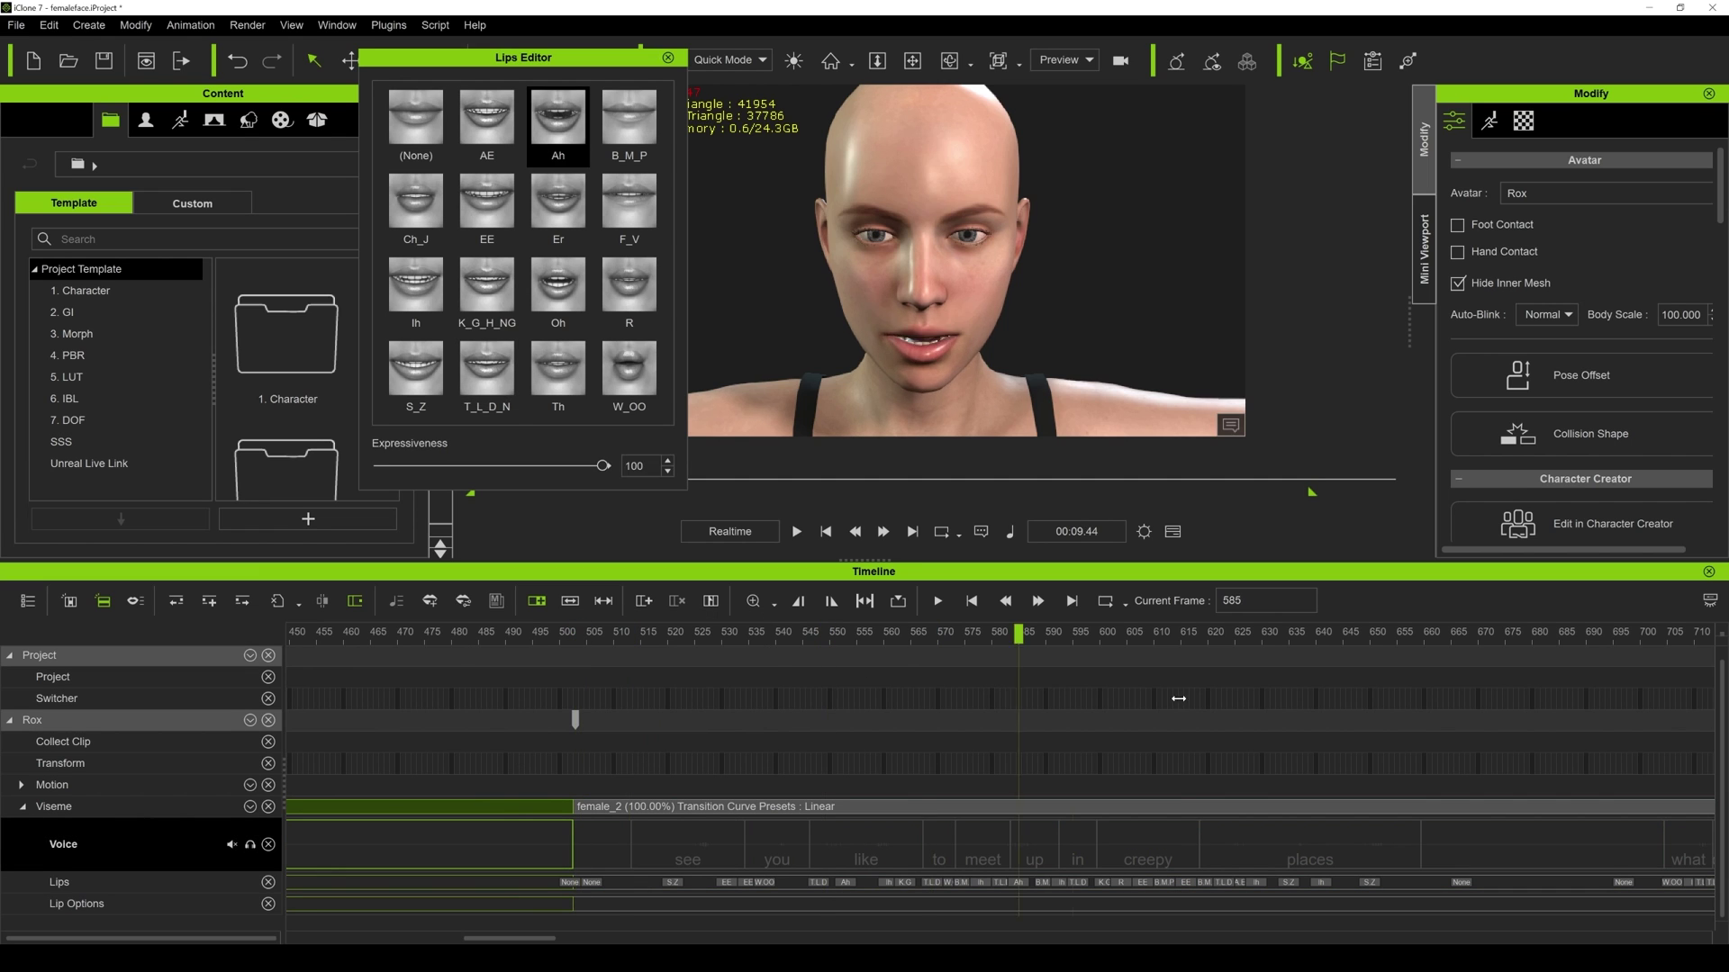
# Break the viseme track into clips from the context menu, select the last clip, and return to frame 499.
pyautogui.rightClick(1506, 850)
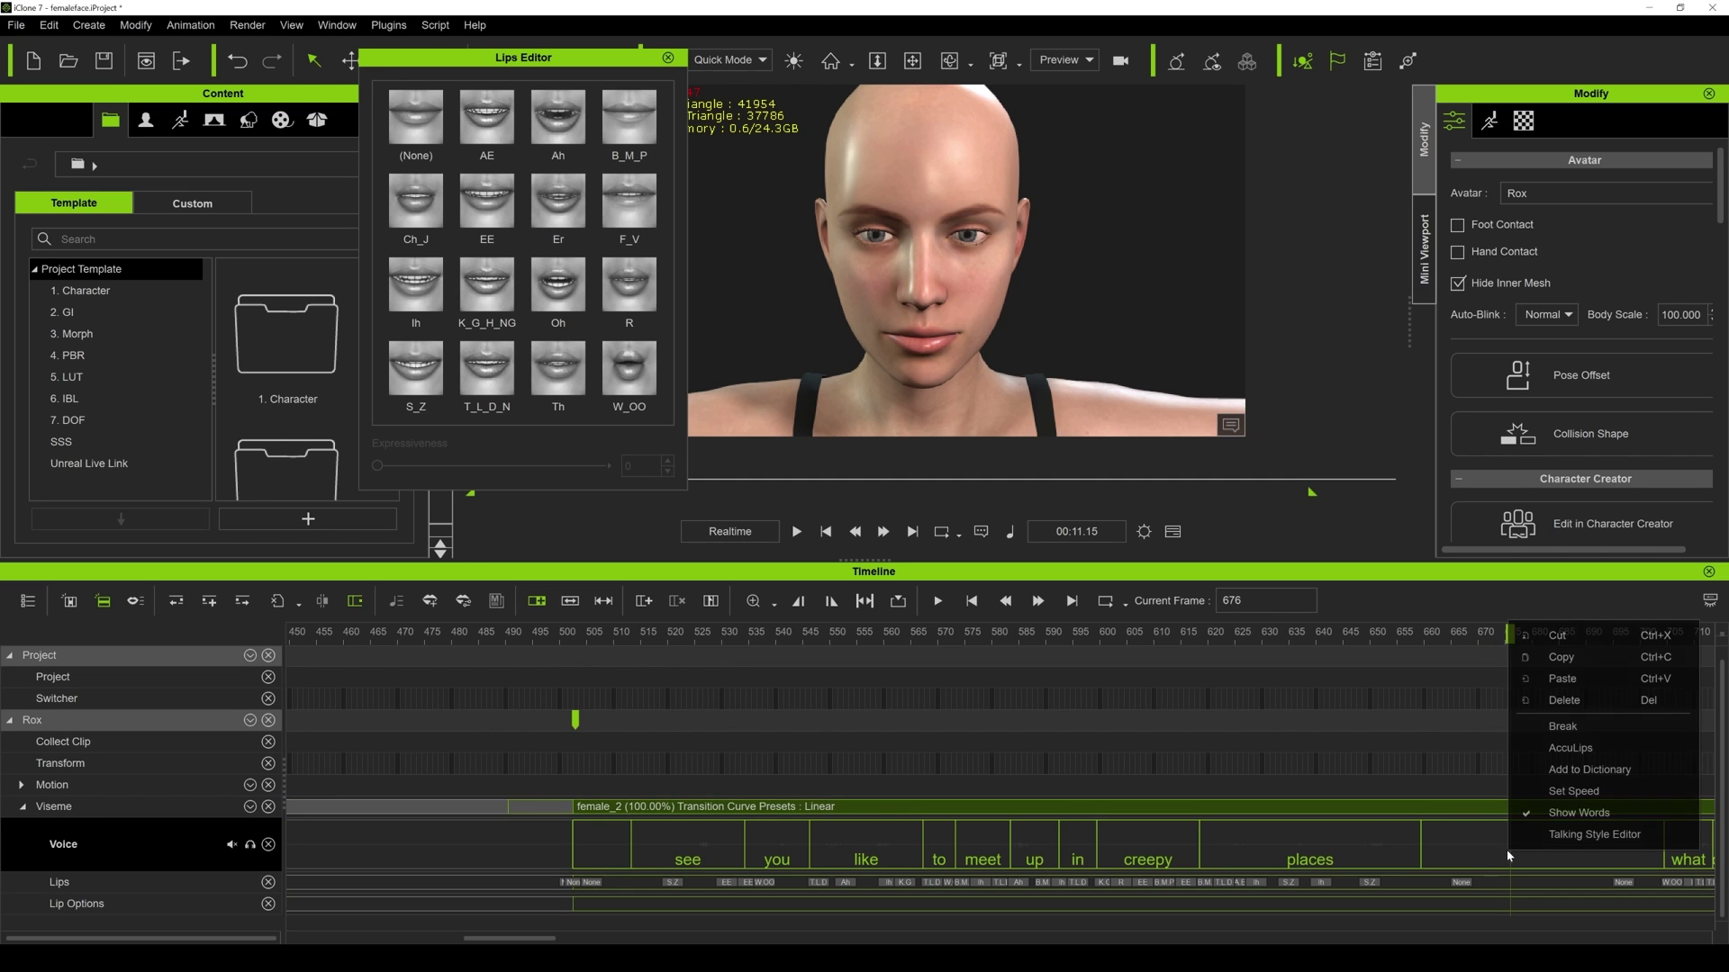
pyautogui.click(1572, 737)
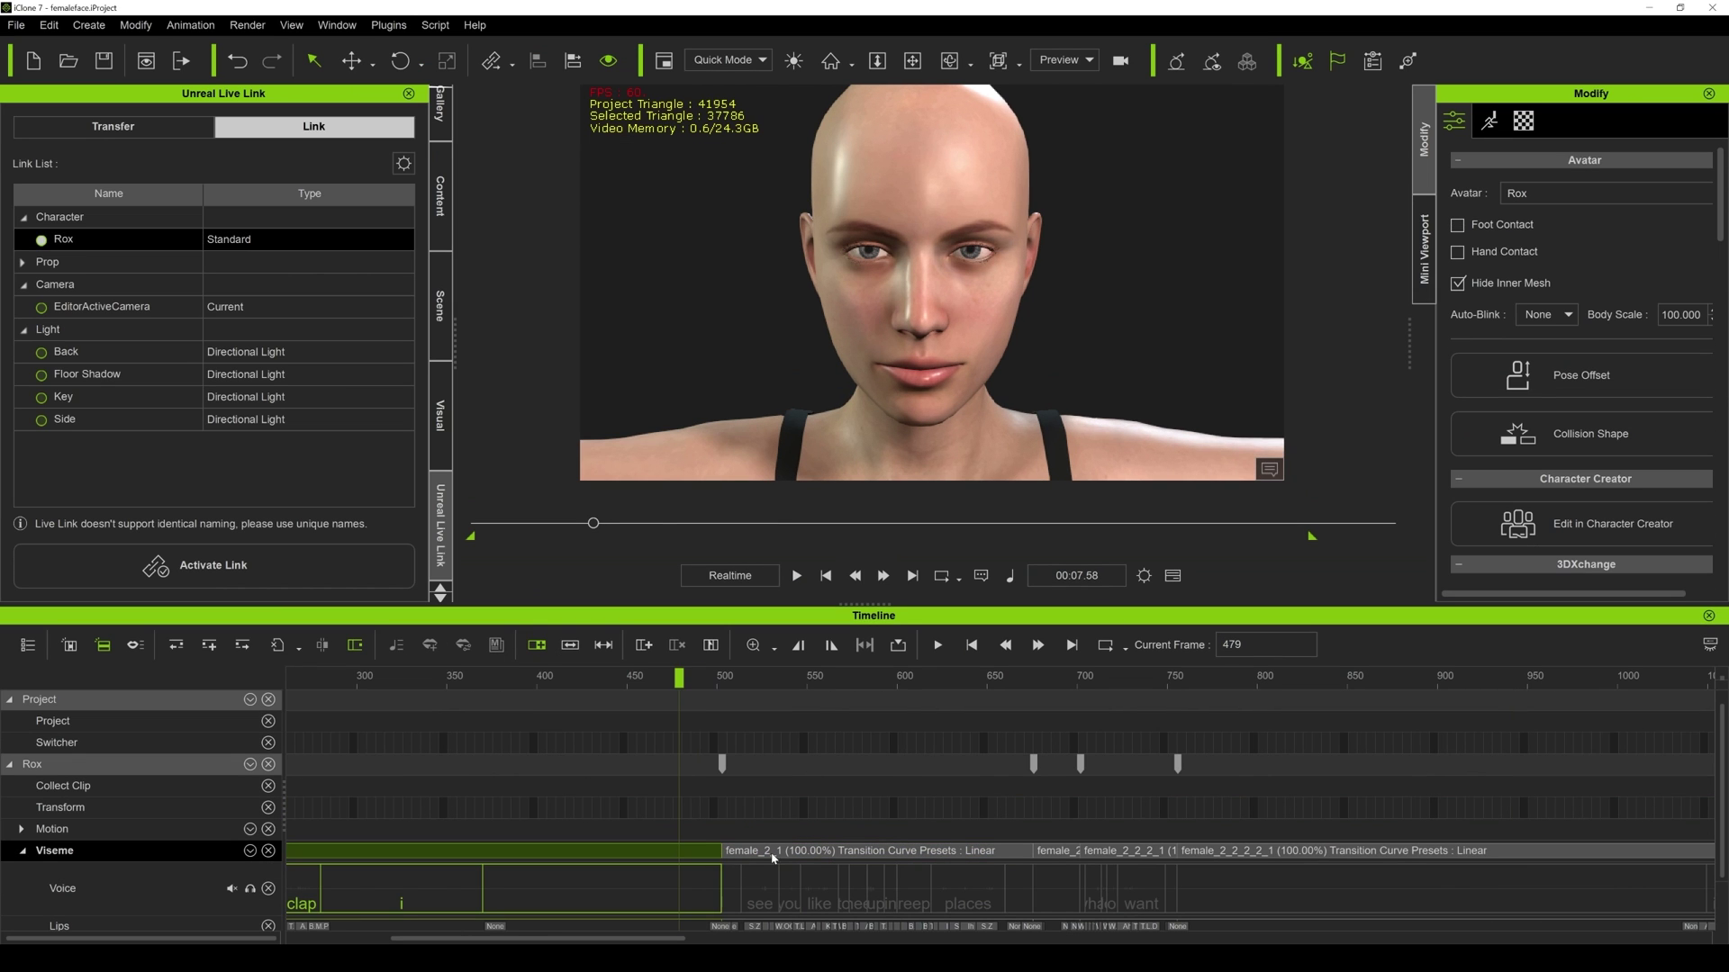
pyautogui.click(1215, 852)
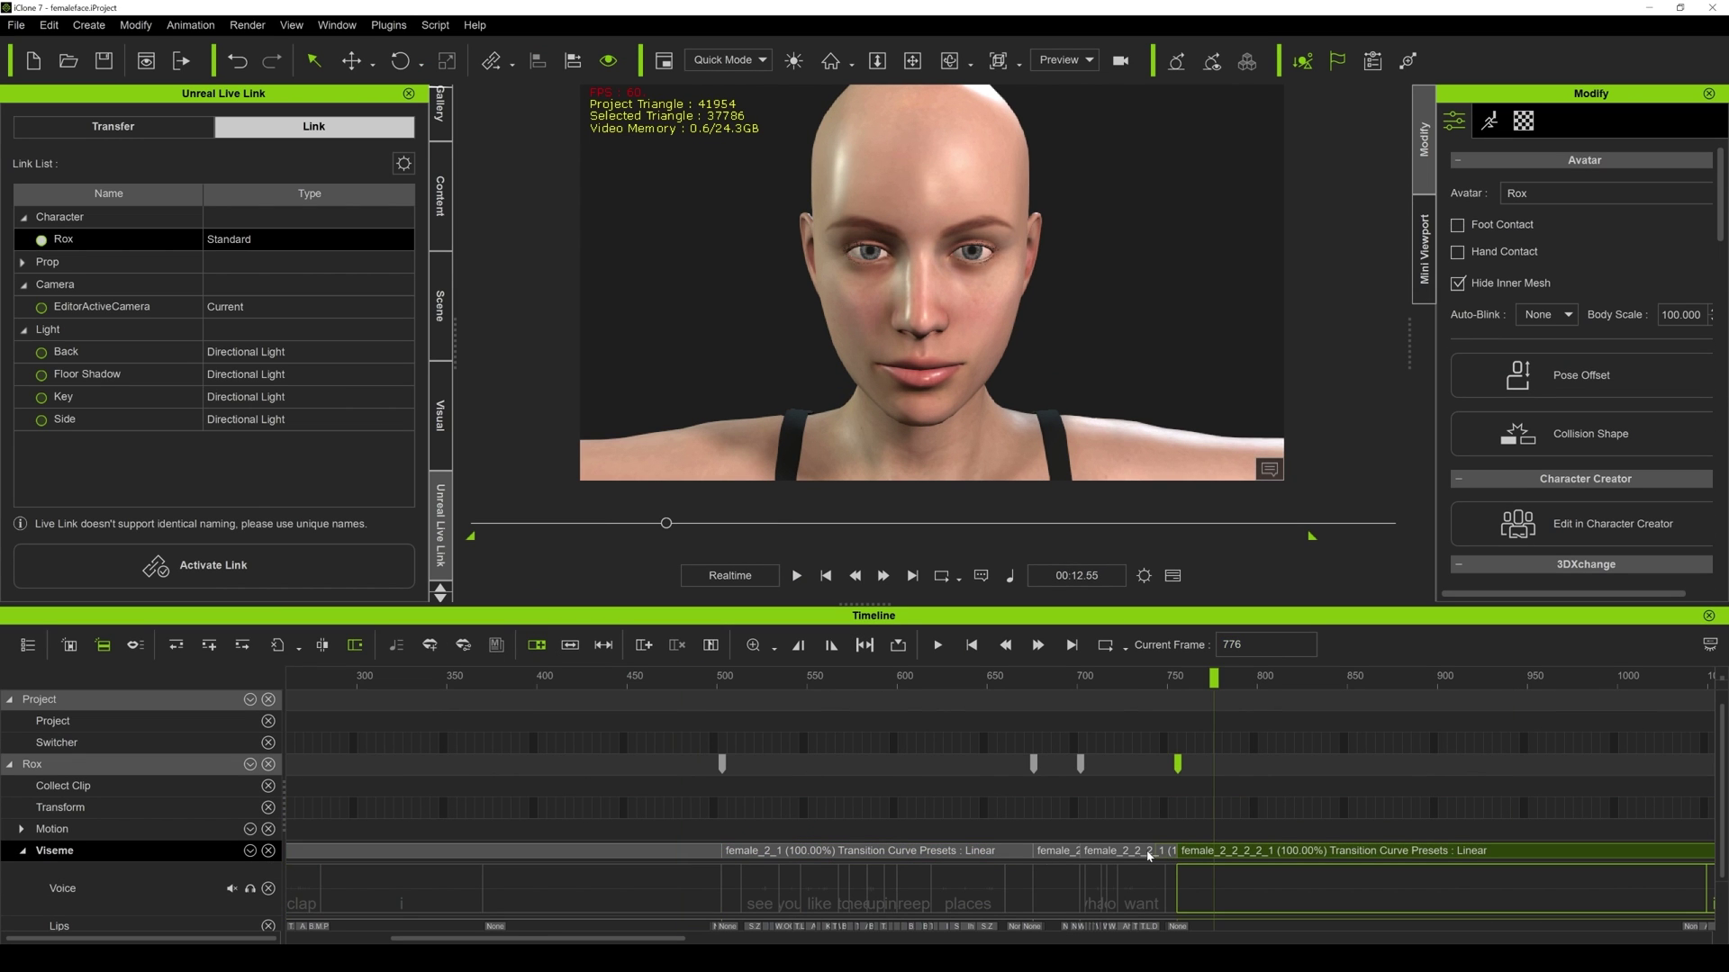
pyautogui.click(717, 677)
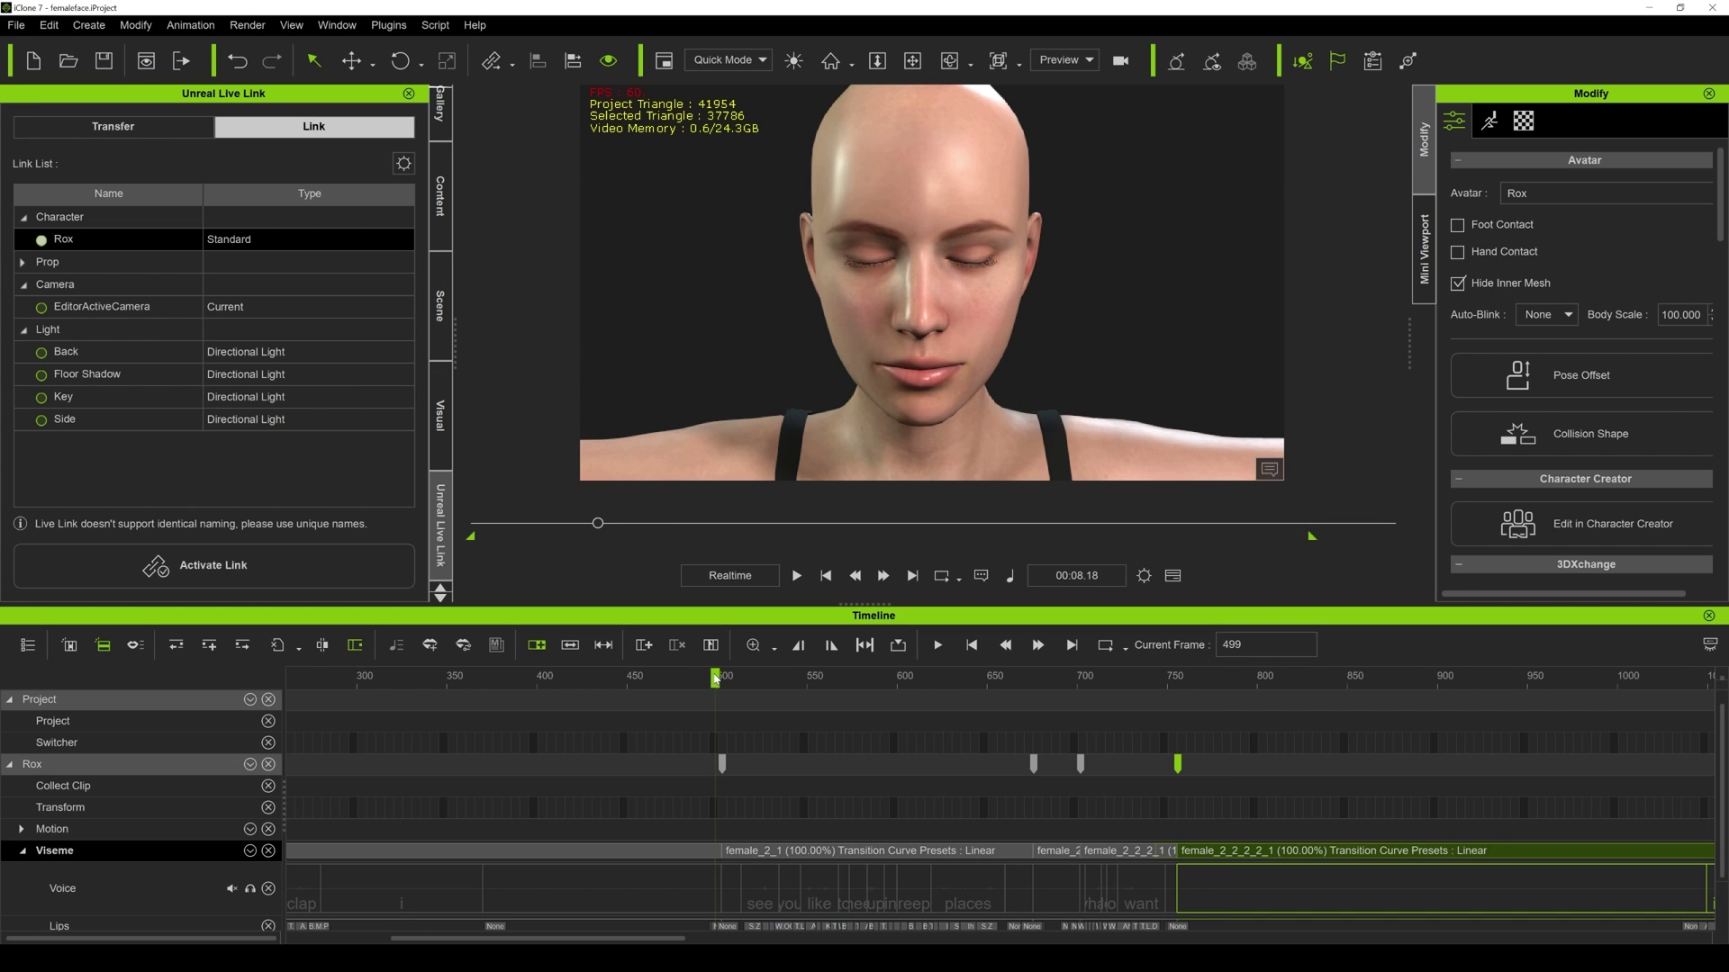
# Open the Talking Style Editor for the first viseme clip, float it beside the viewport, keeping Speed_Normal.
pyautogui.rightClick(764, 856)
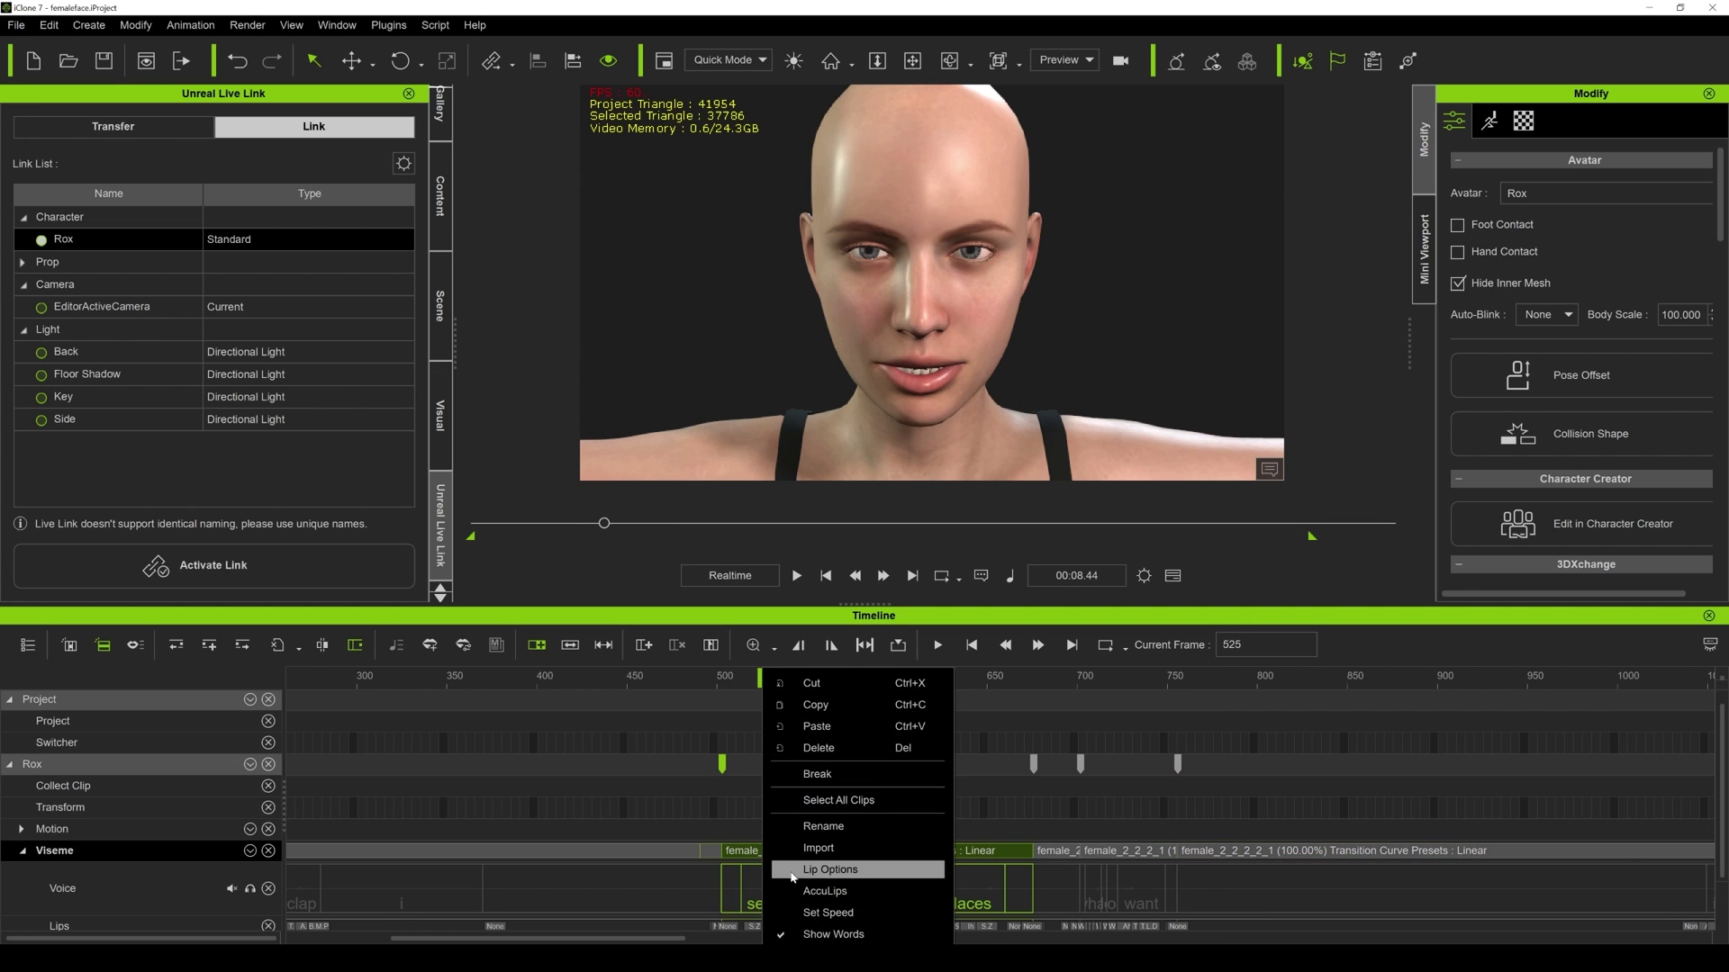
pyautogui.click(829, 869)
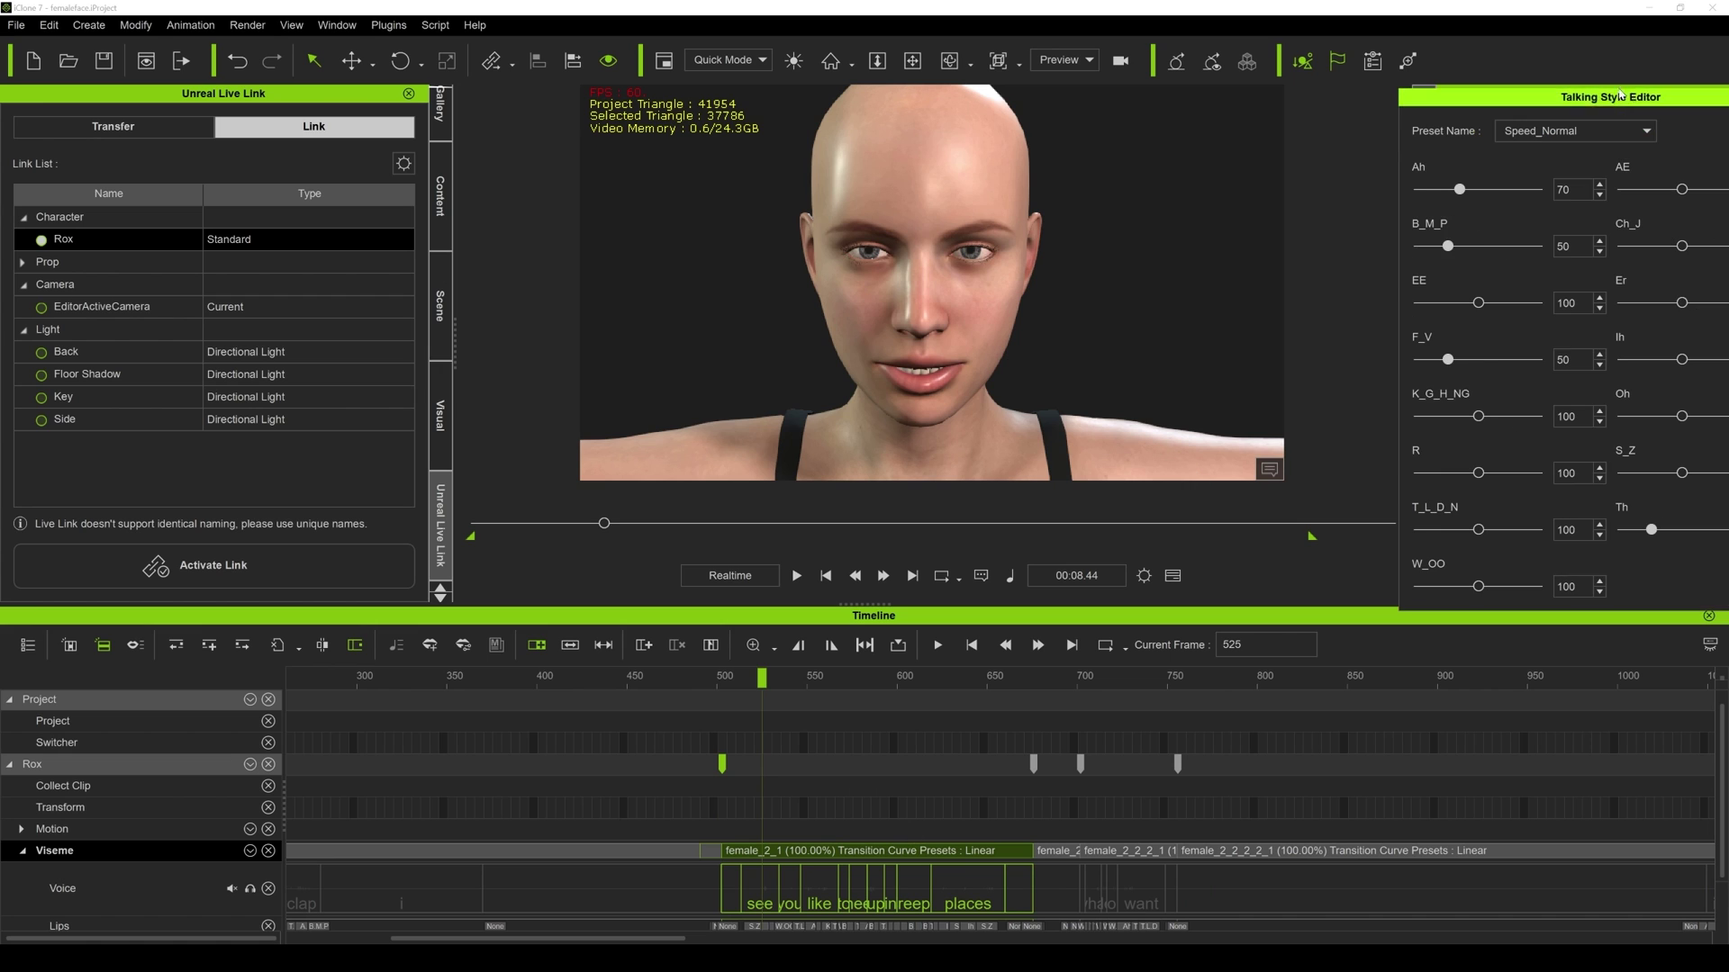
pyautogui.moveTo(1567, 100); pyautogui.dragTo(446, 200)
pyautogui.click(469, 235)
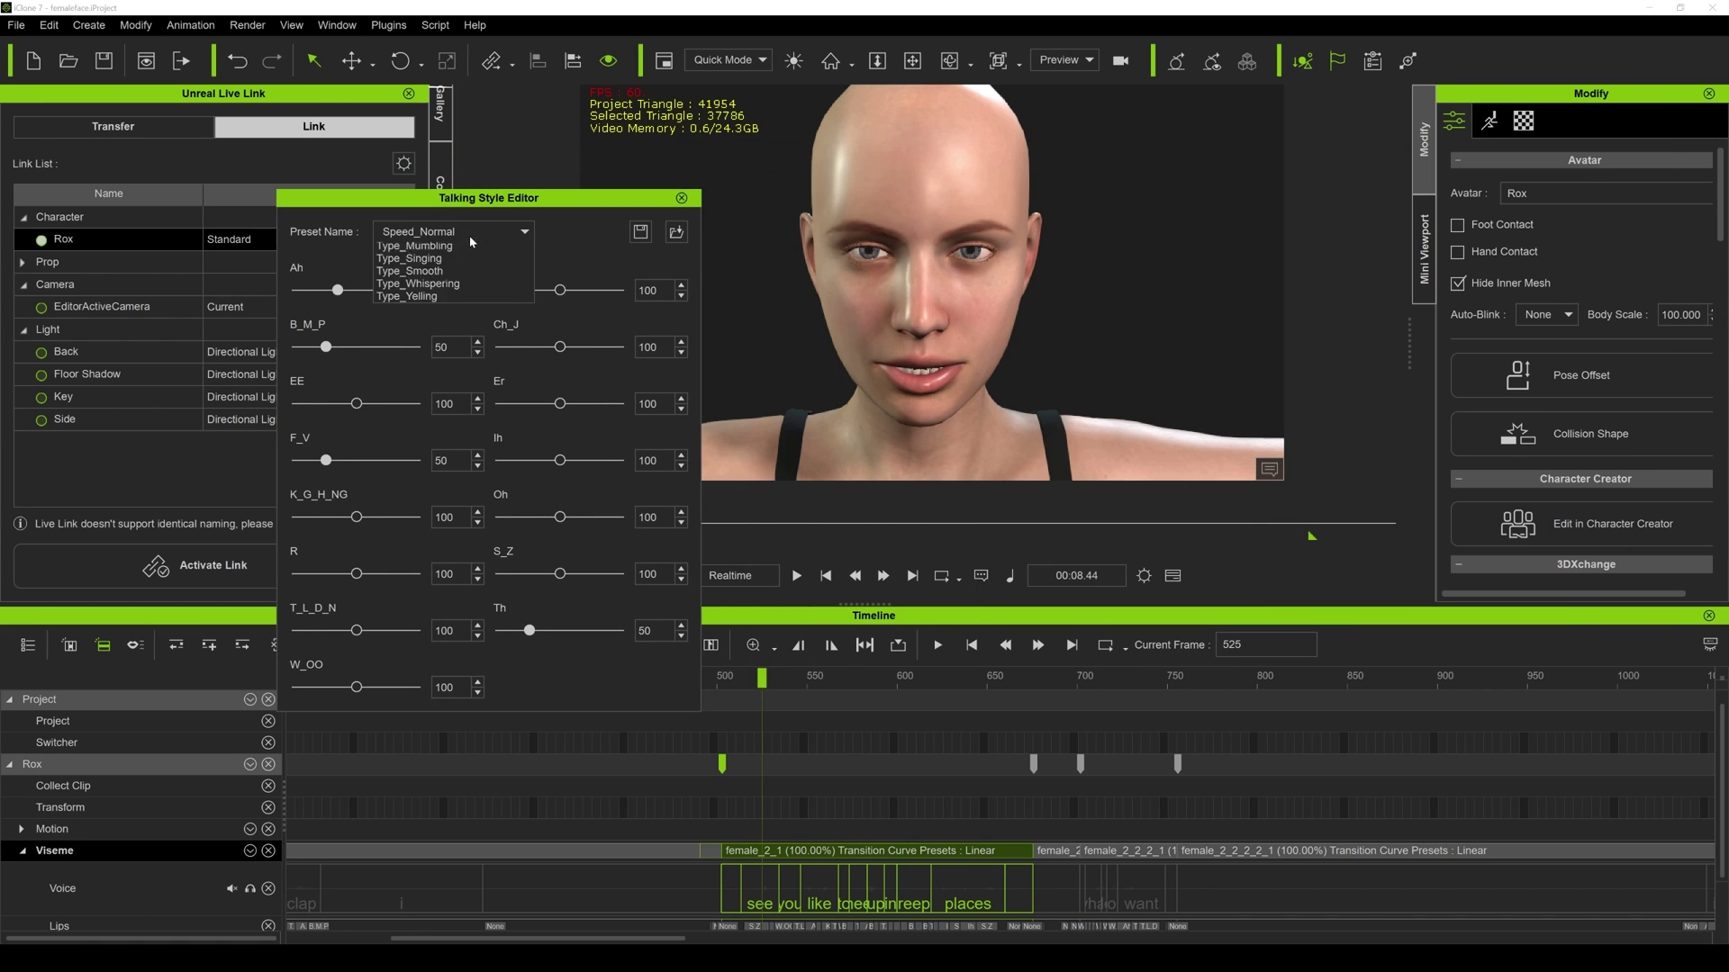
pyautogui.click(469, 235)
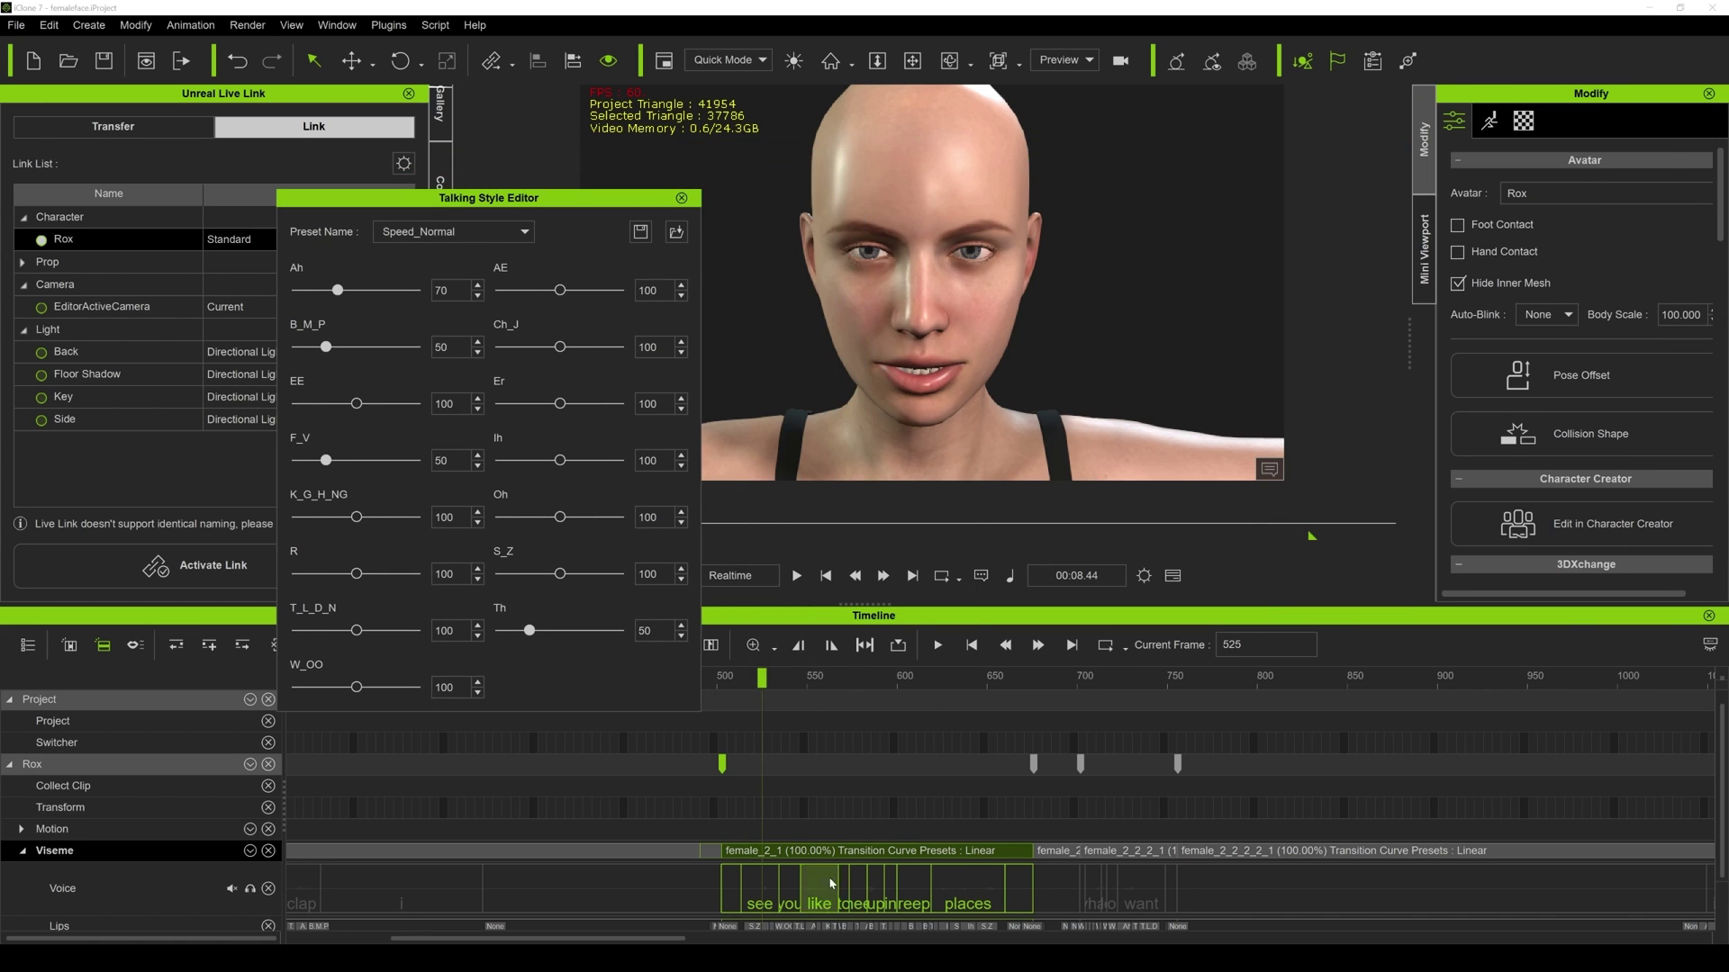
# Scrub to frame 541, try W_OO at 200 then 0, and select the female_2_1 clip.
pyautogui.scroll(4, 1046, 692)
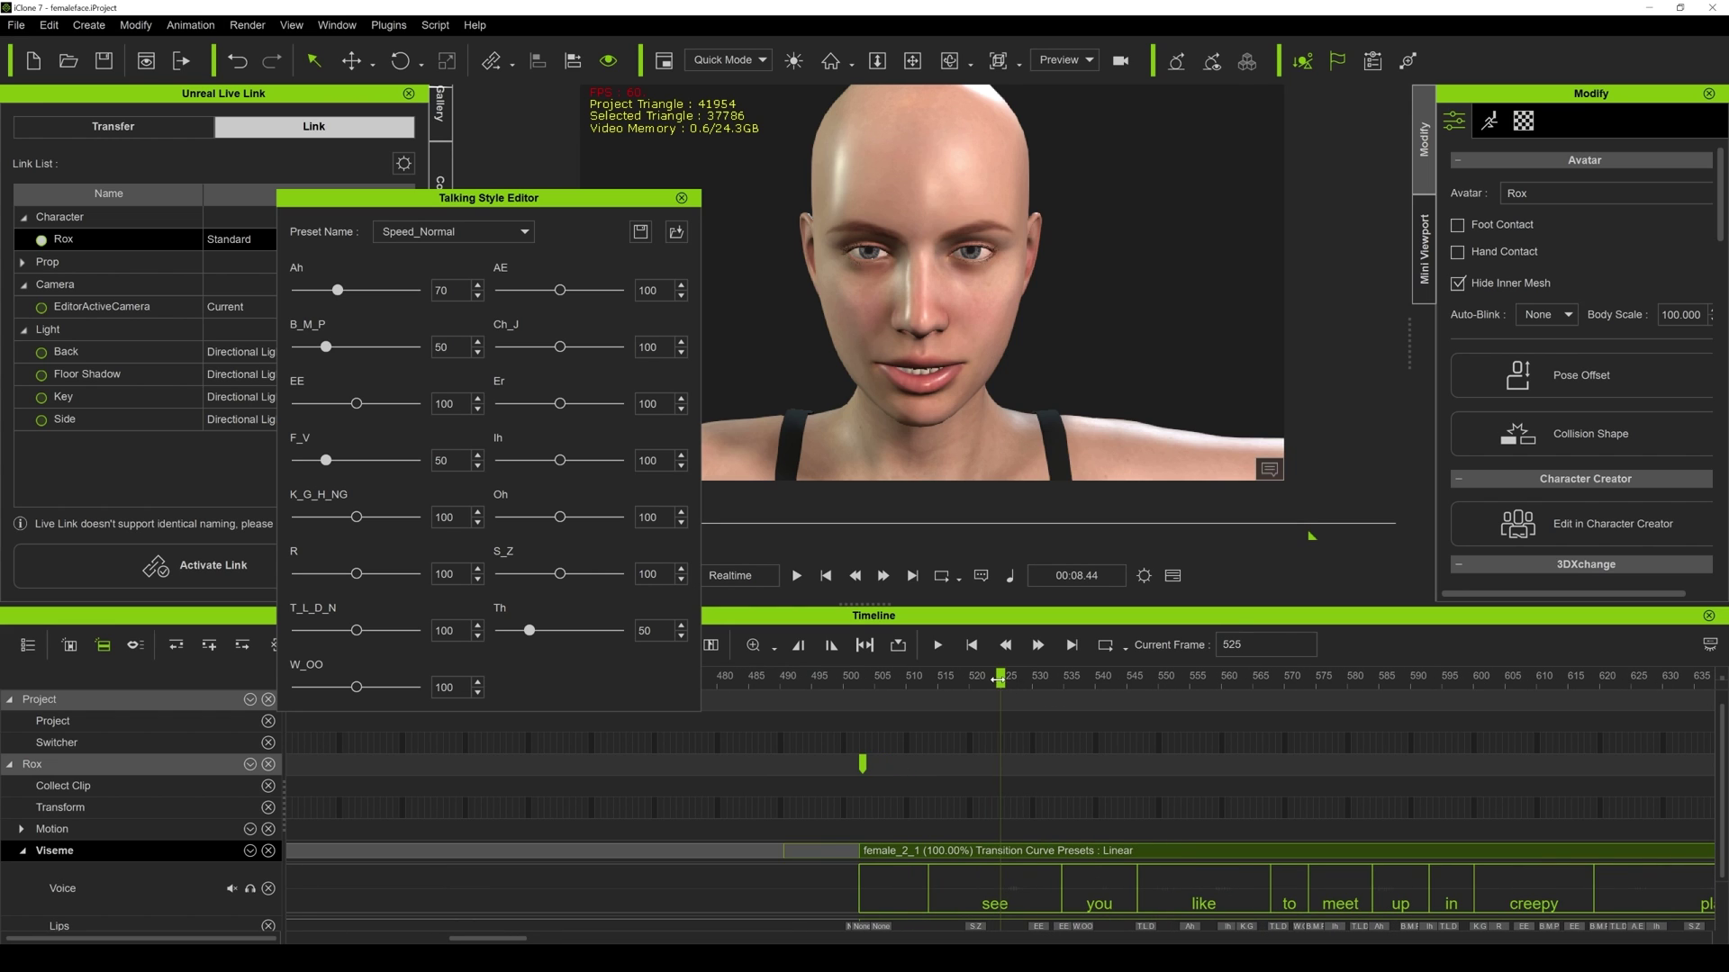
pyautogui.moveTo(998, 679); pyautogui.dragTo(1100, 694)
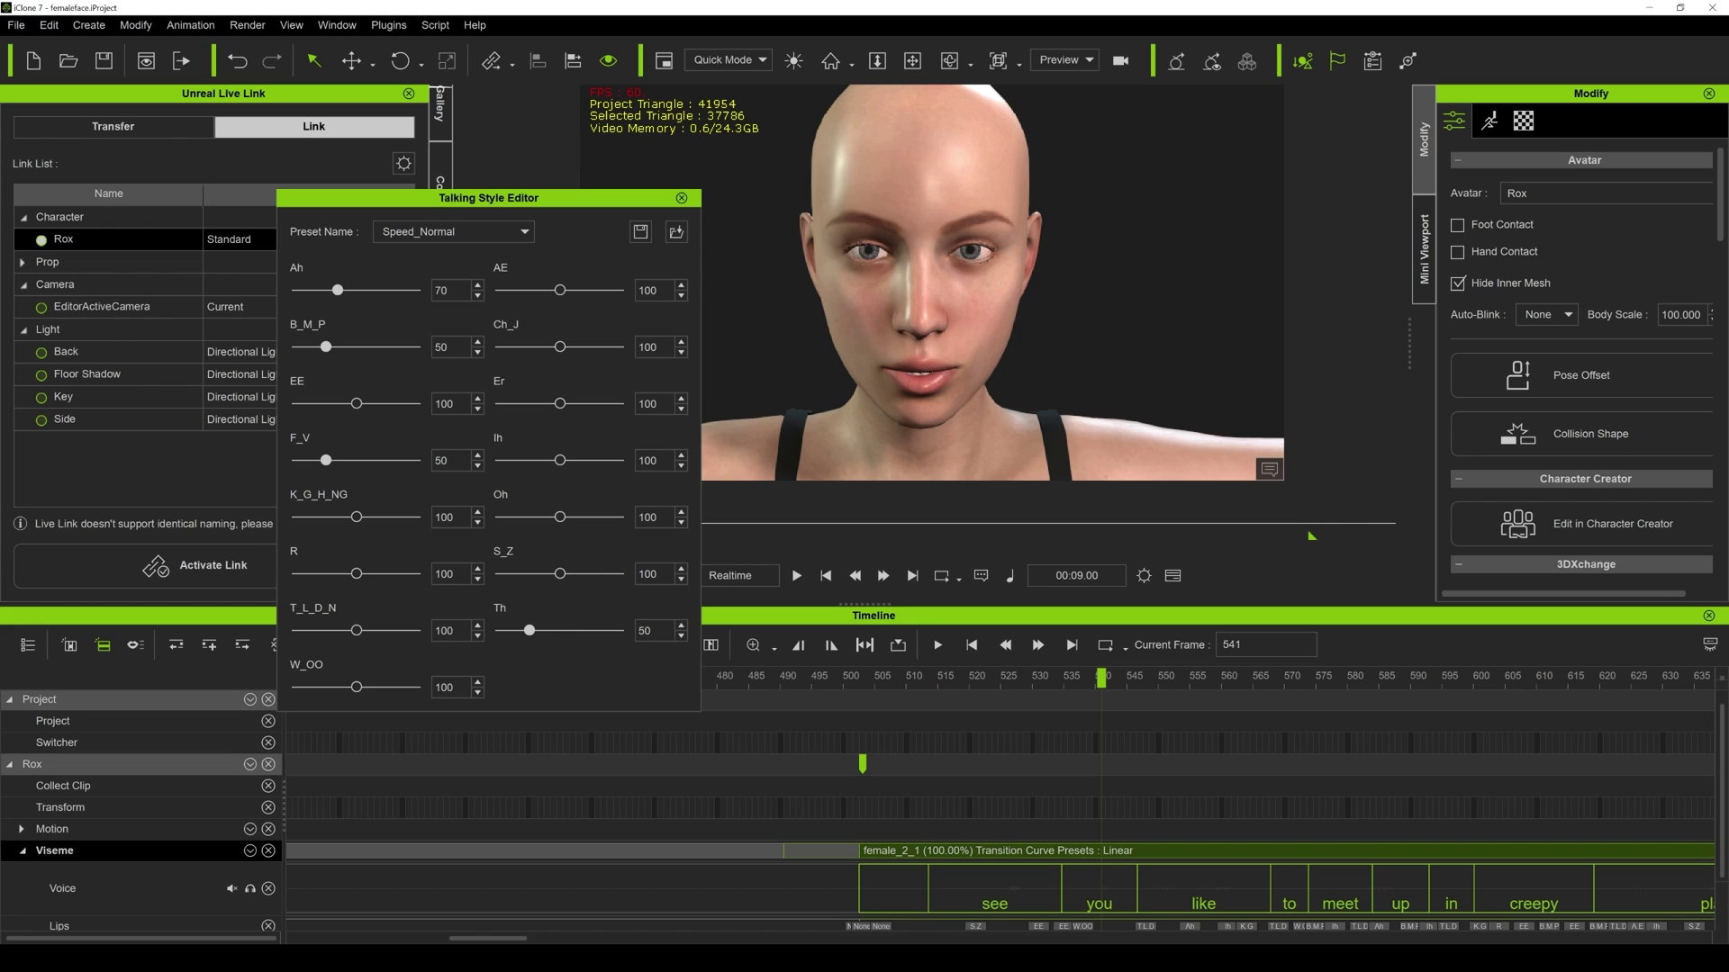
pyautogui.moveTo(357, 688); pyautogui.dragTo(576, 701)
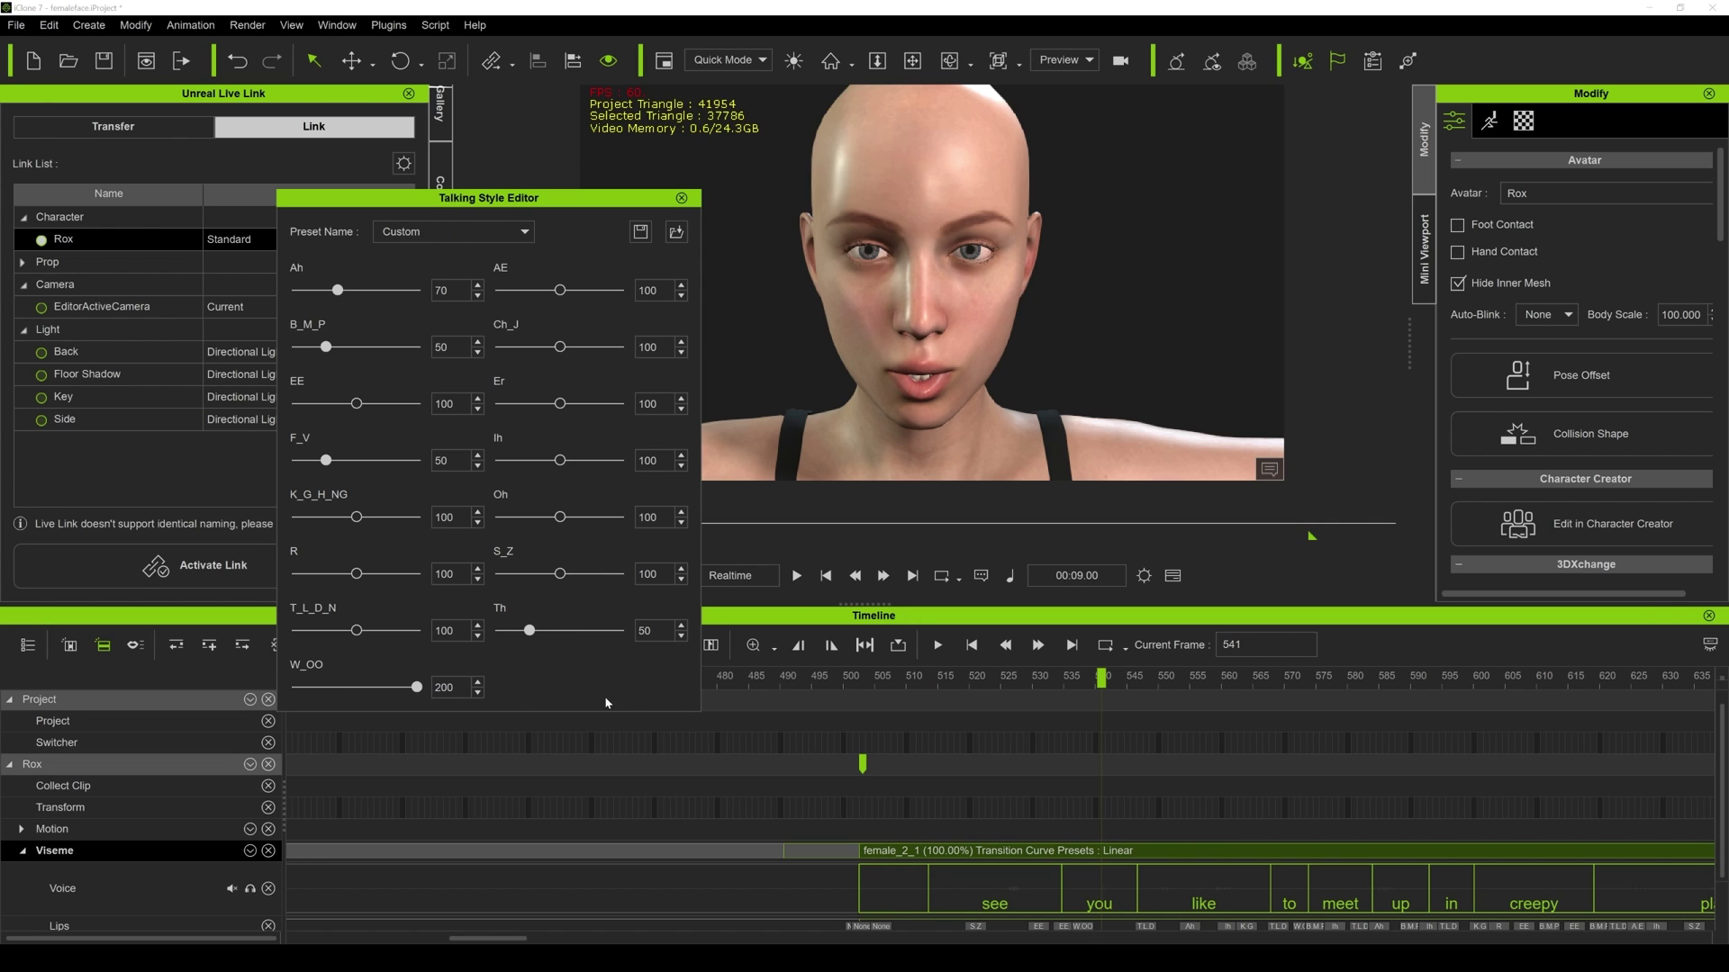
pyautogui.moveTo(416, 688); pyautogui.dragTo(357, 689)
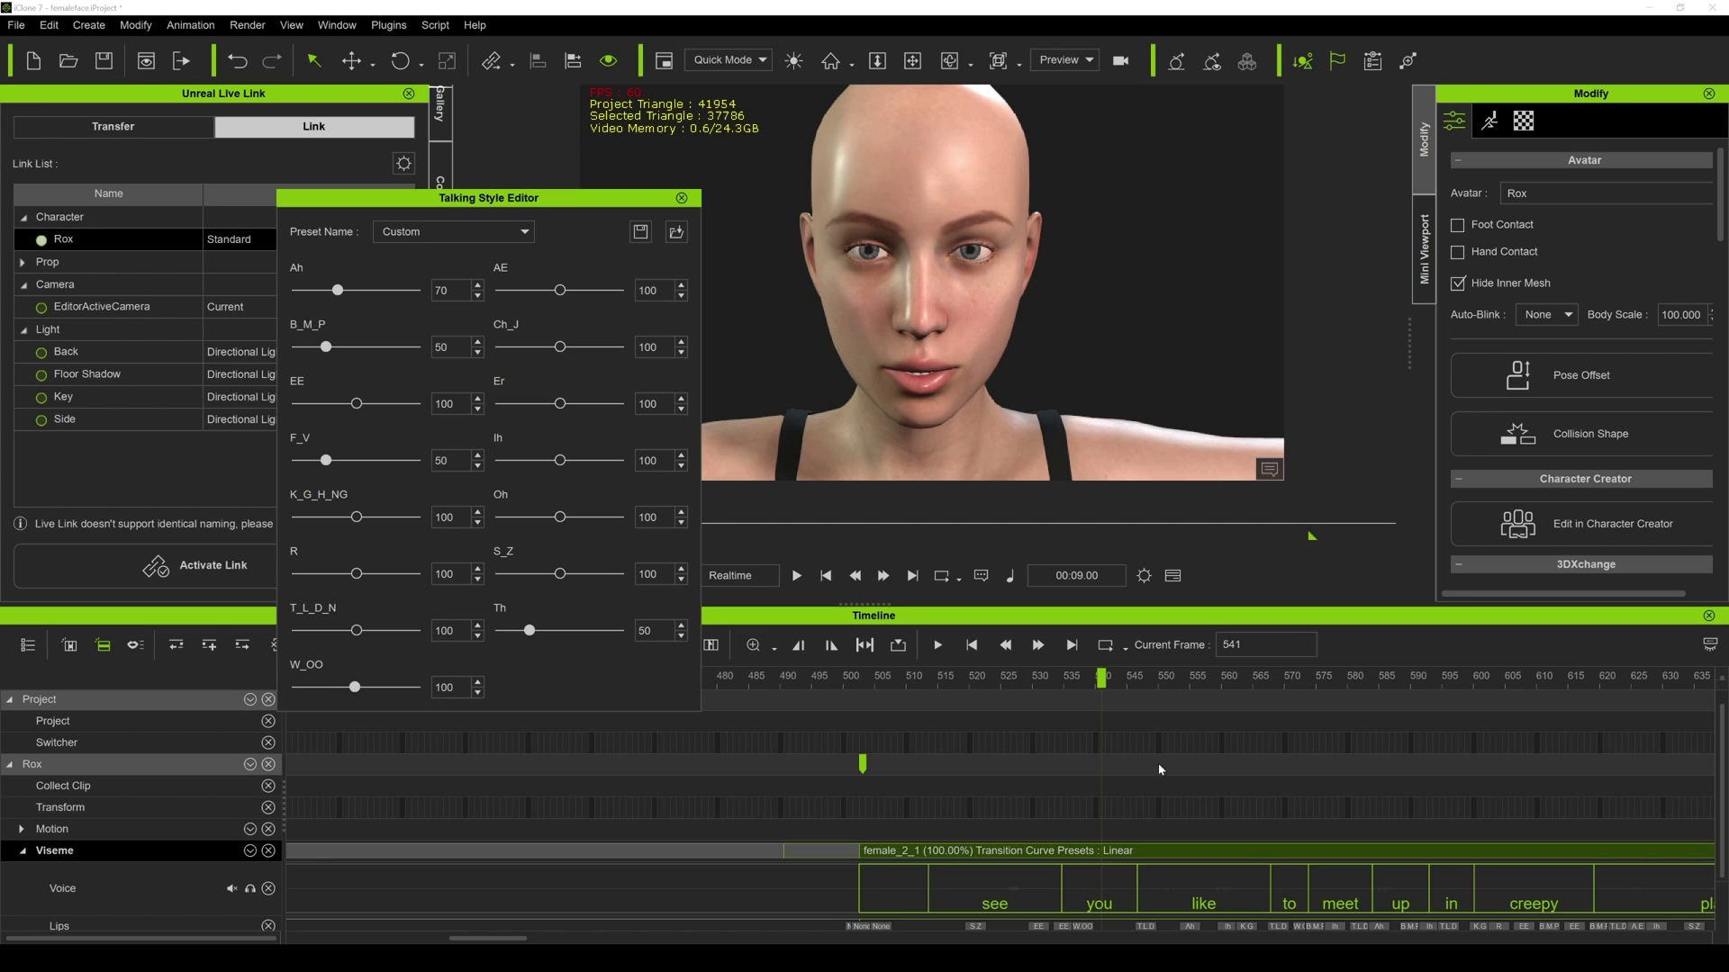
pyautogui.scroll(-2, 1160, 770)
pyautogui.click(1085, 873)
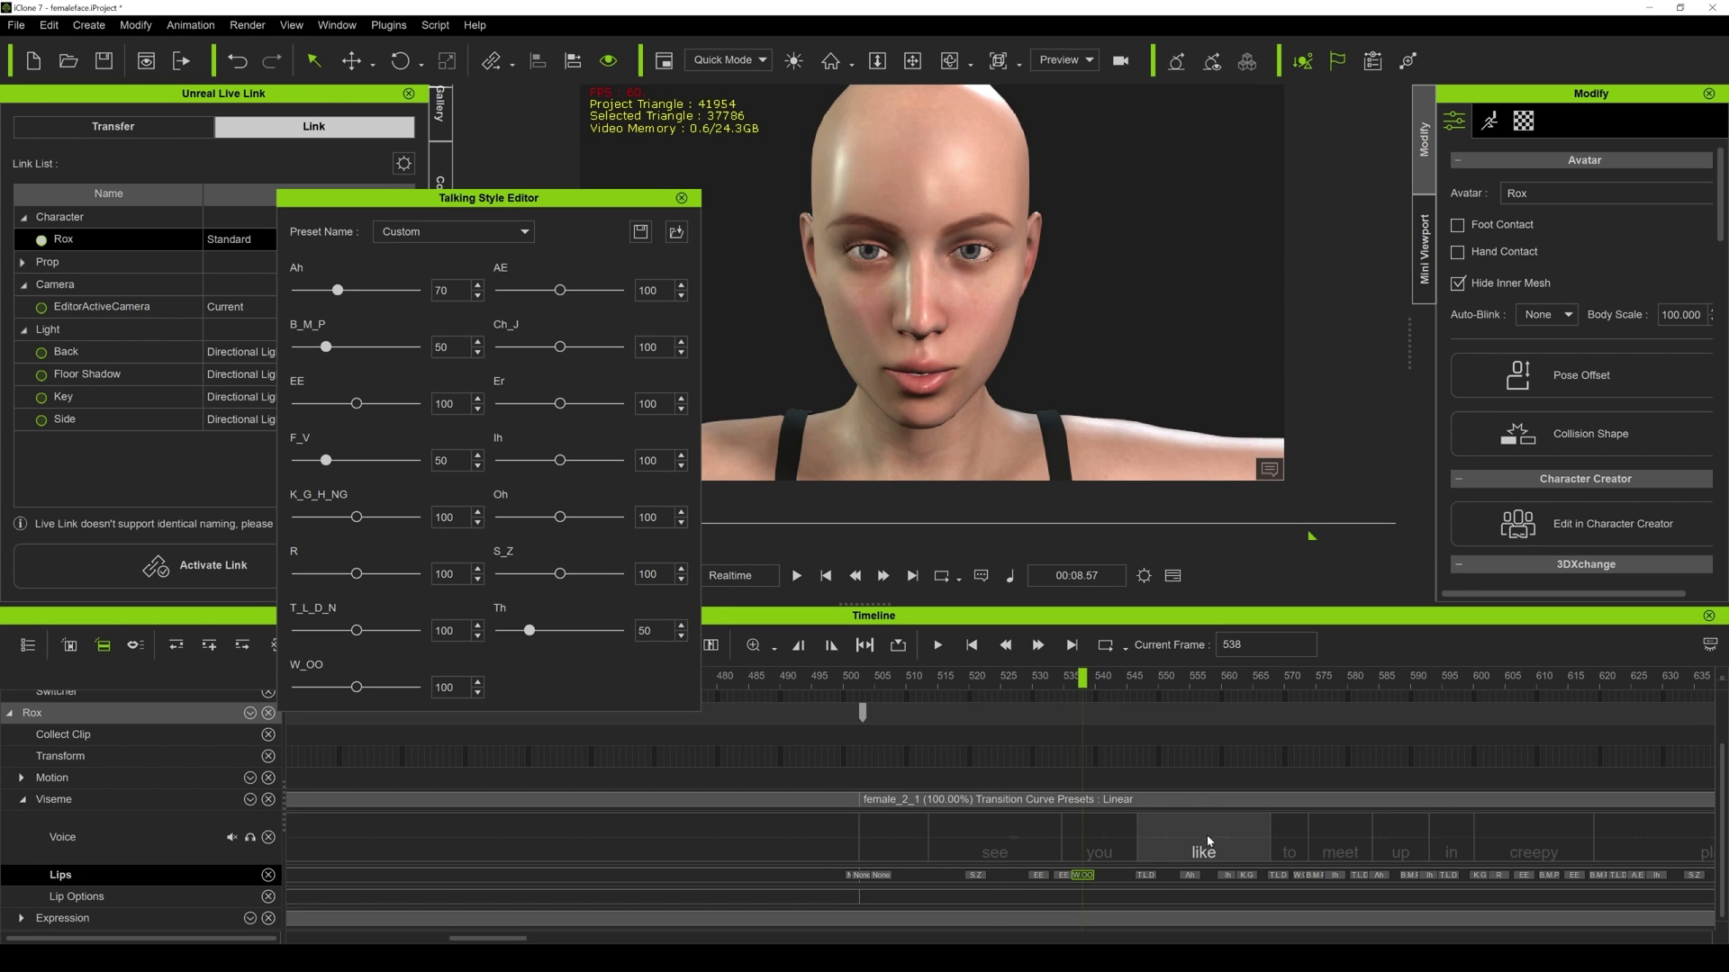
pyautogui.scroll(-1, 1260, 851)
pyautogui.scroll(-2, 1355, 851)
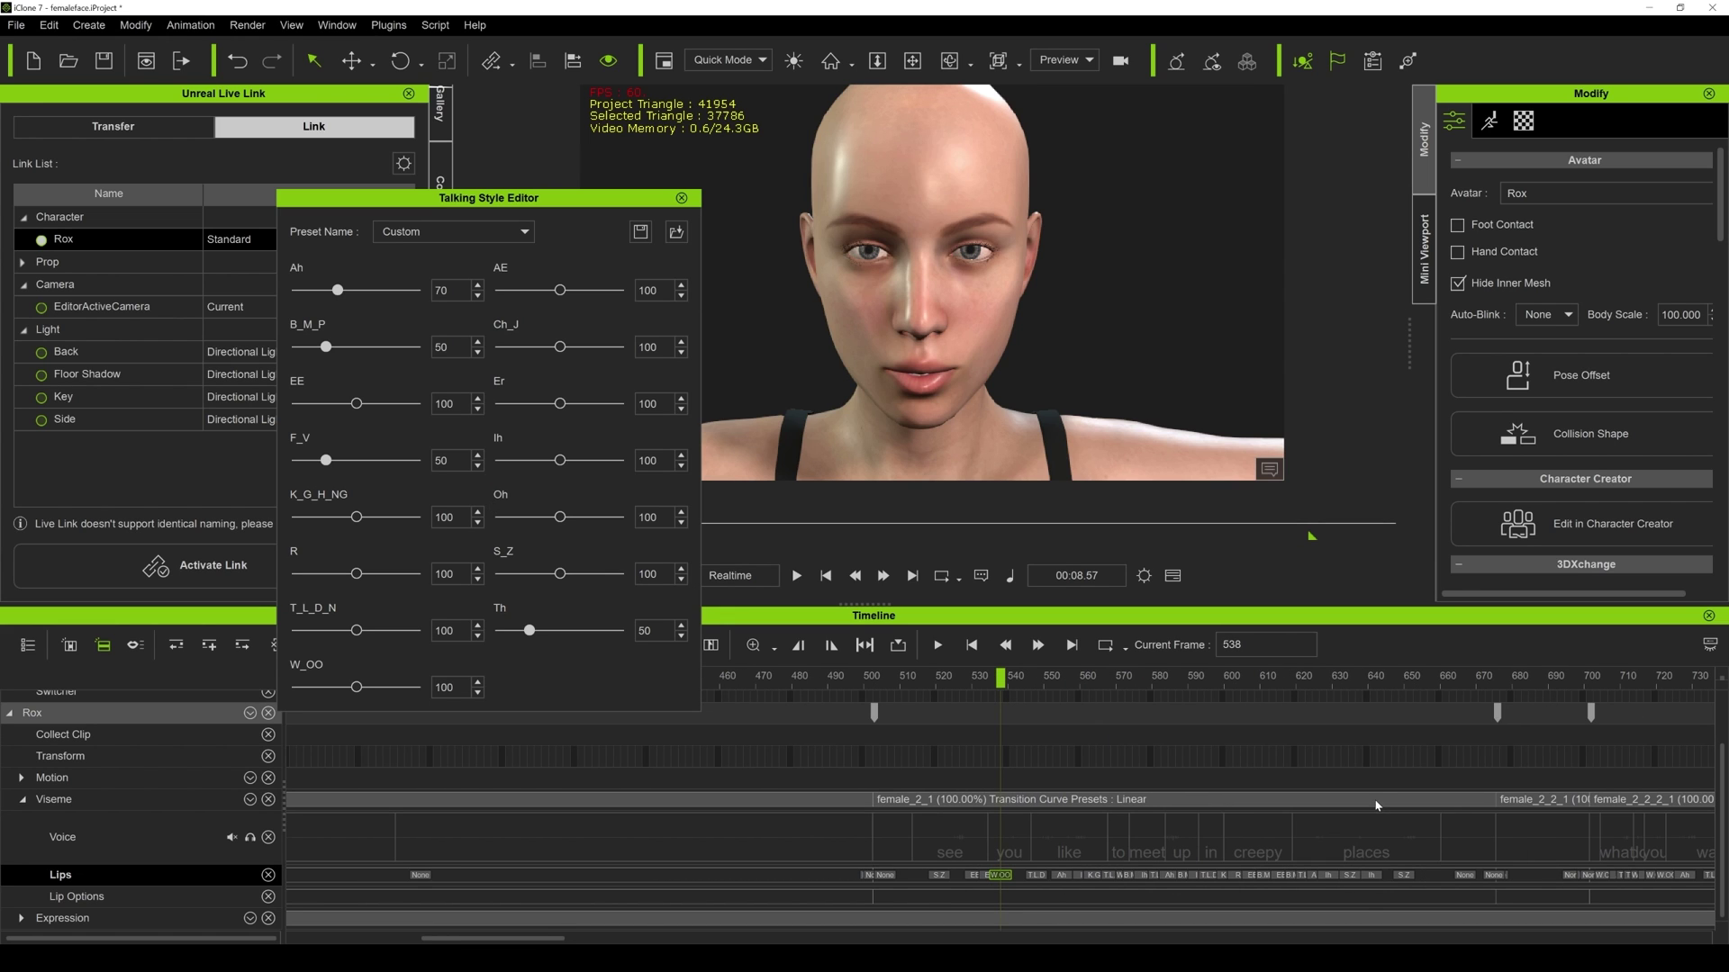
pyautogui.click(1375, 833)
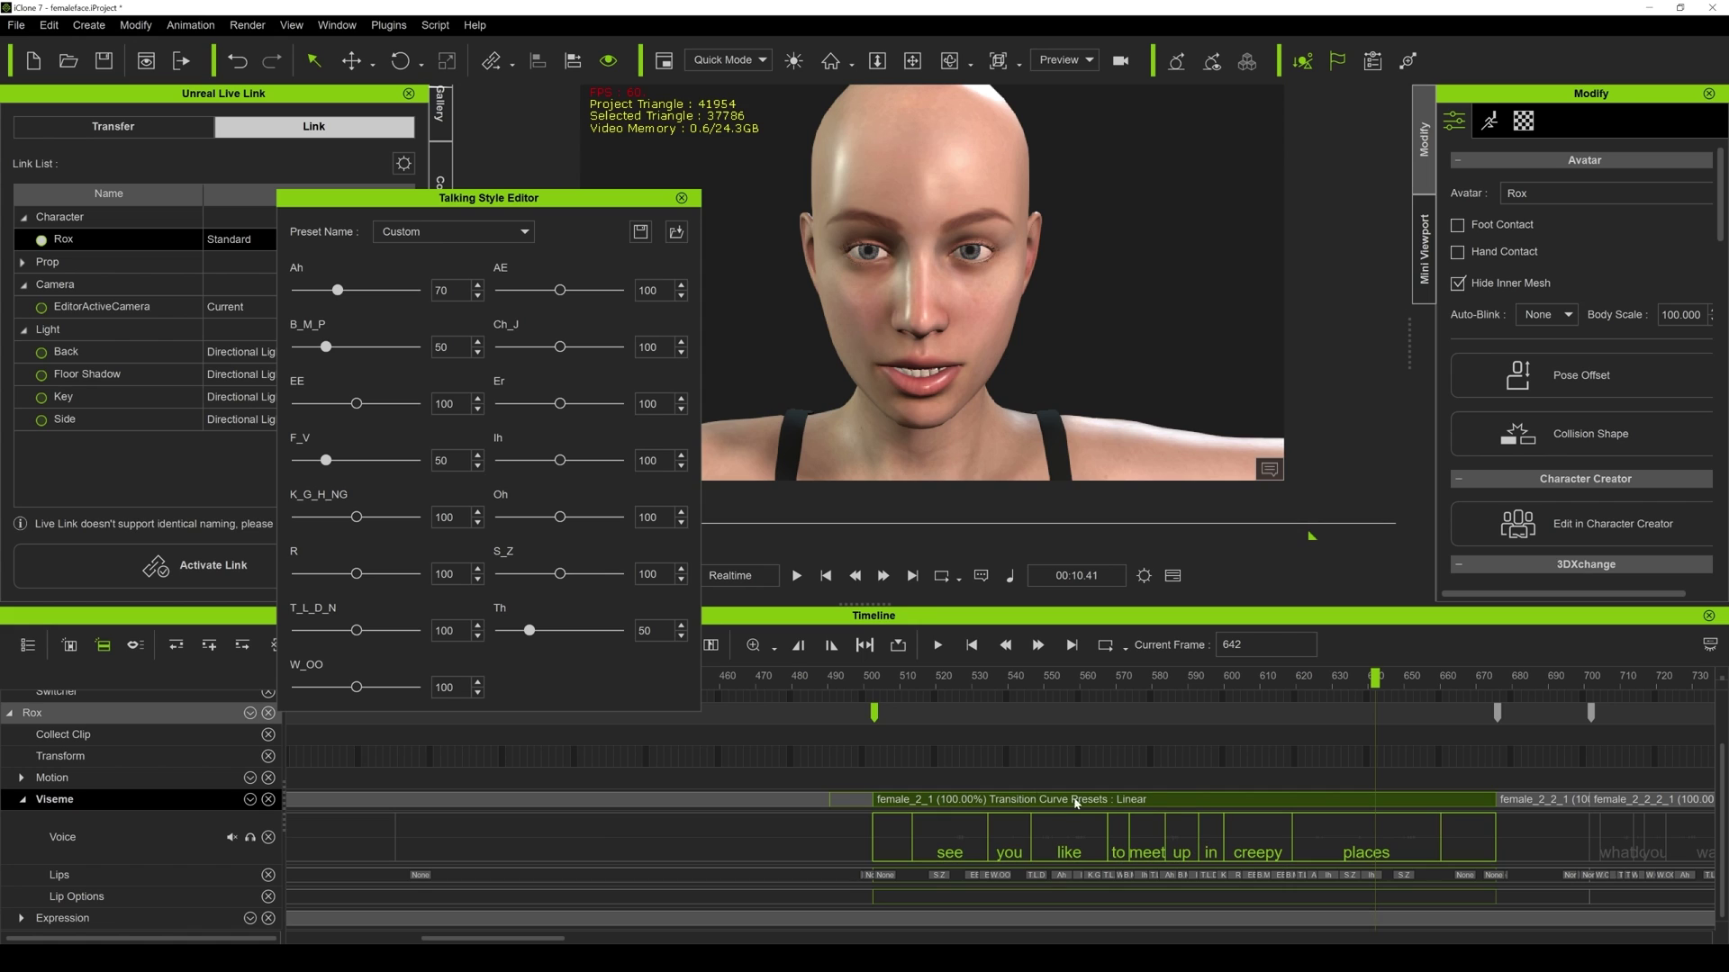
# Compare with the female_2_2_1 clip's style, then set female_2_1's W_OO strength to 100.
pyautogui.moveTo(357, 687); pyautogui.dragTo(416, 687)
pyautogui.click(1551, 807)
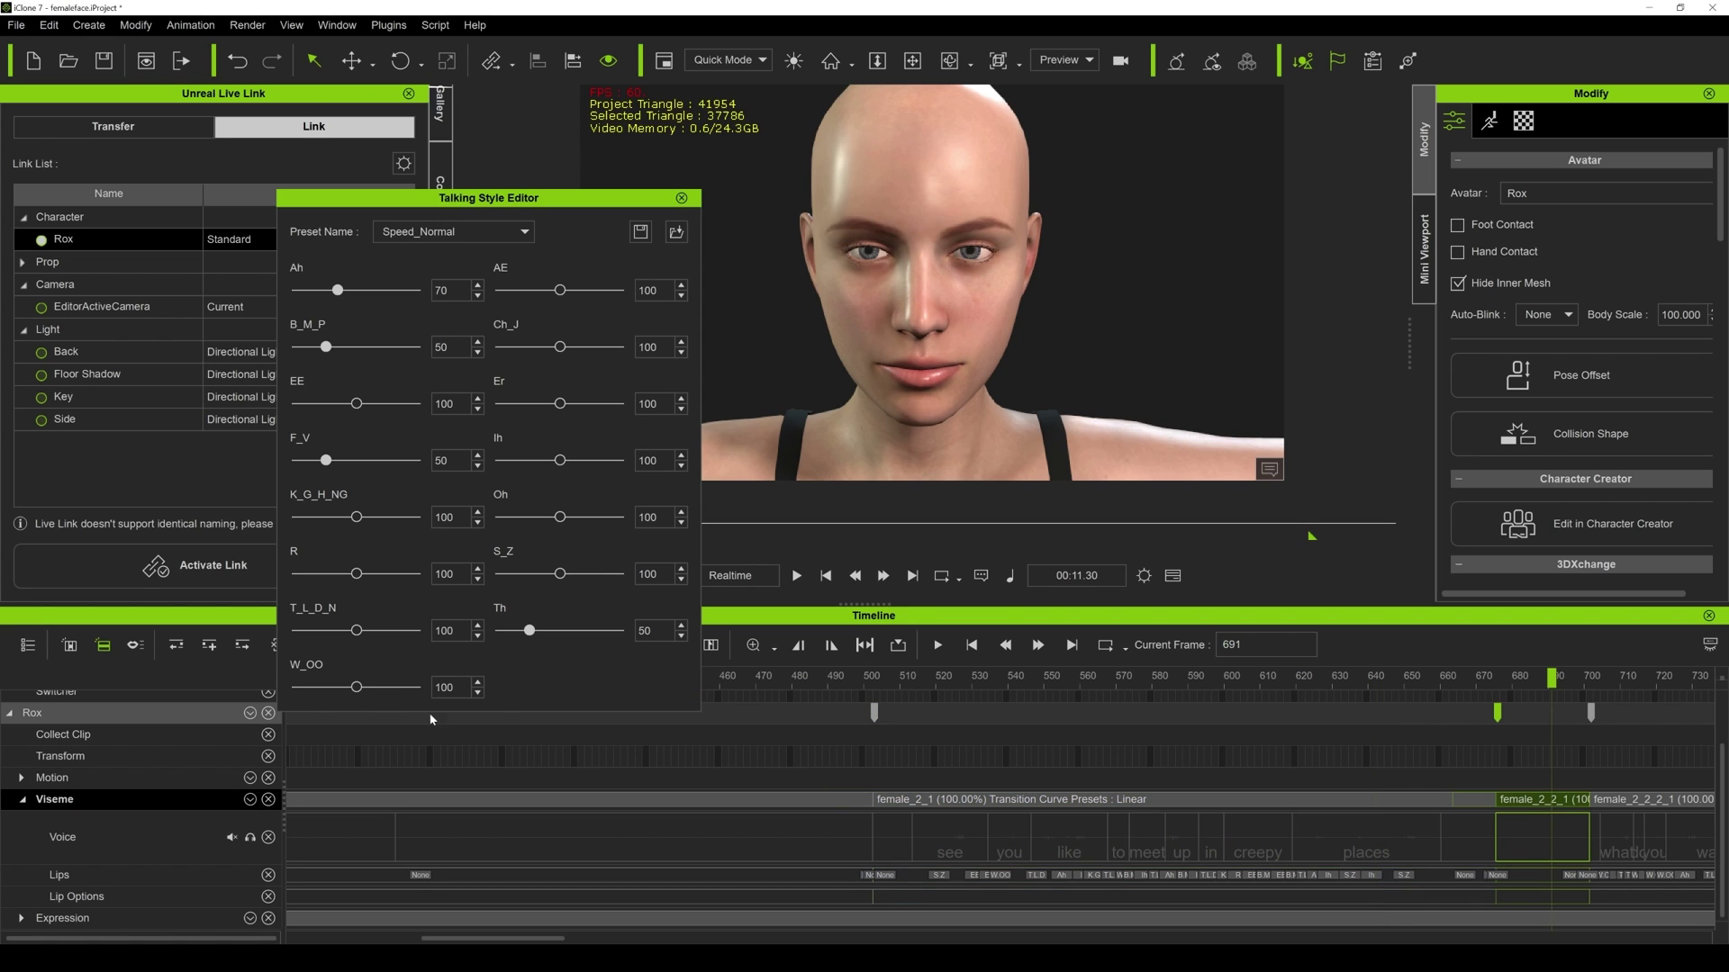
pyautogui.click(1024, 802)
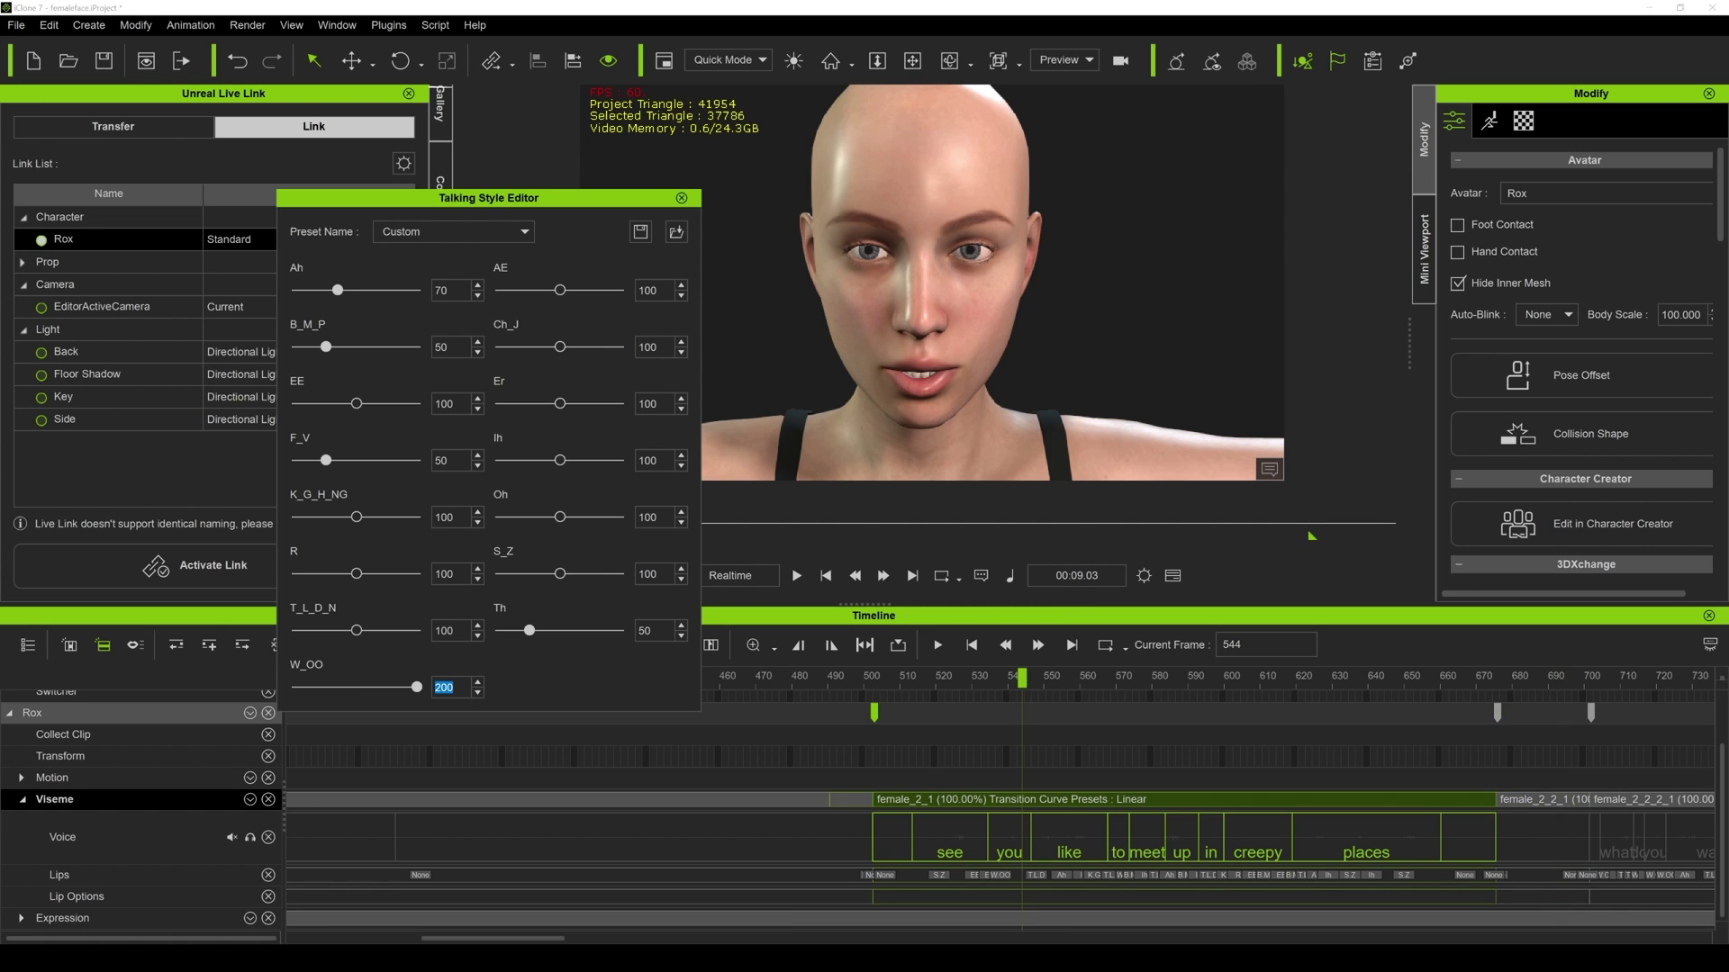
pyautogui.write('100')
pyautogui.click(913, 682)
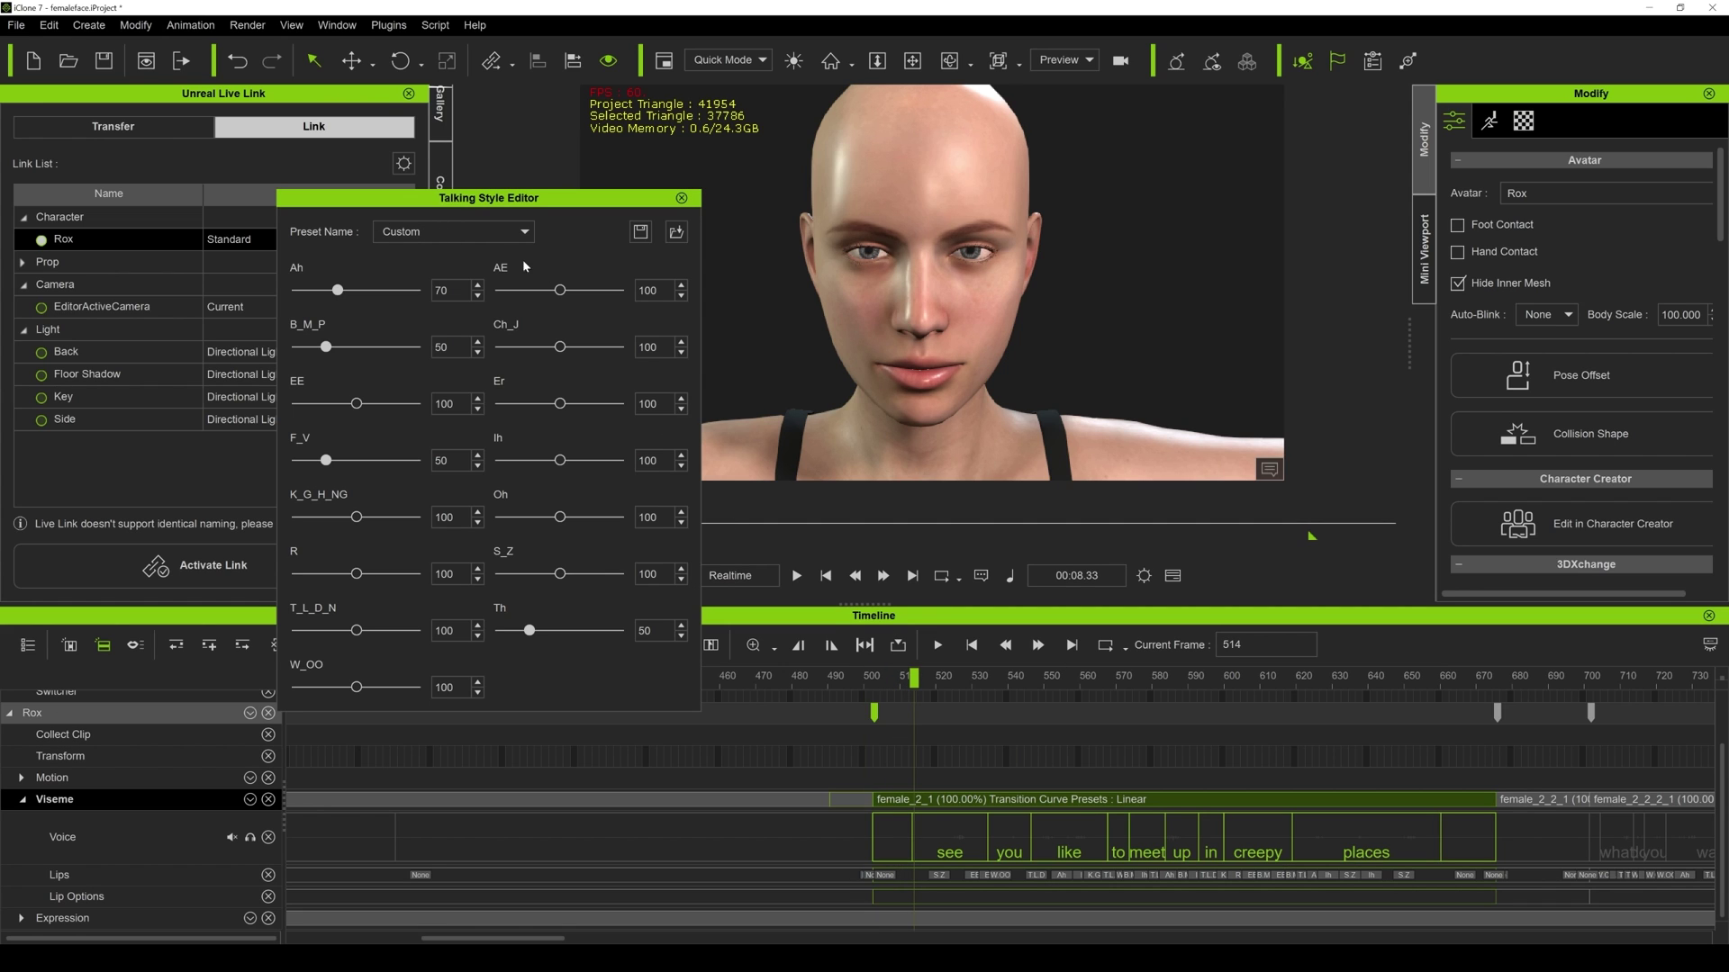
# Apply the Speed_Normal talking style preset and scrub through the speech to preview it.
pyautogui.click(505, 233)
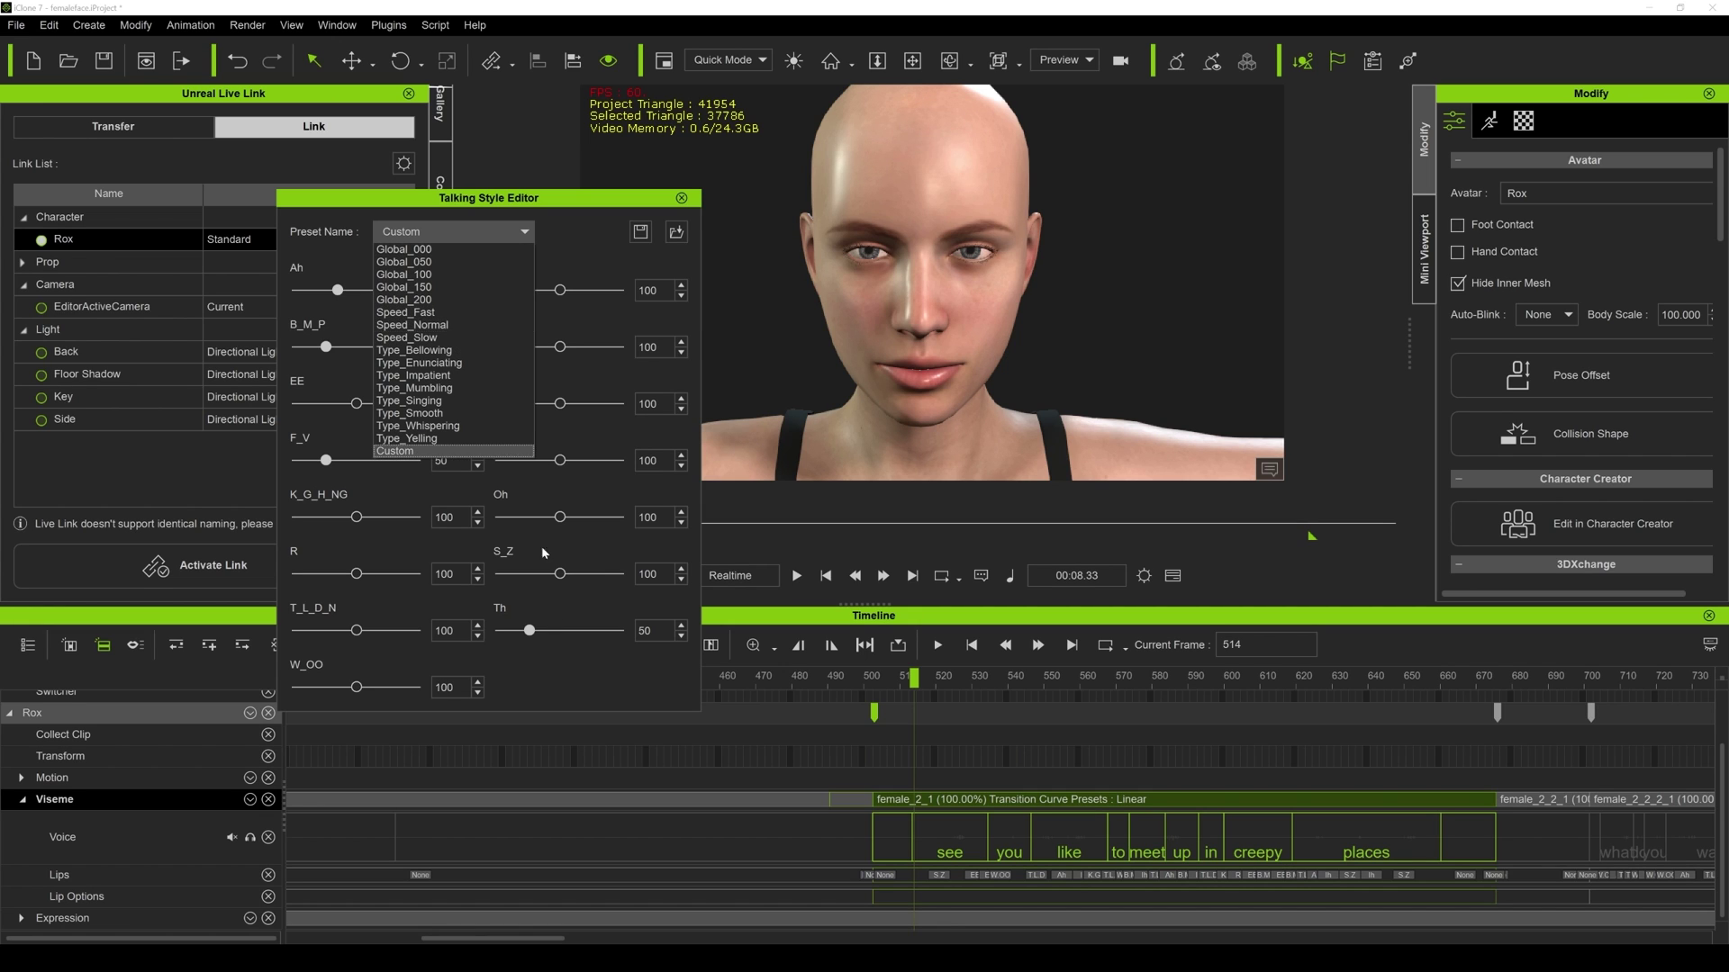
pyautogui.click(556, 475)
pyautogui.click(500, 233)
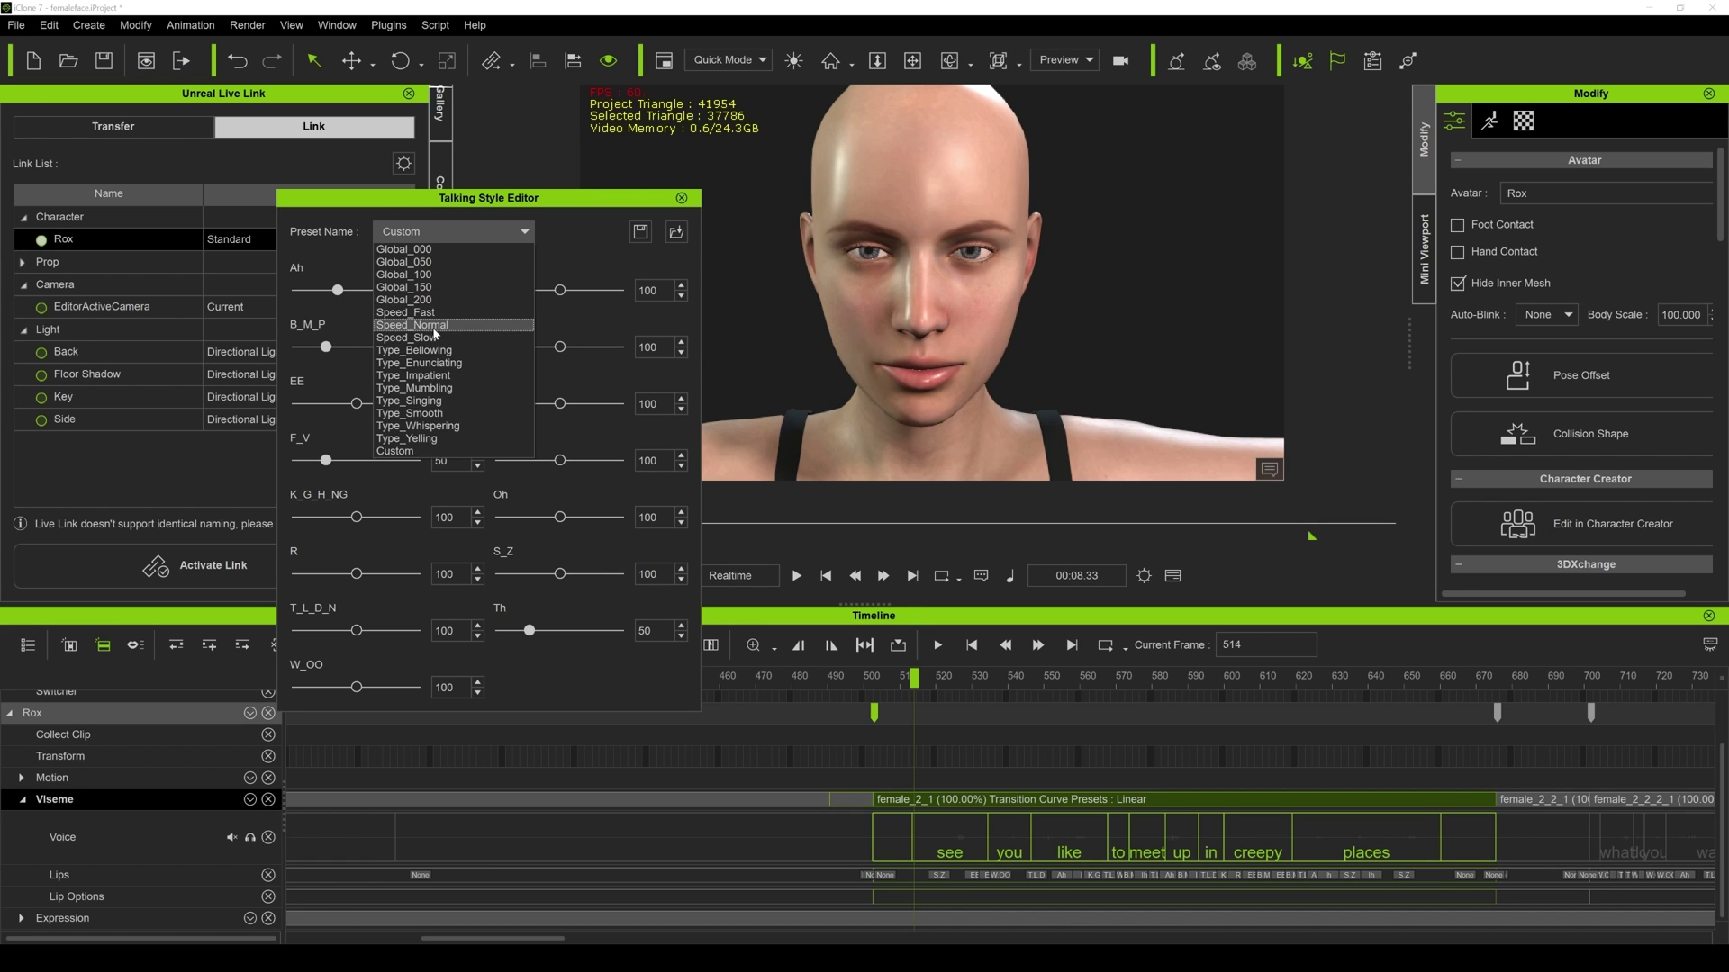
pyautogui.click(423, 329)
pyautogui.moveTo(862, 680); pyautogui.dragTo(1396, 693)
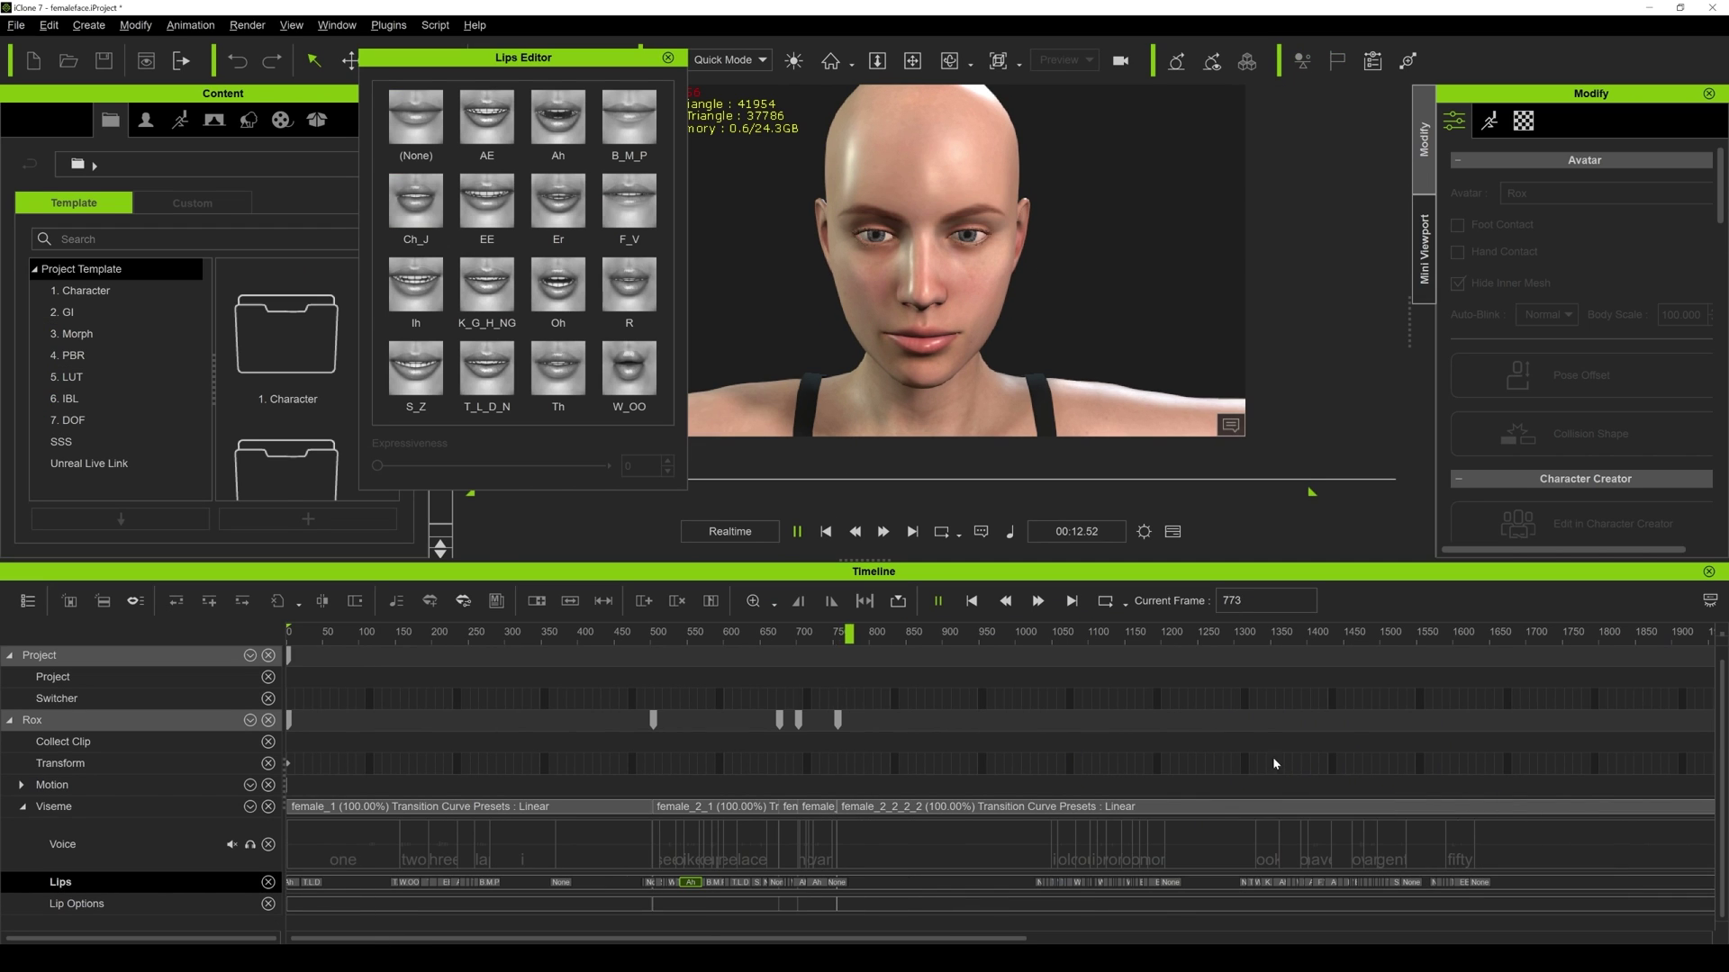
# Place the playhead at frame 1023 and play back Rox's lip sync.
pyautogui.click(1031, 635)
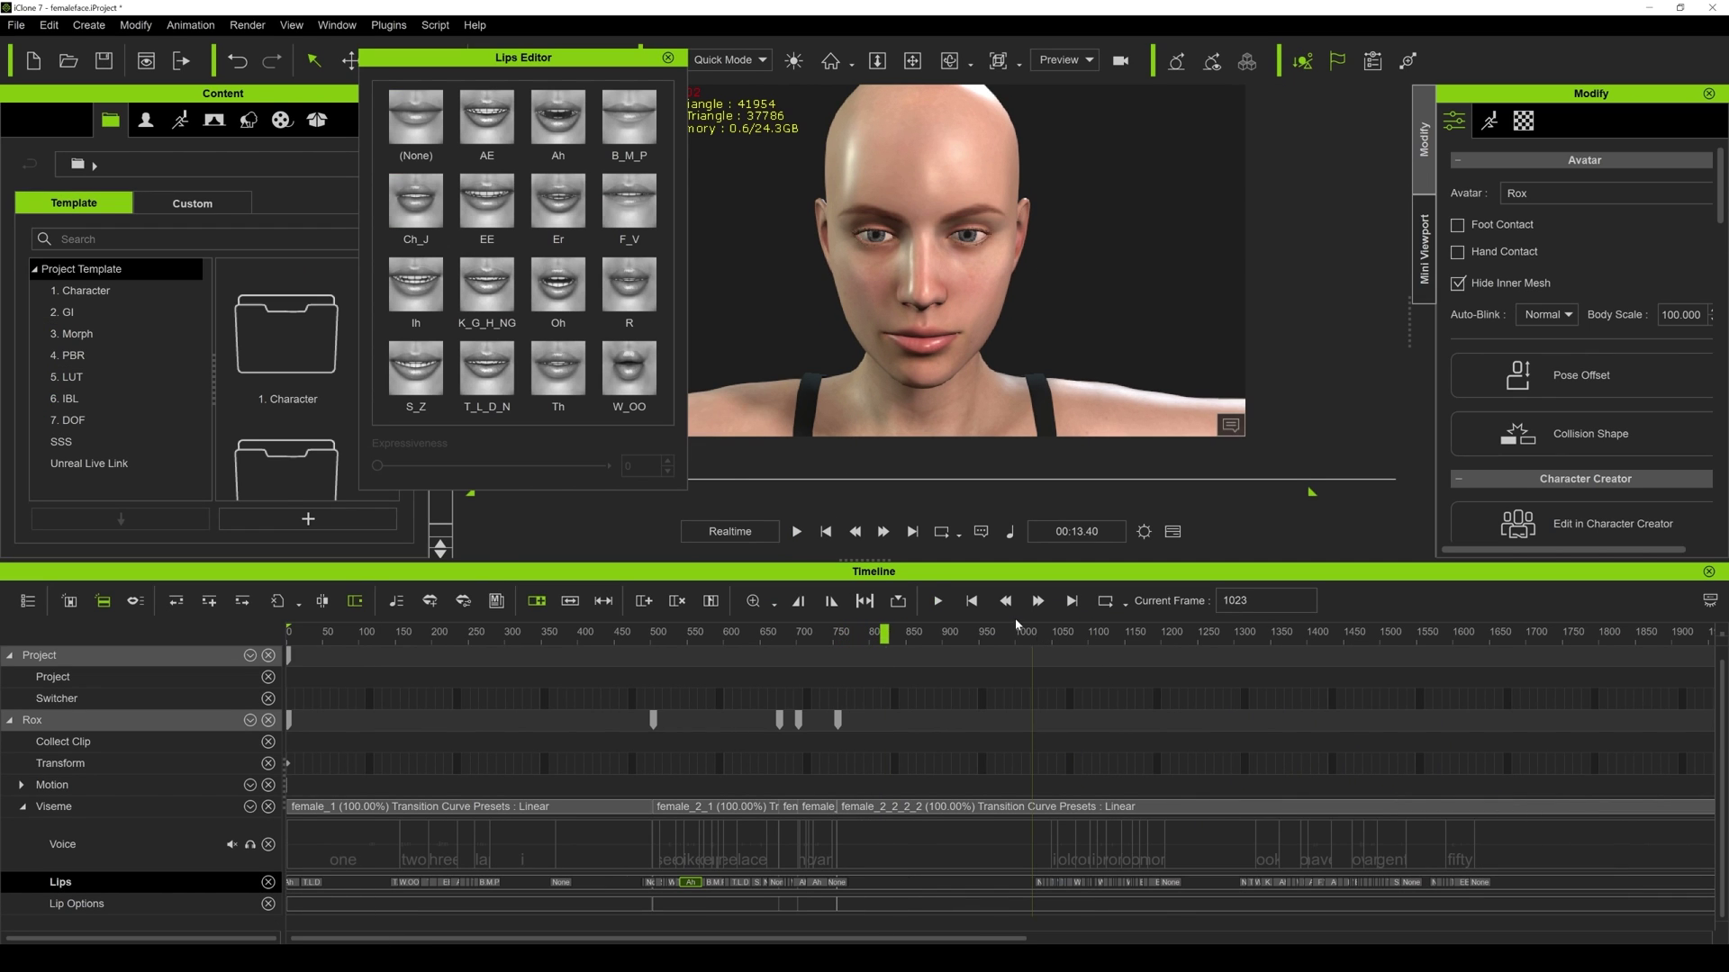
pyautogui.press('space')
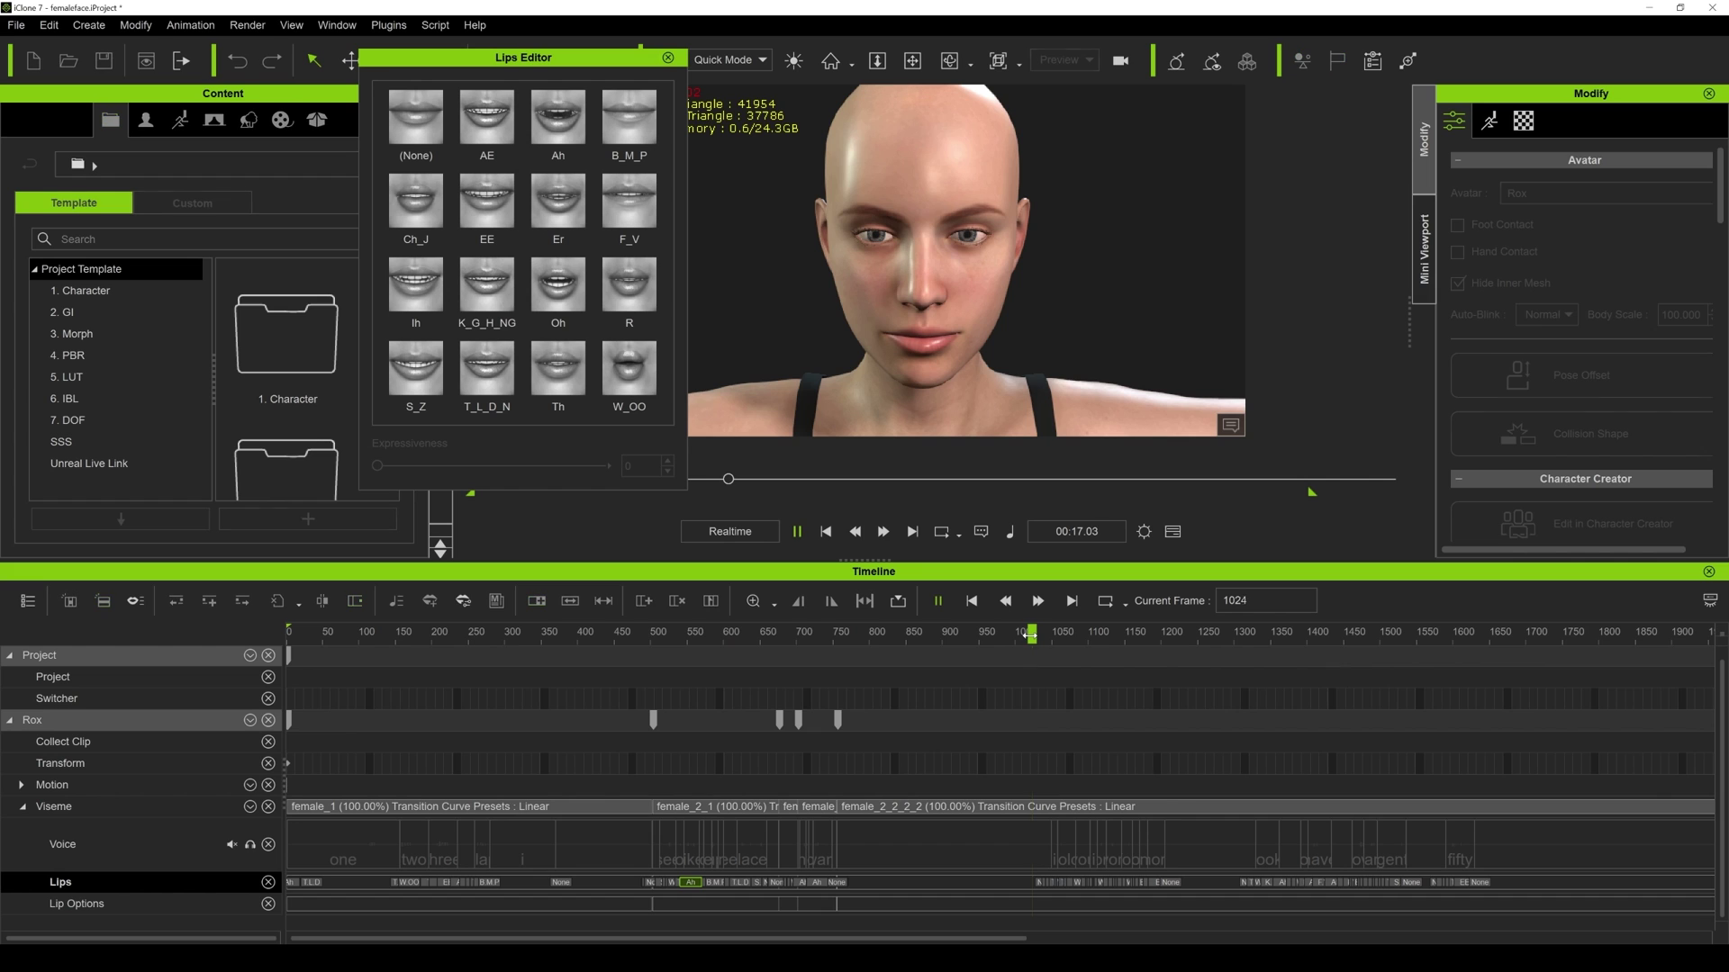
pyautogui.scroll(4, 1153, 682)
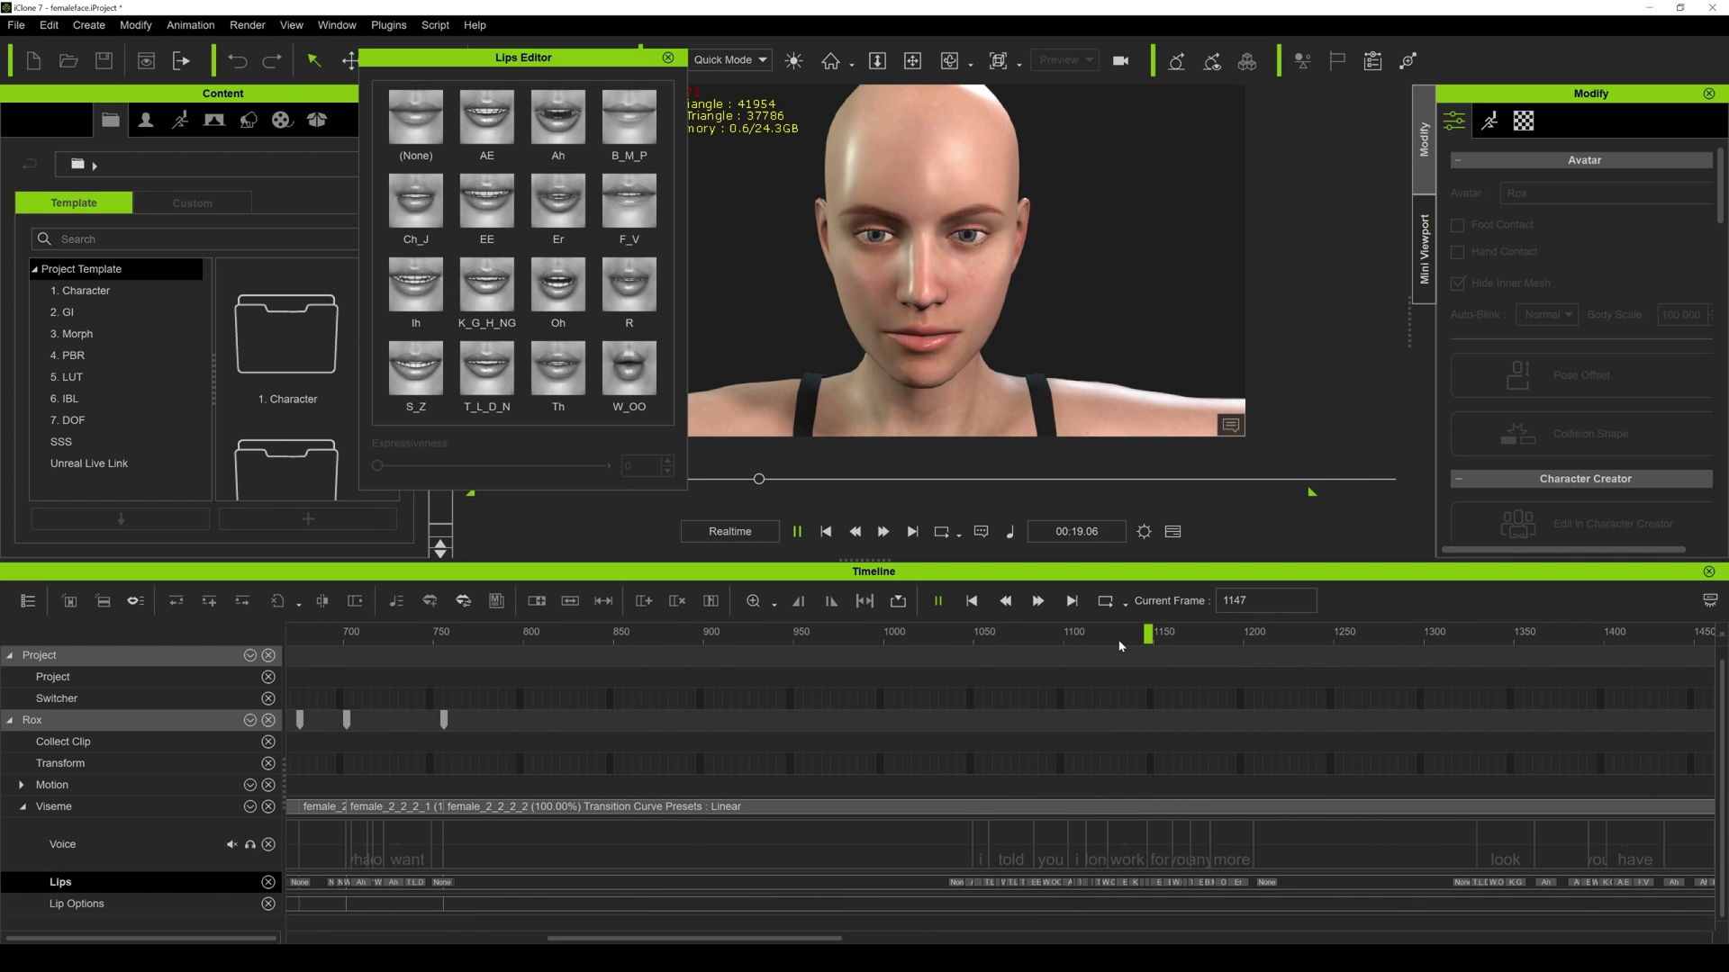
# Return to frame 1046, scrub the speech, and preview the W_OO lip key under 'you'.
pyautogui.press('space')
pyautogui.scroll(3, 1008, 670)
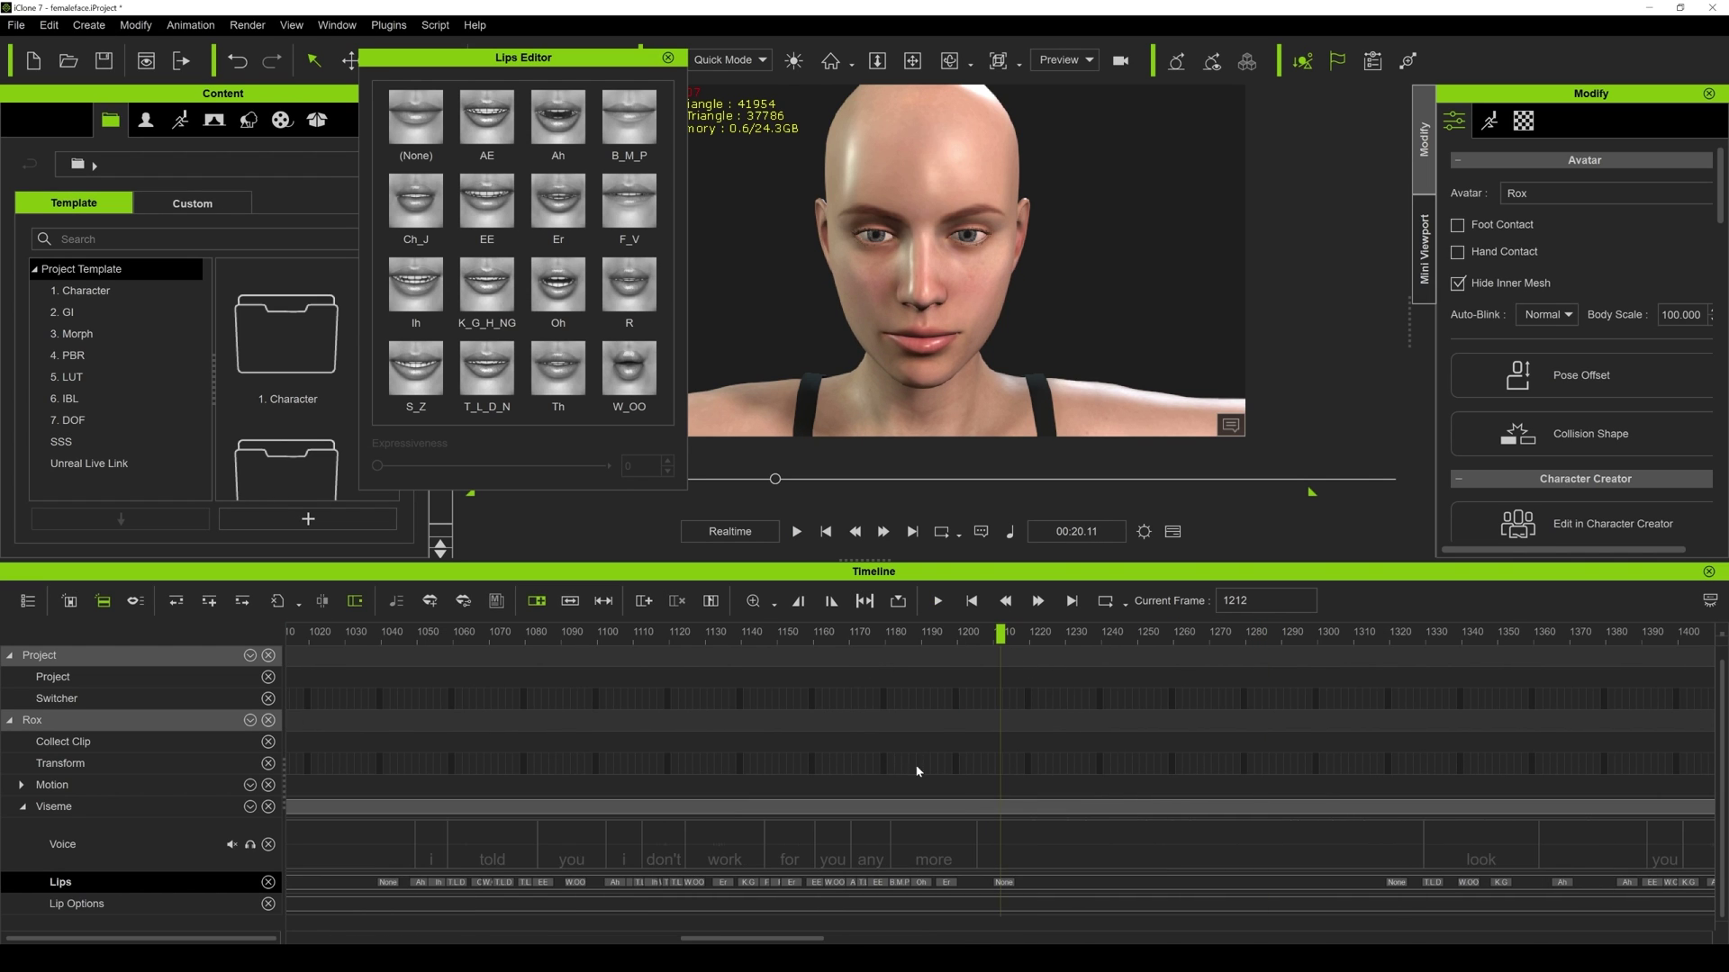
pyautogui.scroll(-2, 803, 942)
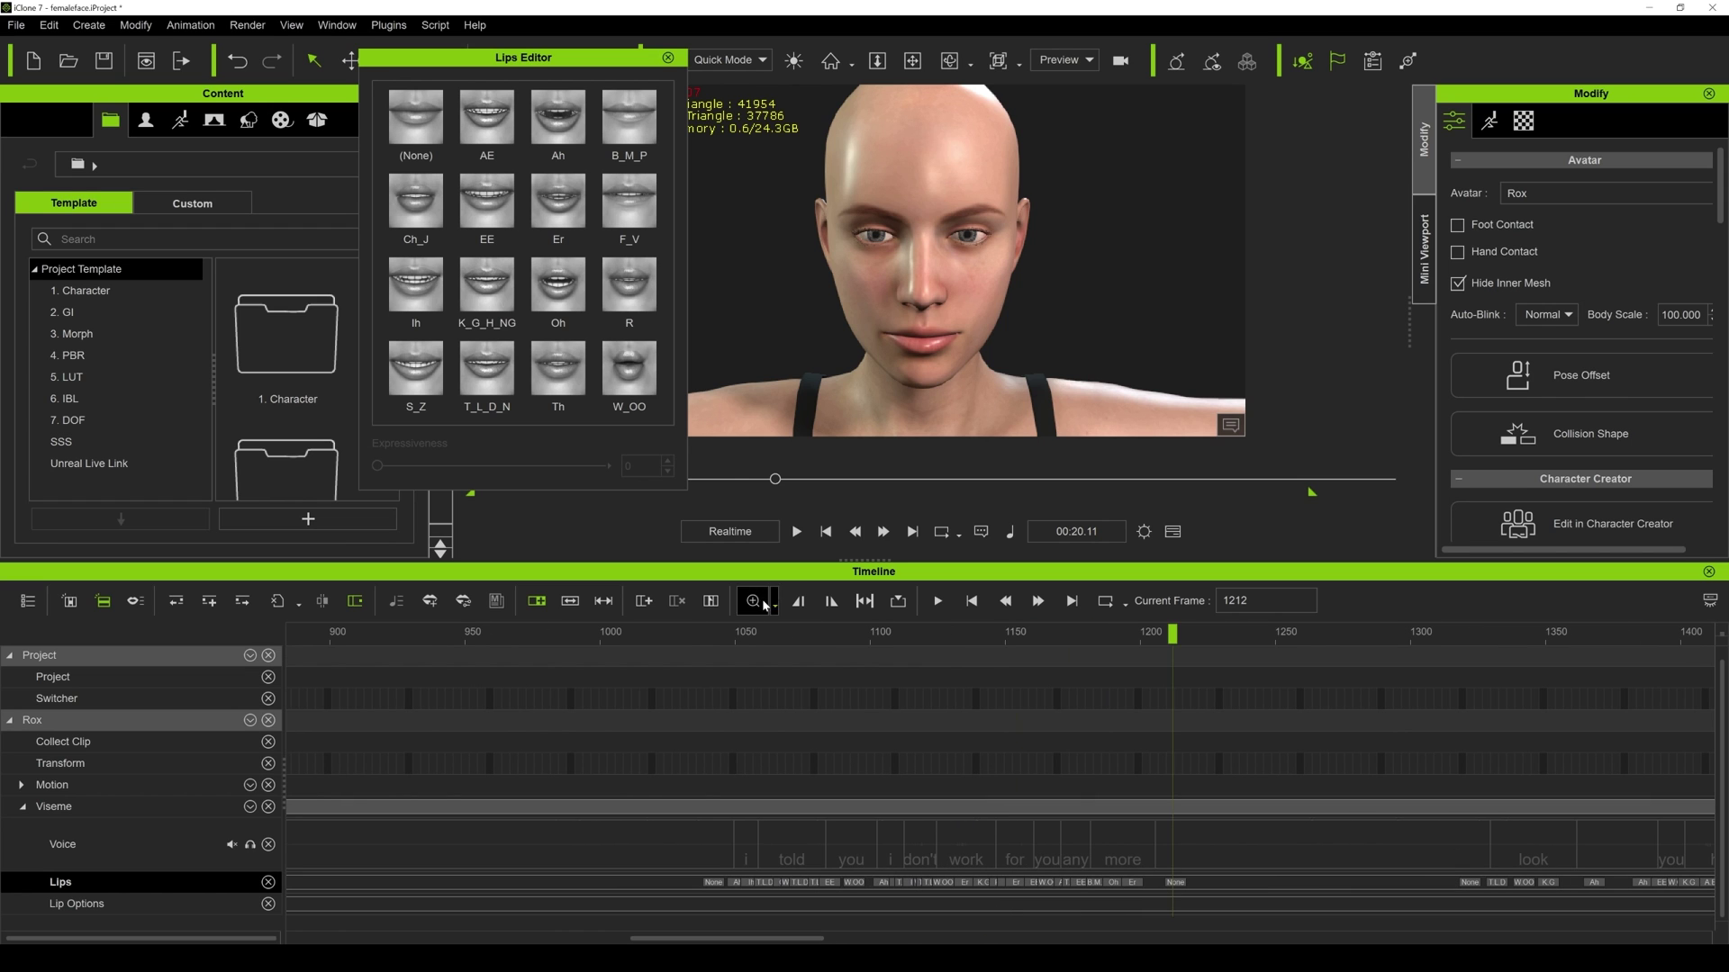
pyautogui.click(744, 636)
pyautogui.scroll(3, 740, 661)
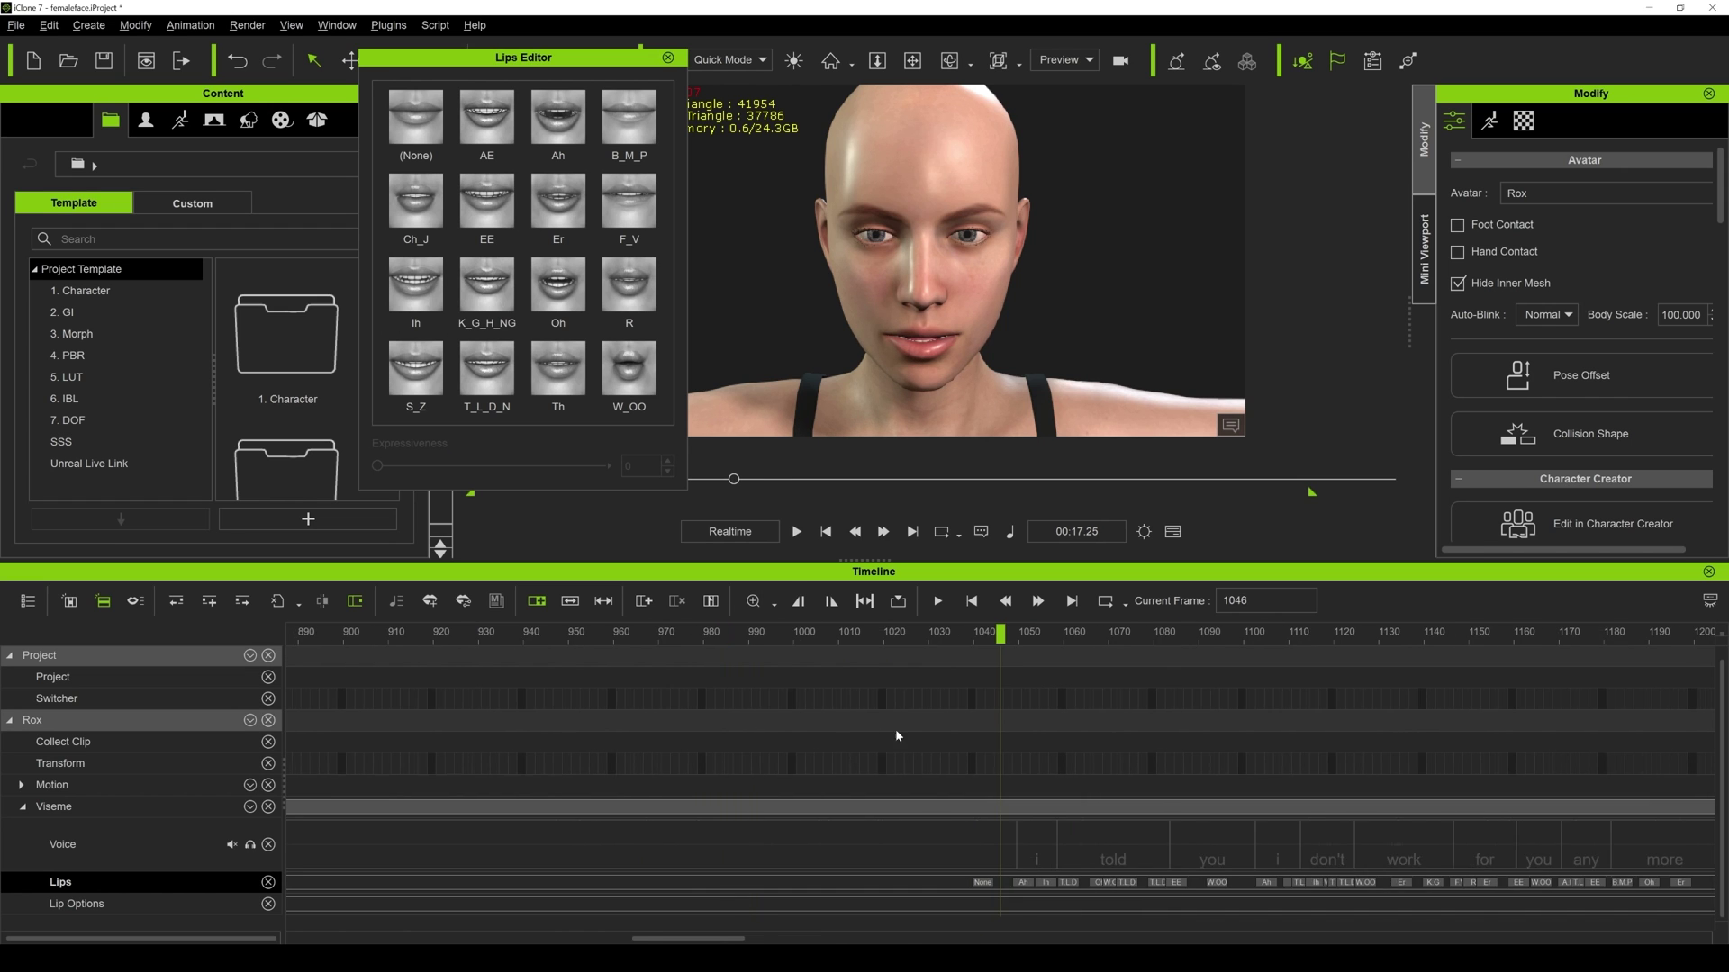
pyautogui.moveTo(689, 941); pyautogui.dragTo(704, 941)
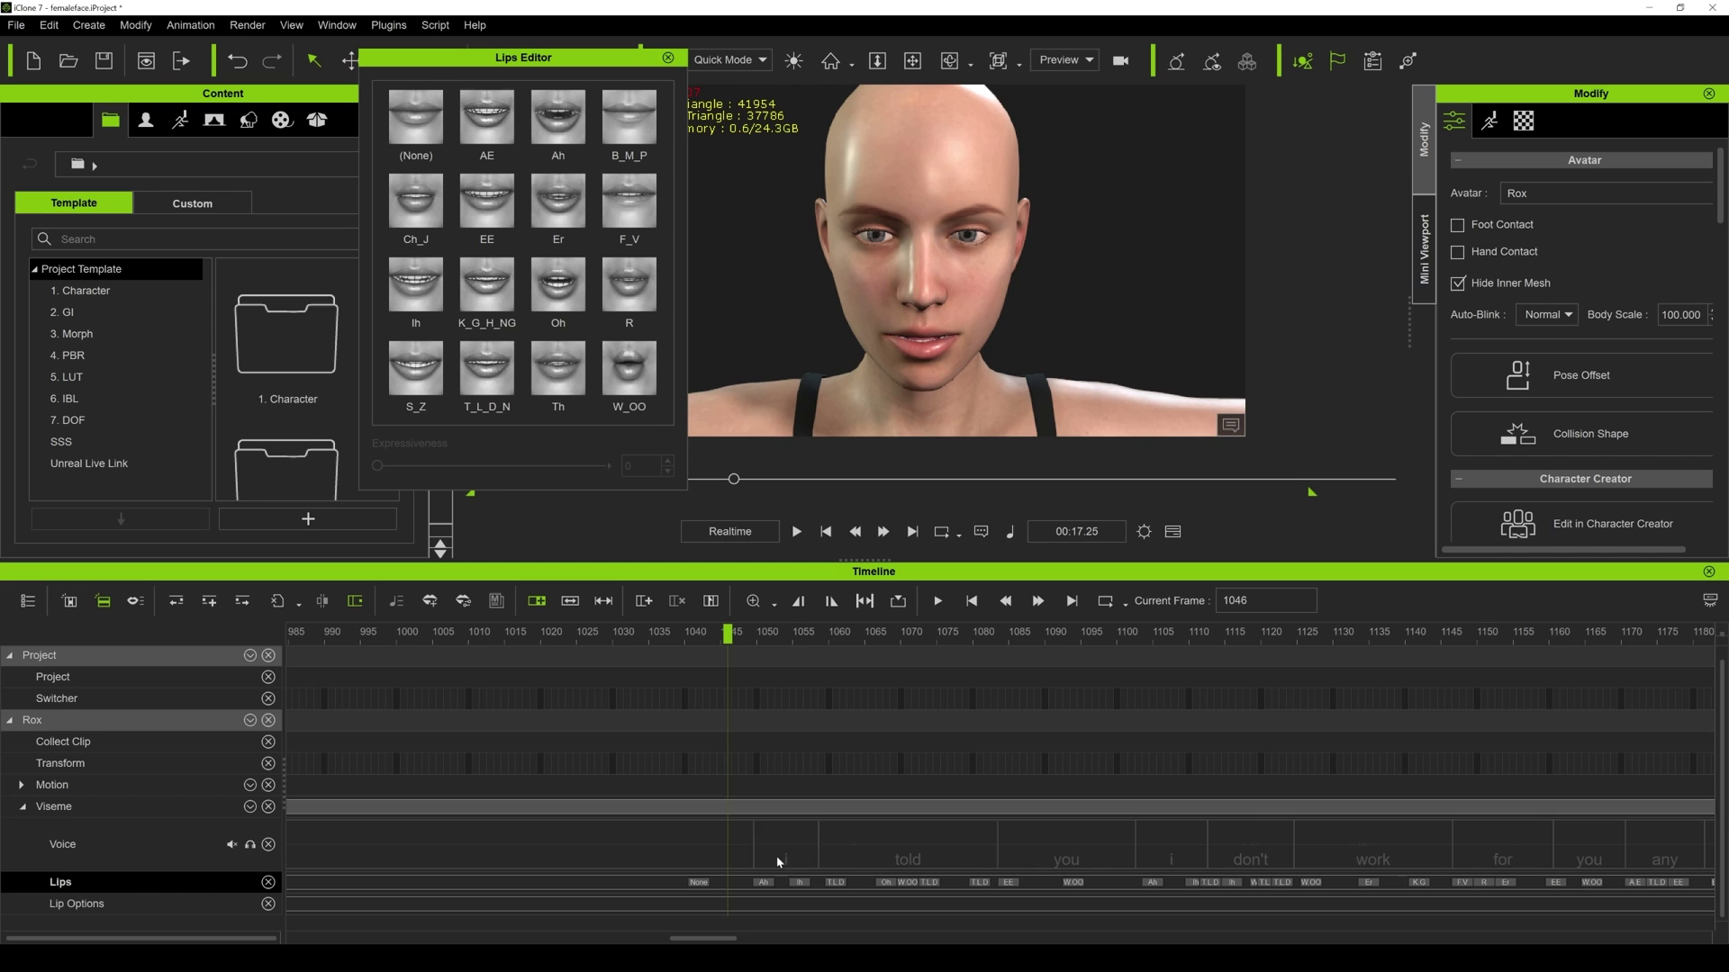
pyautogui.moveTo(727, 635); pyautogui.dragTo(1044, 649)
pyautogui.click(1073, 882)
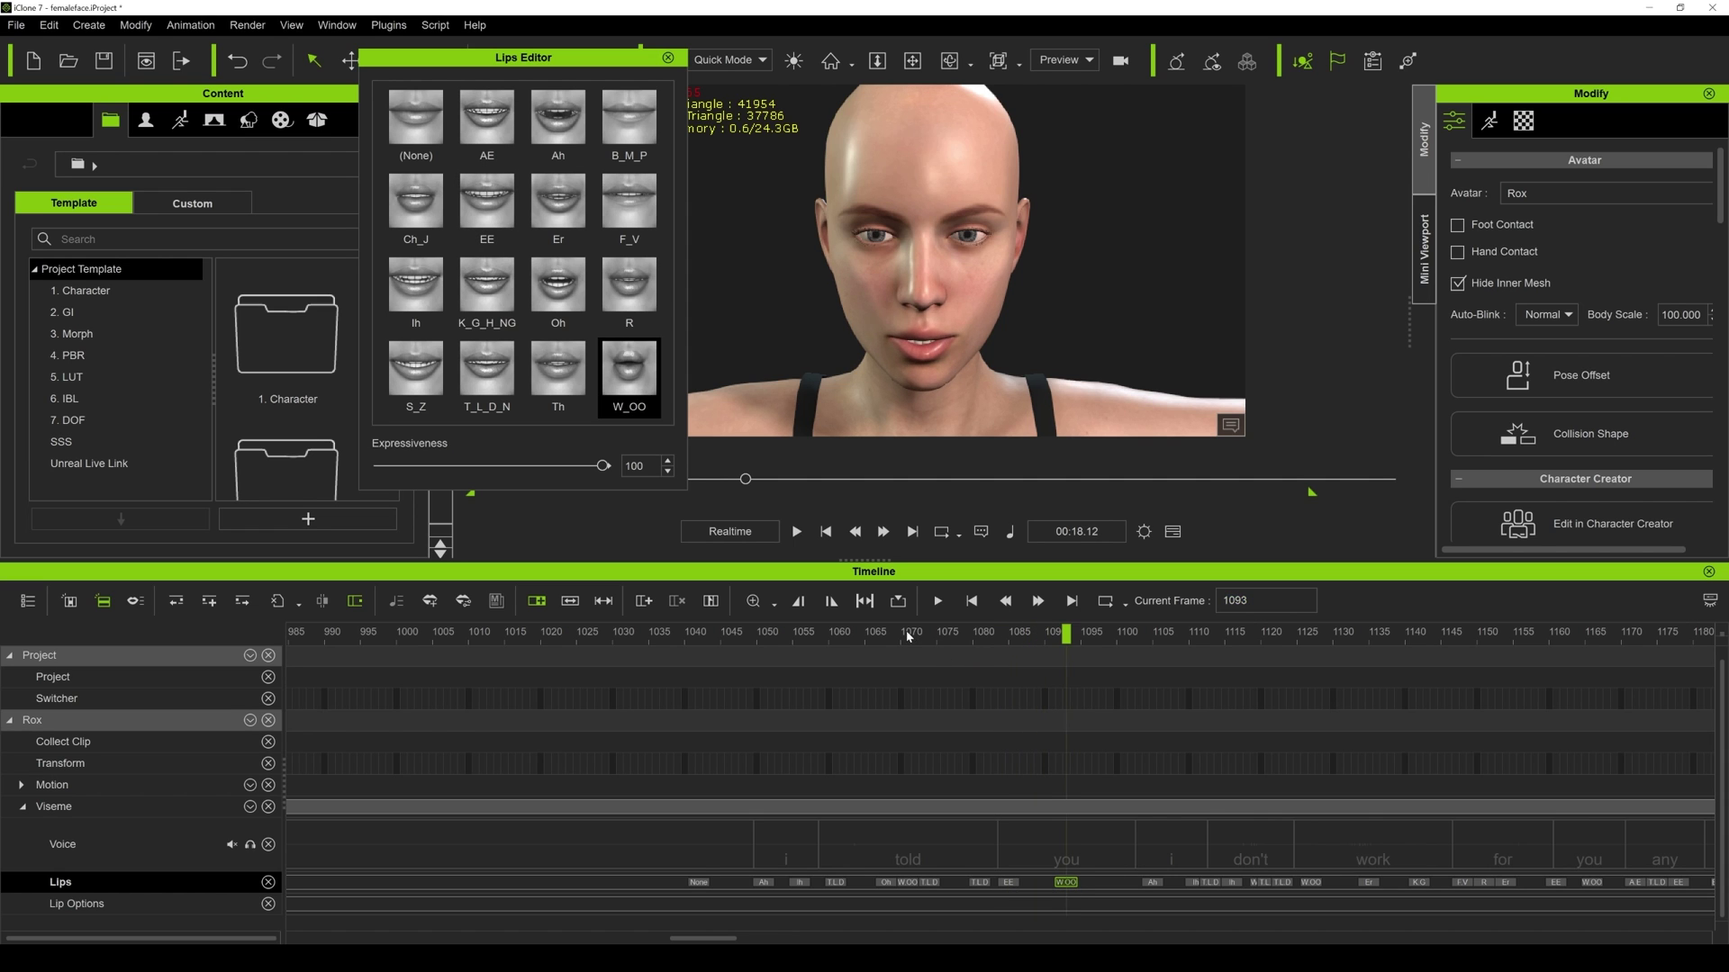
pyautogui.press('space')
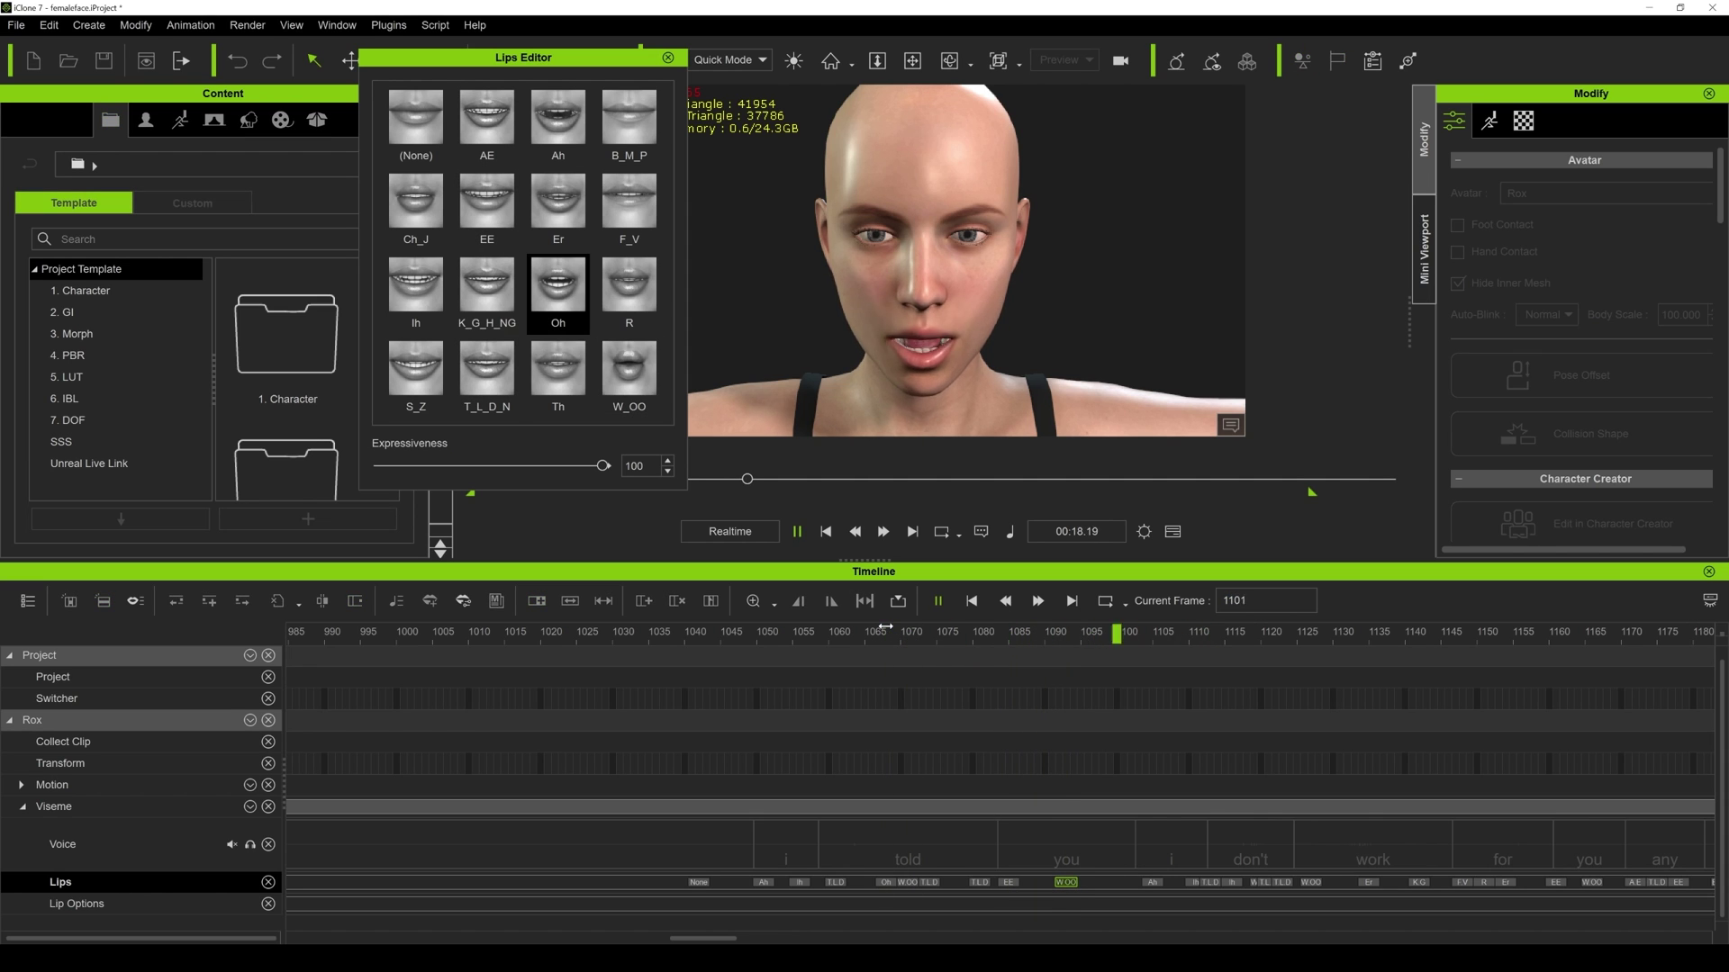
pyautogui.press('space')
# Inspect the mouth on 'told', select that word on the voice track, and replay it.
pyautogui.click(759, 636)
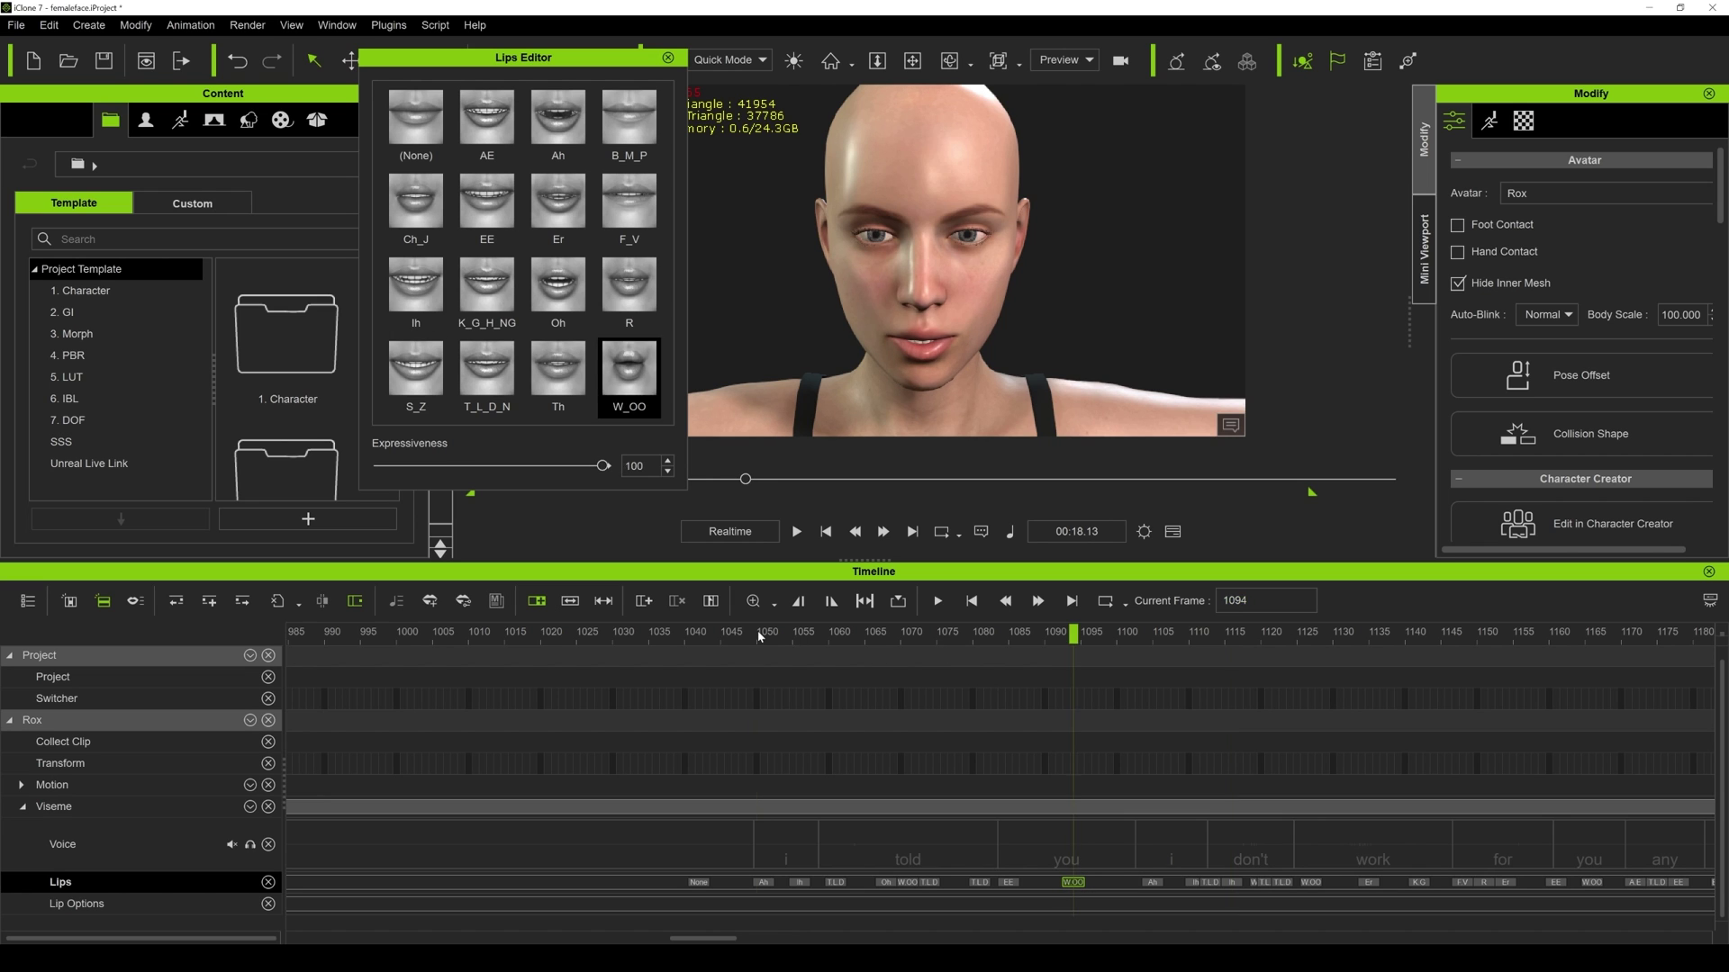
pyautogui.press('space')
pyautogui.moveTo(759, 635); pyautogui.dragTo(724, 647)
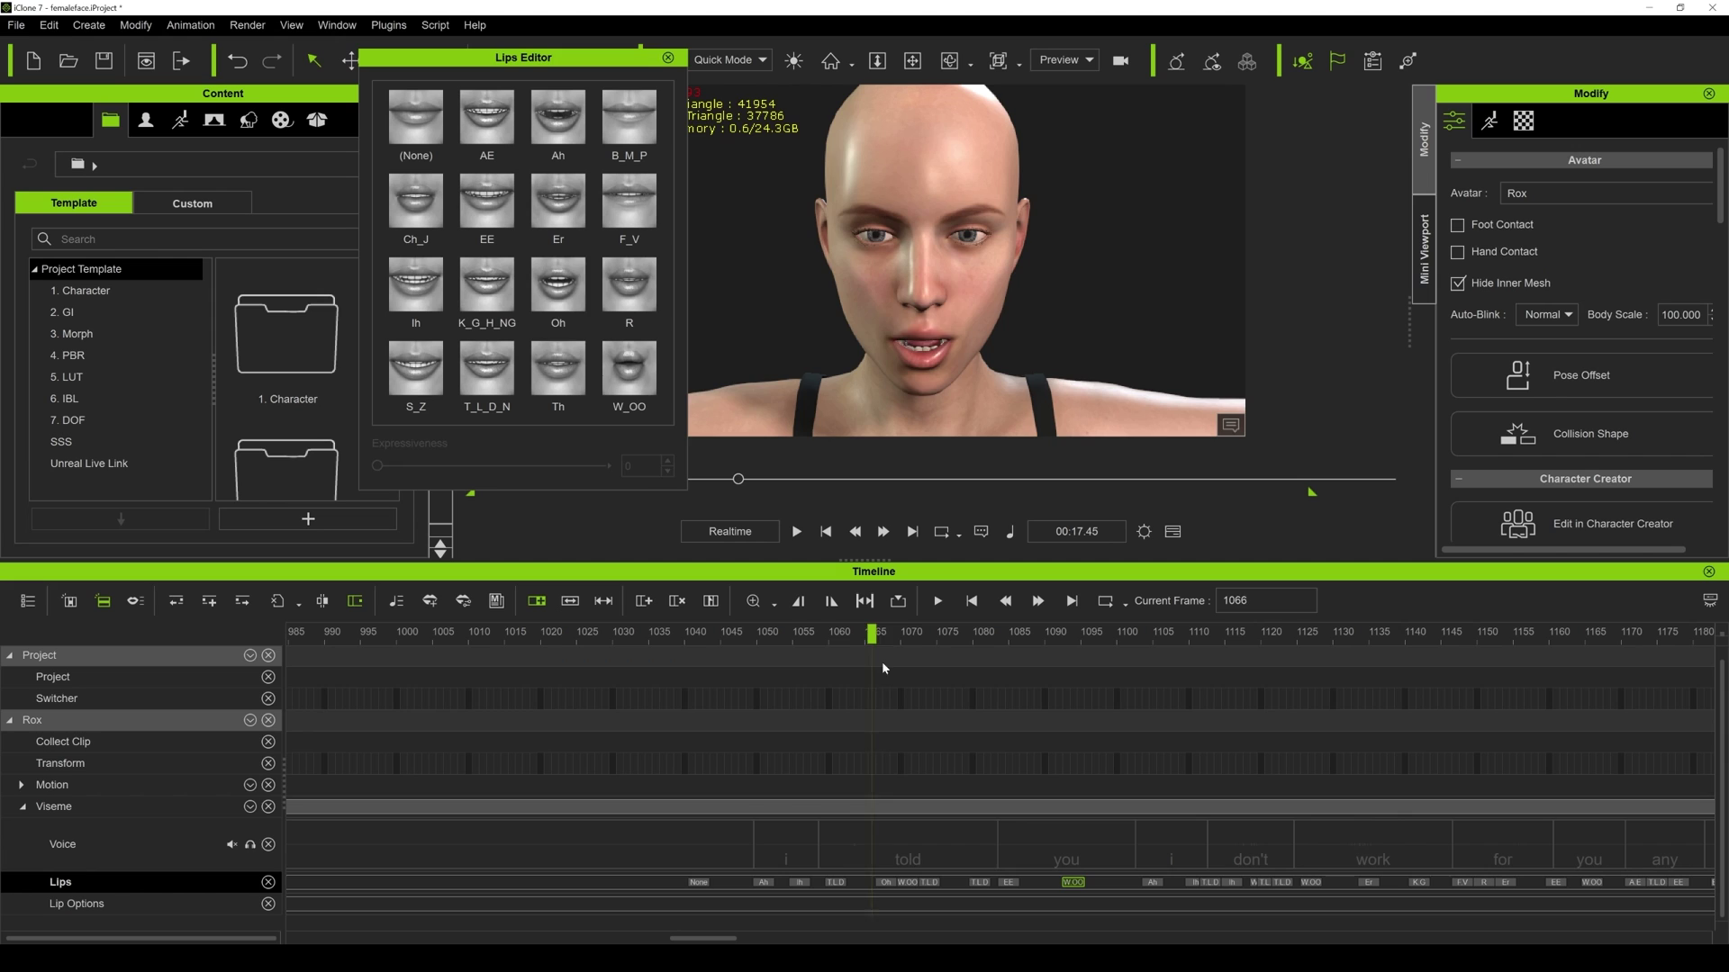
pyautogui.moveTo(882, 667); pyautogui.dragTo(906, 674)
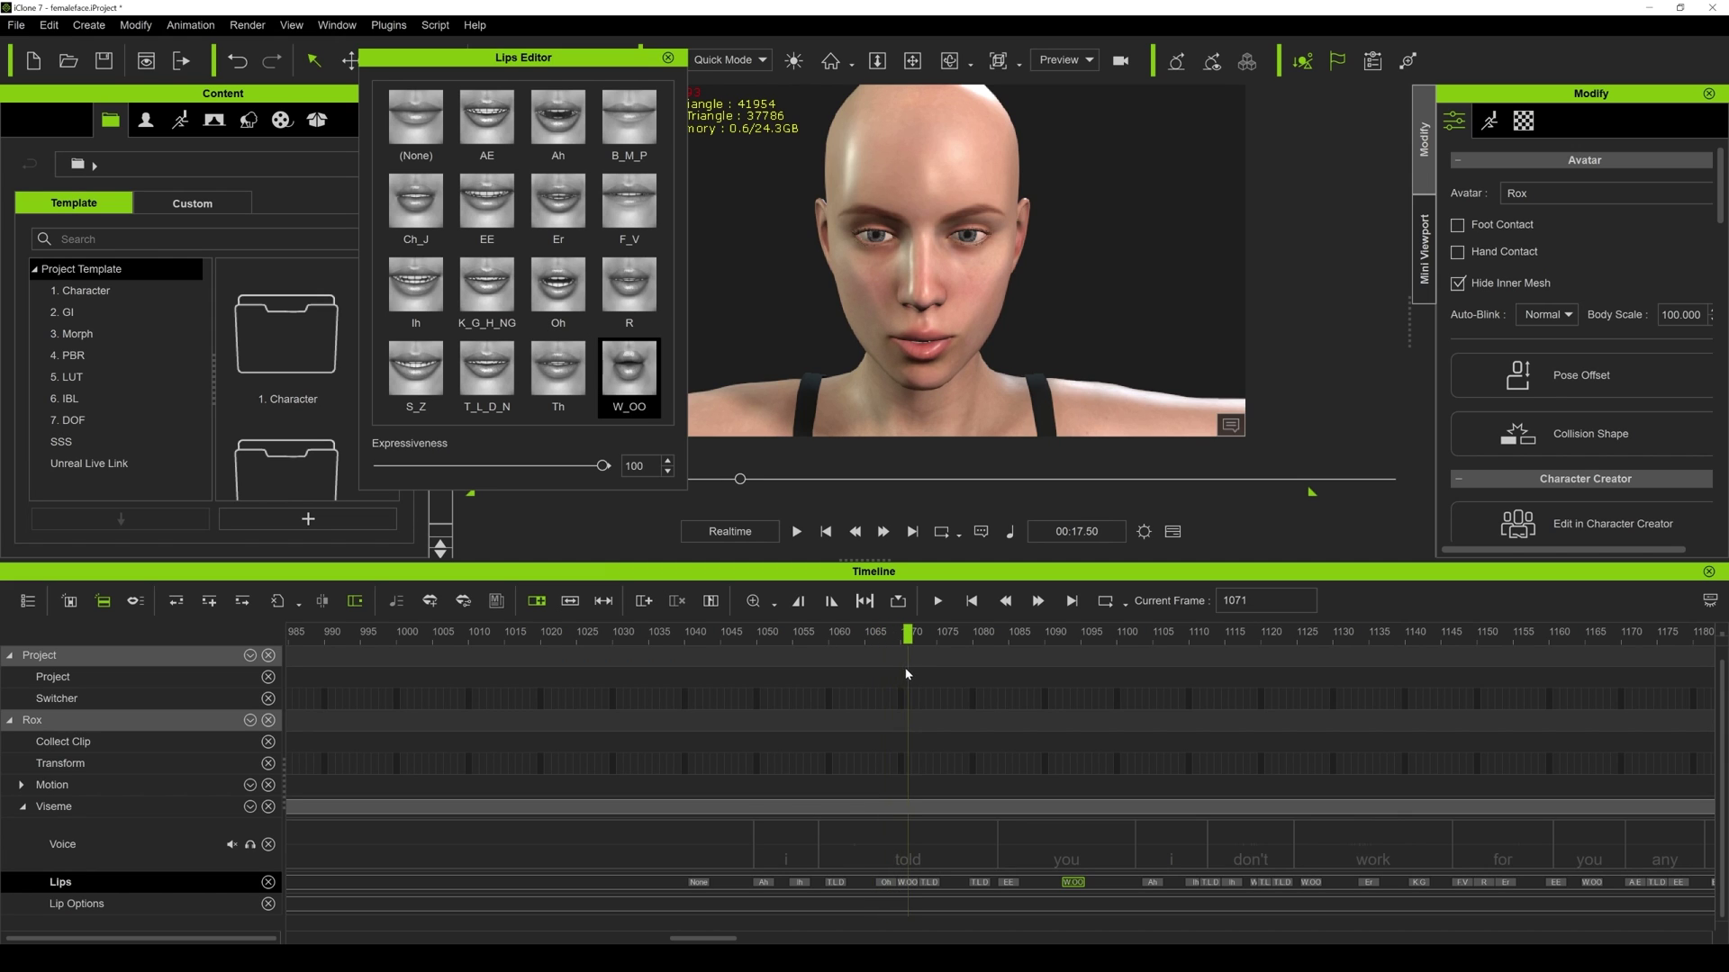
pyautogui.click(915, 886)
pyautogui.click(918, 865)
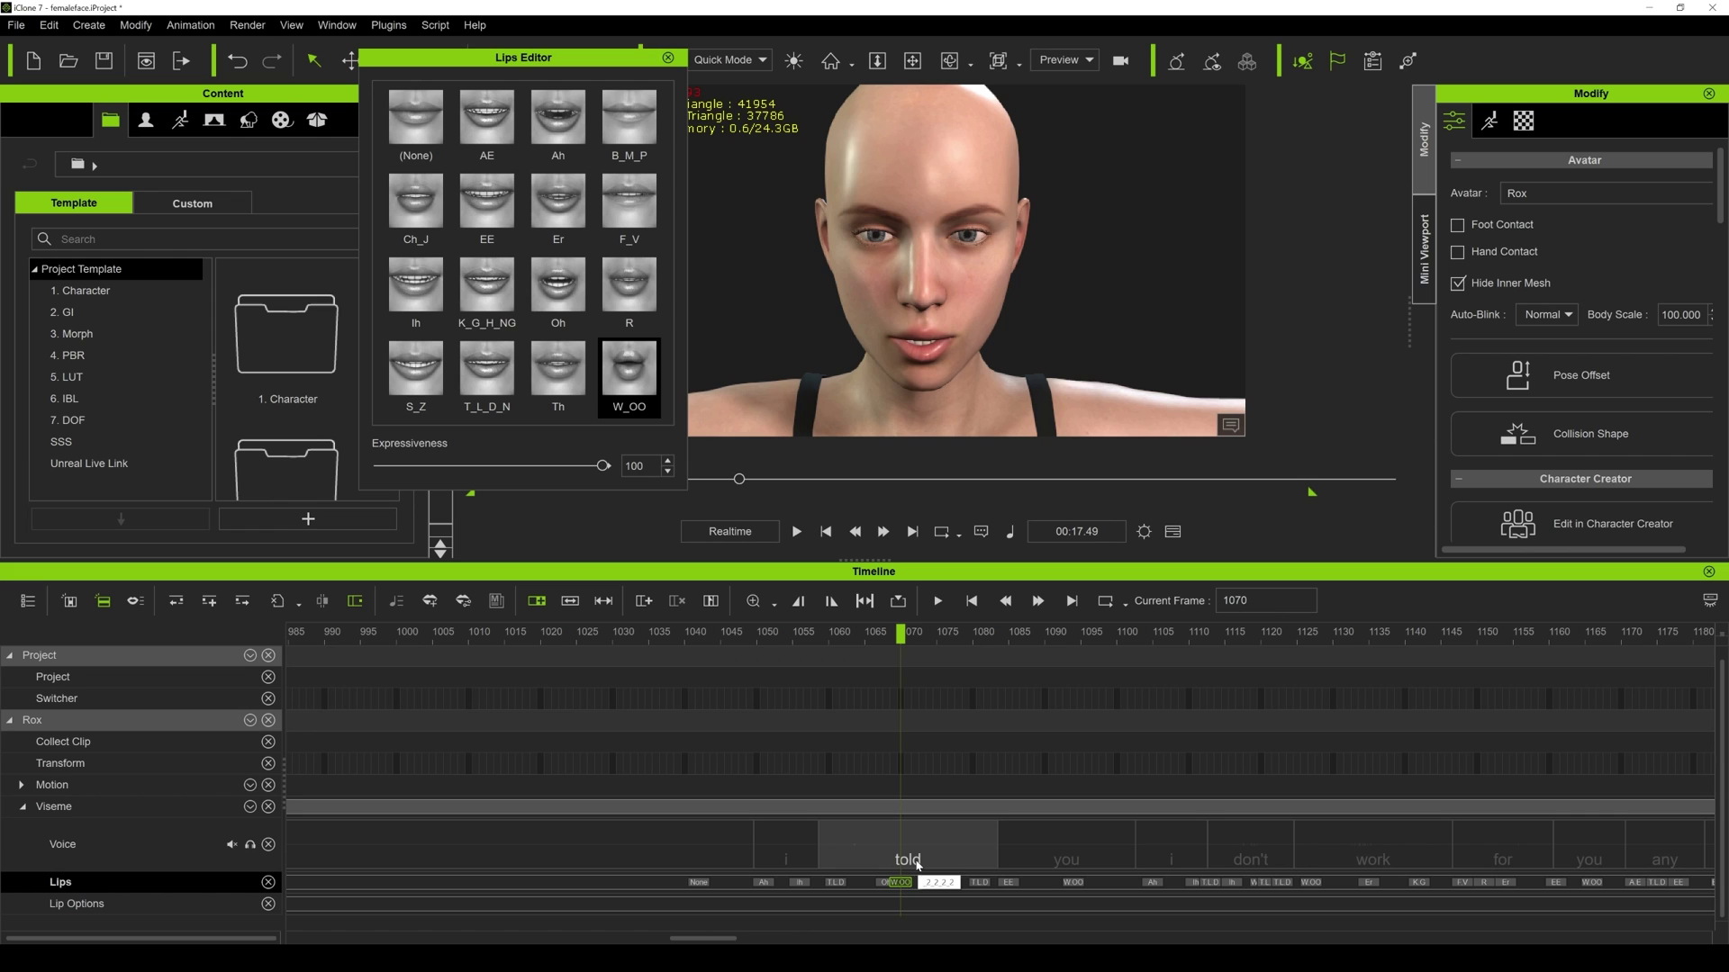
pyautogui.click(768, 630)
pyautogui.press('space')
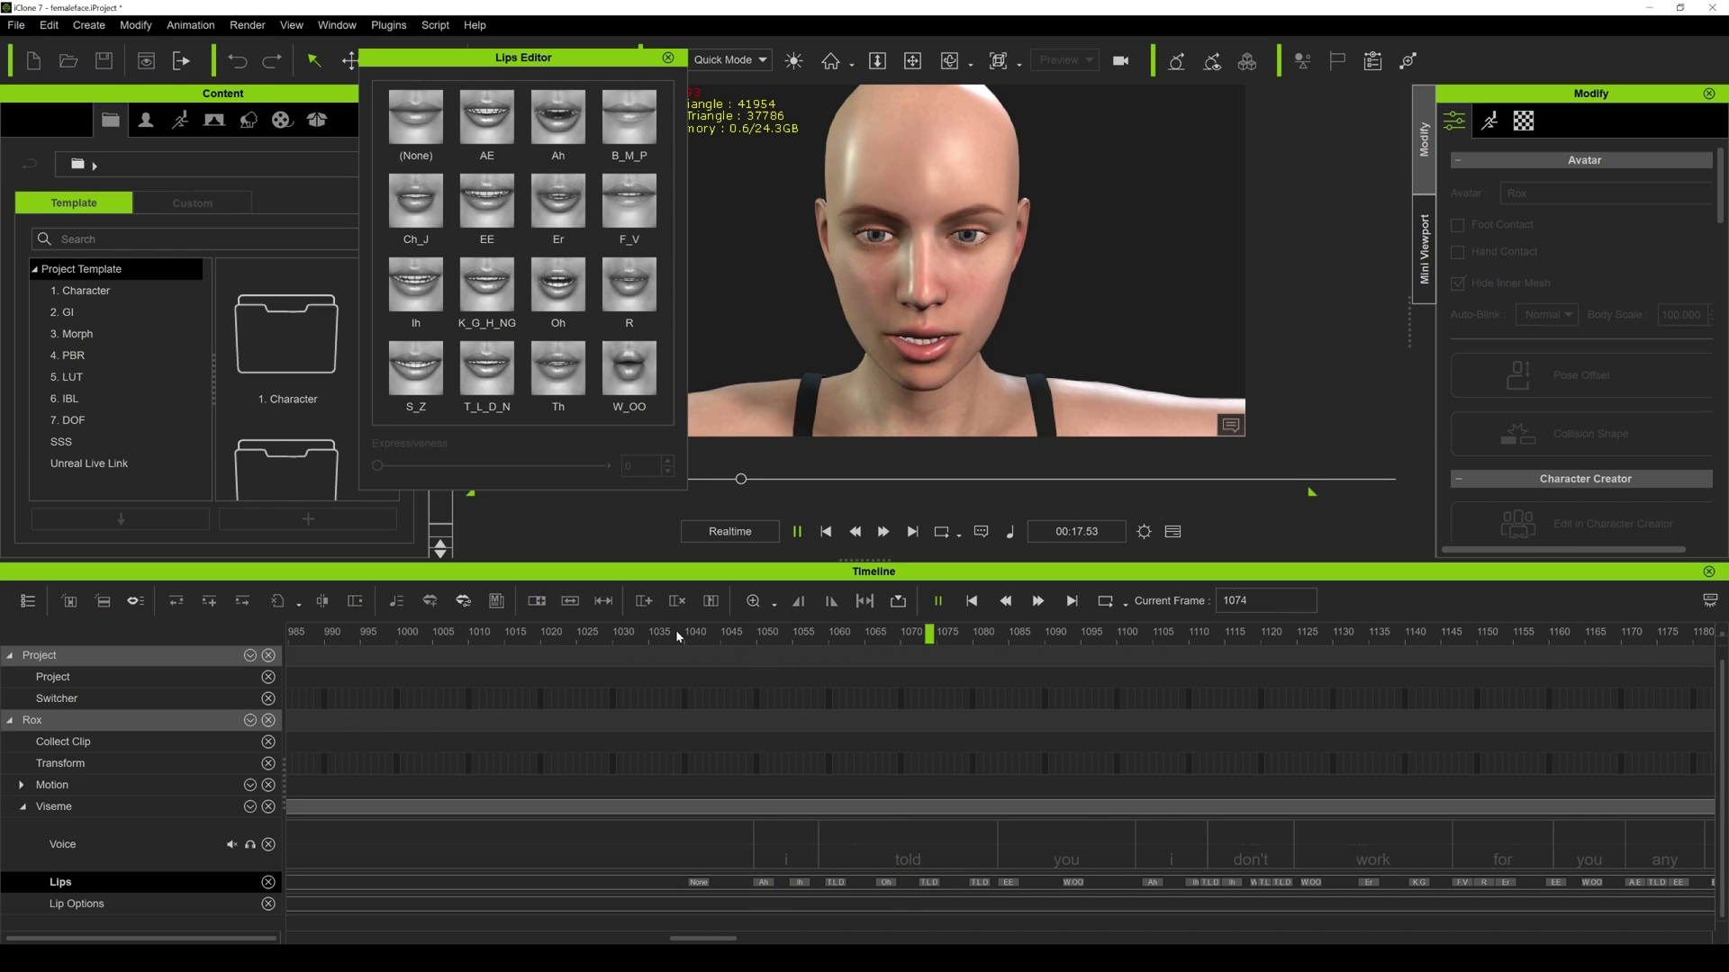
# Delete the EE lip key under 'you' and replay from about frame 1050 to check.
pyautogui.moveTo(677, 636); pyautogui.dragTo(1018, 670)
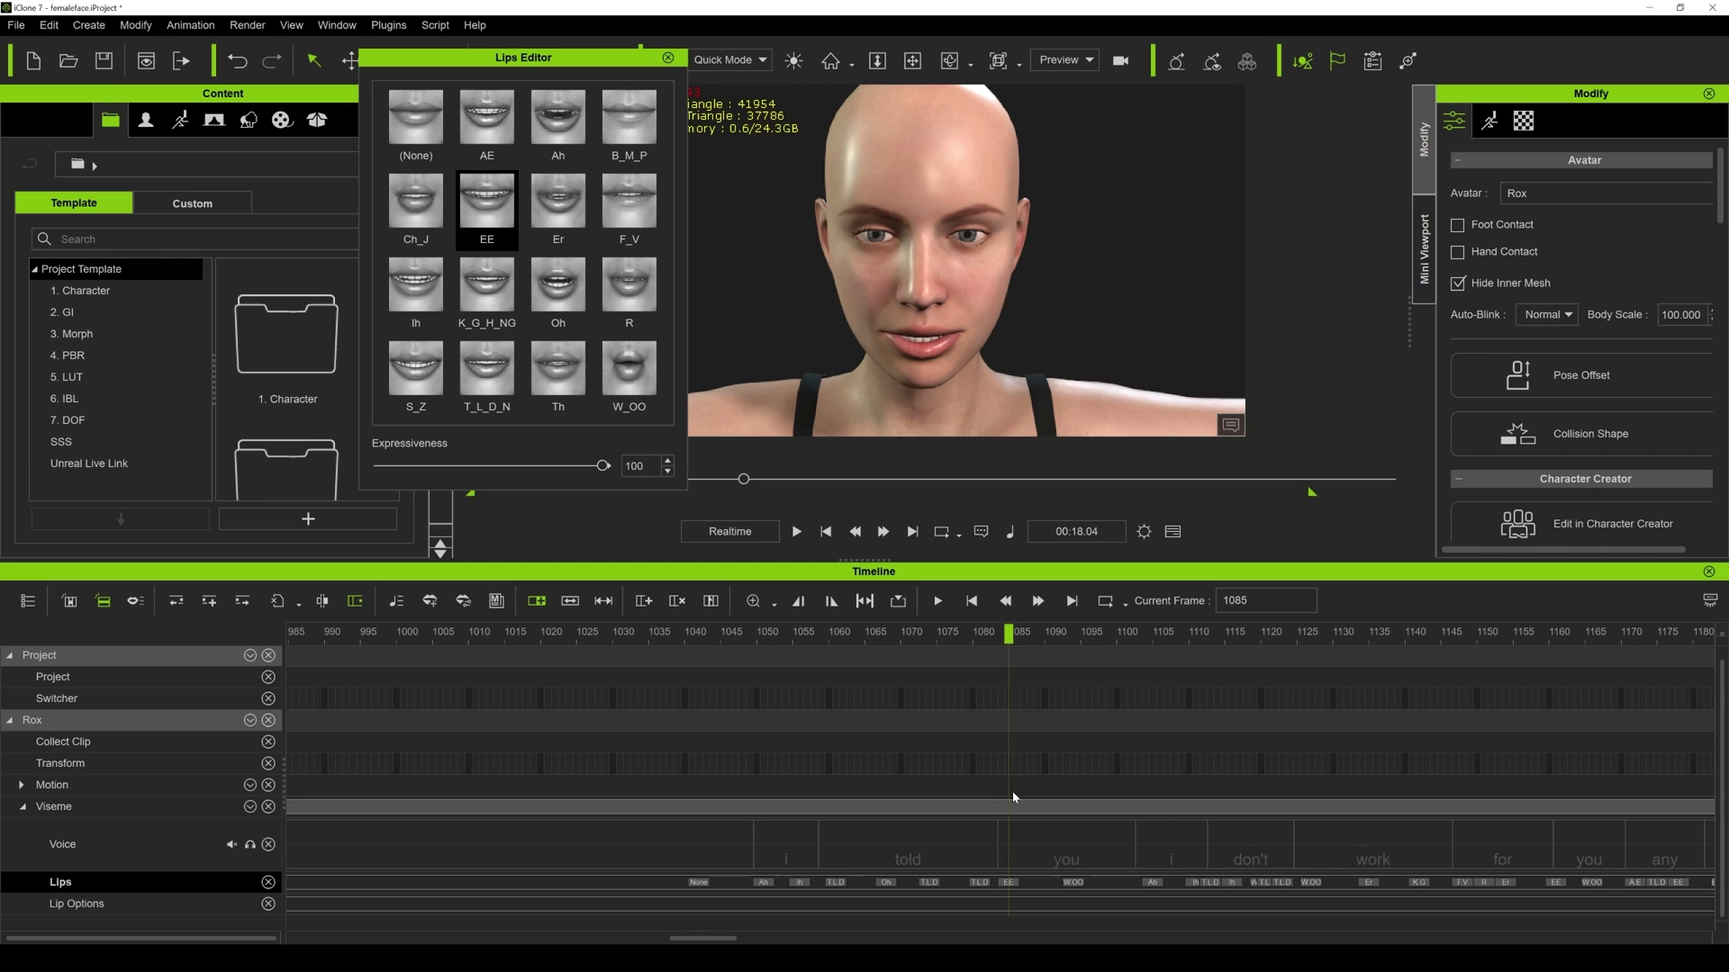
pyautogui.click(1008, 884)
pyautogui.press('Delete')
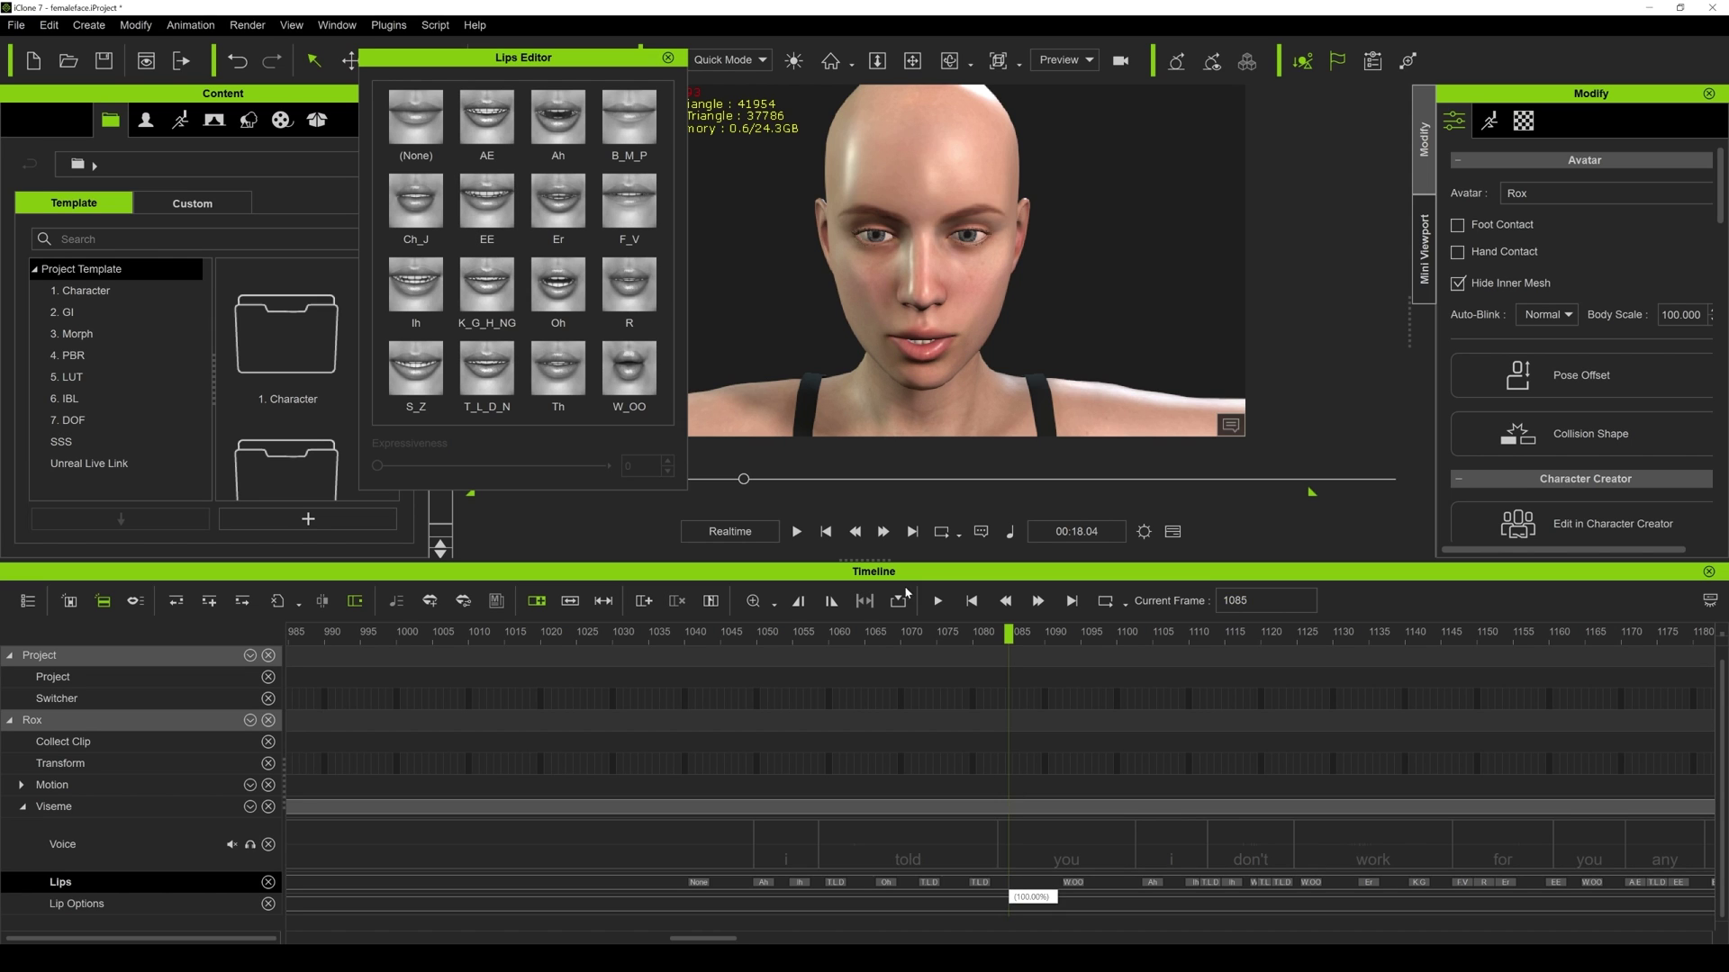
pyautogui.click(768, 642)
pyautogui.press('space')
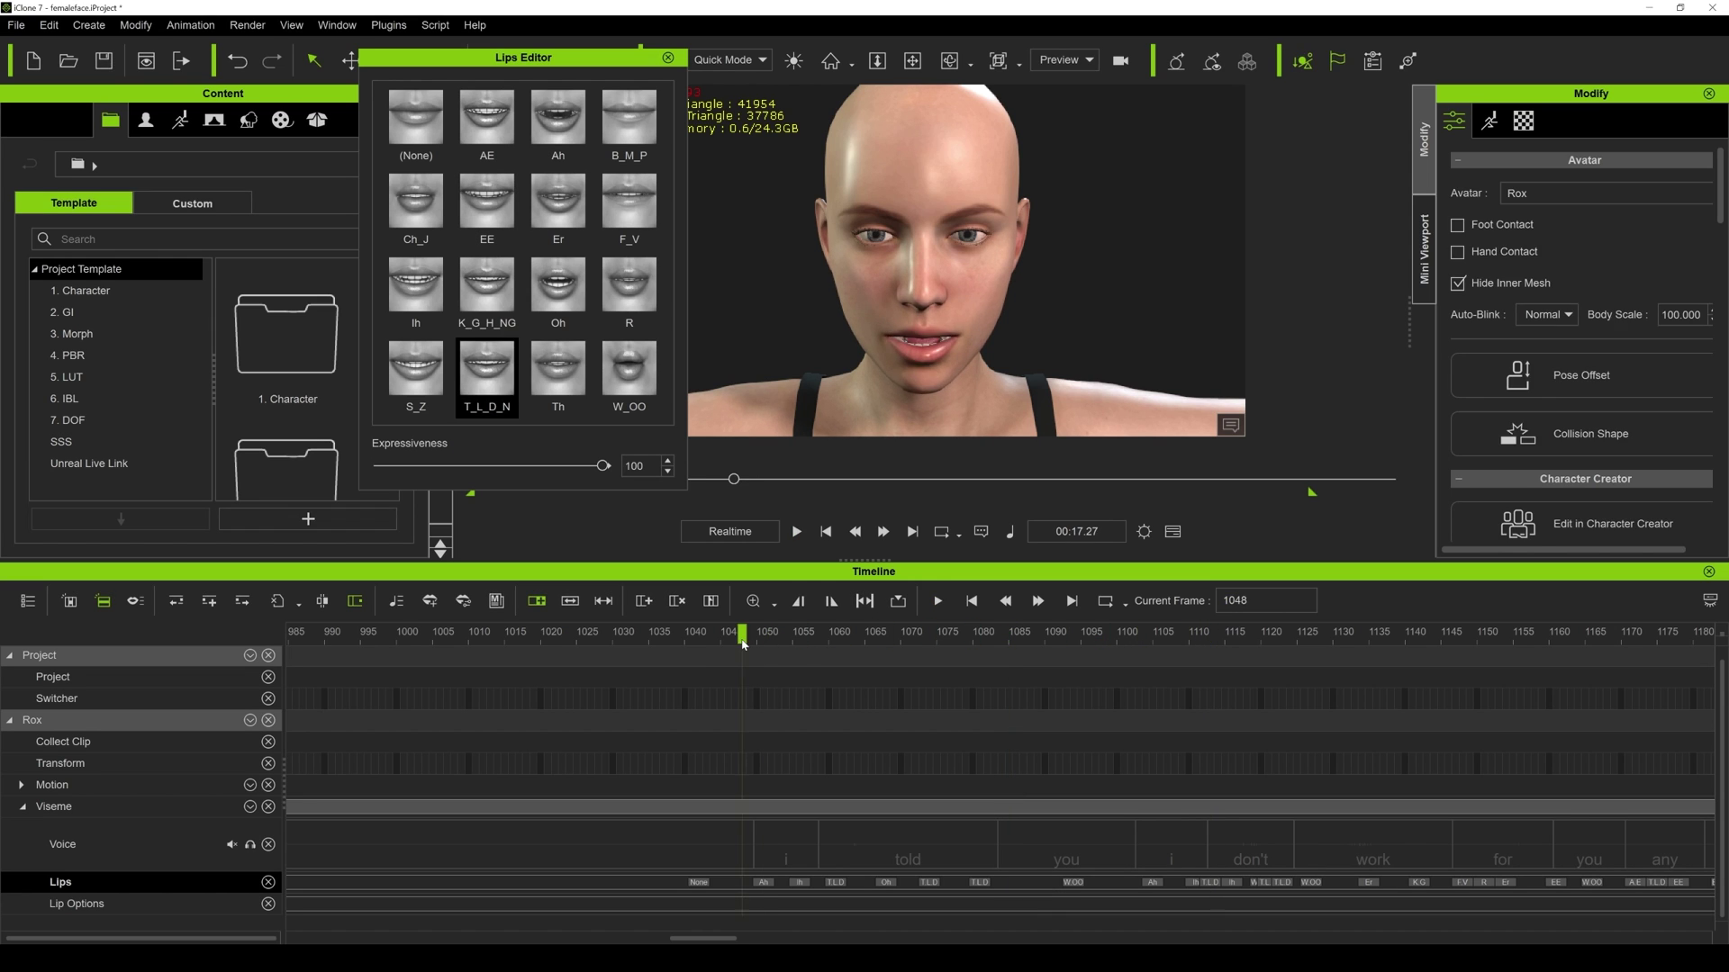
pyautogui.scroll(-3, 1176, 751)
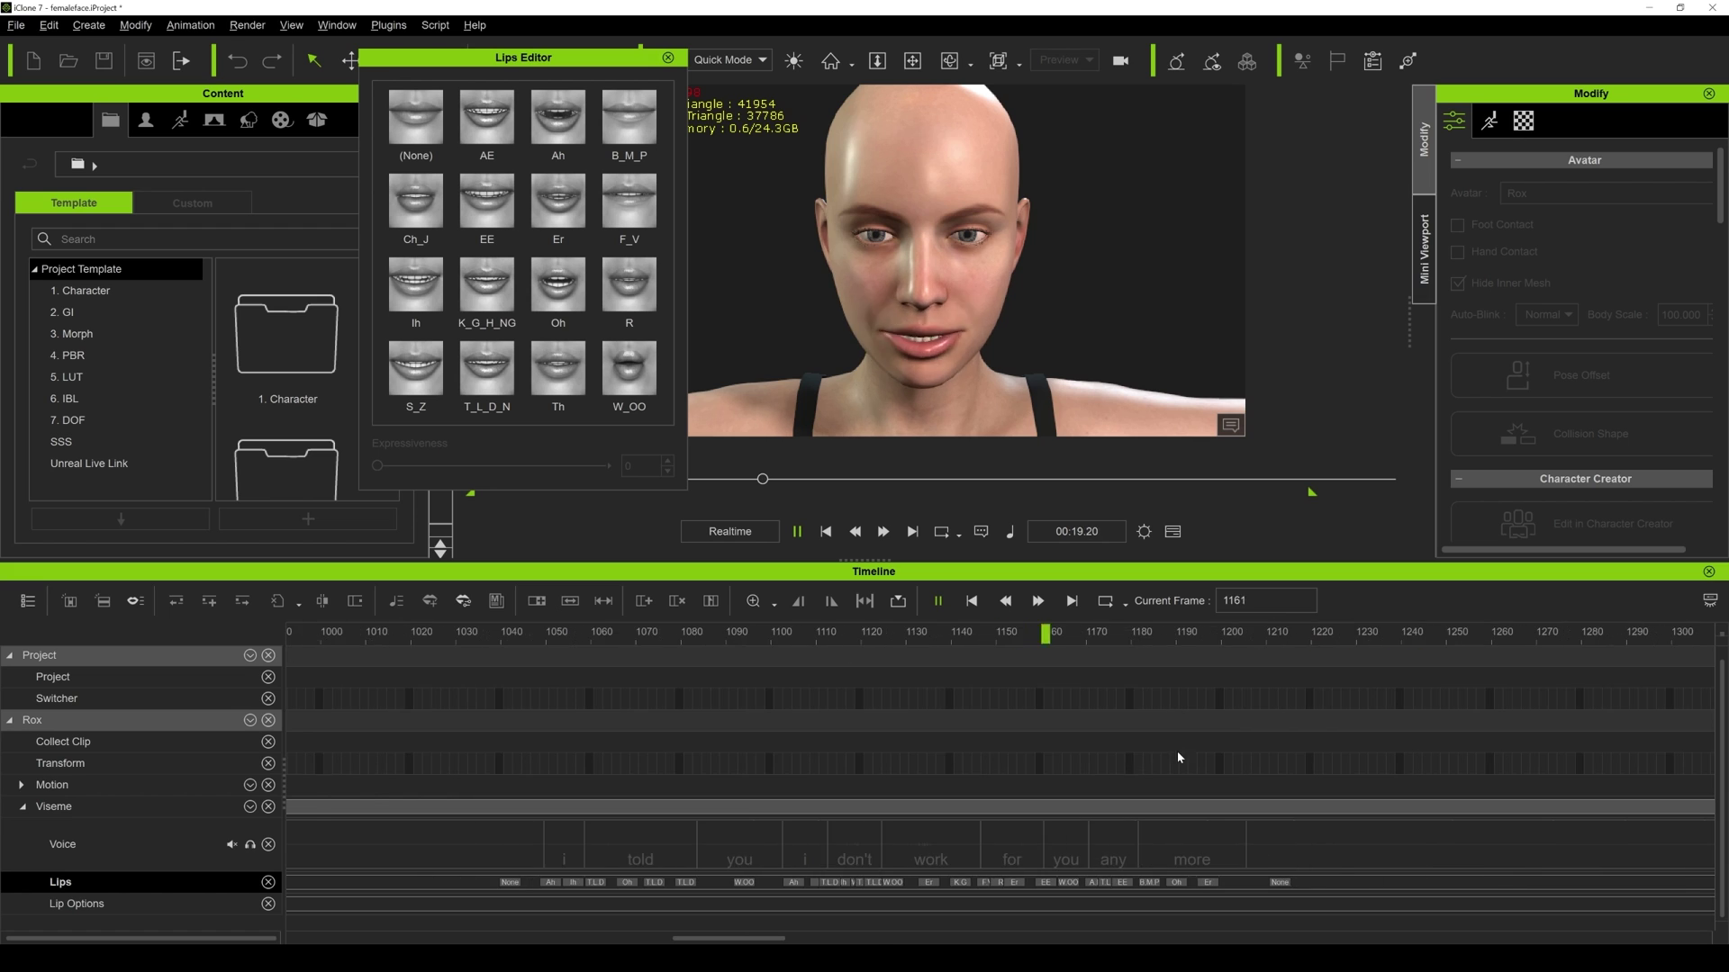
pyautogui.press('space')
# Scrub back to frame 1189, select the B_M_P, Oh and Er keys, and play to review.
pyautogui.scroll(3, 1091, 695)
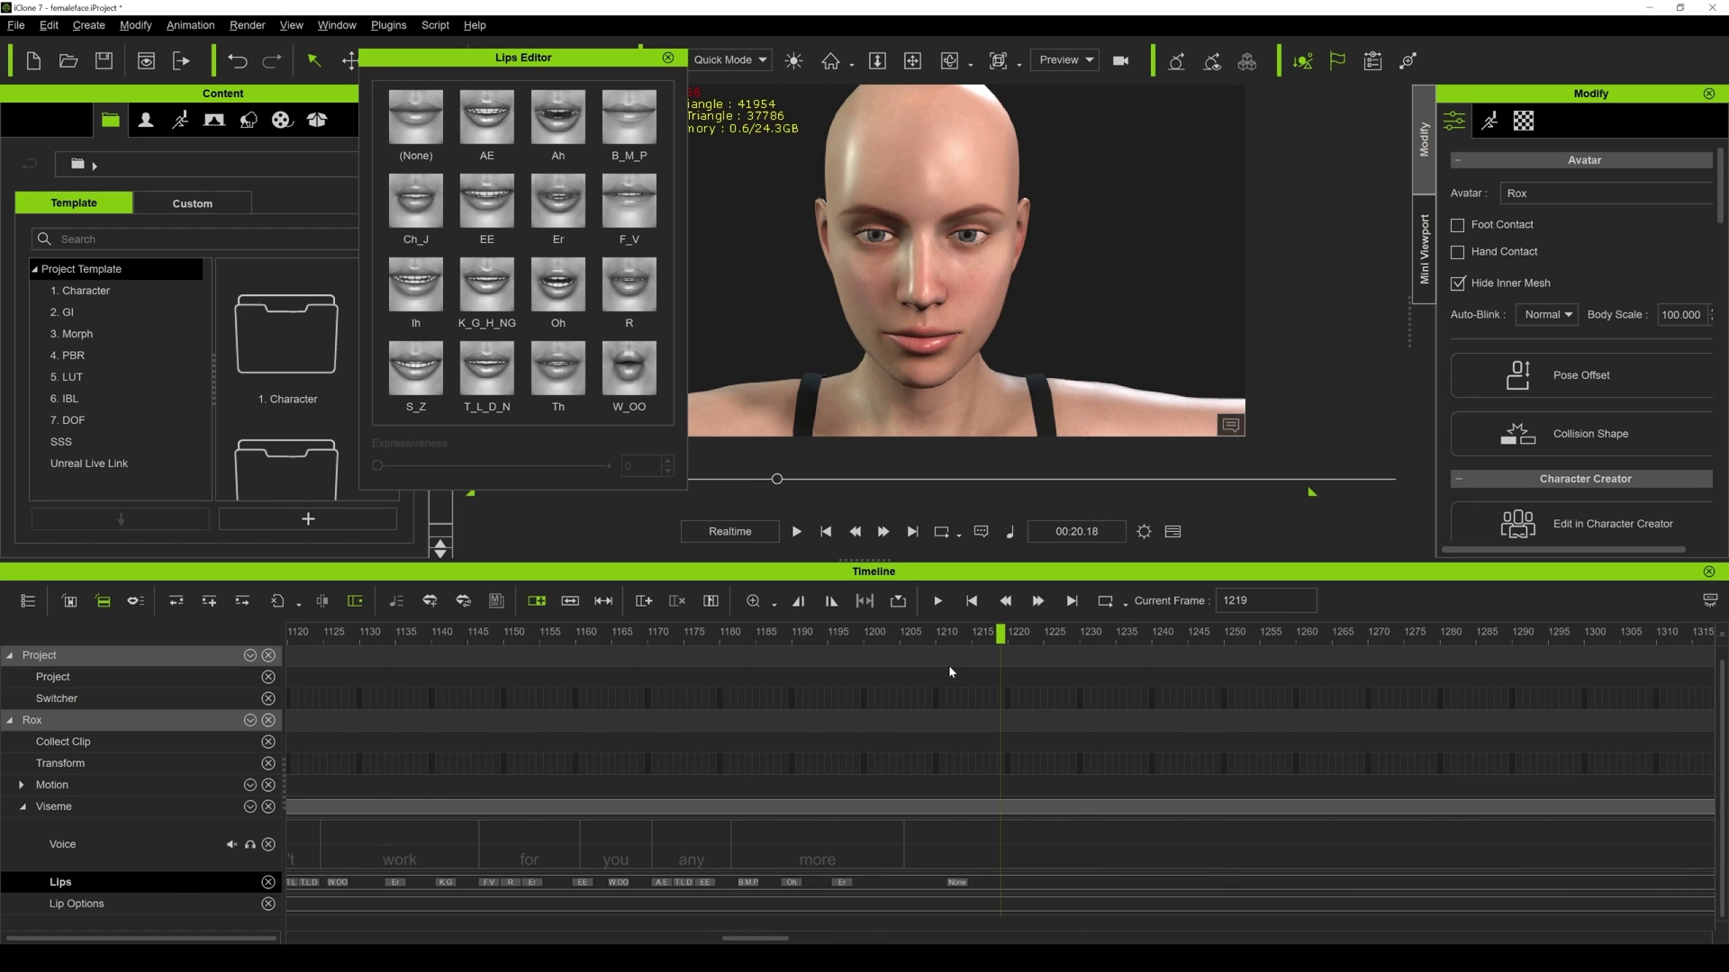
pyautogui.moveTo(685, 639); pyautogui.dragTo(801, 652)
pyautogui.scroll(1, 793, 894)
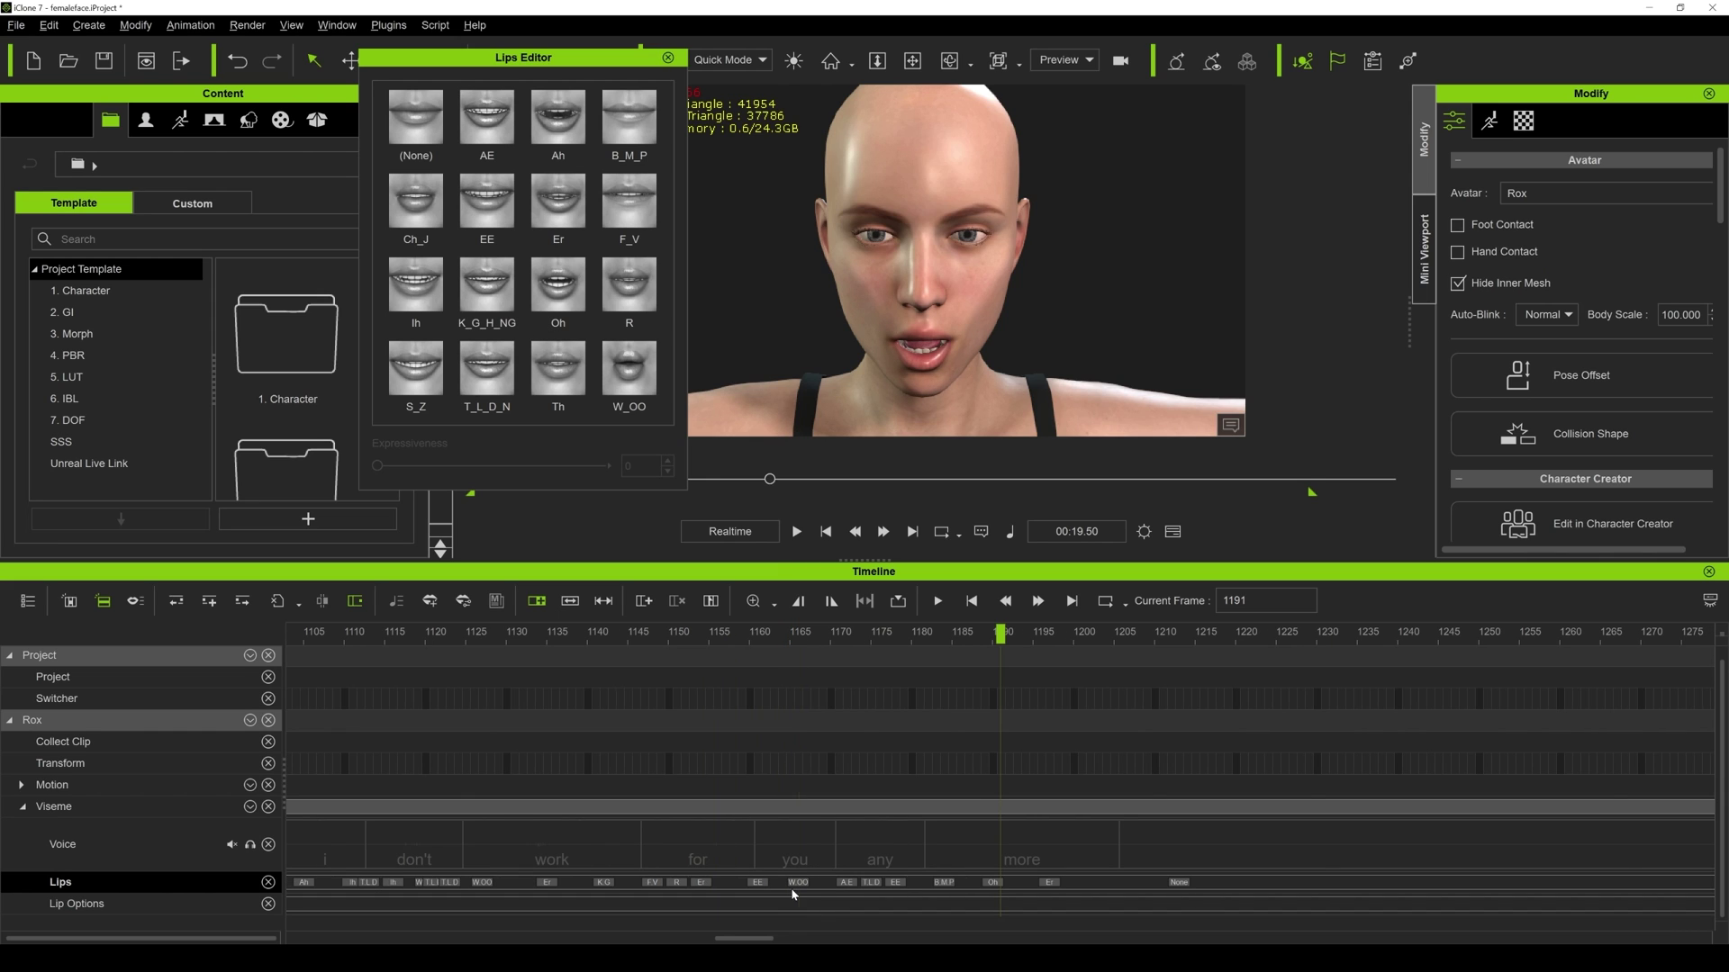
pyautogui.click(937, 884)
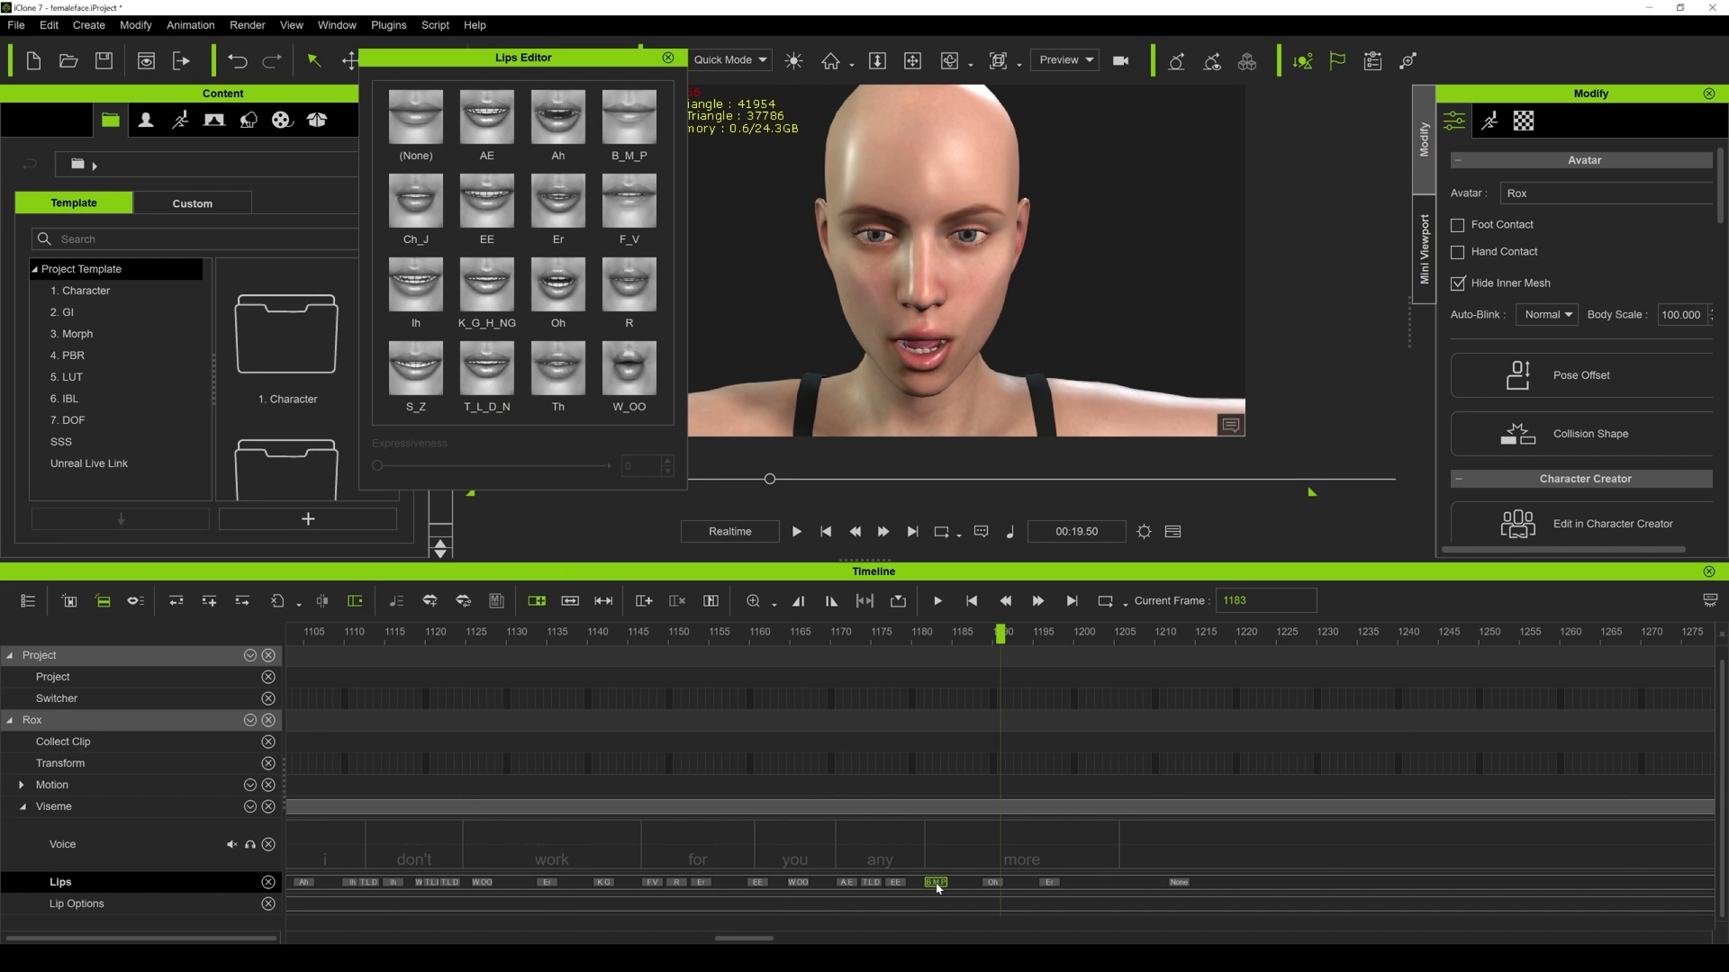
pyautogui.click(993, 883)
pyautogui.click(1048, 883)
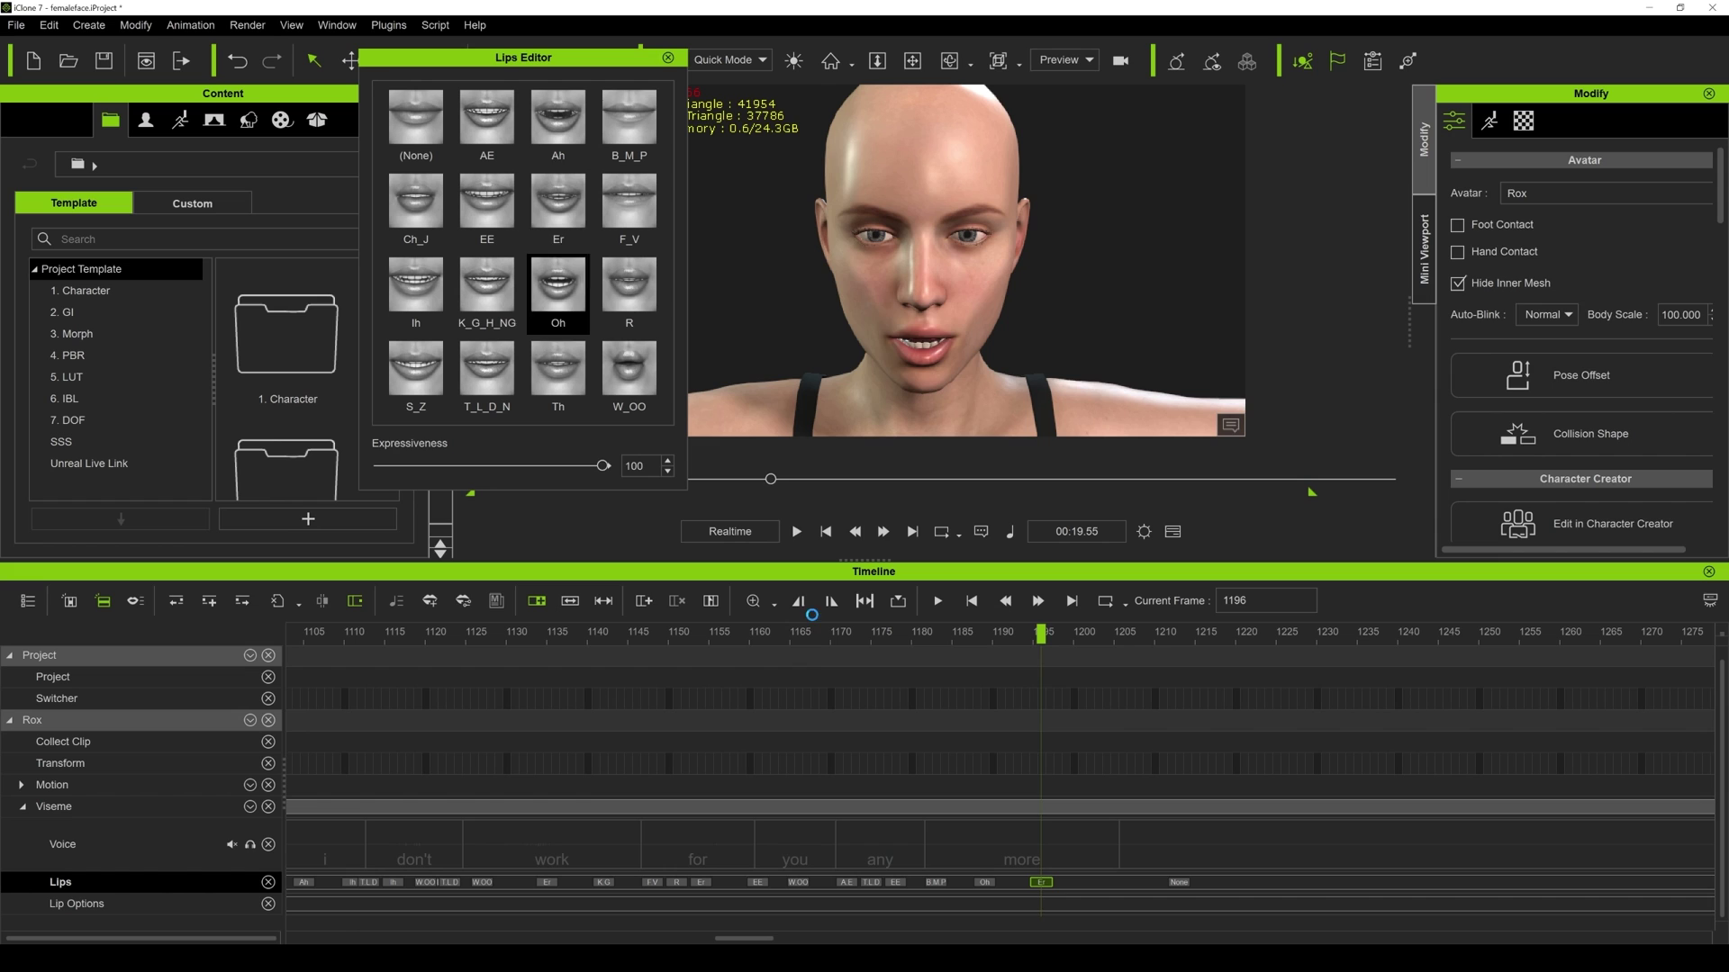
pyautogui.press('space')
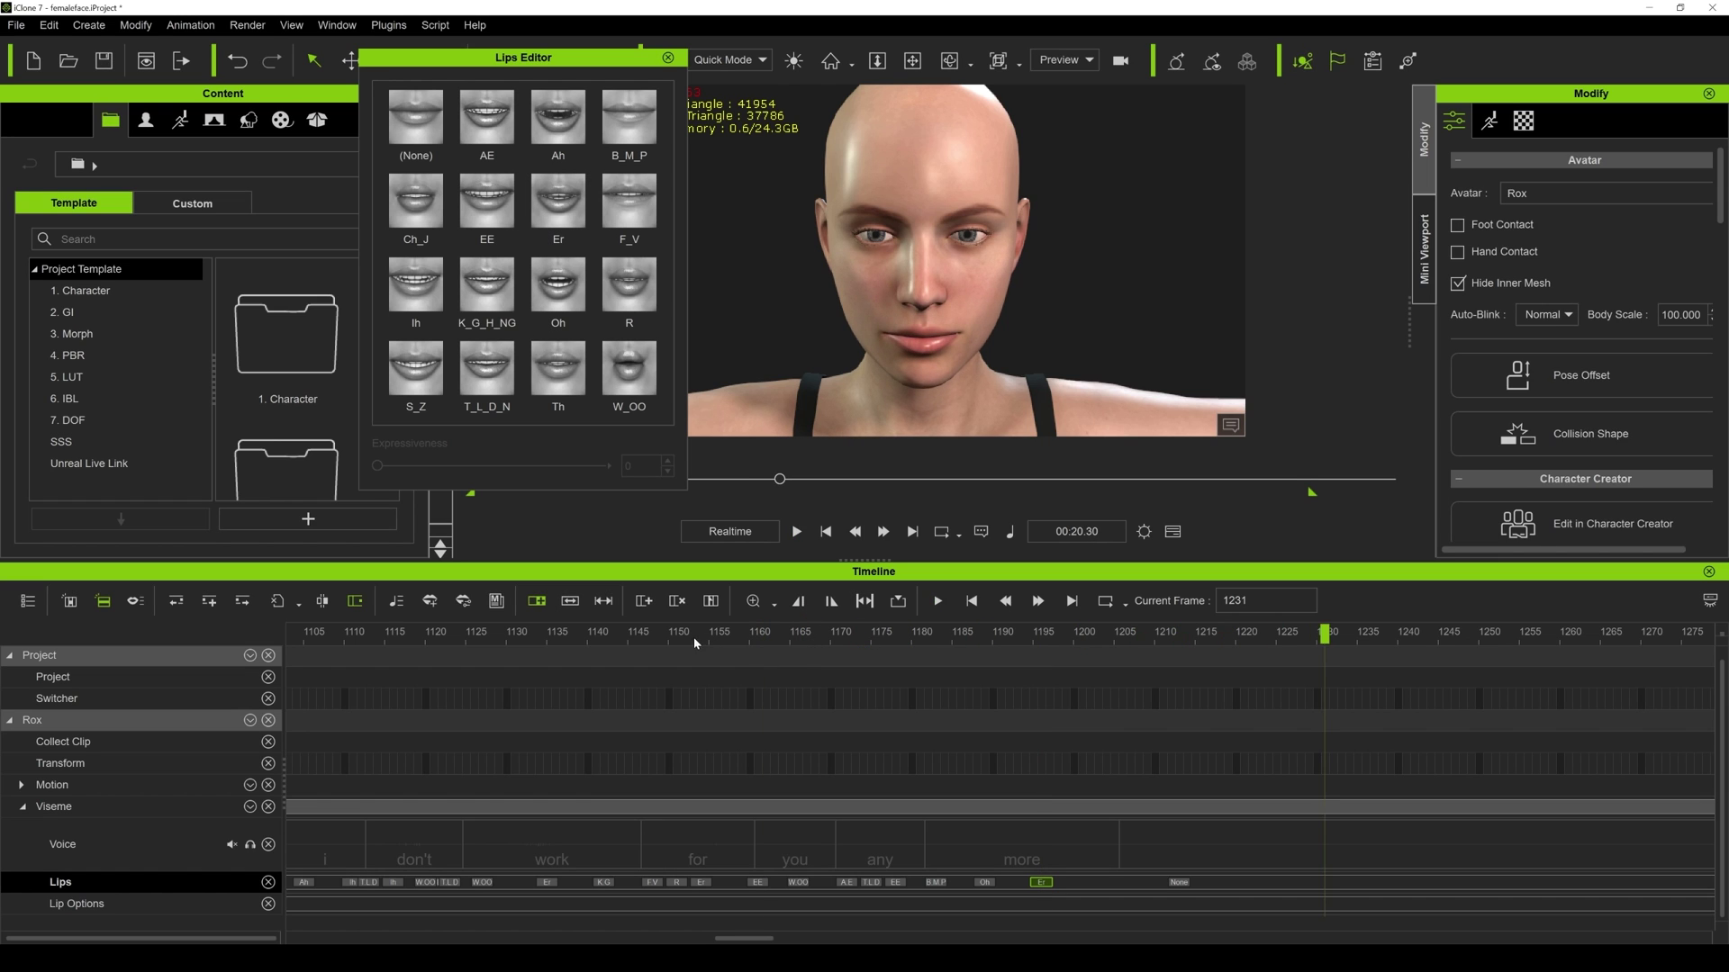
pyautogui.scroll(-2, 694, 636)
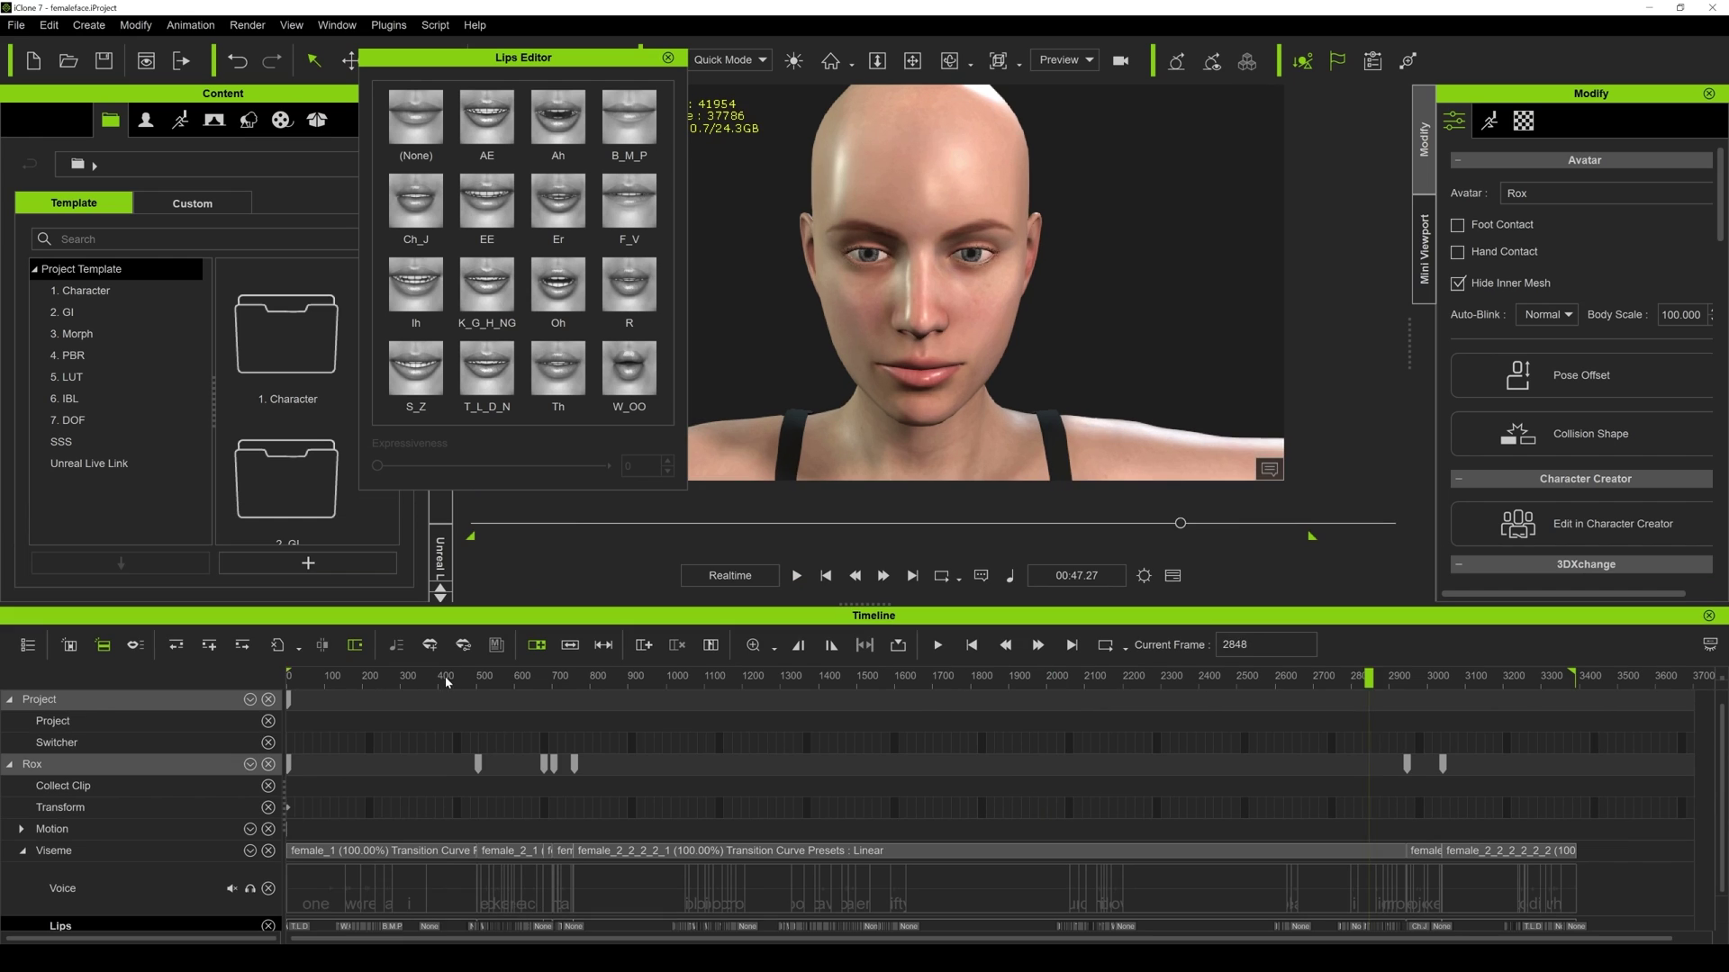
# Drag the playhead back to frame 1, close the Lips Editor, and collapse Rox's timeline sub-tracks.
pyautogui.moveTo(446, 682); pyautogui.dragTo(254, 671)
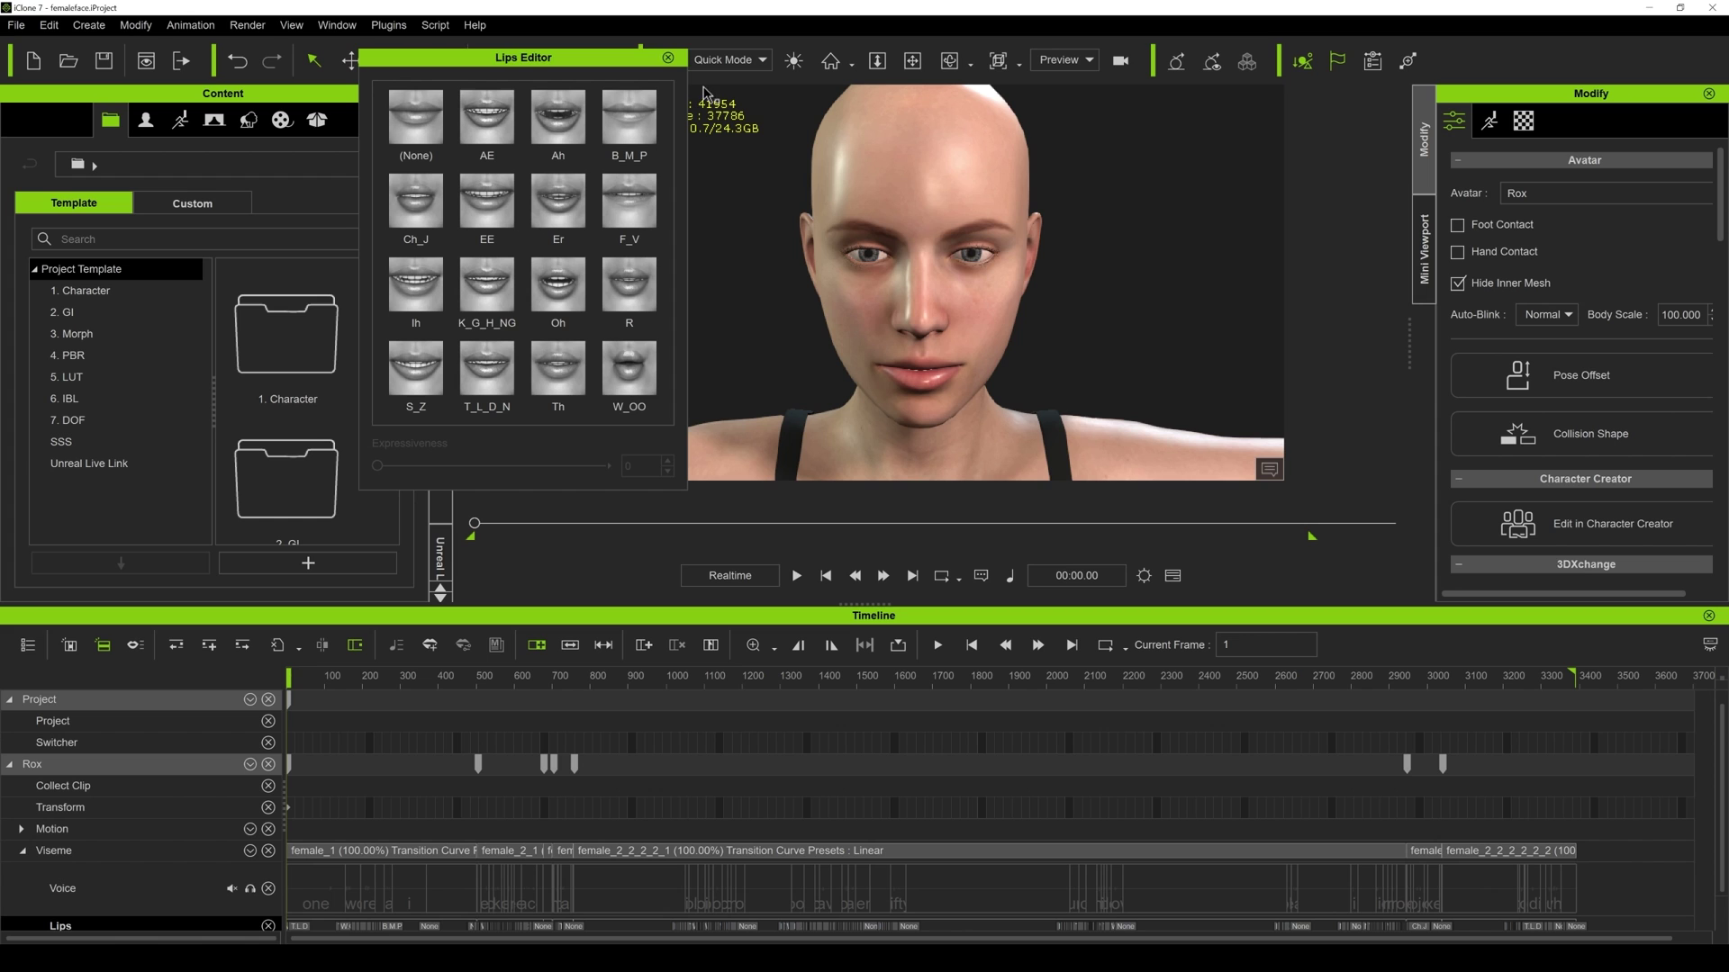
pyautogui.click(667, 57)
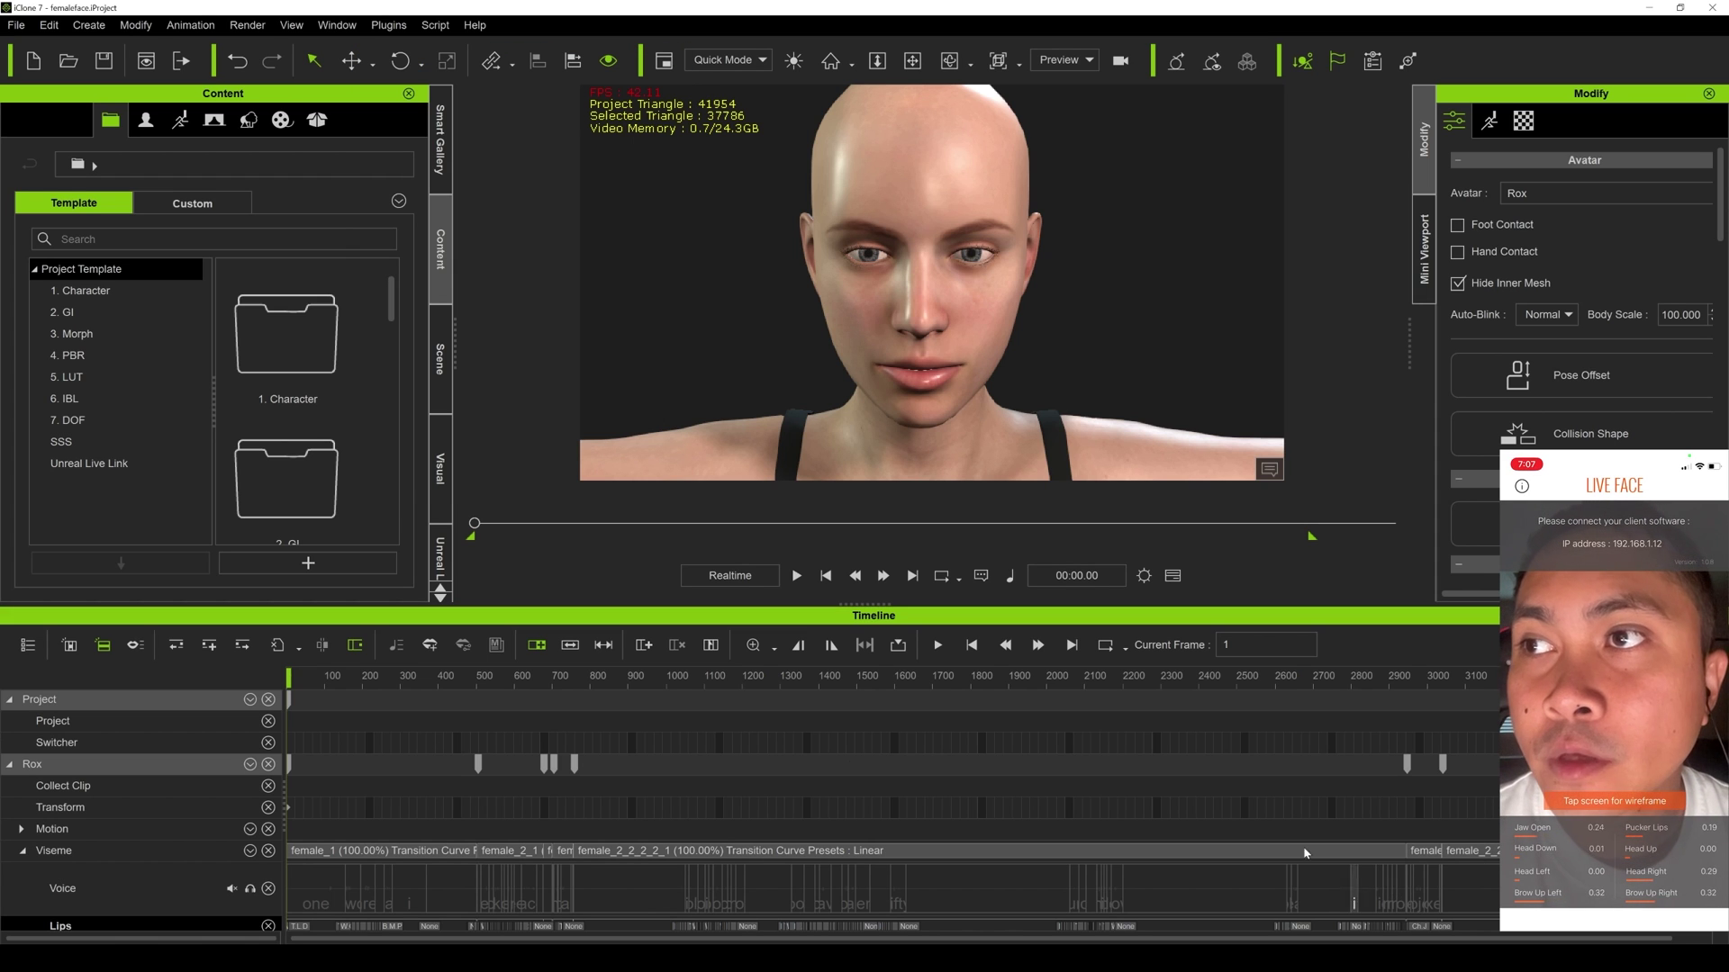
pyautogui.click(249, 764)
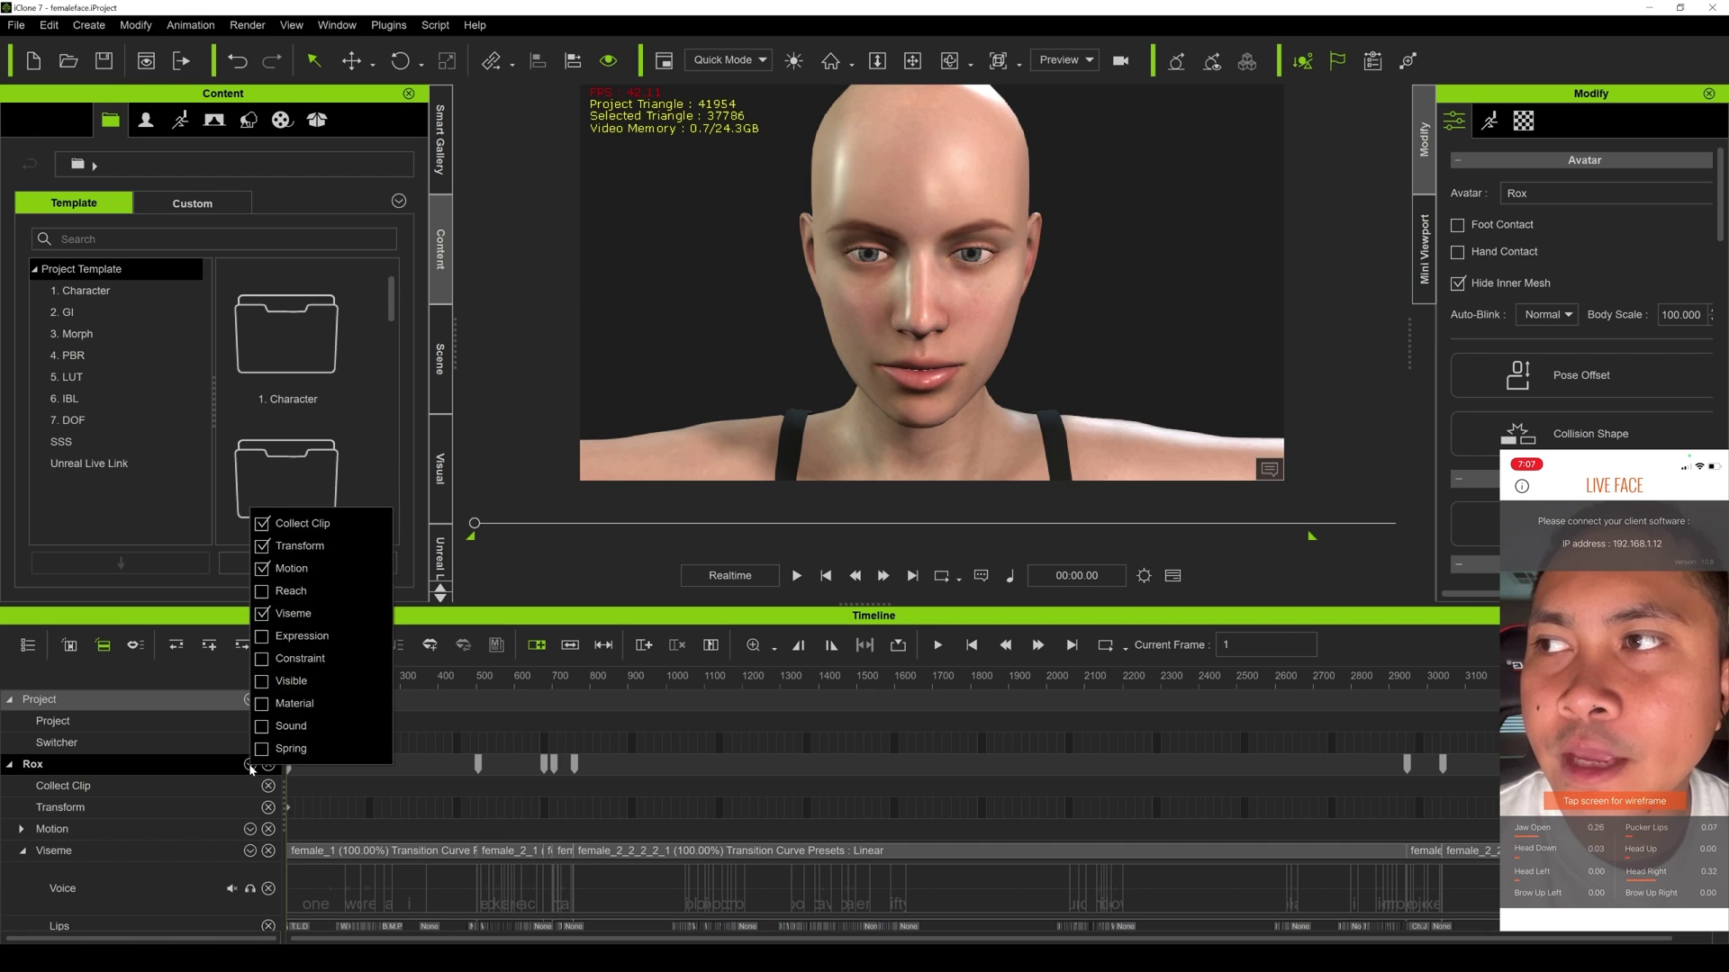
pyautogui.click(10, 765)
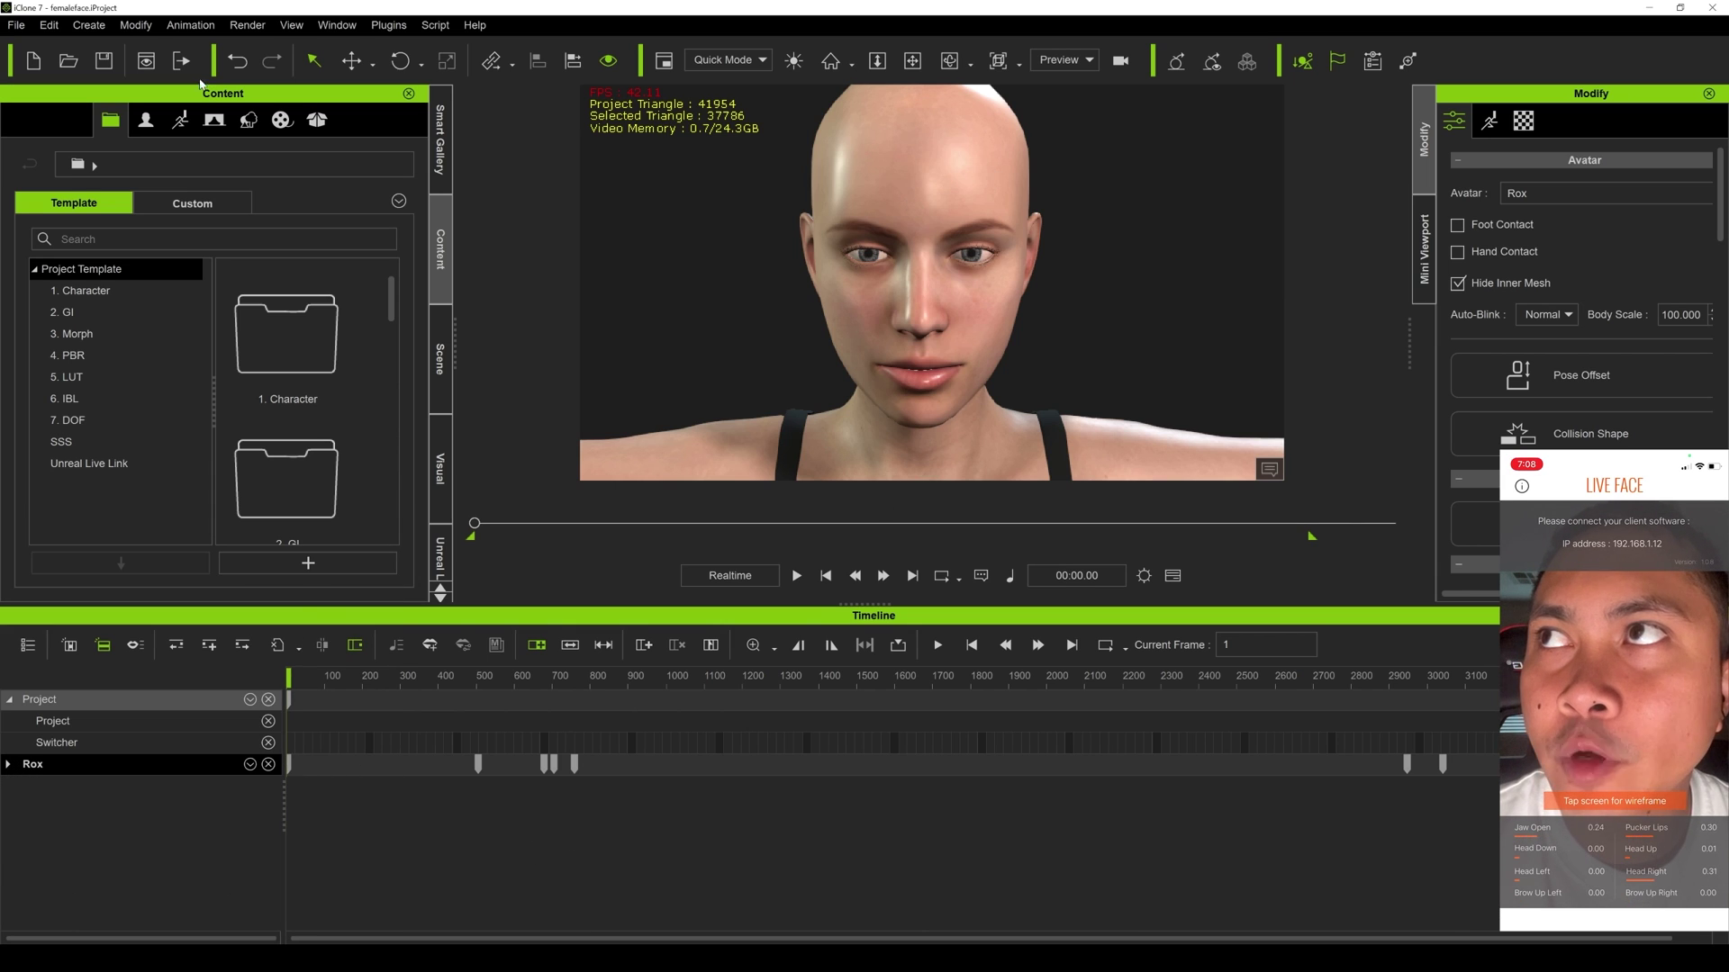
# Open Motion LIVE, connect LIVE FACE at 192.168.1.12, and assign it to Rox's face.
pyautogui.click(389, 24)
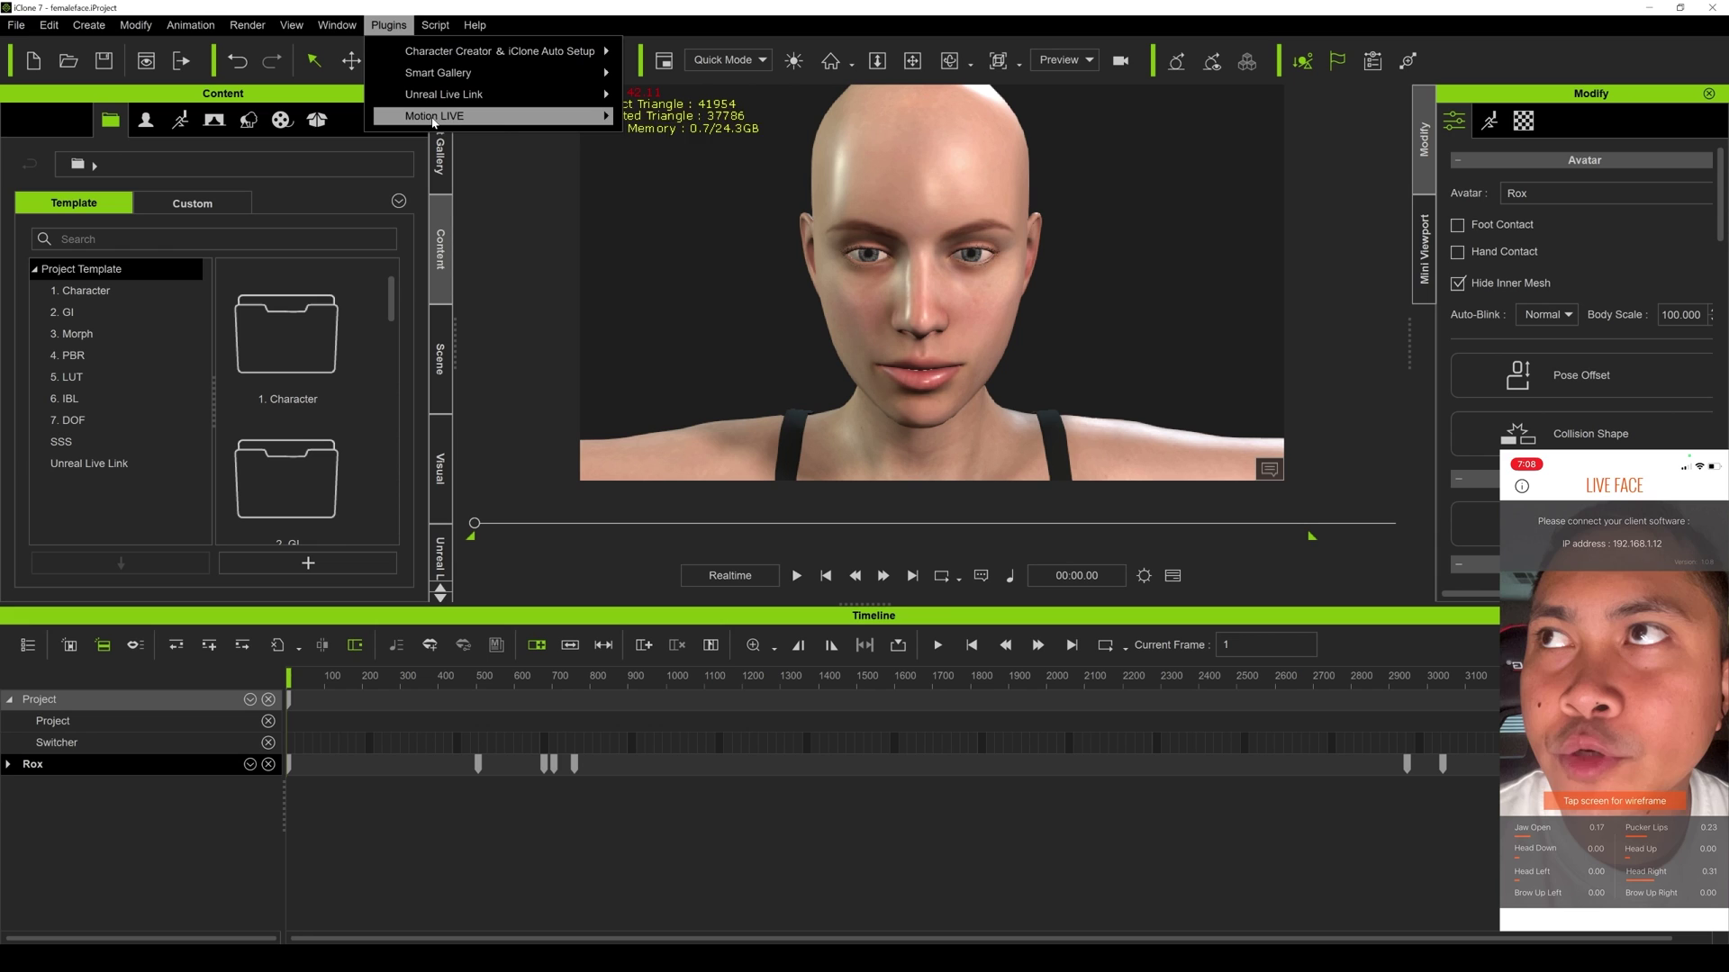
pyautogui.moveTo(540, 116)
pyautogui.click(716, 124)
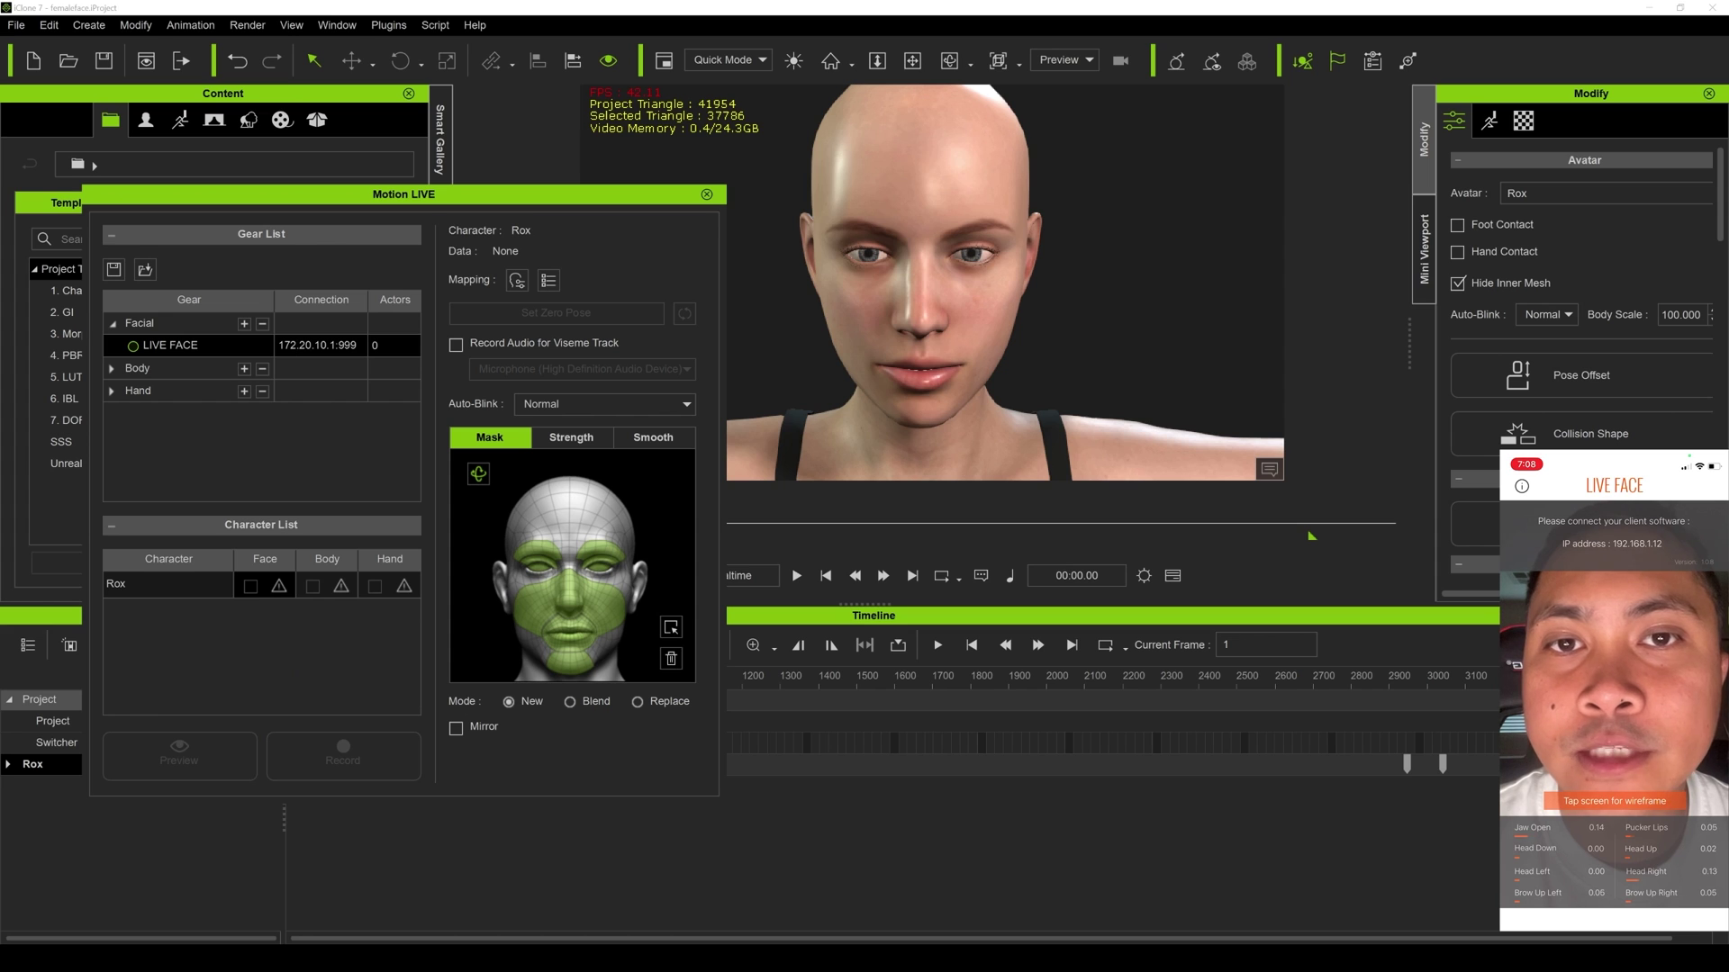
pyautogui.write('192.168.1.12')
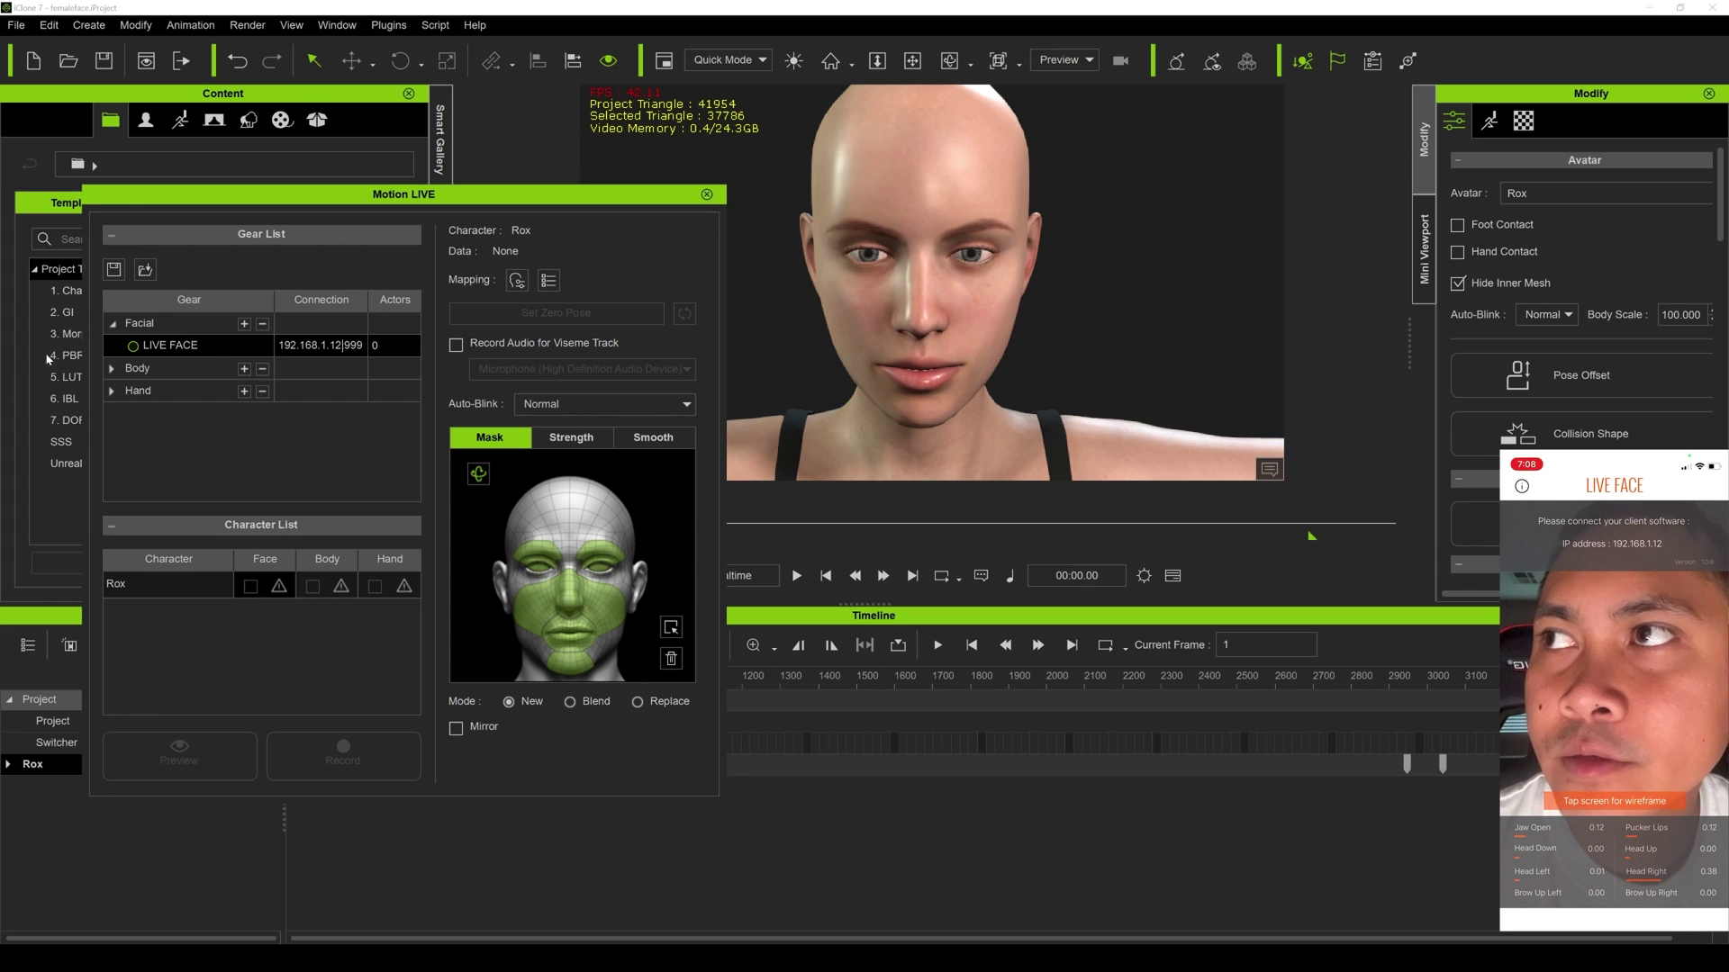
pyautogui.click(133, 347)
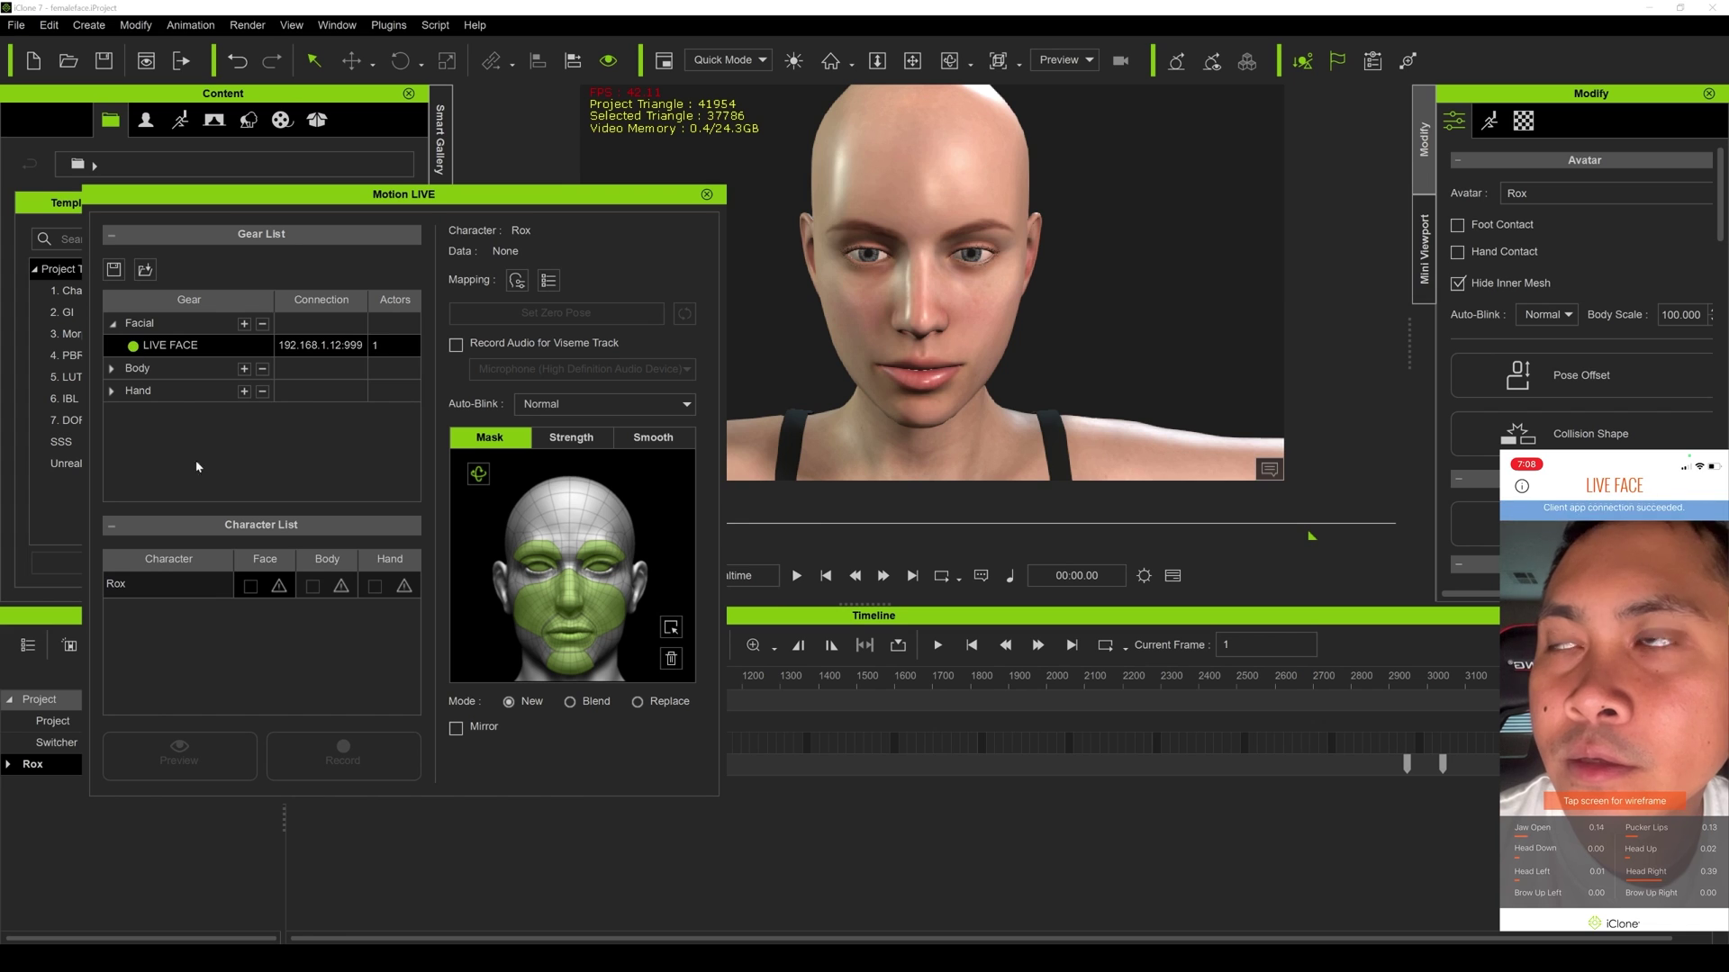
pyautogui.click(280, 587)
pyautogui.click(342, 599)
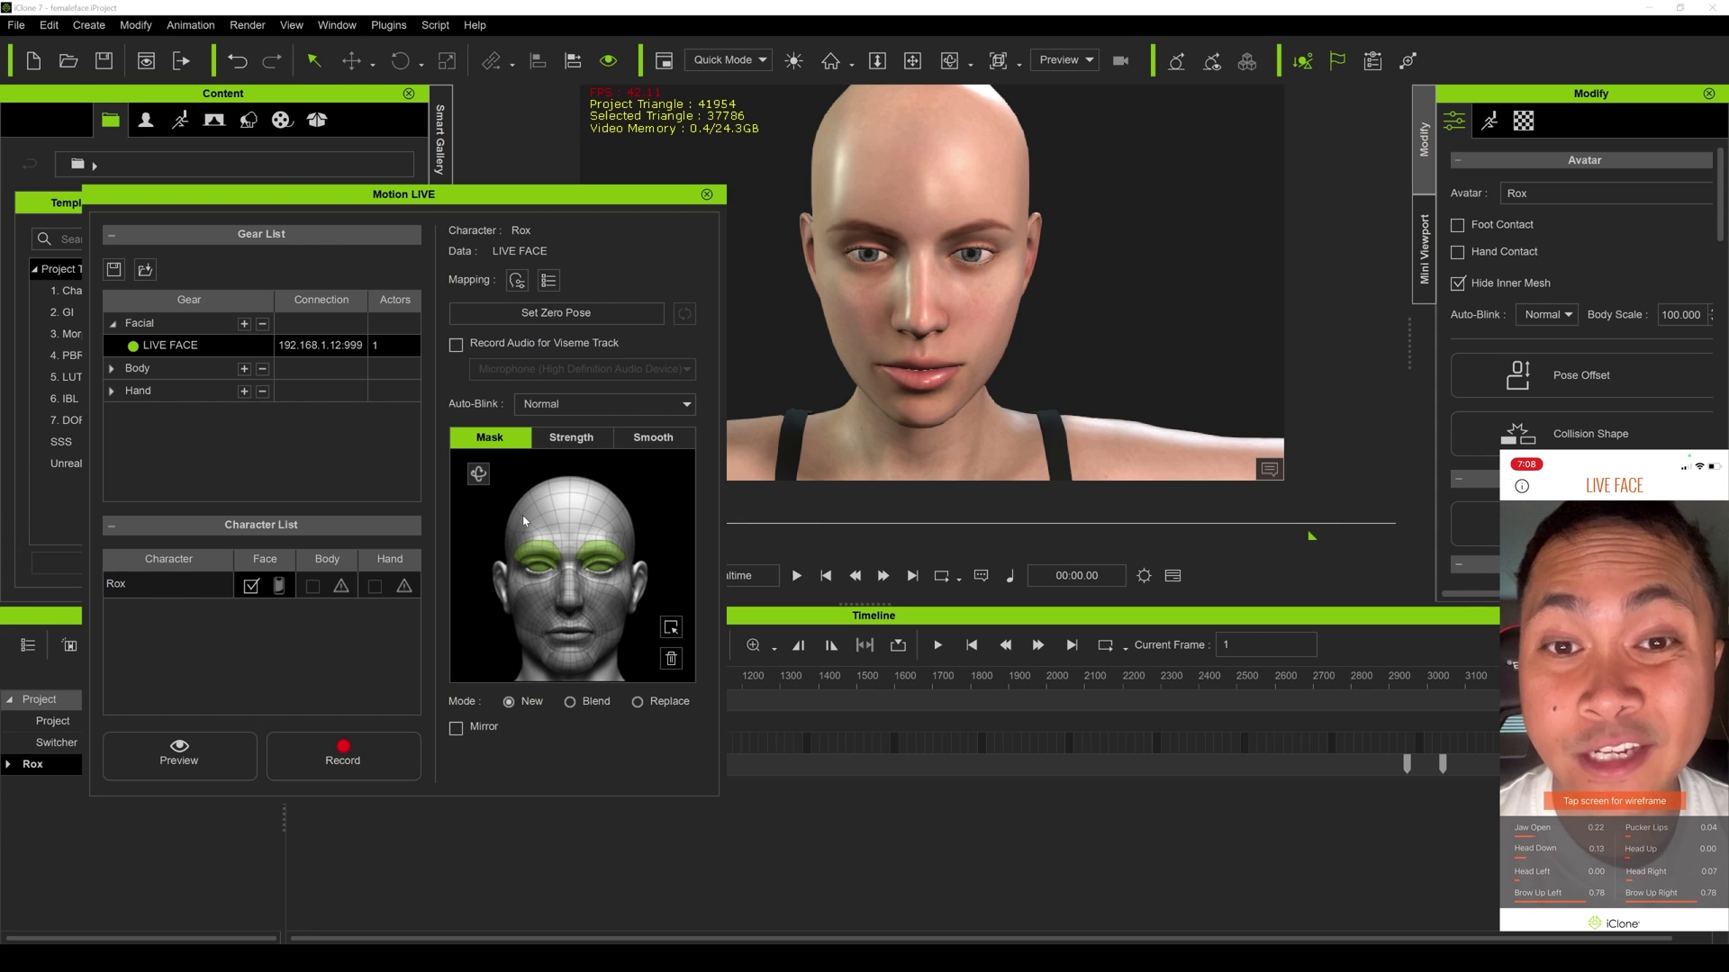
# Set Auto-Blink to None, check the smoothing settings, and preview the live face capture.
pyautogui.click(569, 405)
pyautogui.click(545, 426)
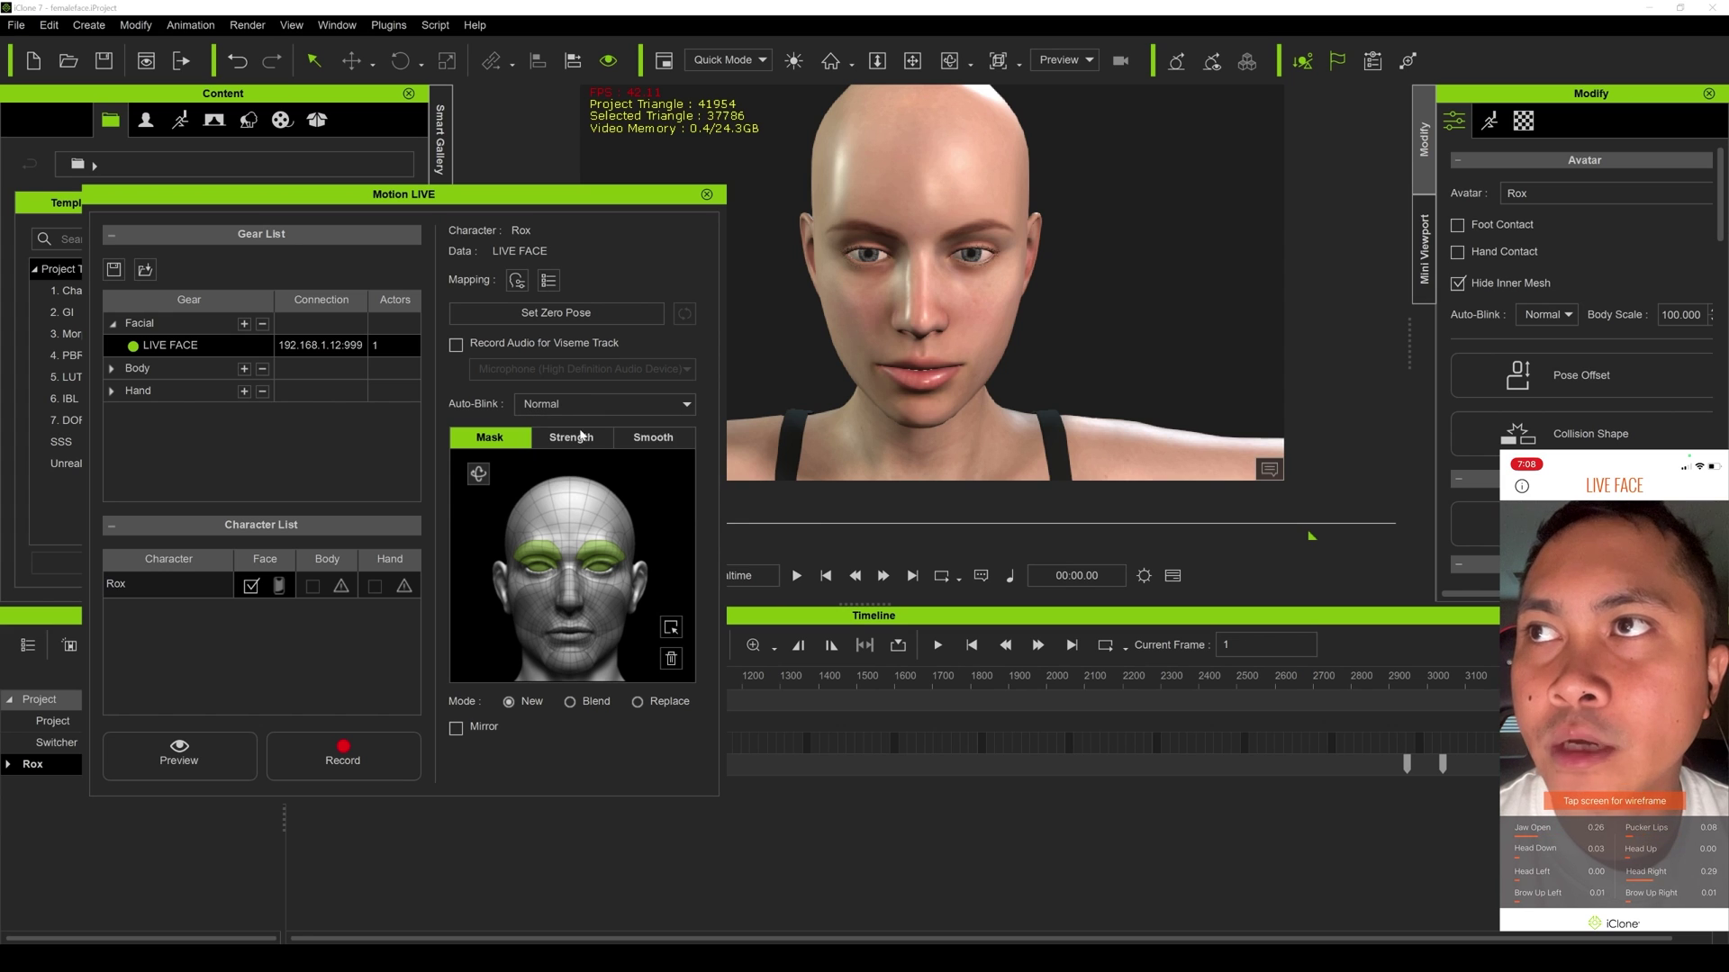
pyautogui.click(657, 439)
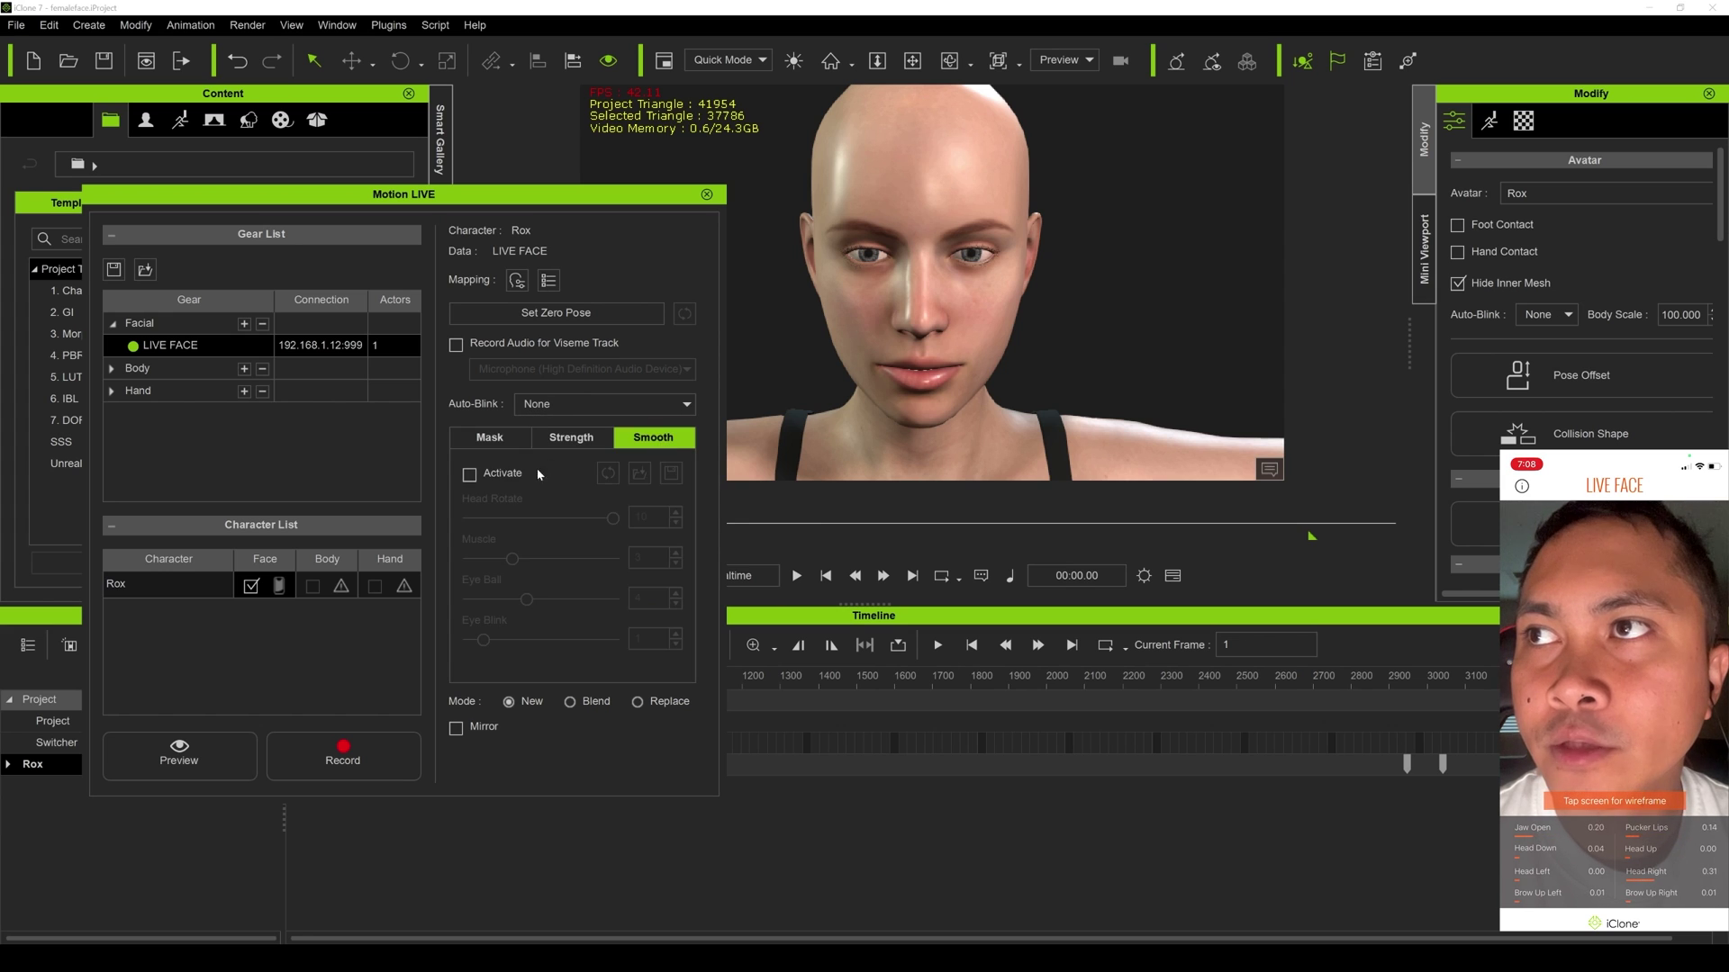
pyautogui.click(492, 439)
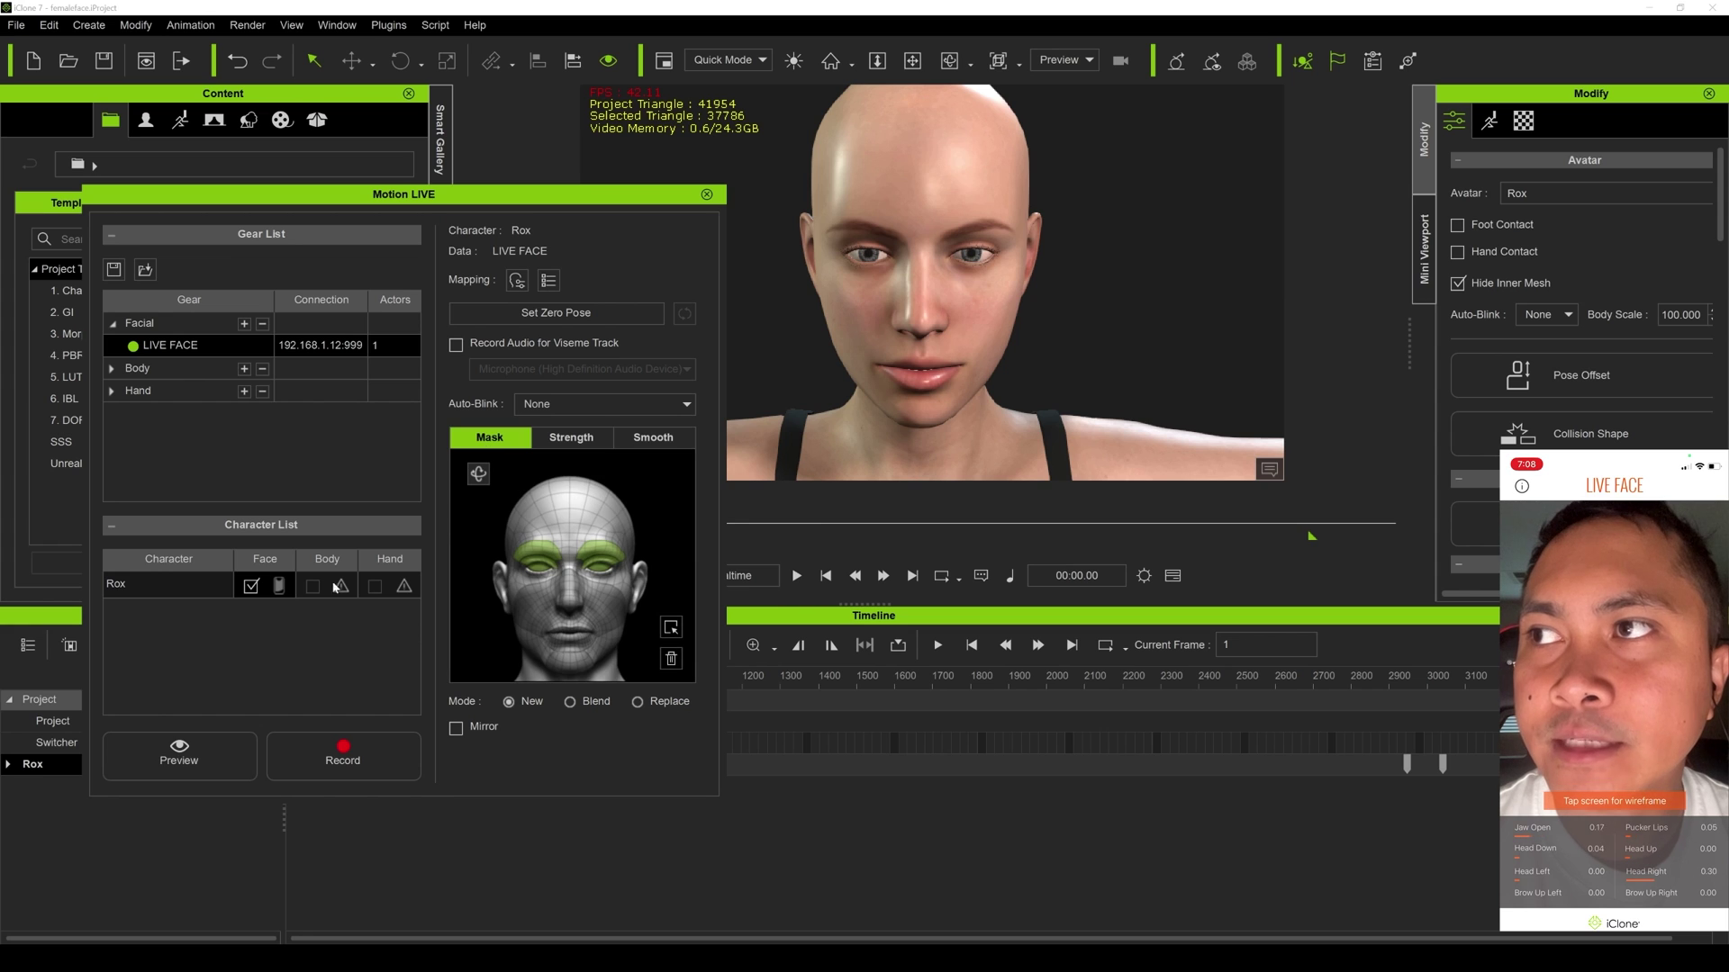
pyautogui.click(203, 750)
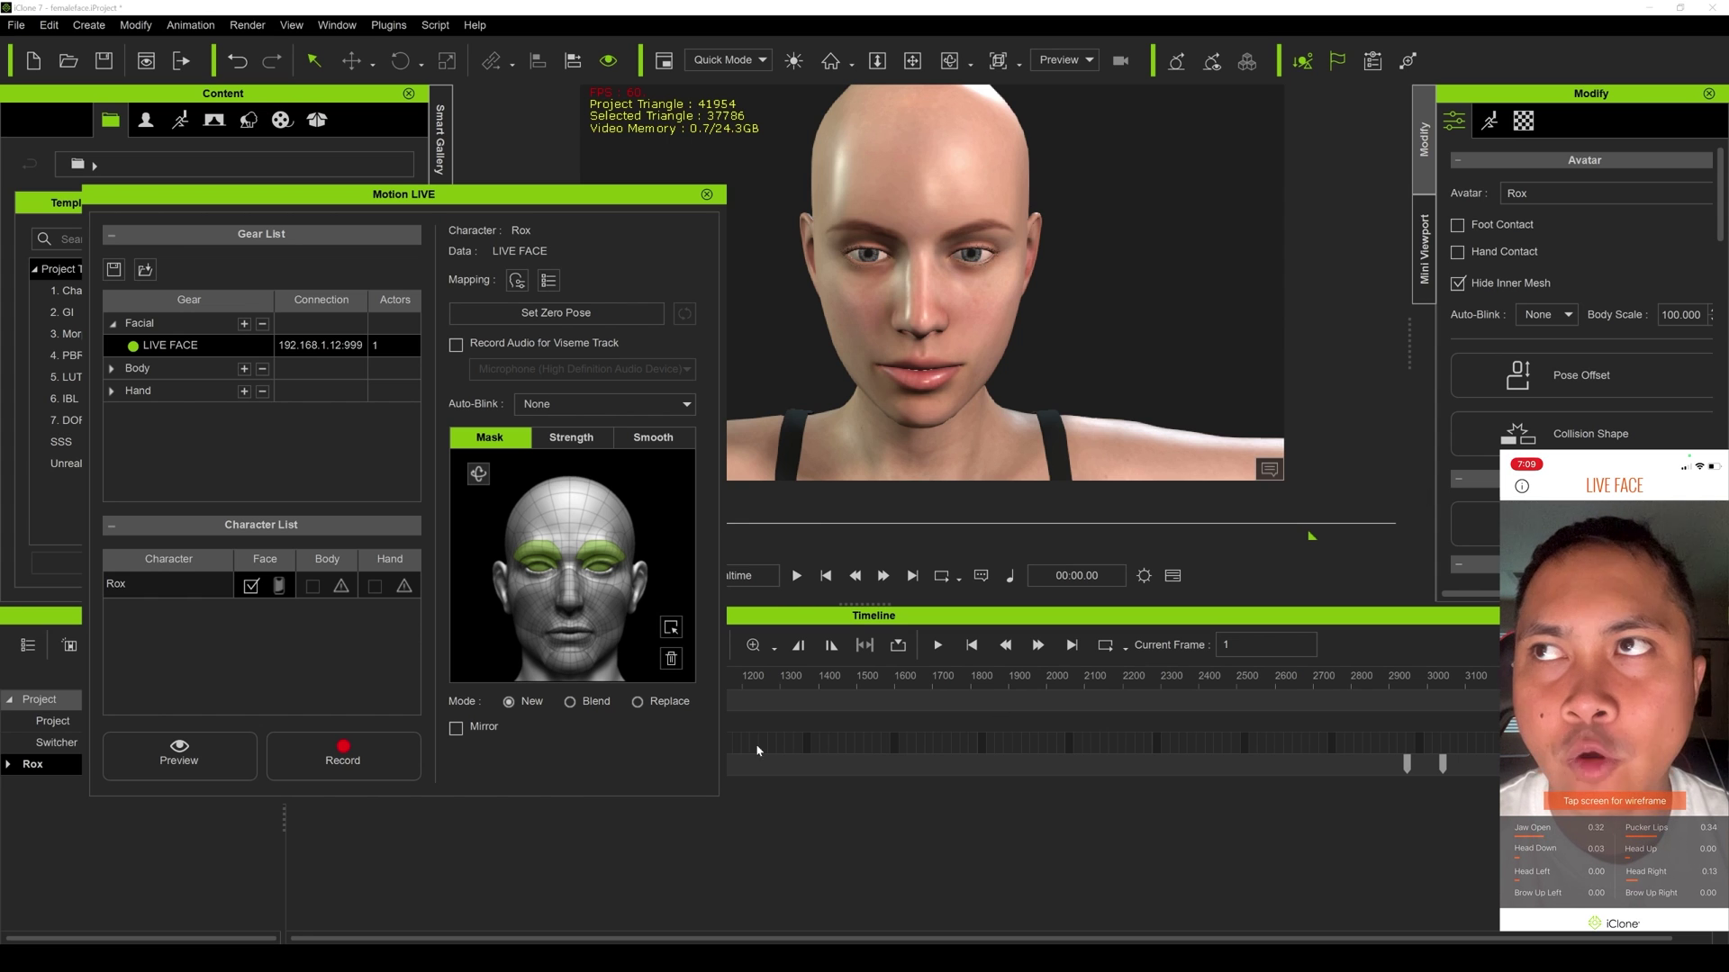
# Move the Motion LIVE panel up, arm Record, and capture Rox's eye and brow performance until stopped.
pyautogui.moveTo(452, 192); pyautogui.dragTo(445, 22)
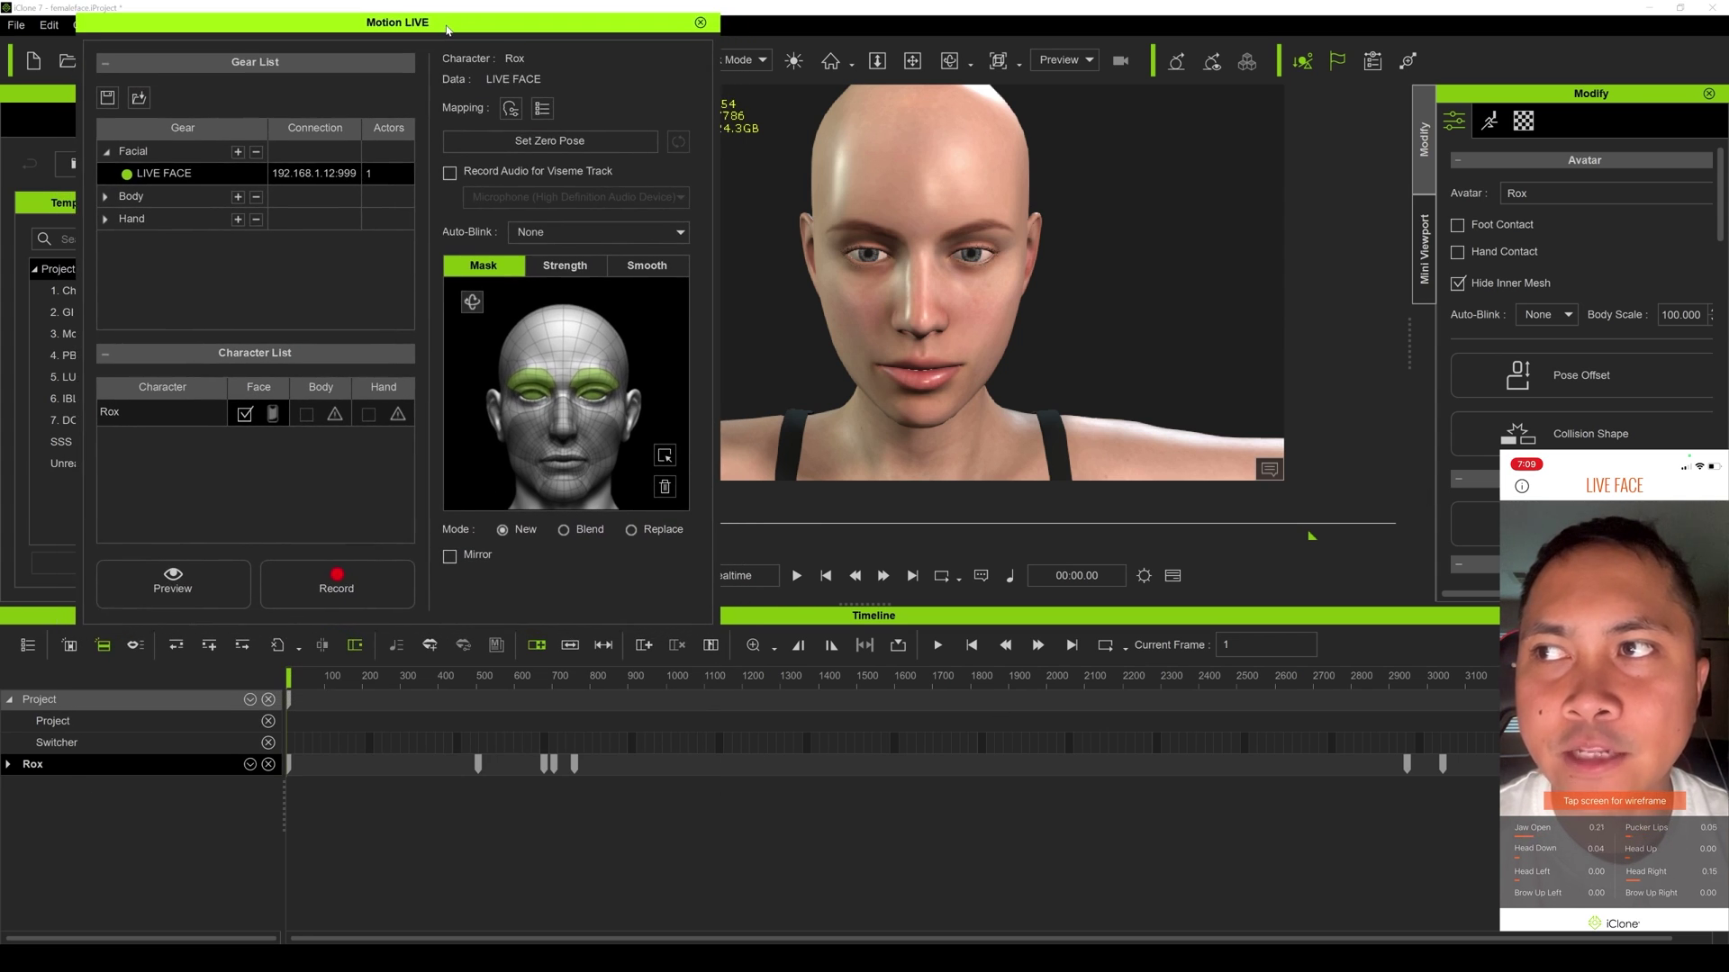
pyautogui.click(306, 579)
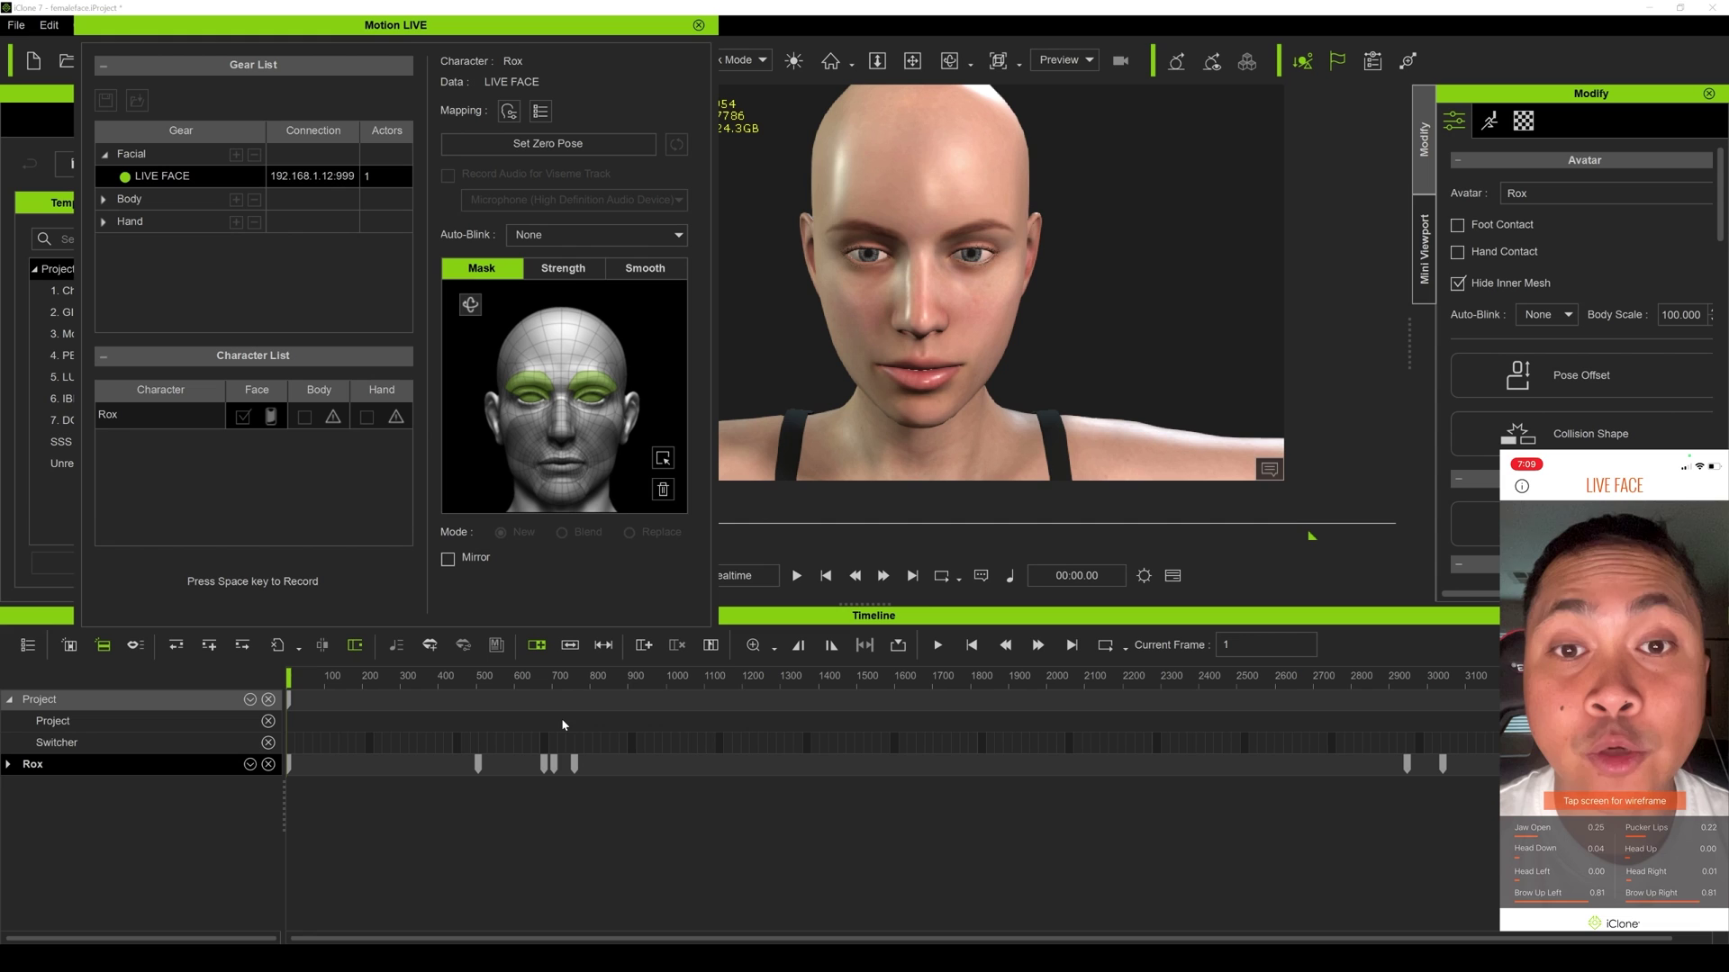
pyautogui.press('space')
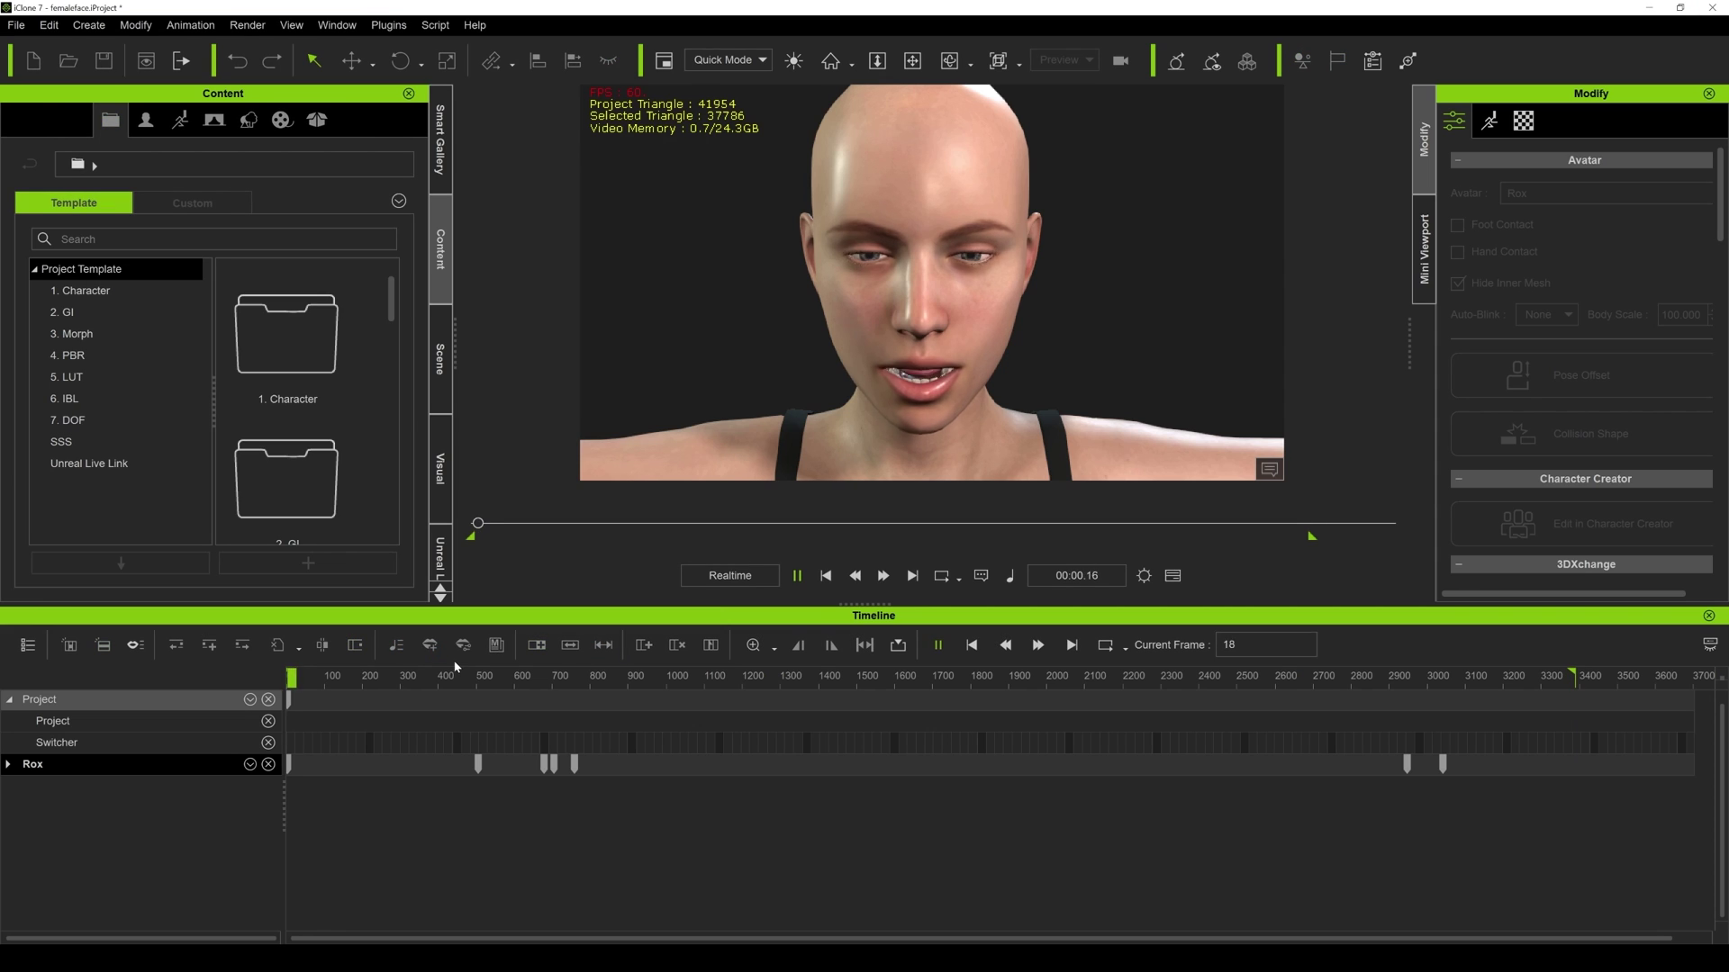
pyautogui.click(792, 576)
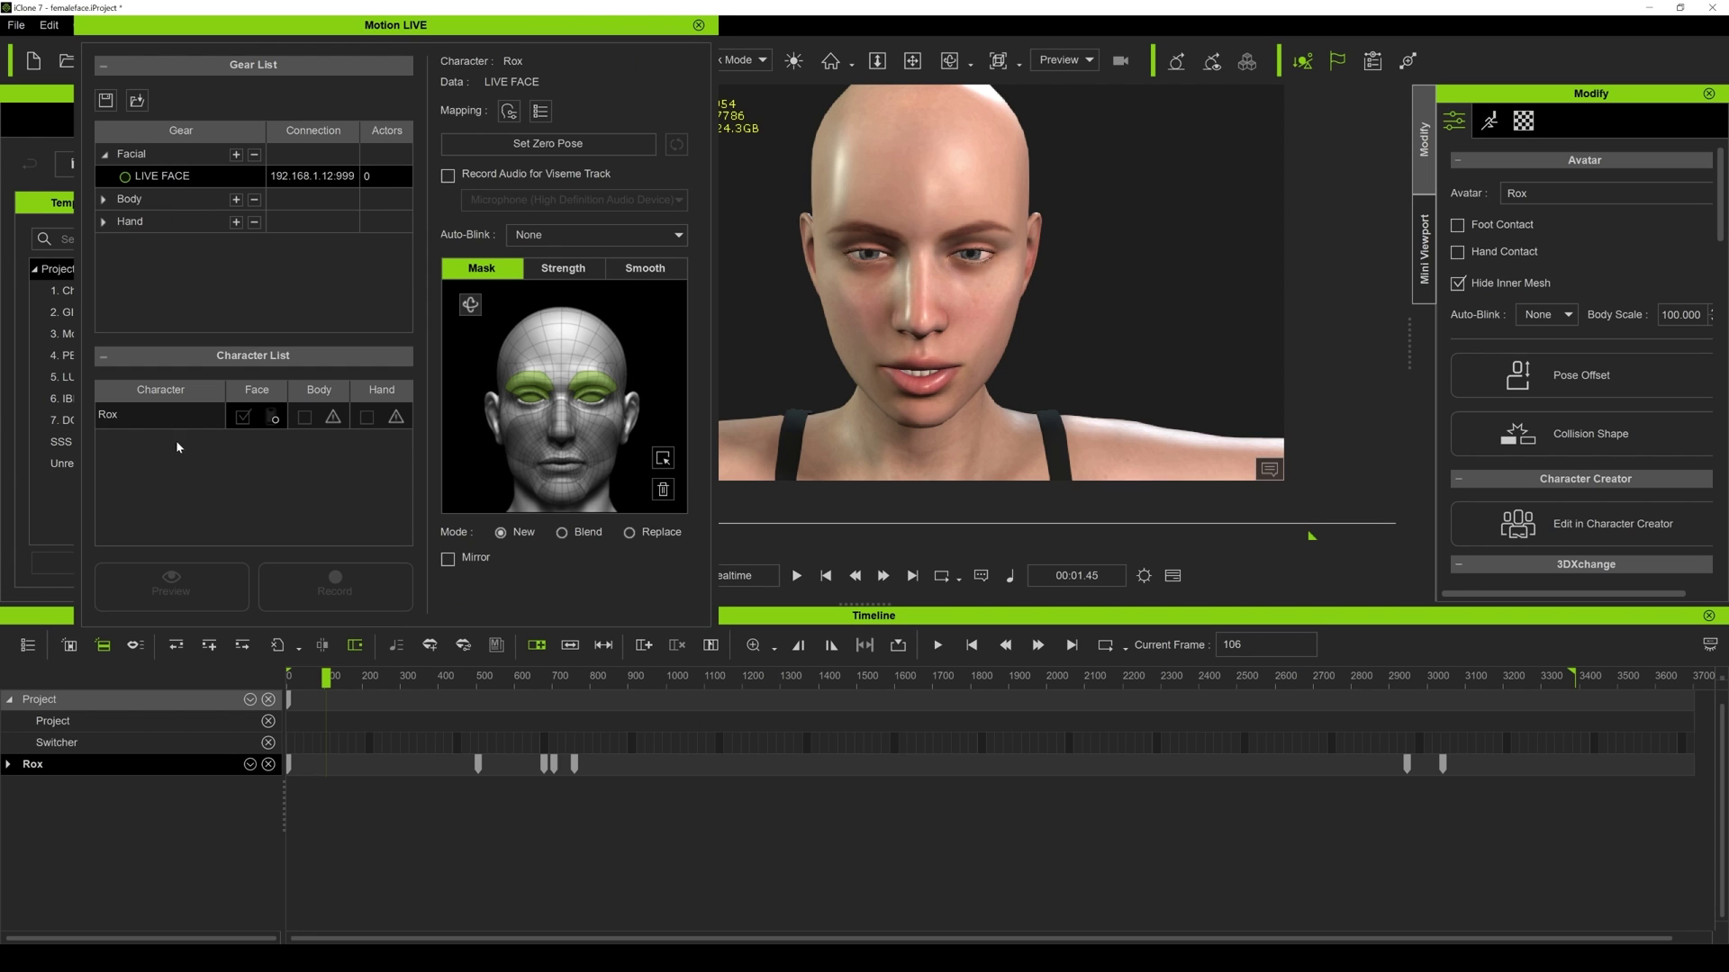
# Close Motion LIVE, disconnecting all capture servers, and expand Rox's tracks in the timeline.
pyautogui.click(699, 24)
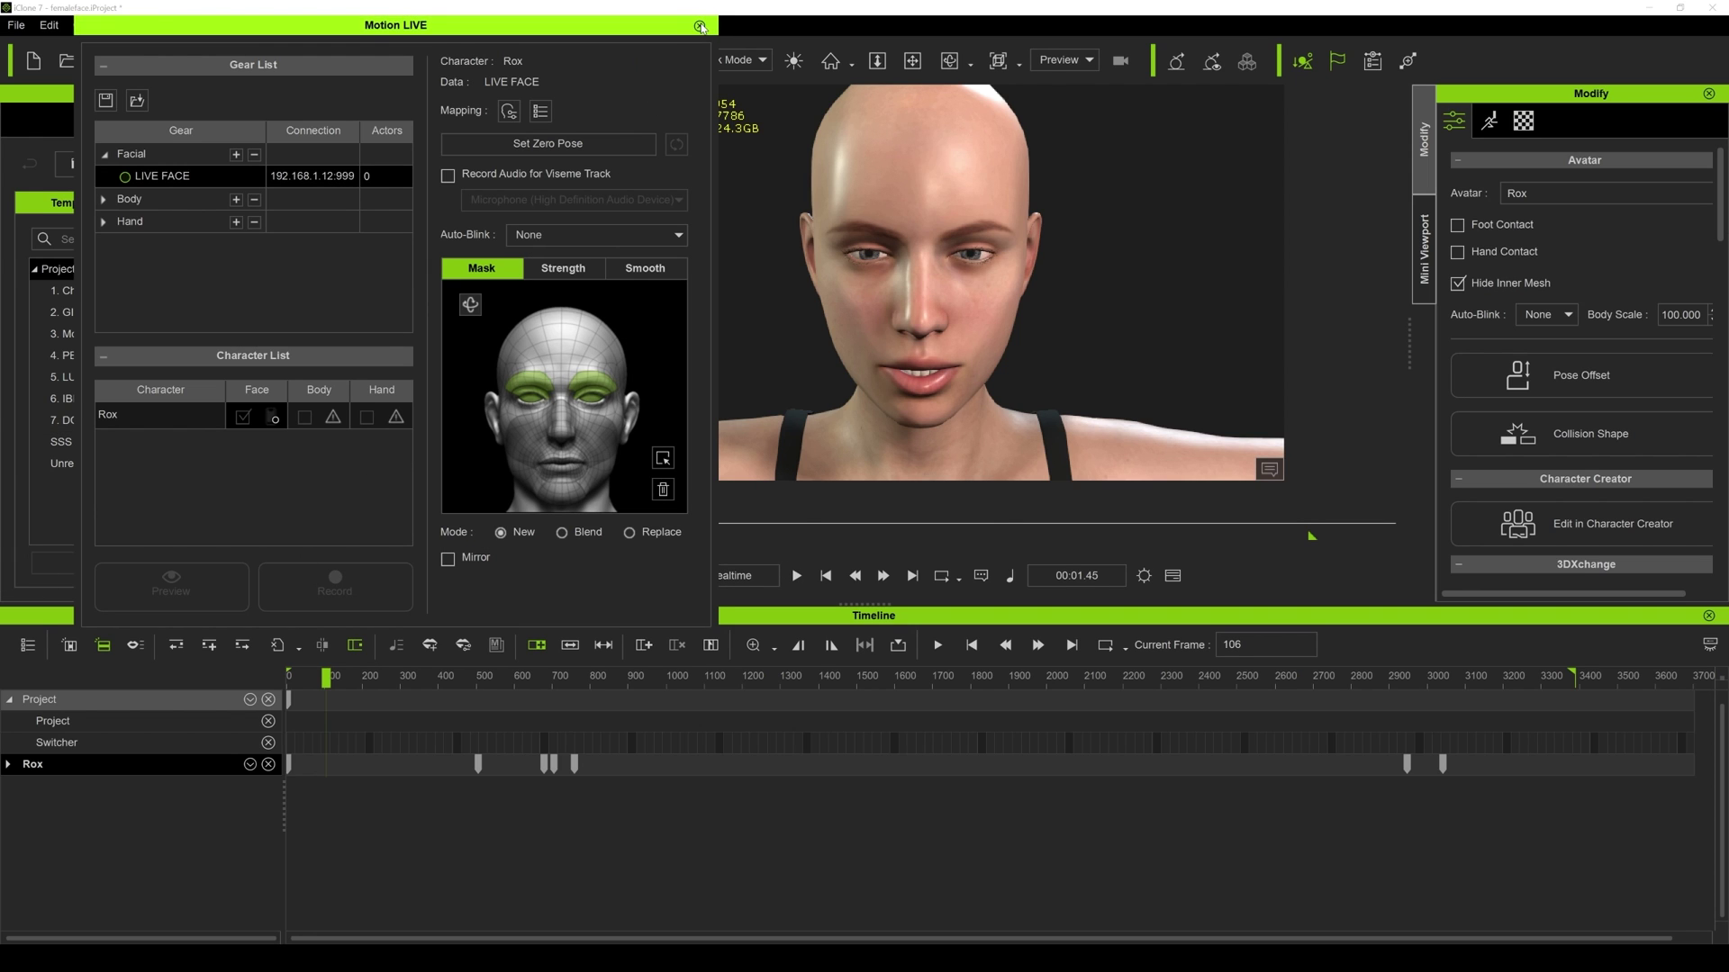
pyautogui.click(798, 536)
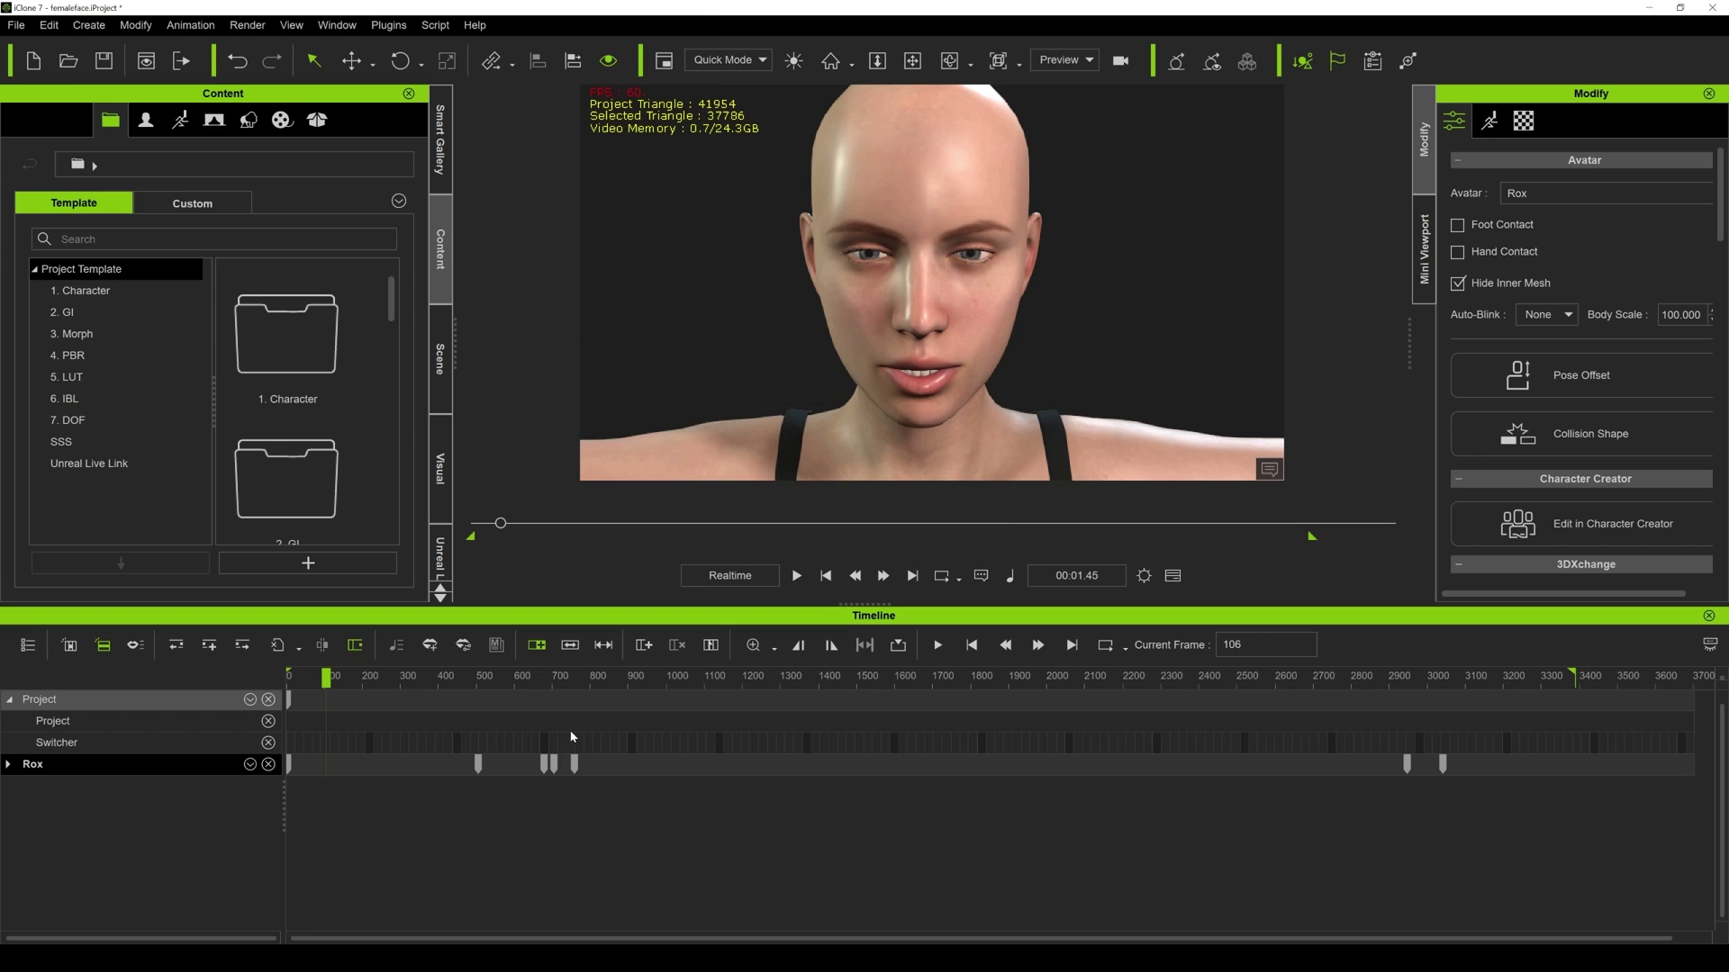
pyautogui.click(9, 765)
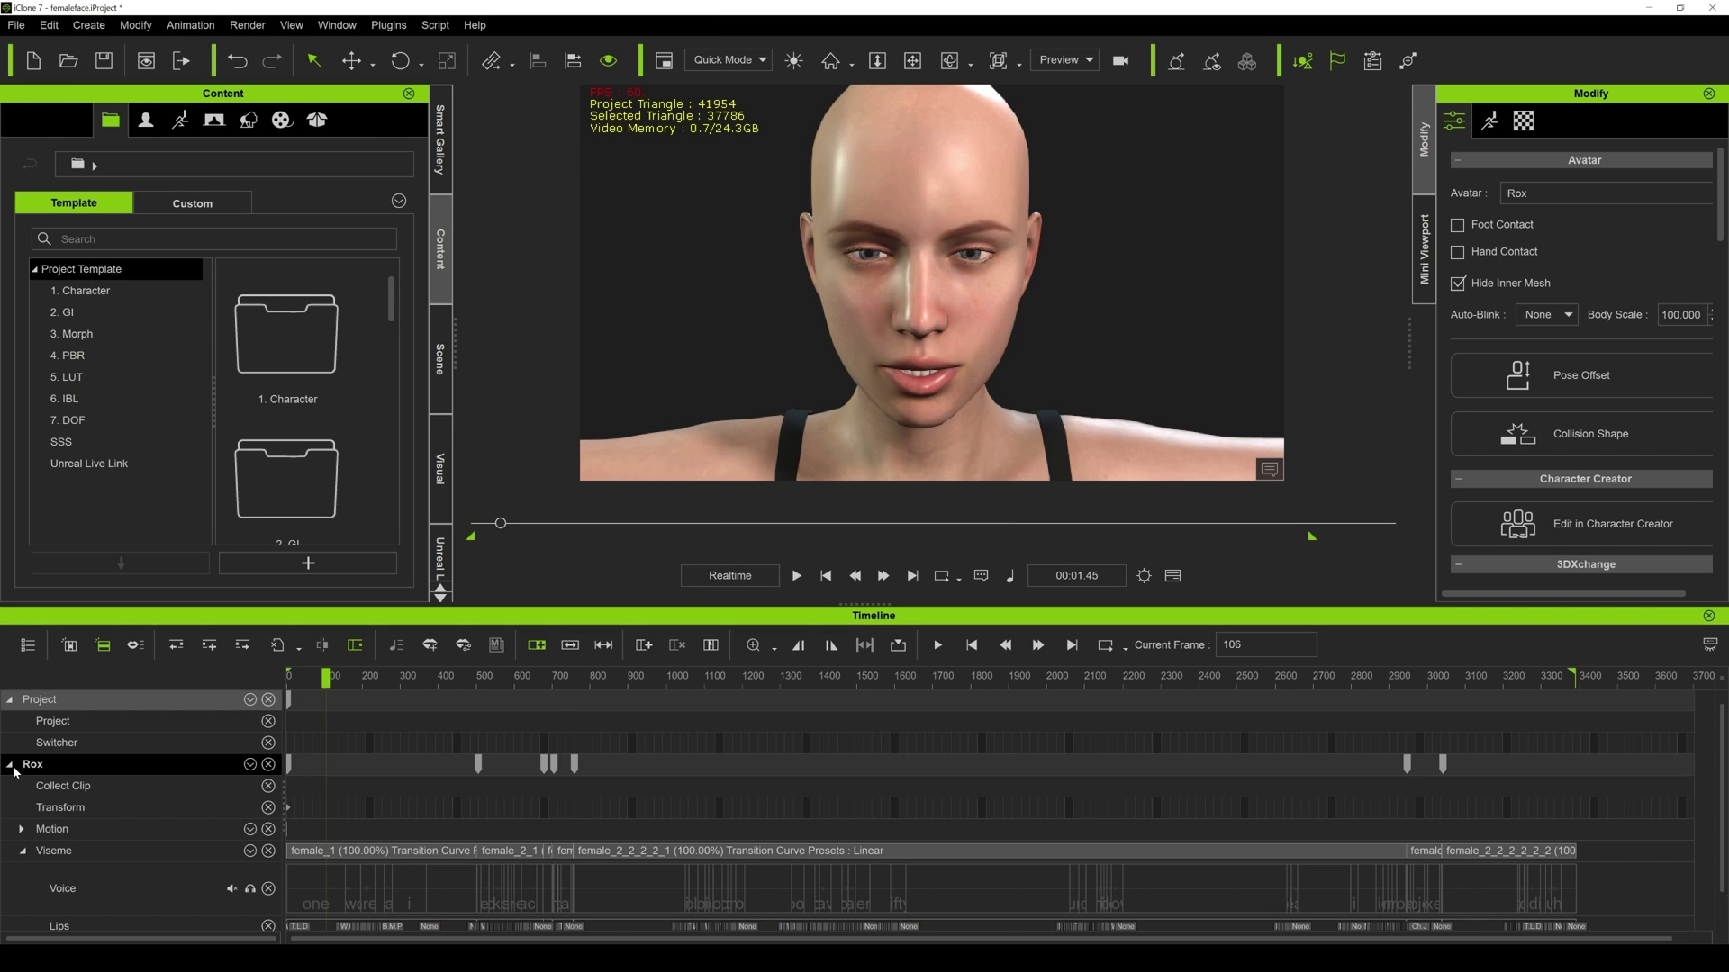
pyautogui.click(22, 851)
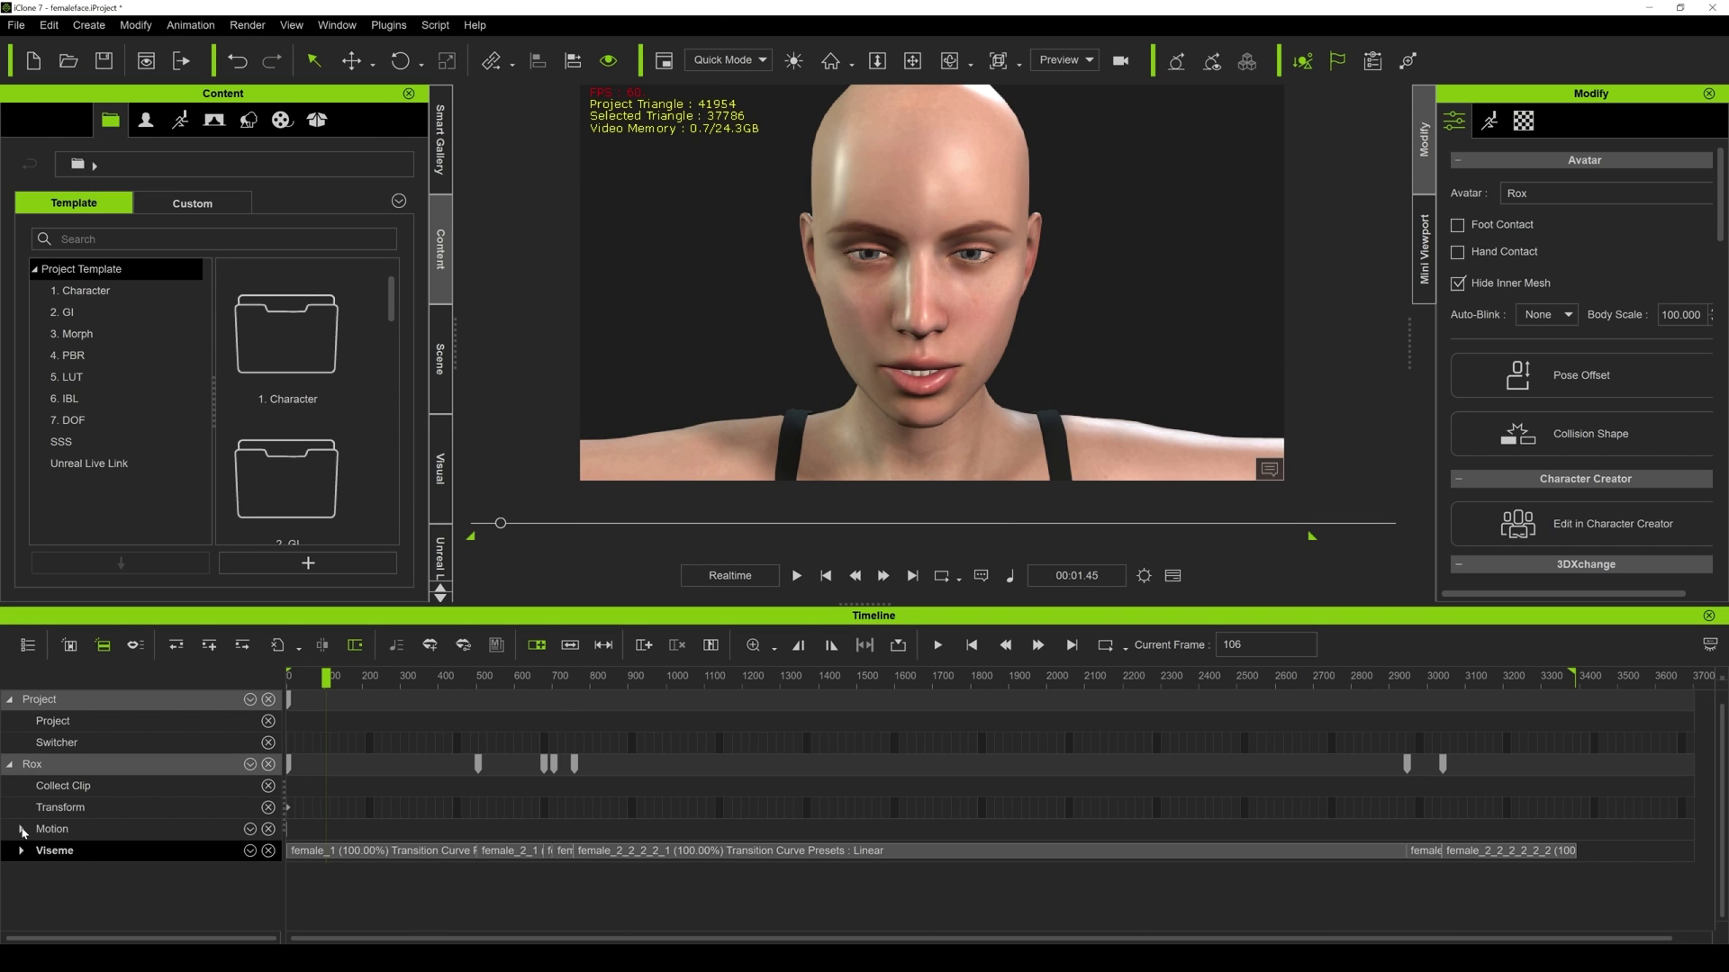
pyautogui.click(22, 829)
pyautogui.click(23, 830)
# Enable Rox's Expression track in the track filter to reveal the PuppetClip.
pyautogui.click(251, 764)
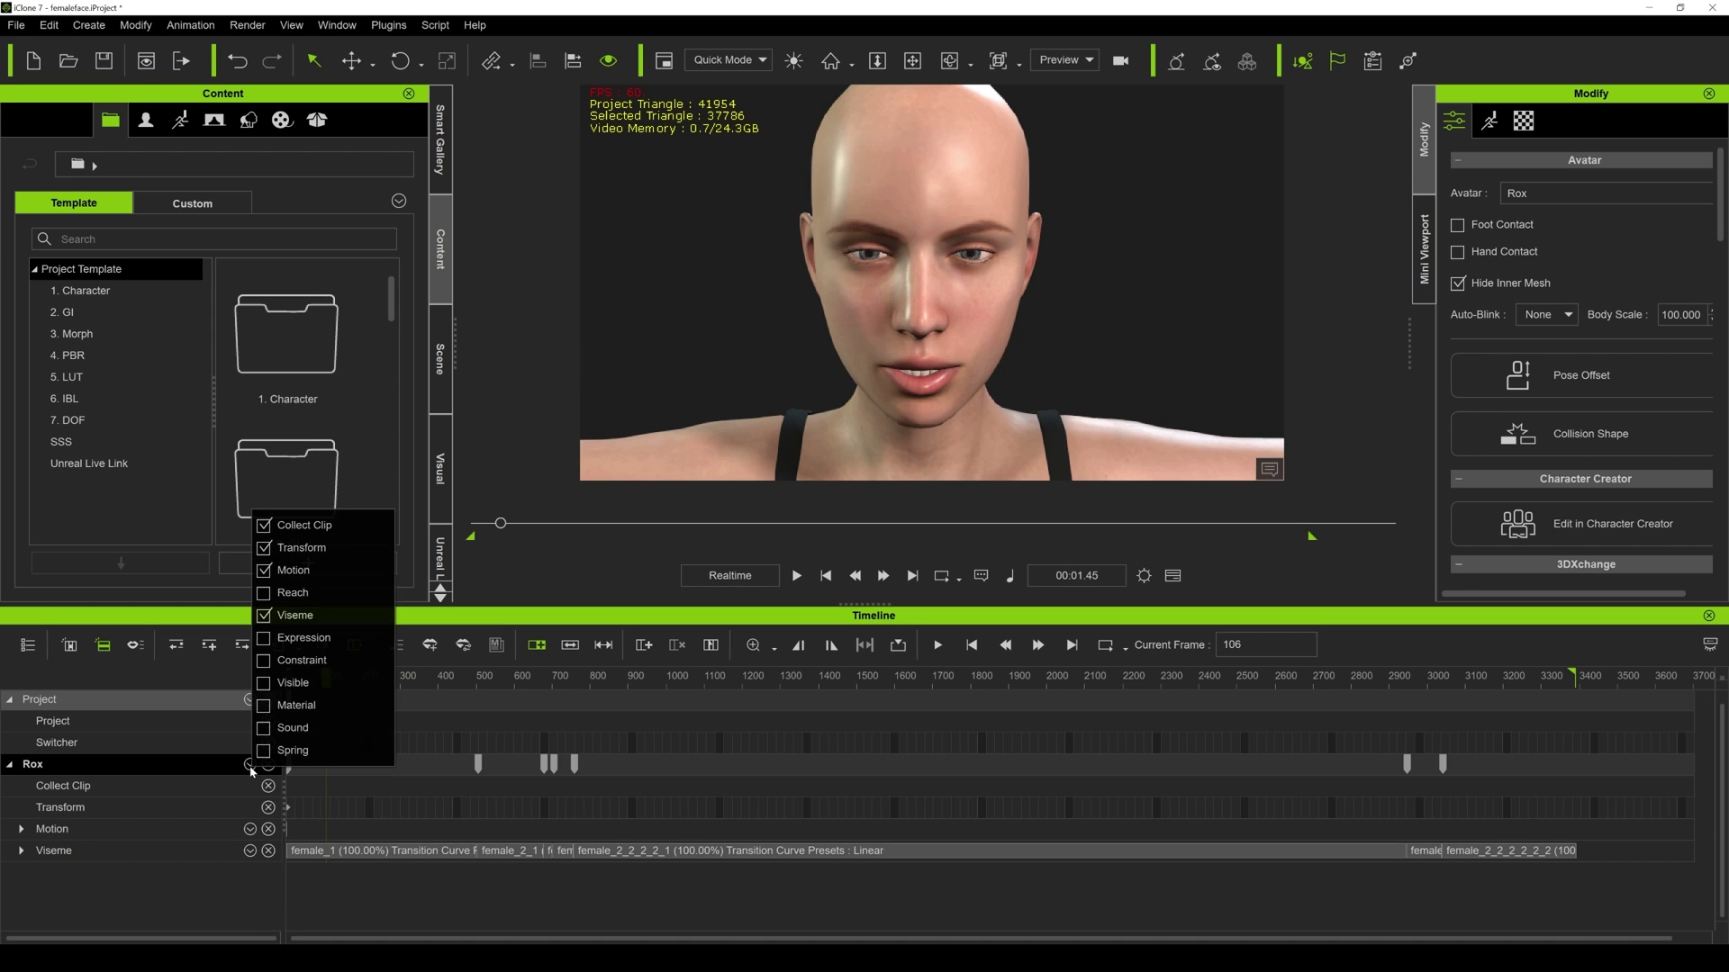
pyautogui.click(265, 638)
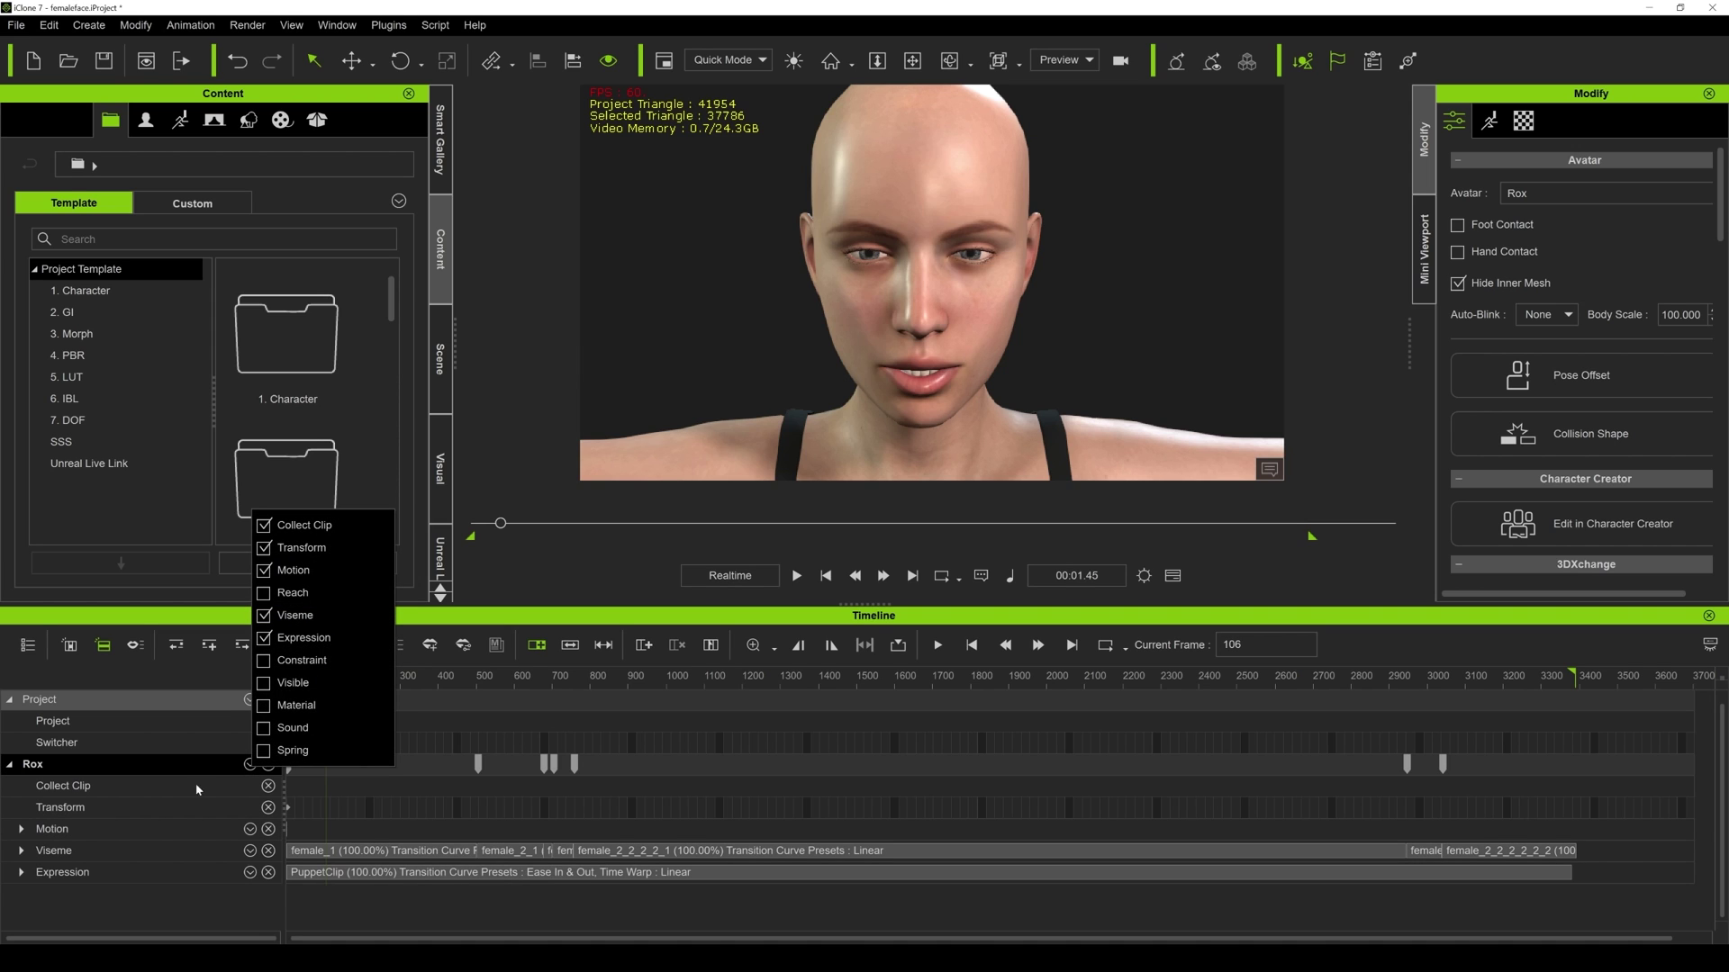
pyautogui.click(196, 890)
# Save the femaleface project at frame 1, then again at the last frame.
pyautogui.moveTo(327, 687); pyautogui.dragTo(271, 693)
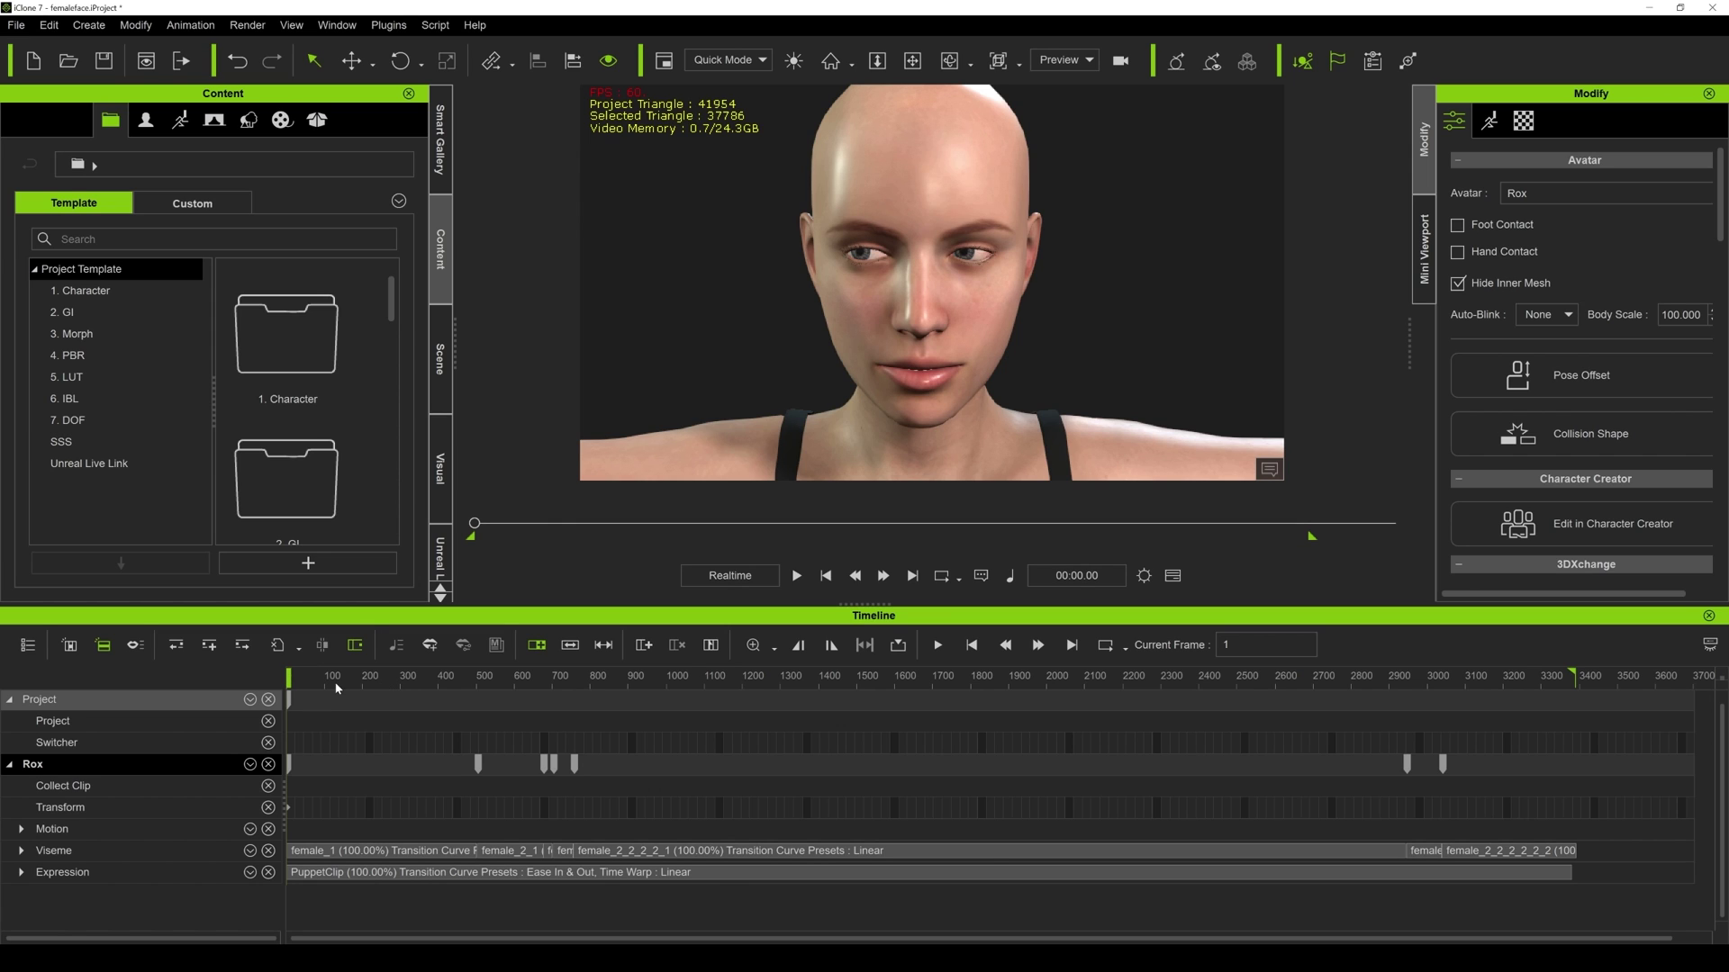
pyautogui.hotkey('ctrl', 's')
pyautogui.click(796, 575)
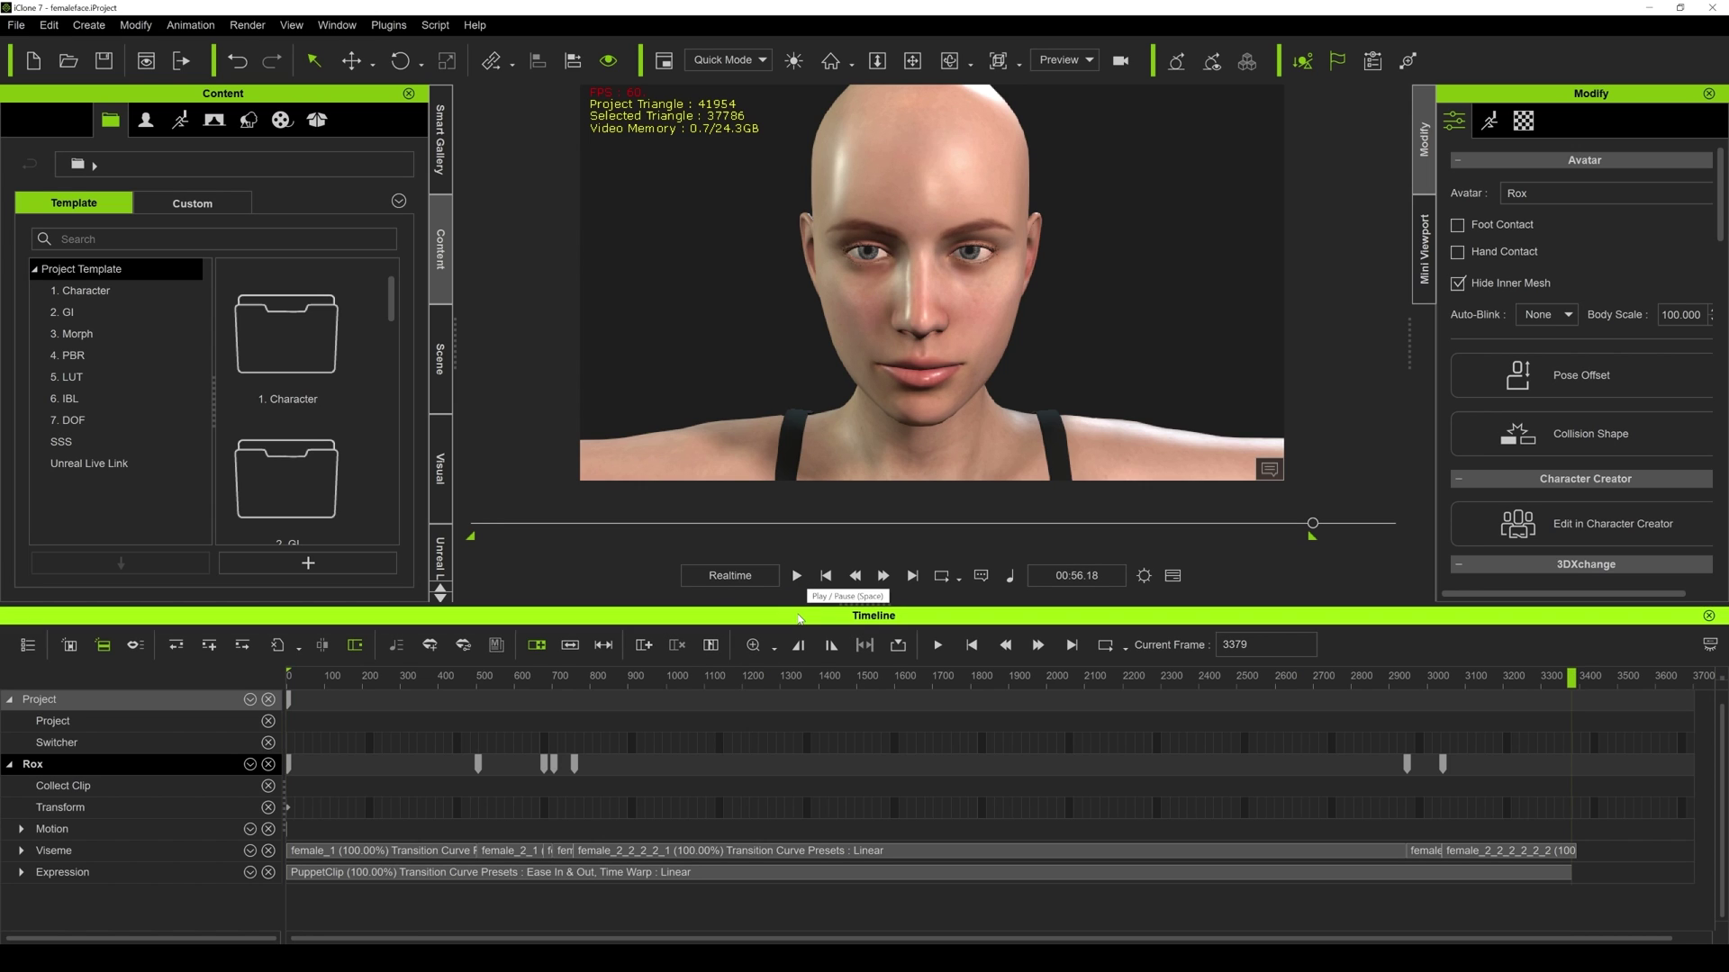
pyautogui.hotkey('ctrl', 's')
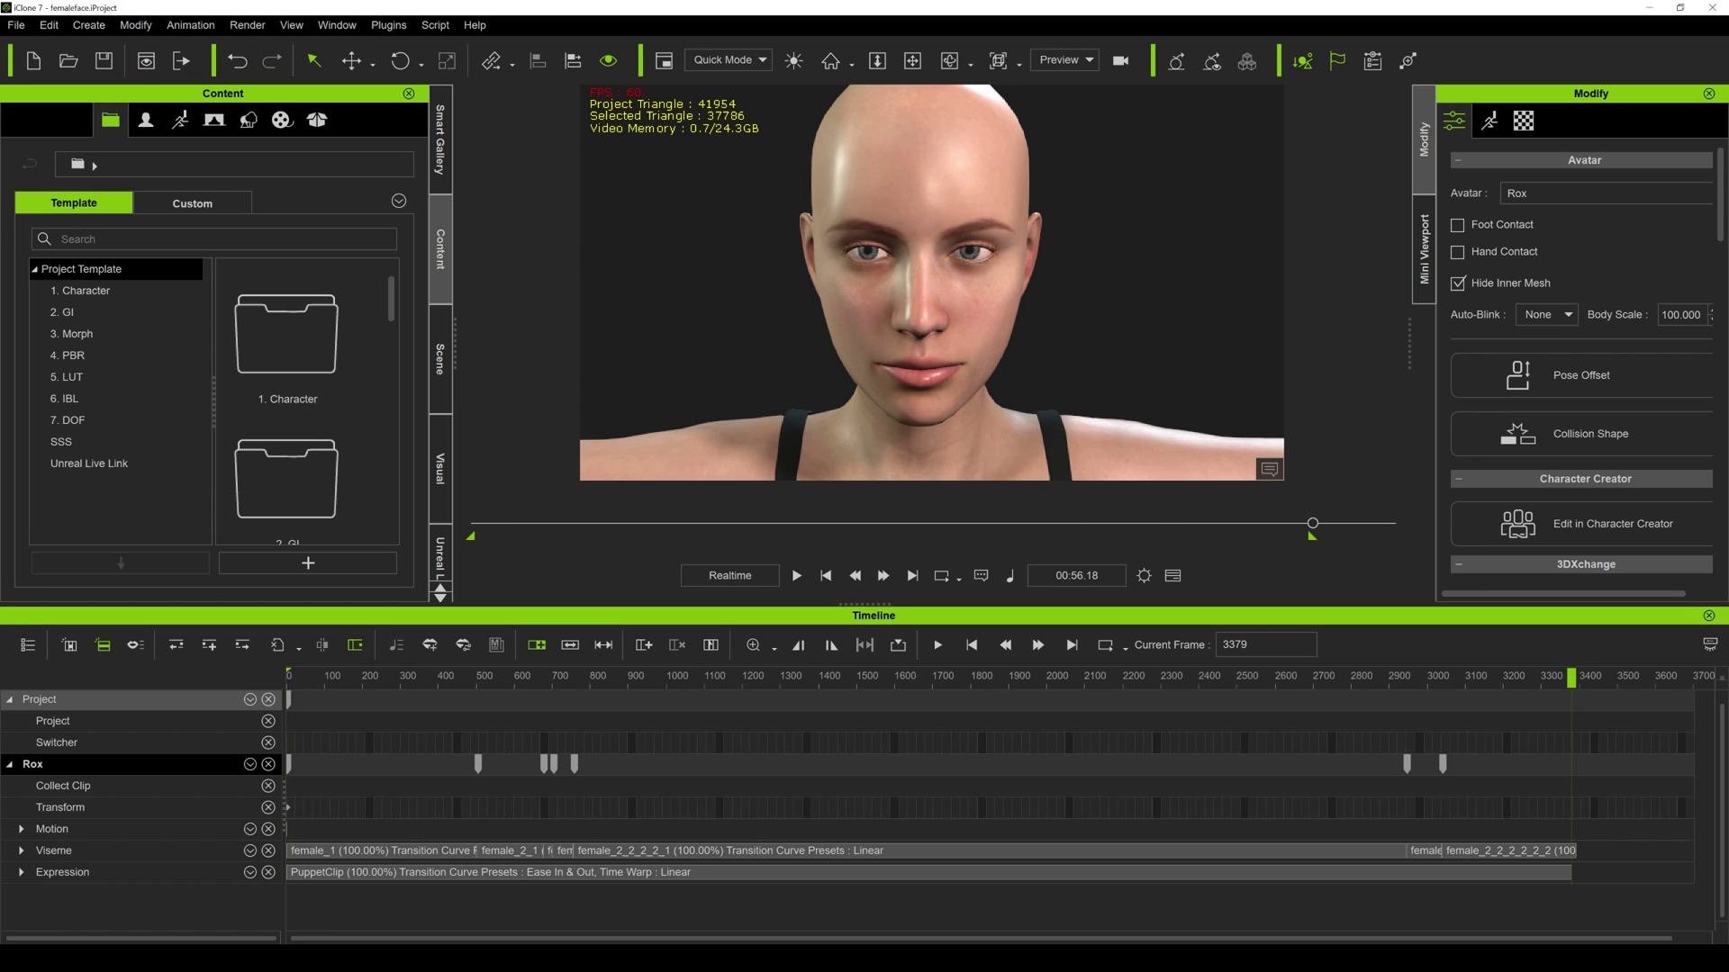